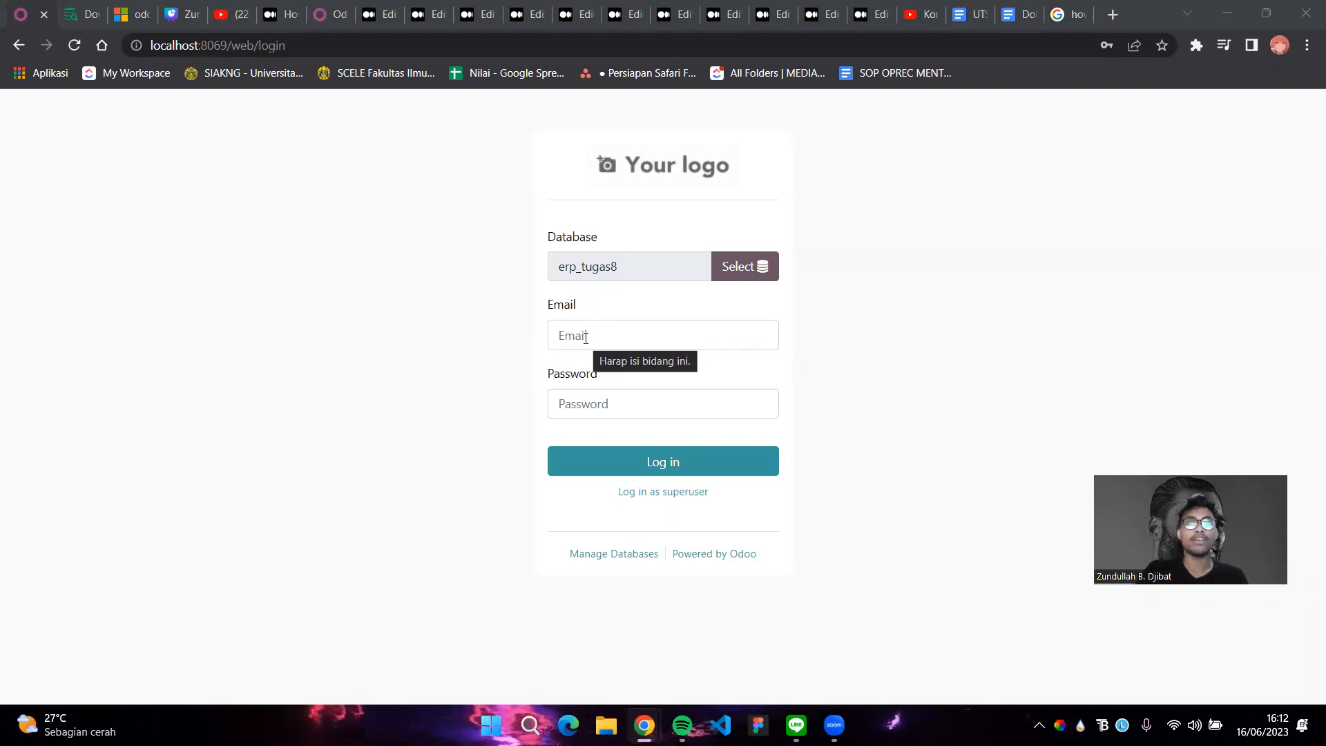
Sign in to the erp_tugas8 database with the administrator login and password
click(605, 337)
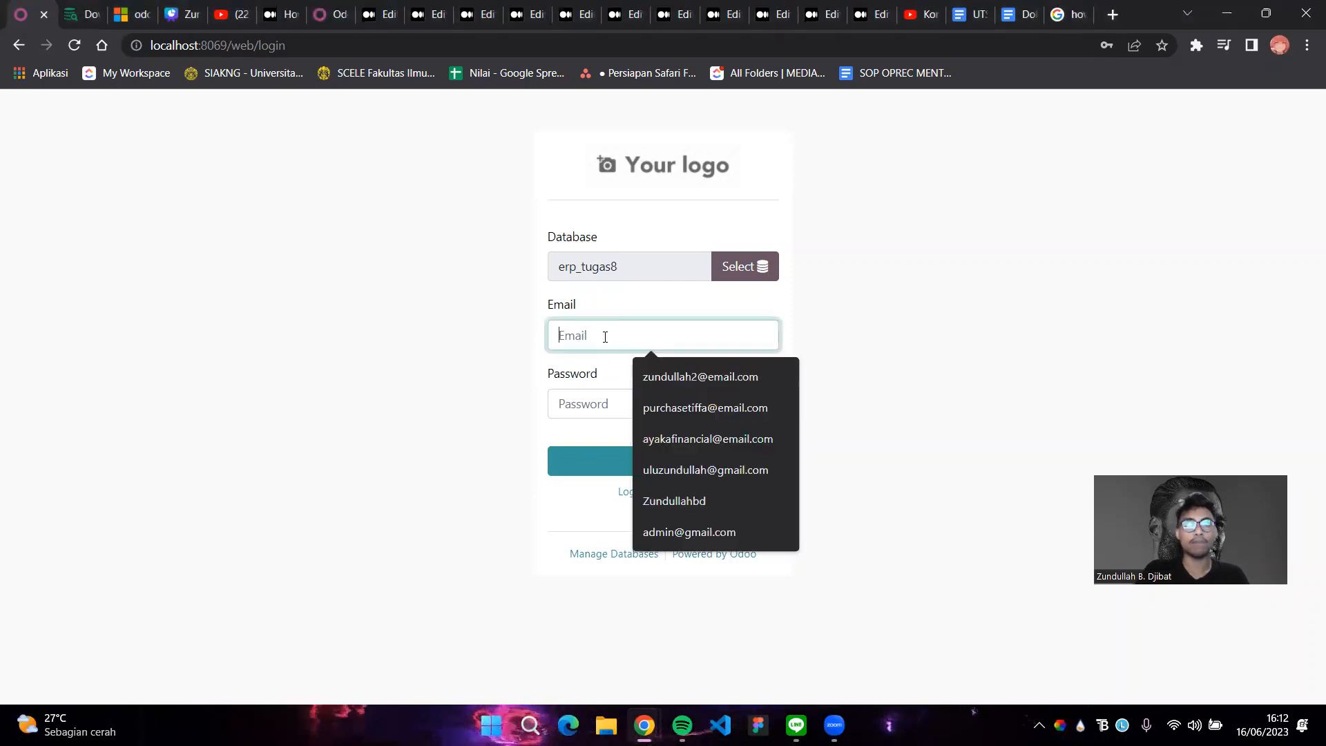
text(admin)
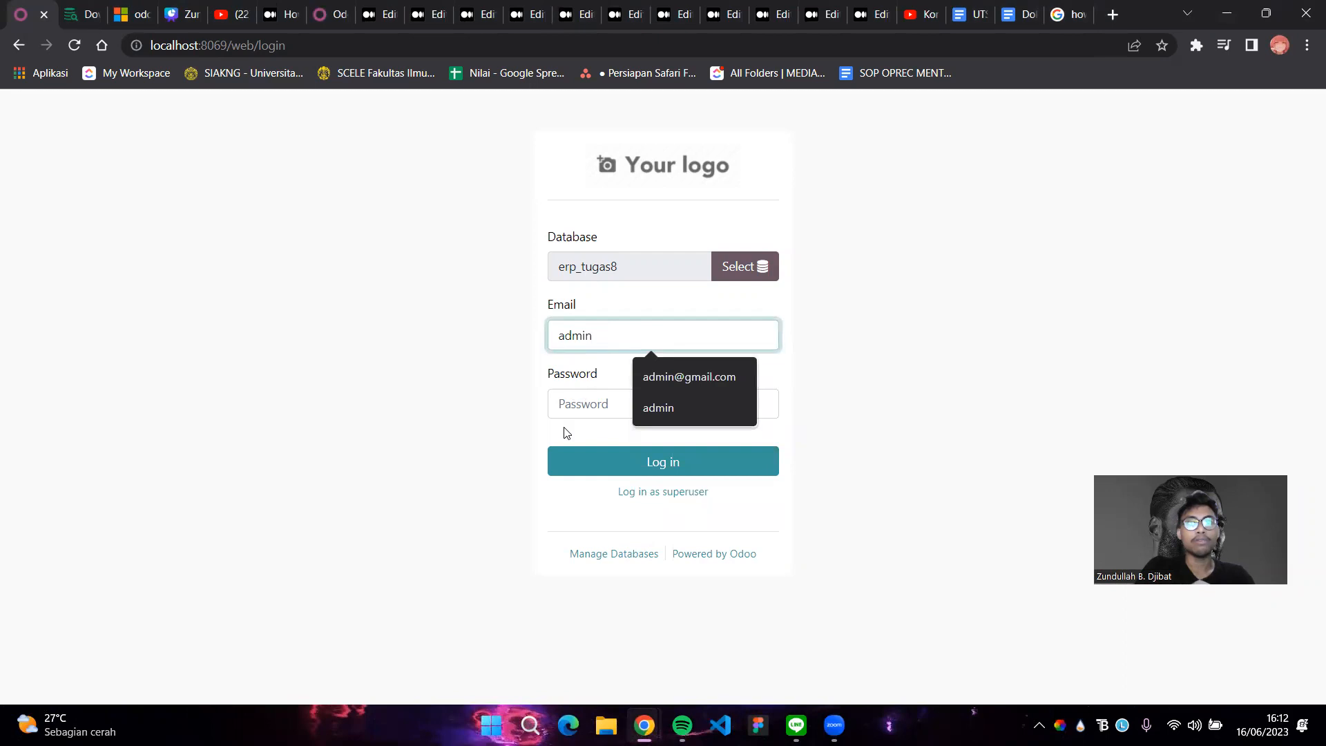
click(576, 413)
text(admin)
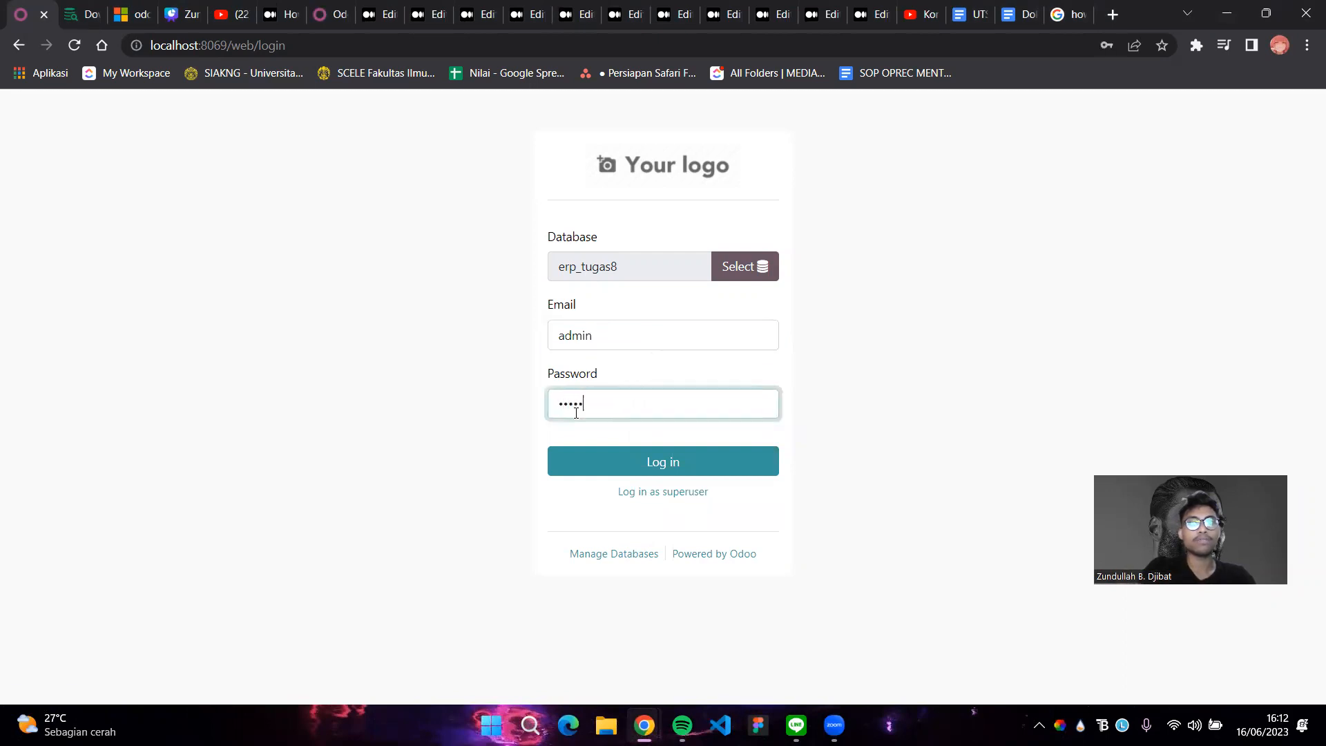
key(Return)
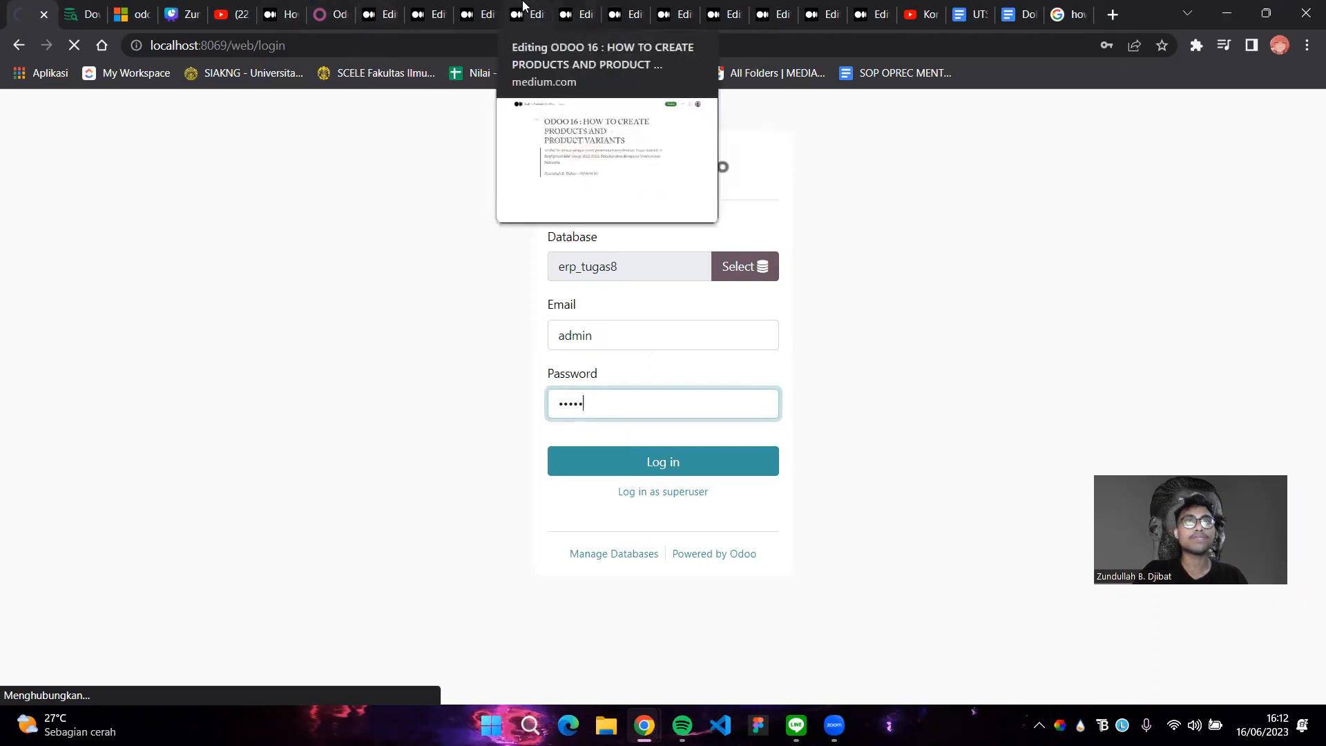
Read the Medium 'Editing ODOO 16' draft's Valorant Ltd brief down to the customer details
click(477, 14)
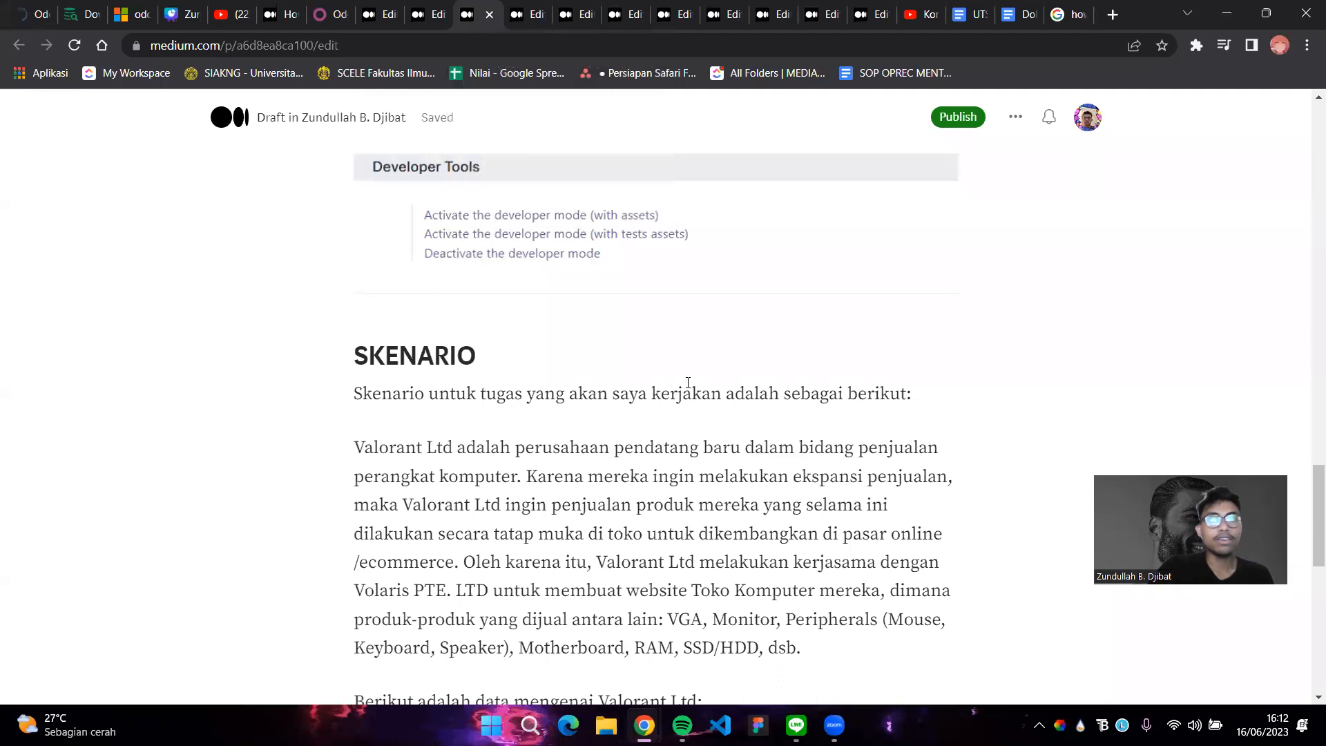
scroll(738, 444, up, 1)
scroll(737, 444, up, 1)
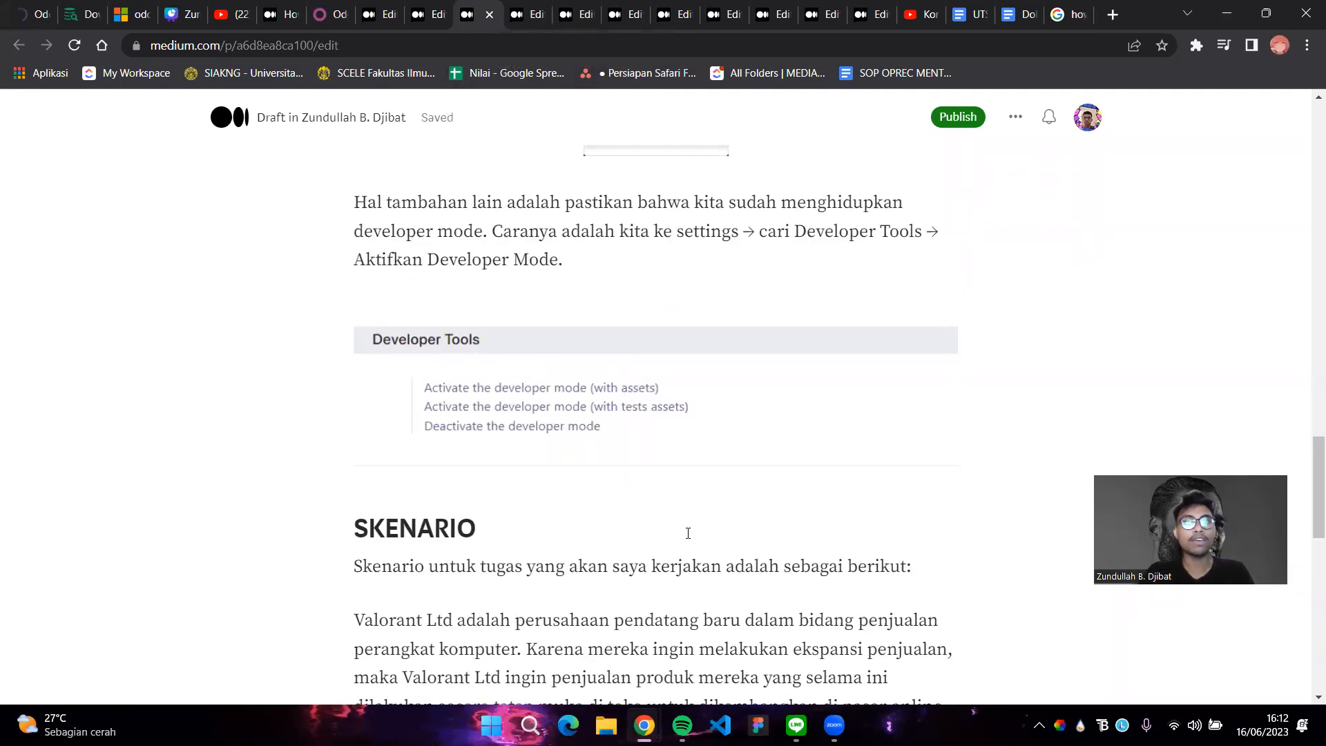
scroll(639, 409, up, 10)
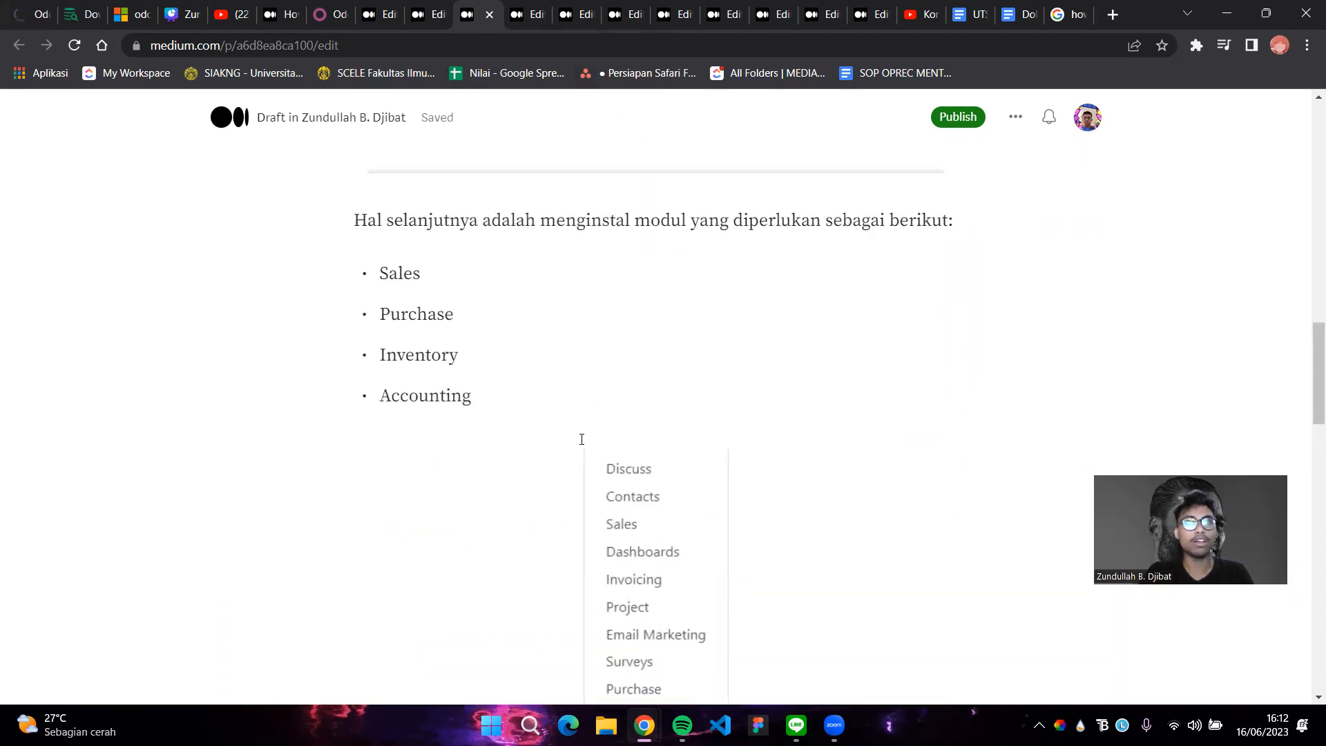
scroll(582, 440, up, 5)
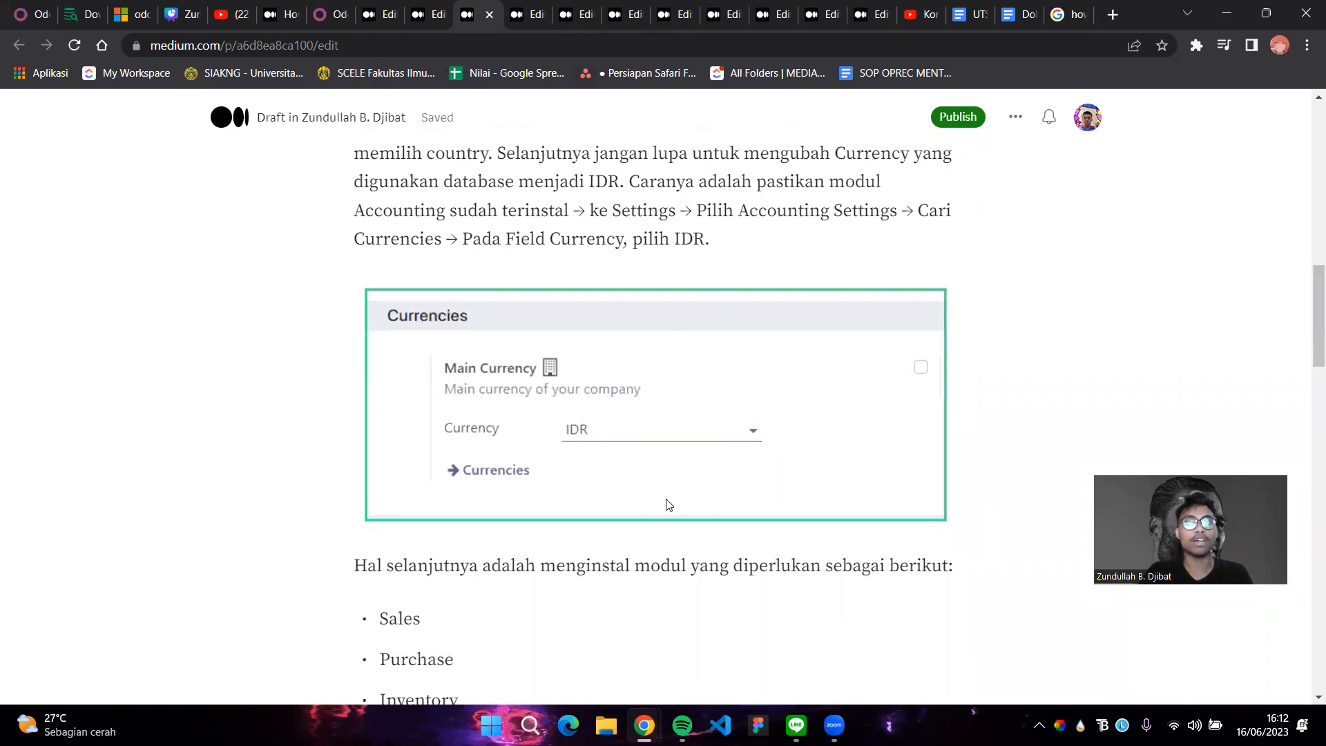
scroll(669, 505, up, 3)
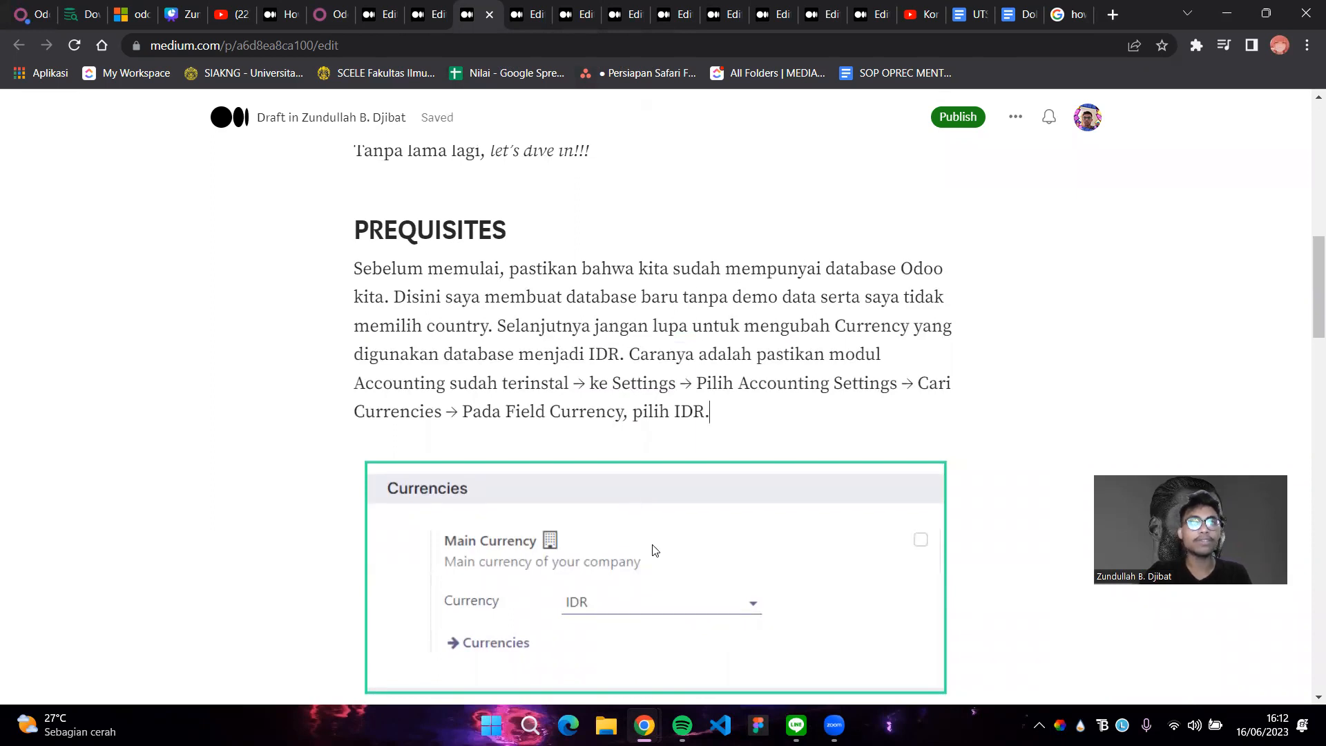
scroll(665, 519, down, 15)
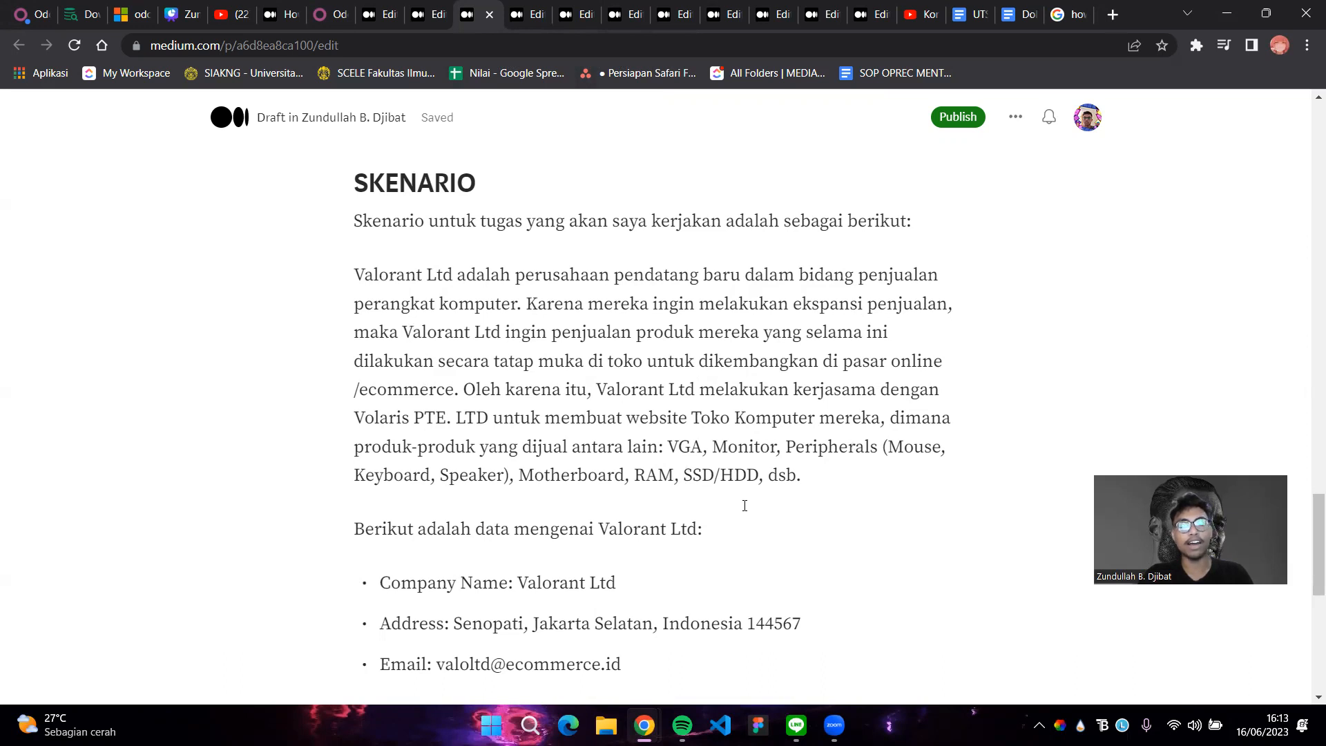
scroll(668, 478, down, 3)
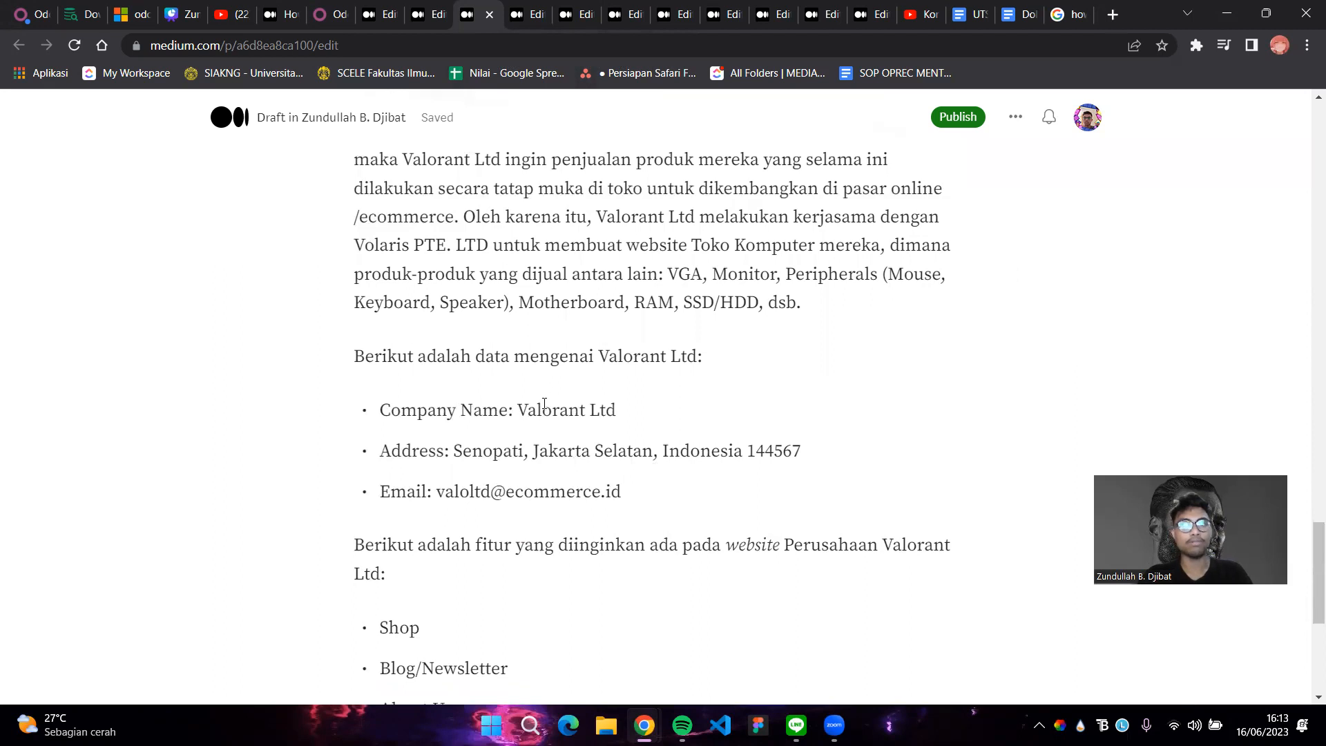
scroll(545, 404, down, 3)
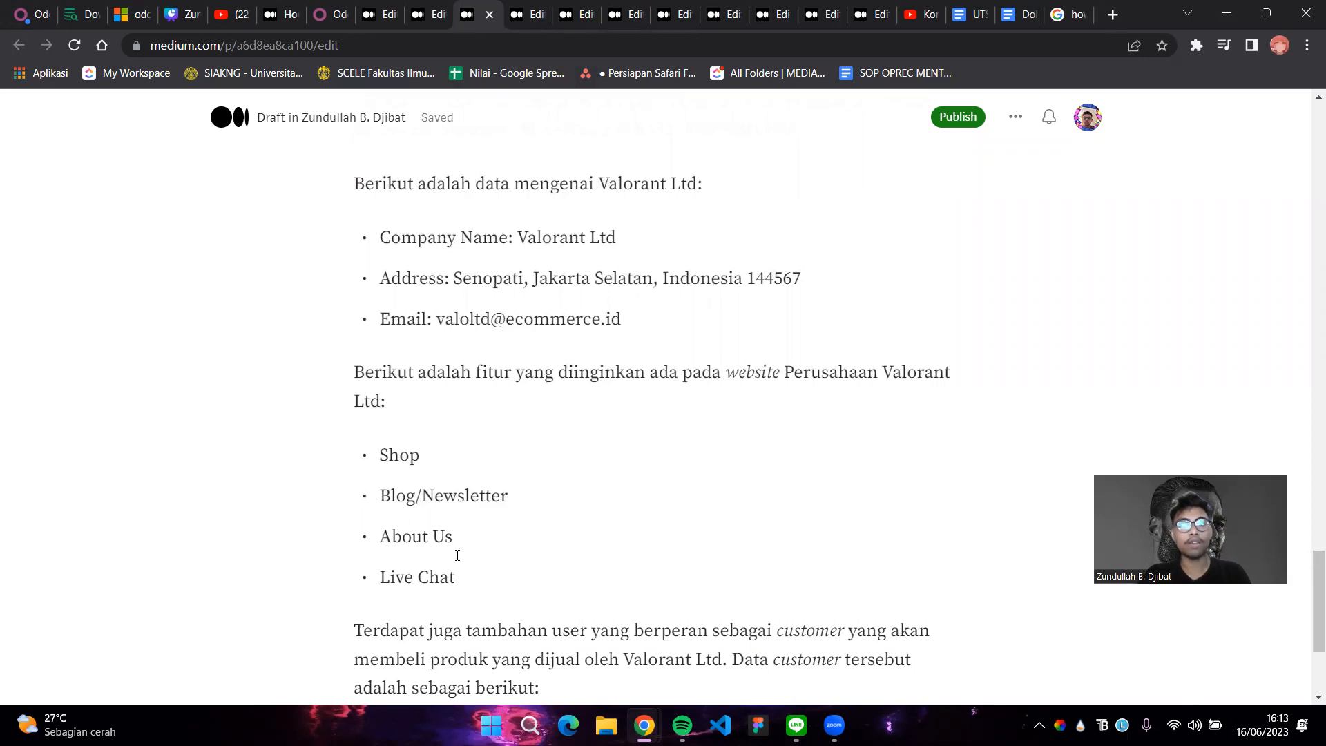
scroll(460, 553, down, 4)
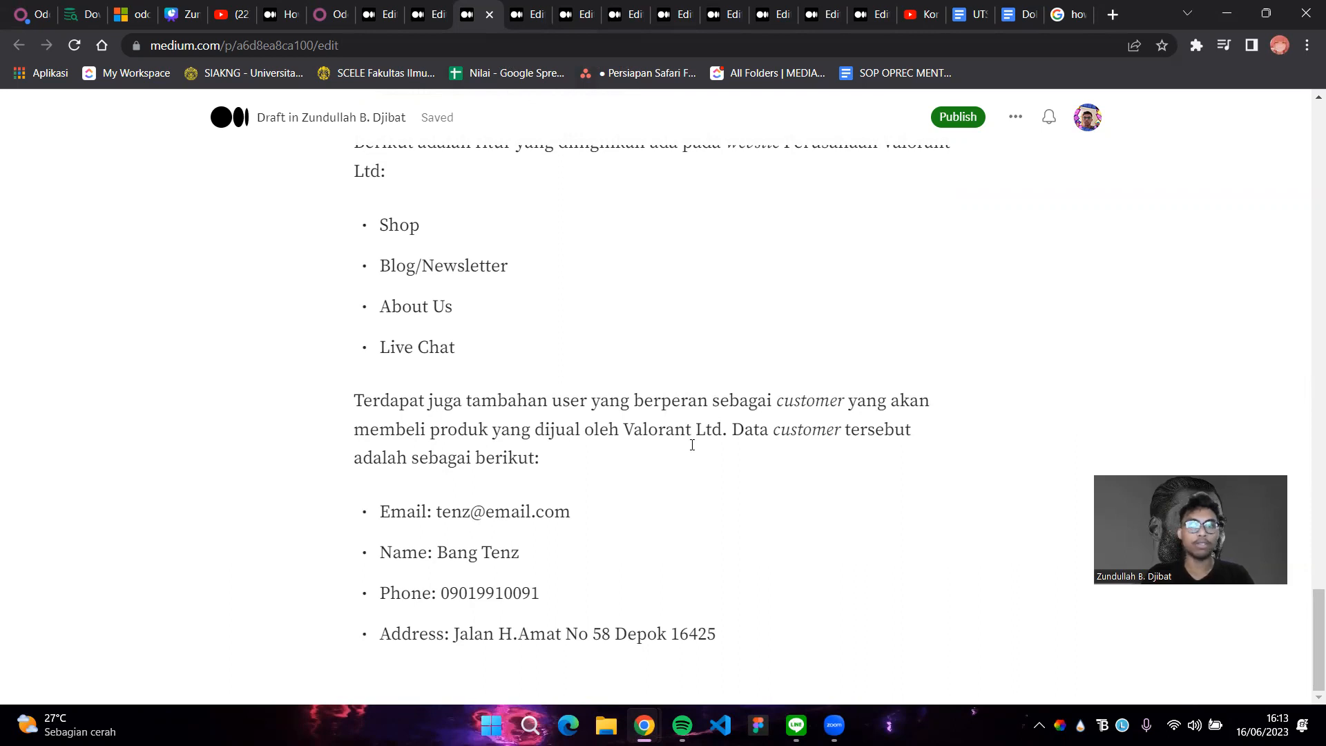
Back in Odoo, dismiss the browser password warning and activate the Sales app
click(27, 14)
click(815, 294)
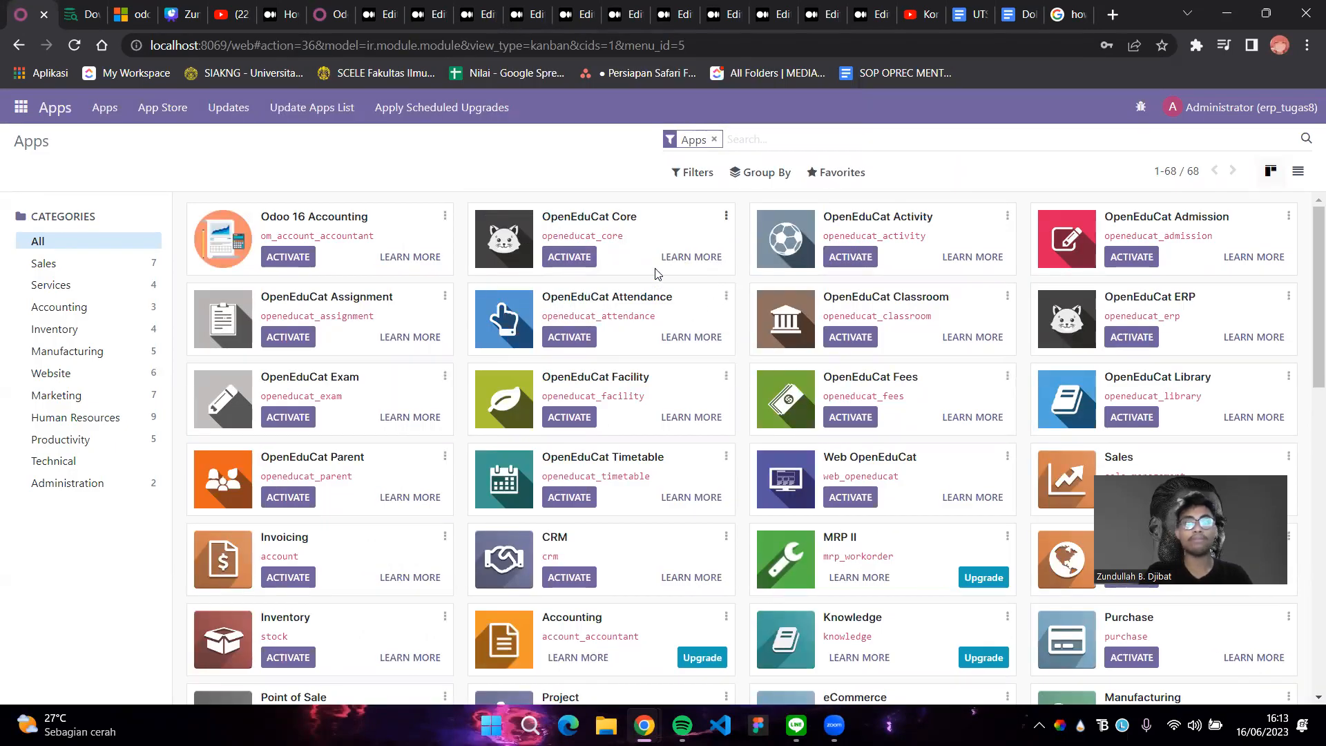
scroll(655, 274, down, 3)
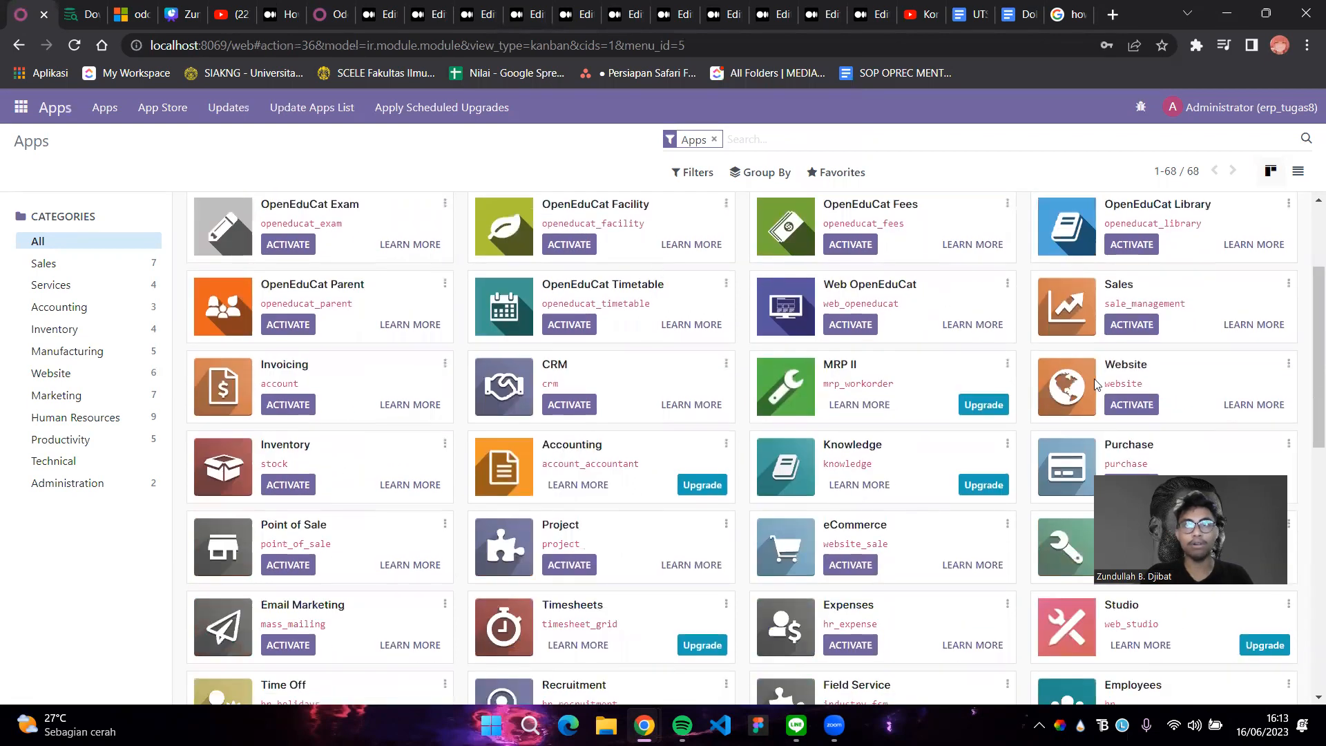
click(1131, 324)
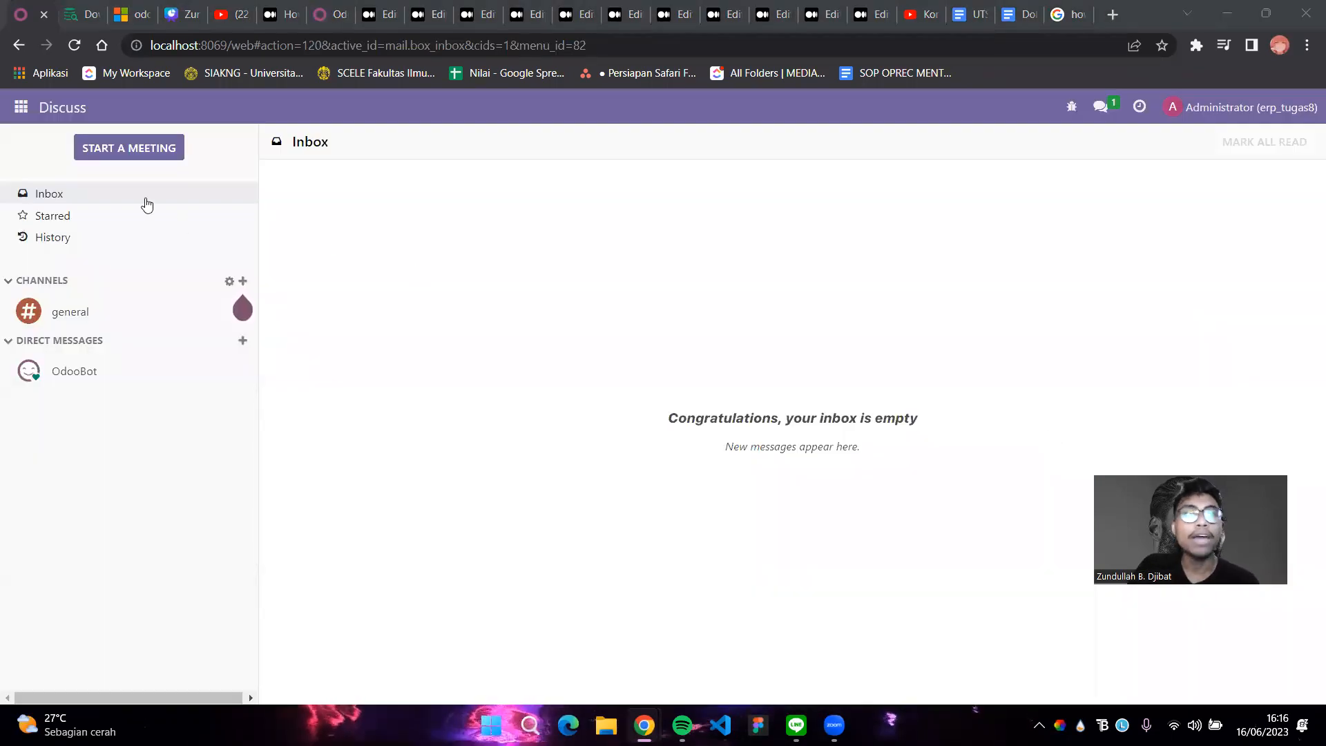
In Settings > Invoicing, replace the EUR main currency with IDR and save
click(13, 118)
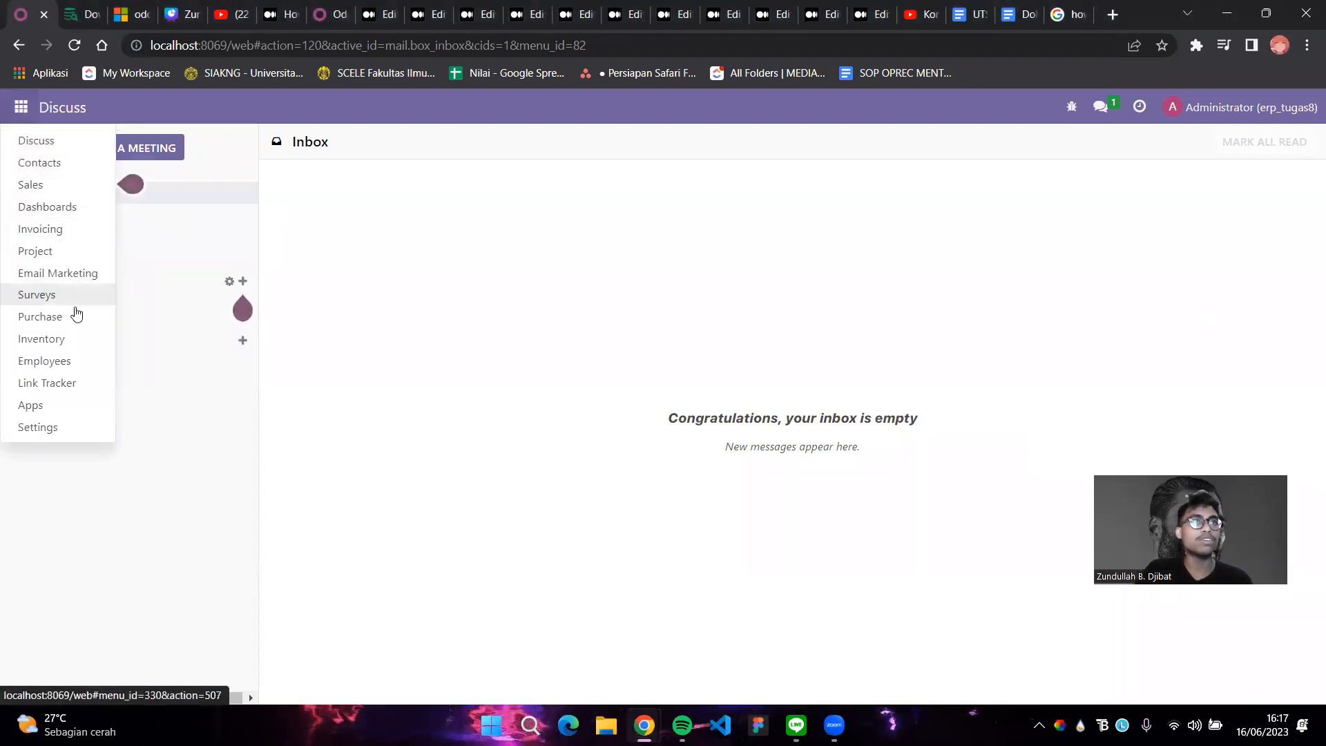
click(19, 111)
click(19, 111)
click(31, 429)
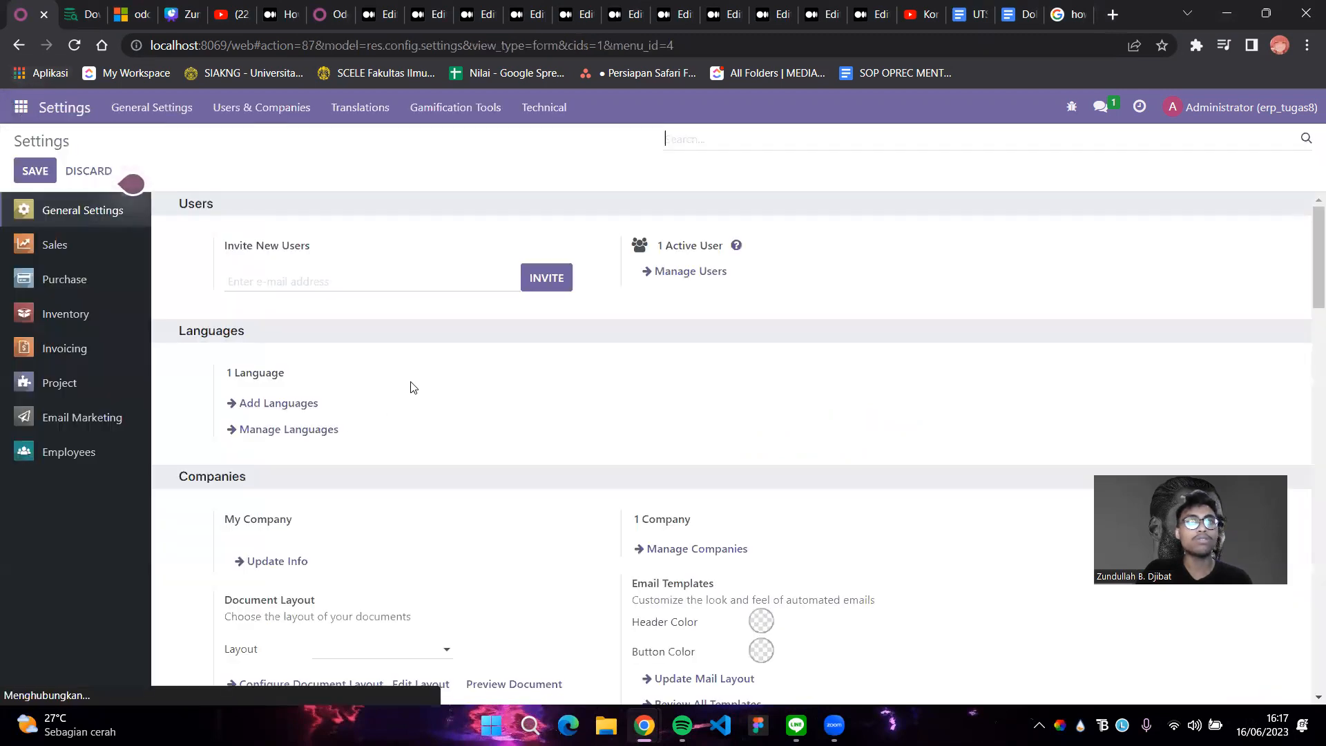
click(64, 348)
scroll(385, 383, down, 3)
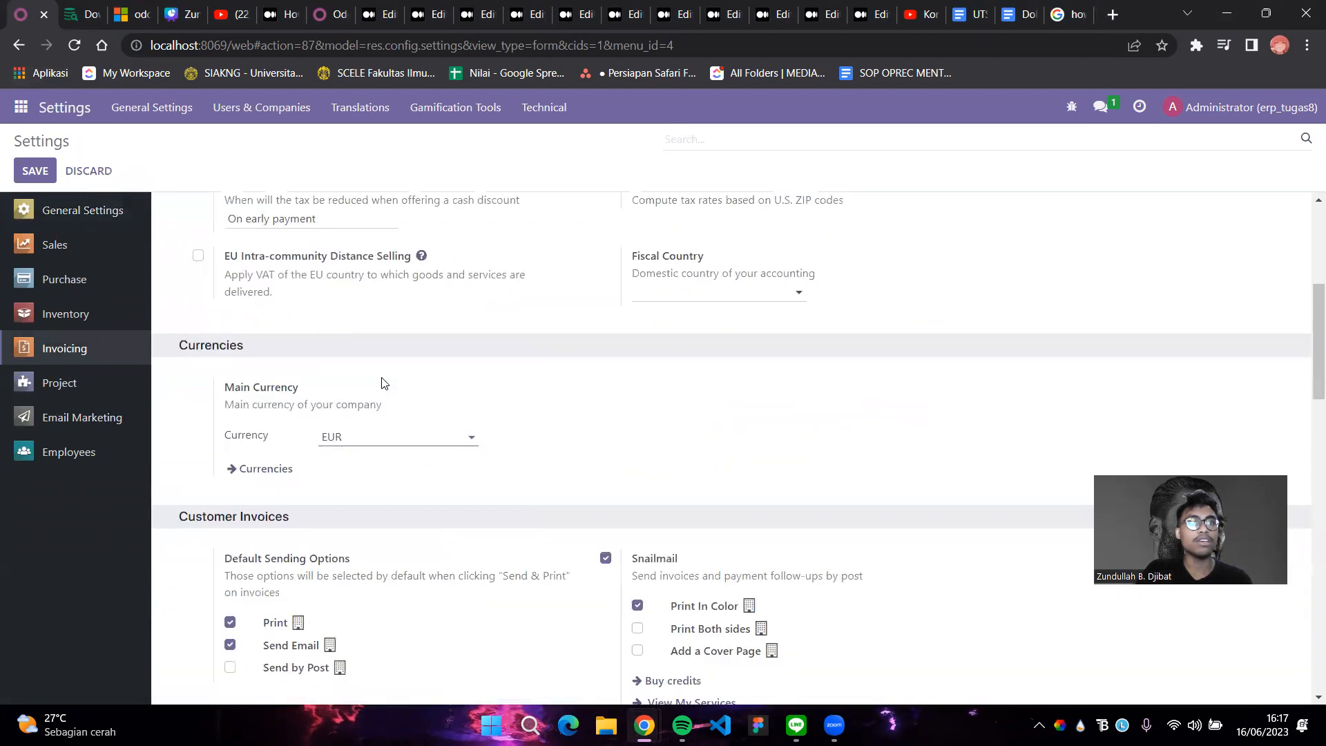
click(358, 436)
key(BackSpace)
key(BackSpace)
key(BackSpace)
text(IDR)
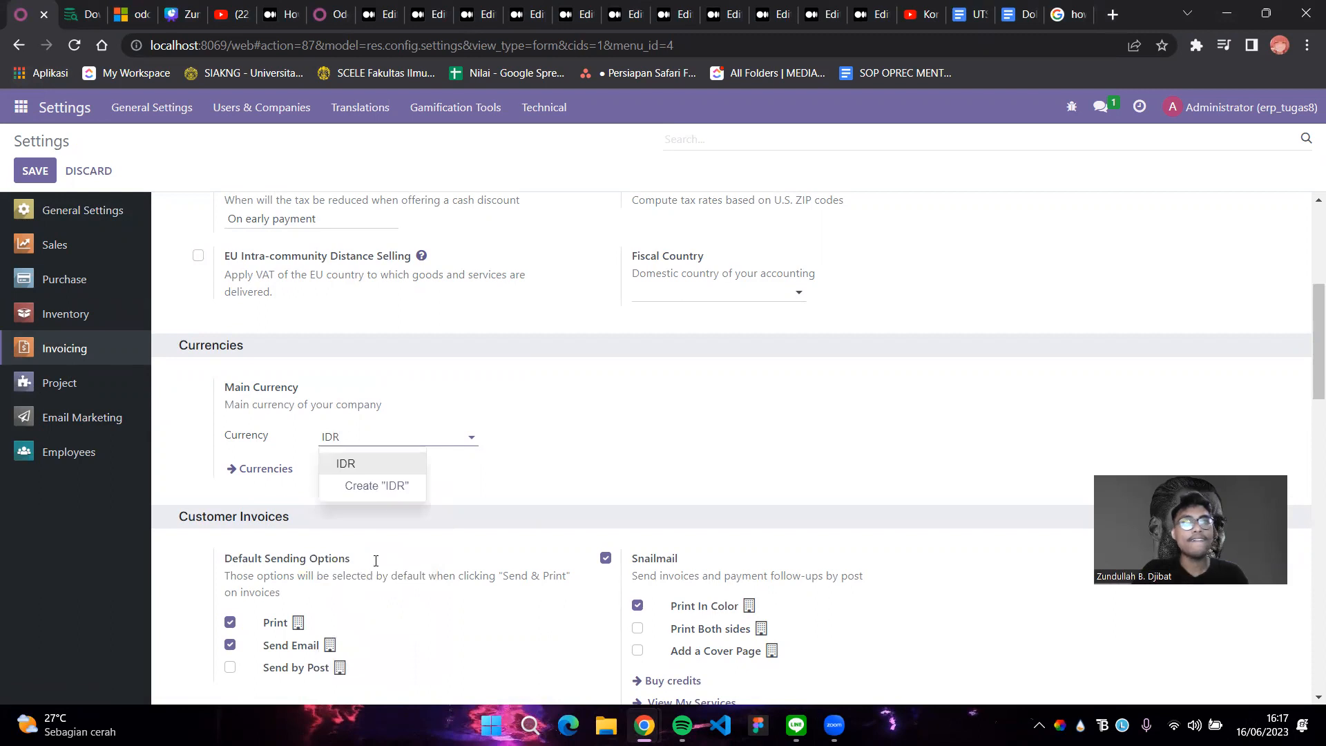
click(402, 467)
scroll(532, 362, down, 2)
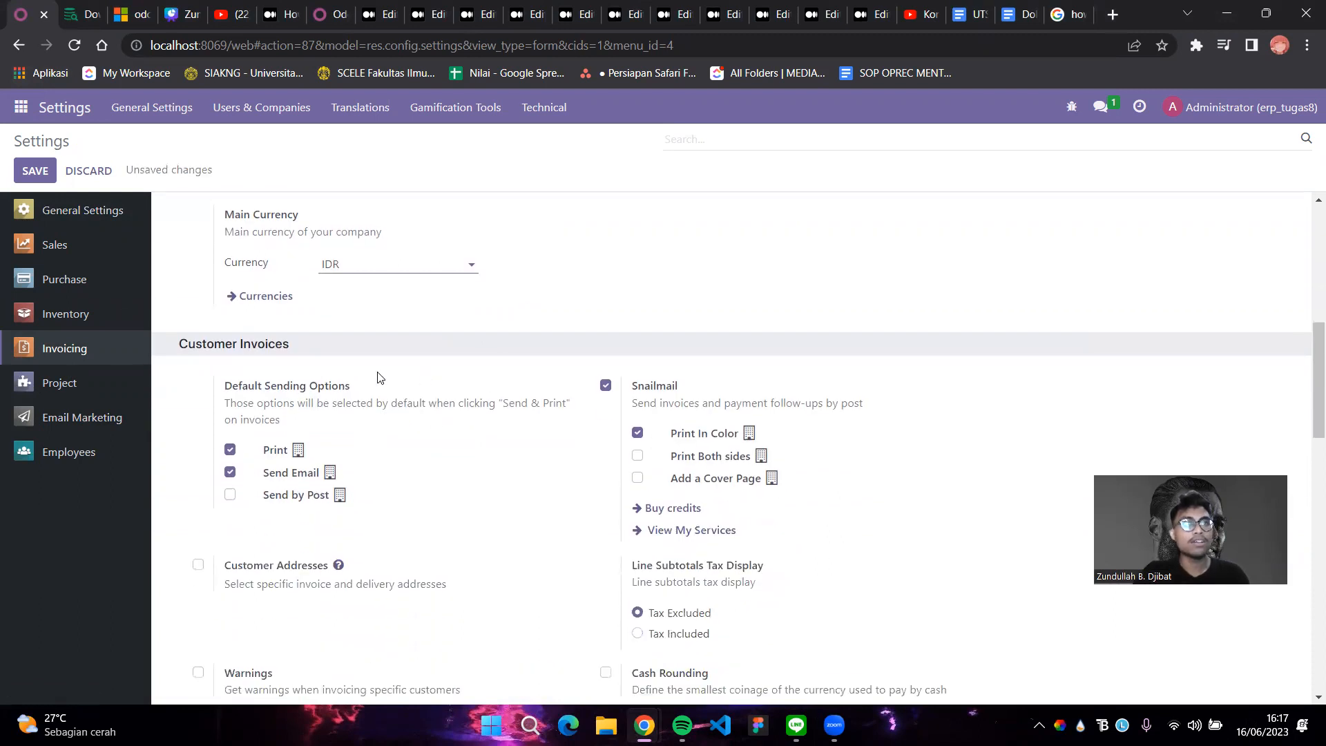
click(35, 170)
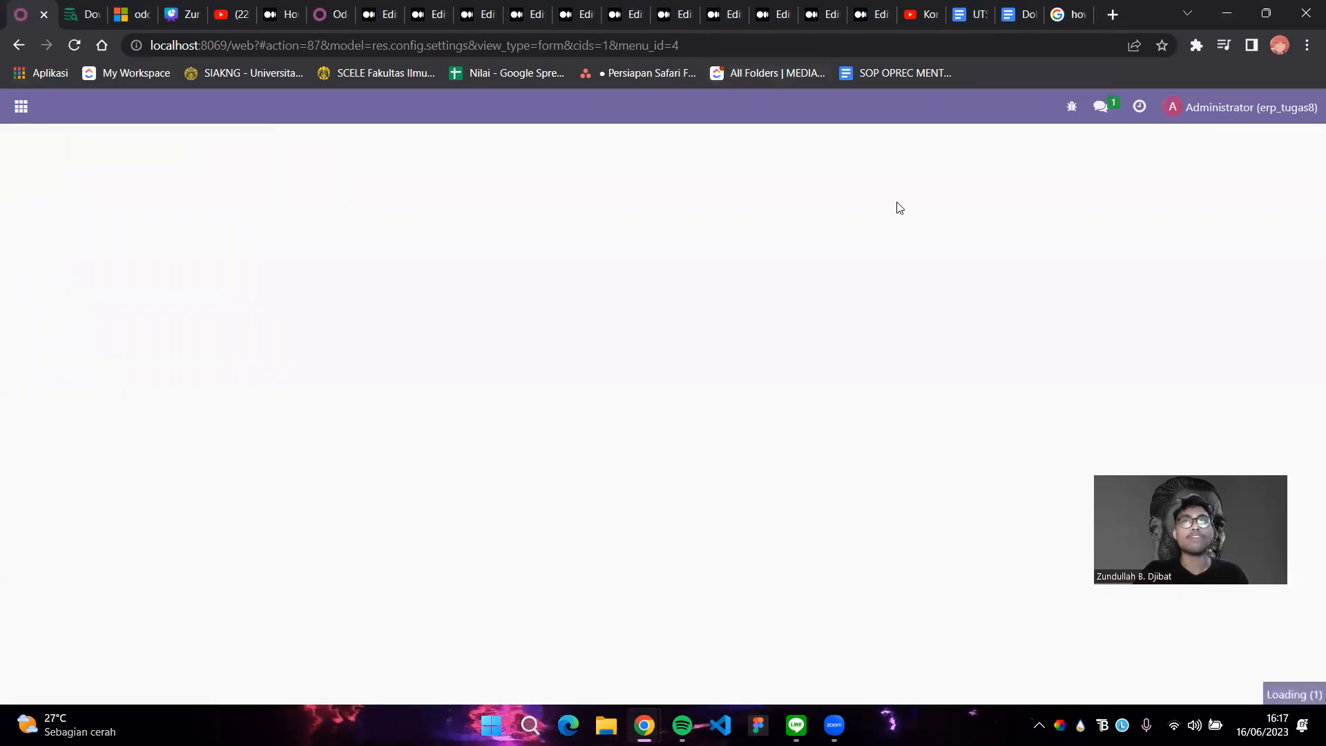
Activate the Website app from the Apps catalogue
click(20, 107)
click(67, 414)
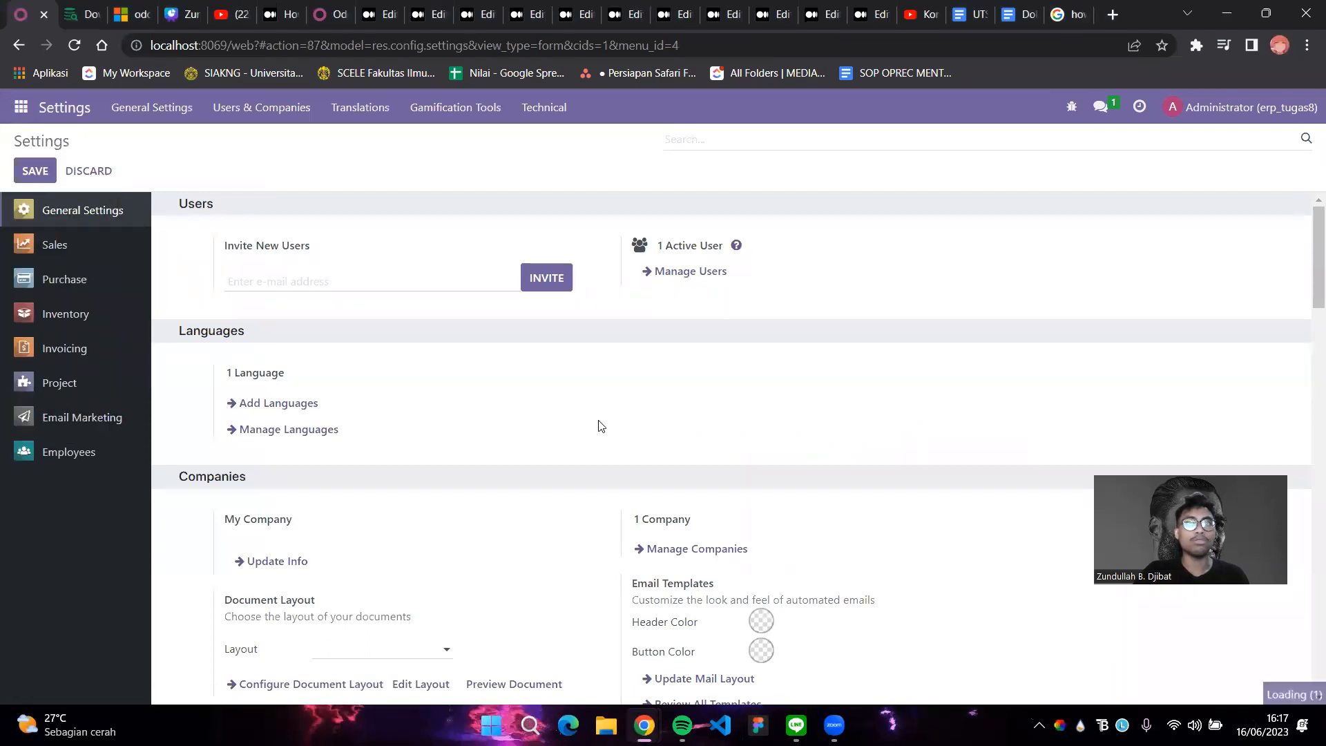
scroll(862, 437, down, 3)
scroll(1198, 295, down, 2)
scroll(1187, 333, up, 3)
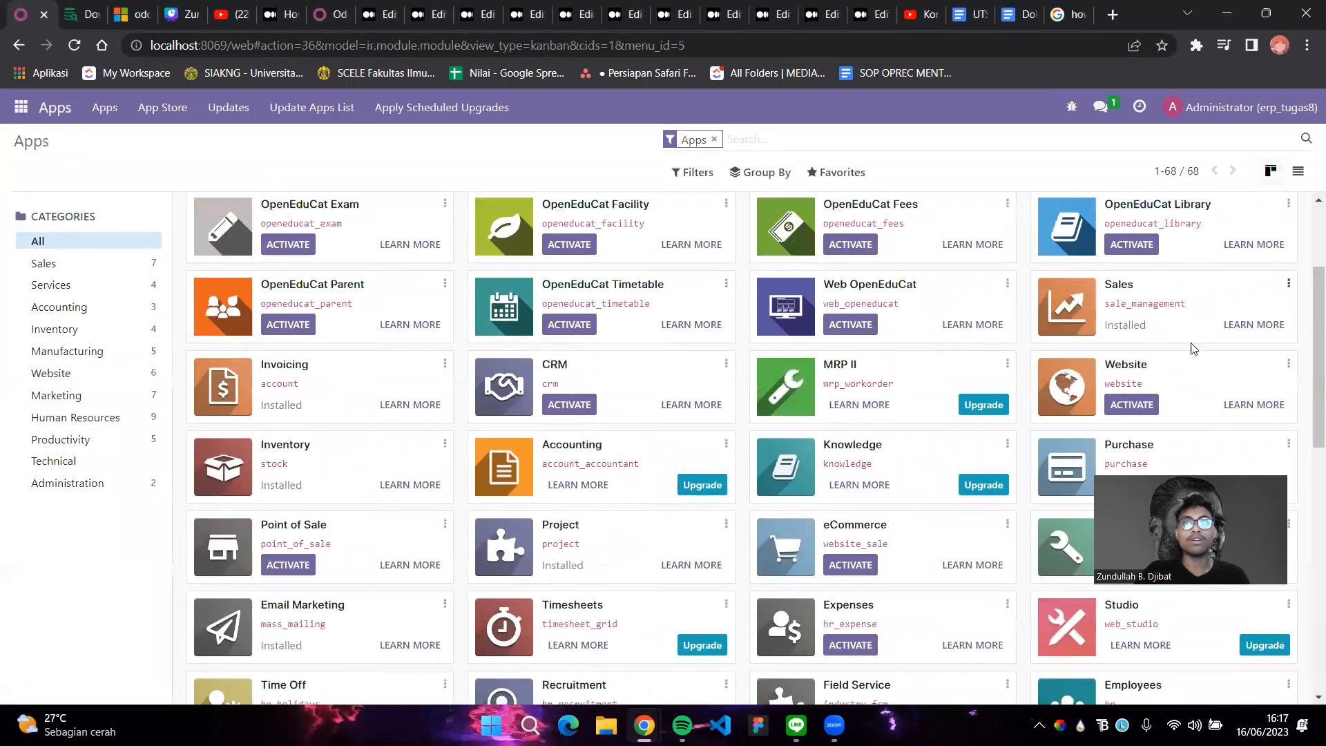
click(1128, 405)
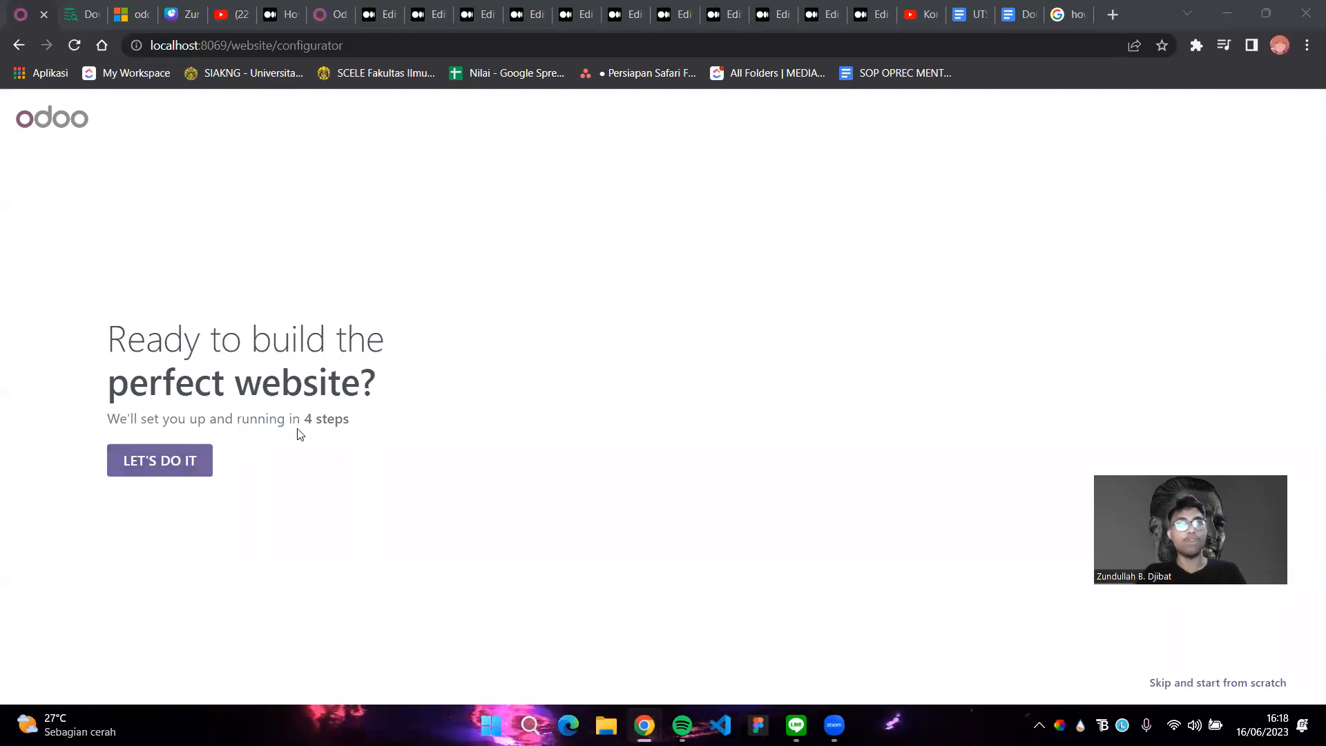
Configure the site as an online store for a computer store business and pick its main objective
click(164, 460)
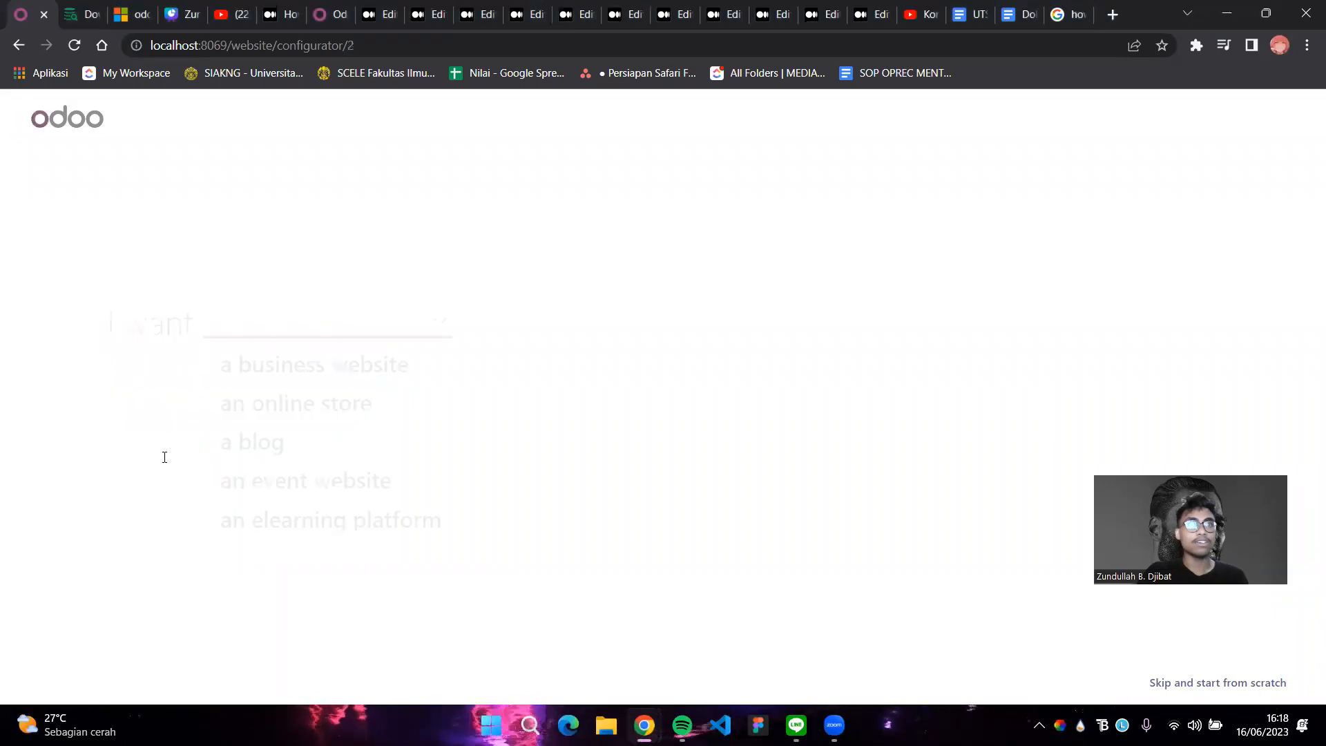
click(299, 395)
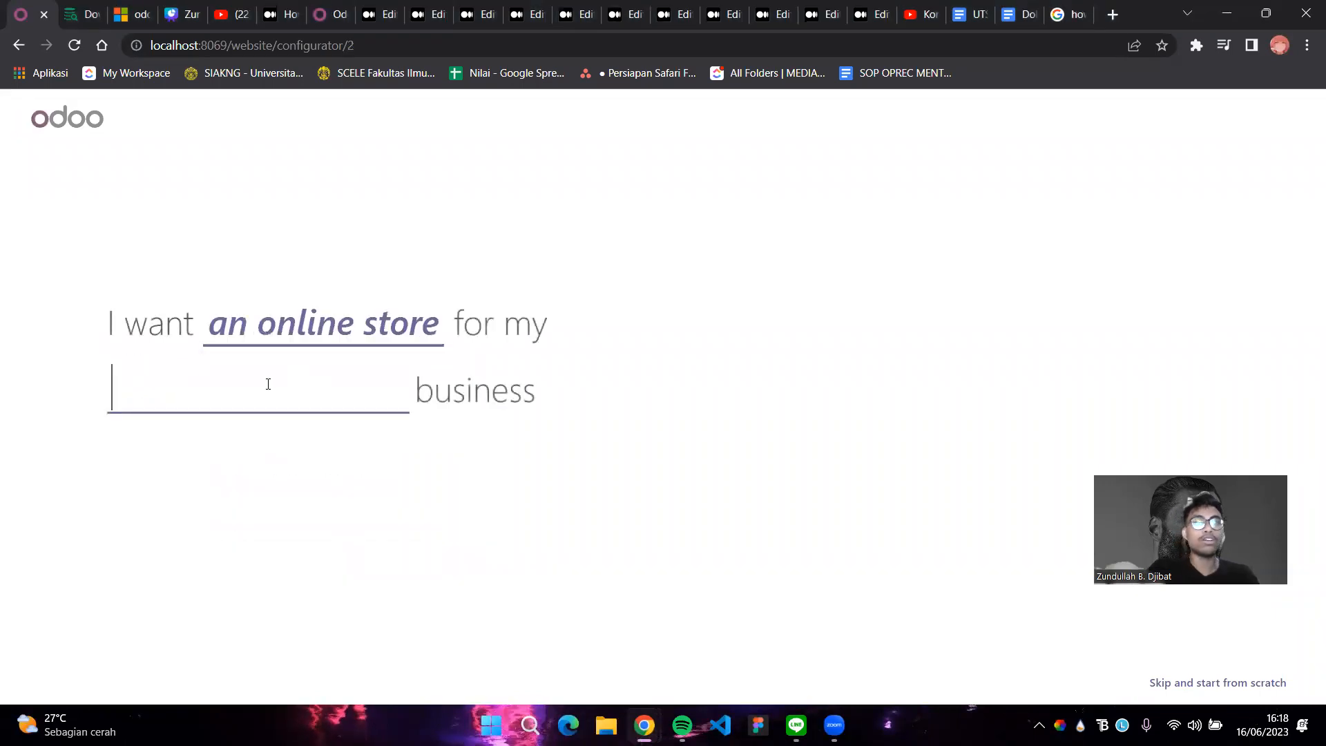
text(compui)
key(BackSpace)
text(t)
key(Down)
key(Down)
key(Down)
key(Down)
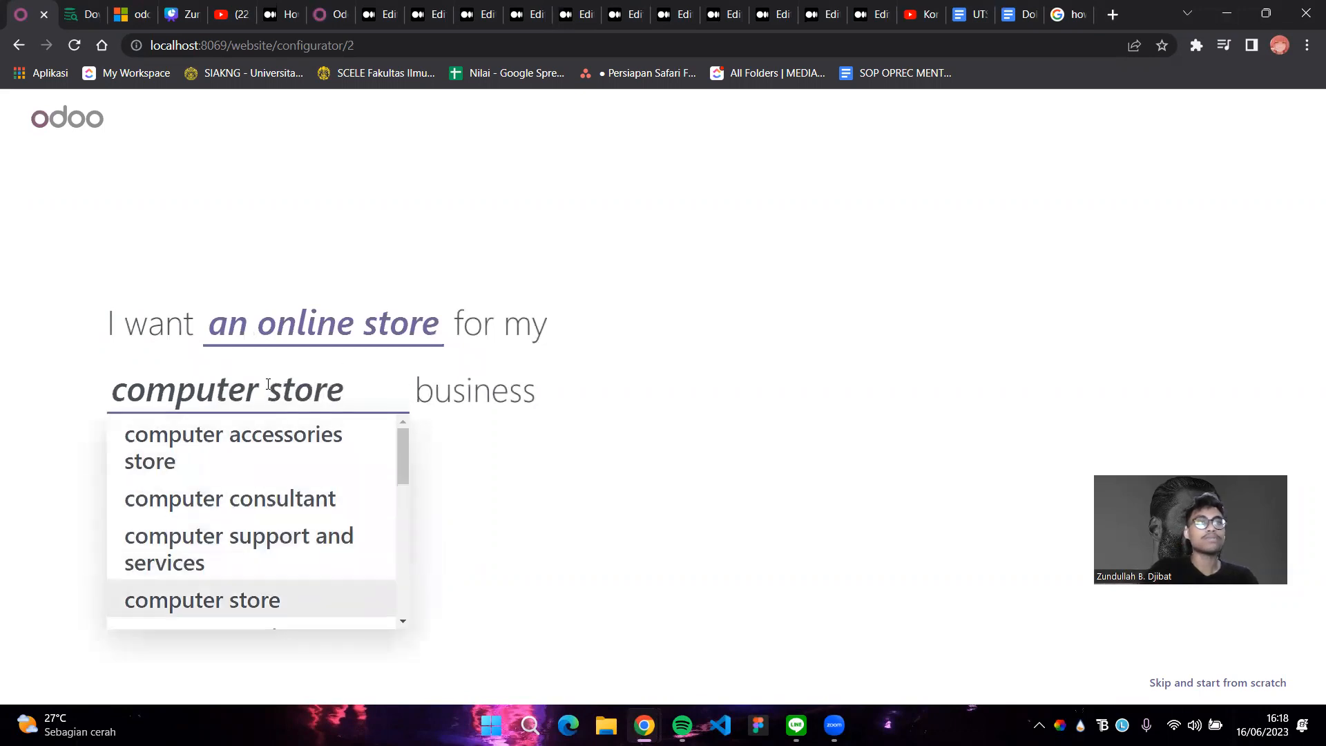
key(Return)
click(525, 459)
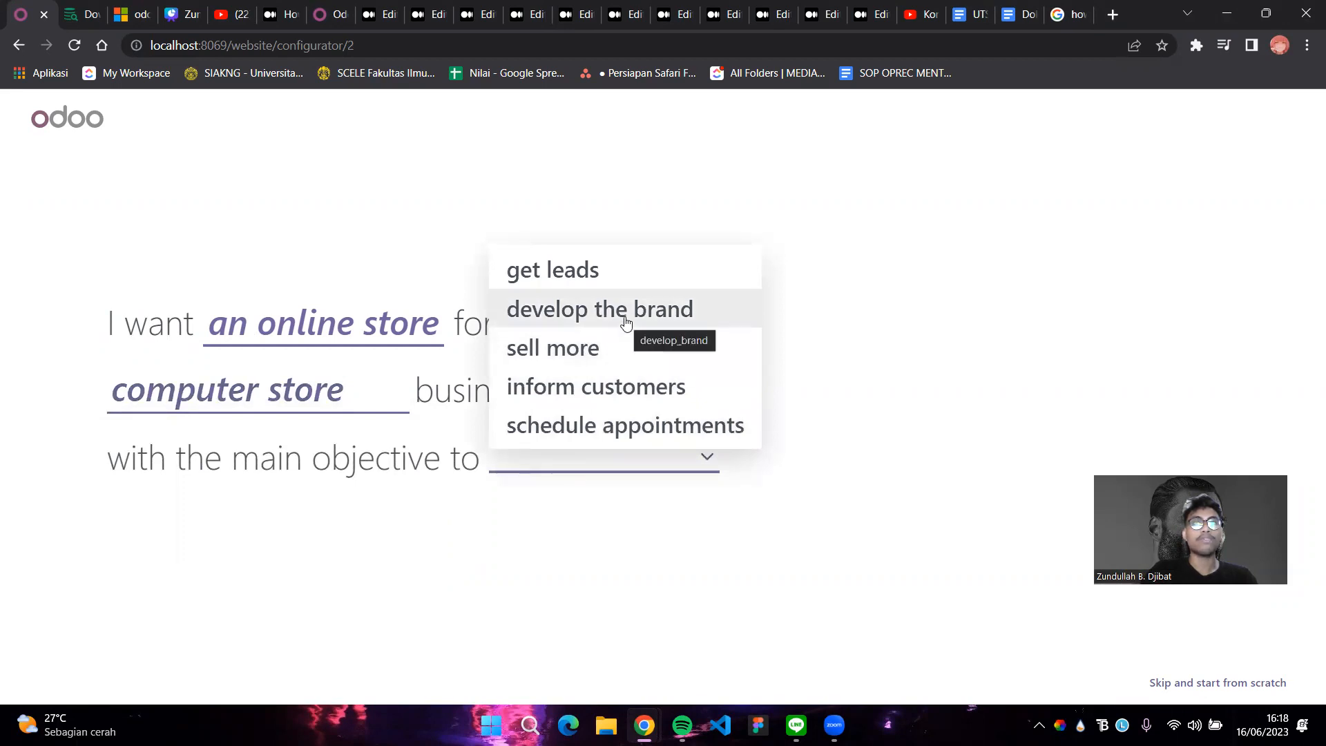
click(605, 345)
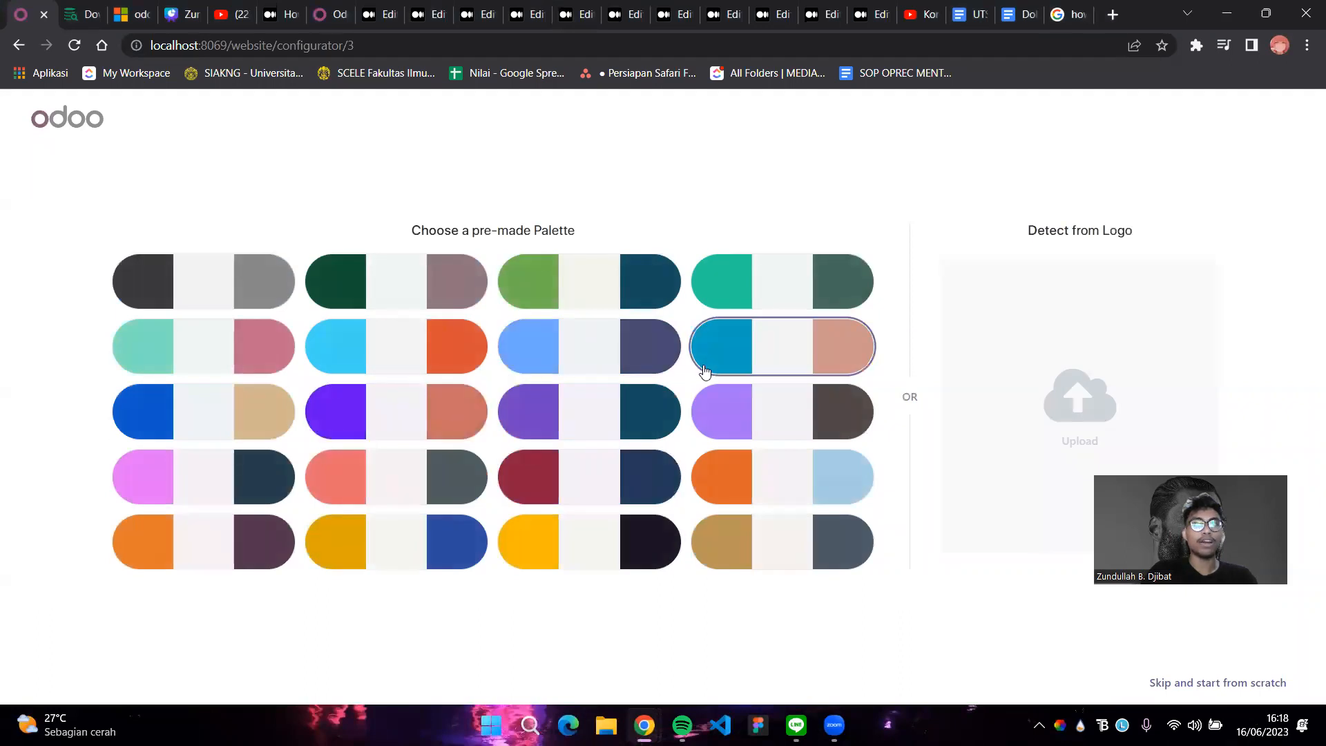
Choose the dark red and navy palette and add About Us, News and Live Chat
click(612, 483)
click(365, 329)
click(370, 390)
click(927, 445)
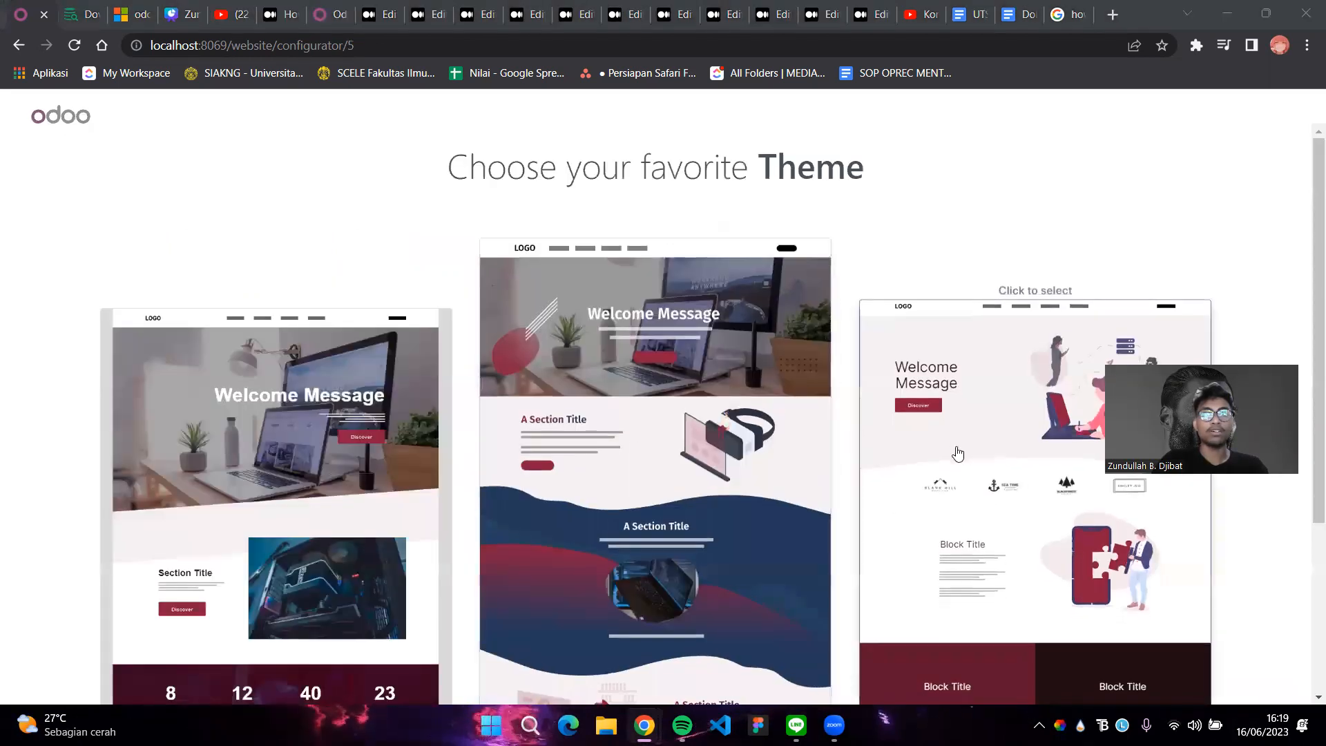
Scroll through the three theme previews on the theme selection page
scroll(957, 453, down, 4)
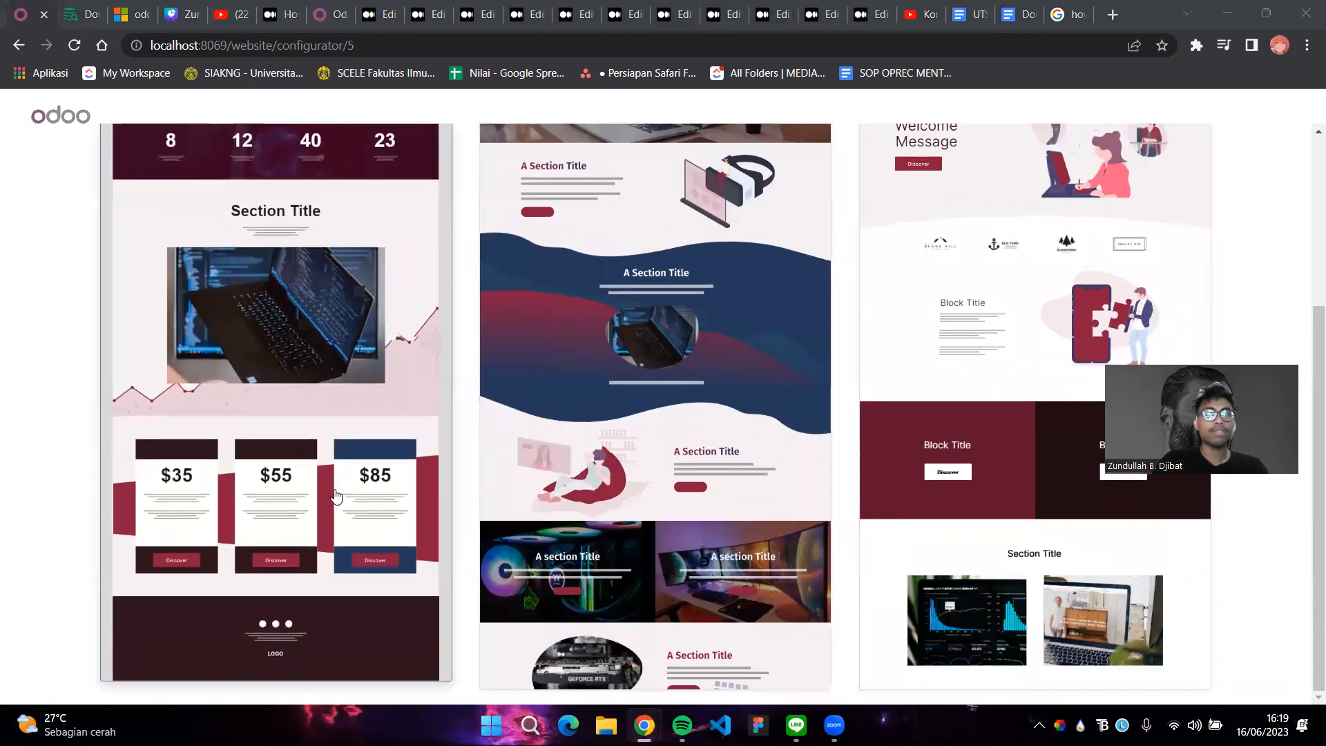
scroll(336, 496, up, 4)
scroll(335, 495, down, 4)
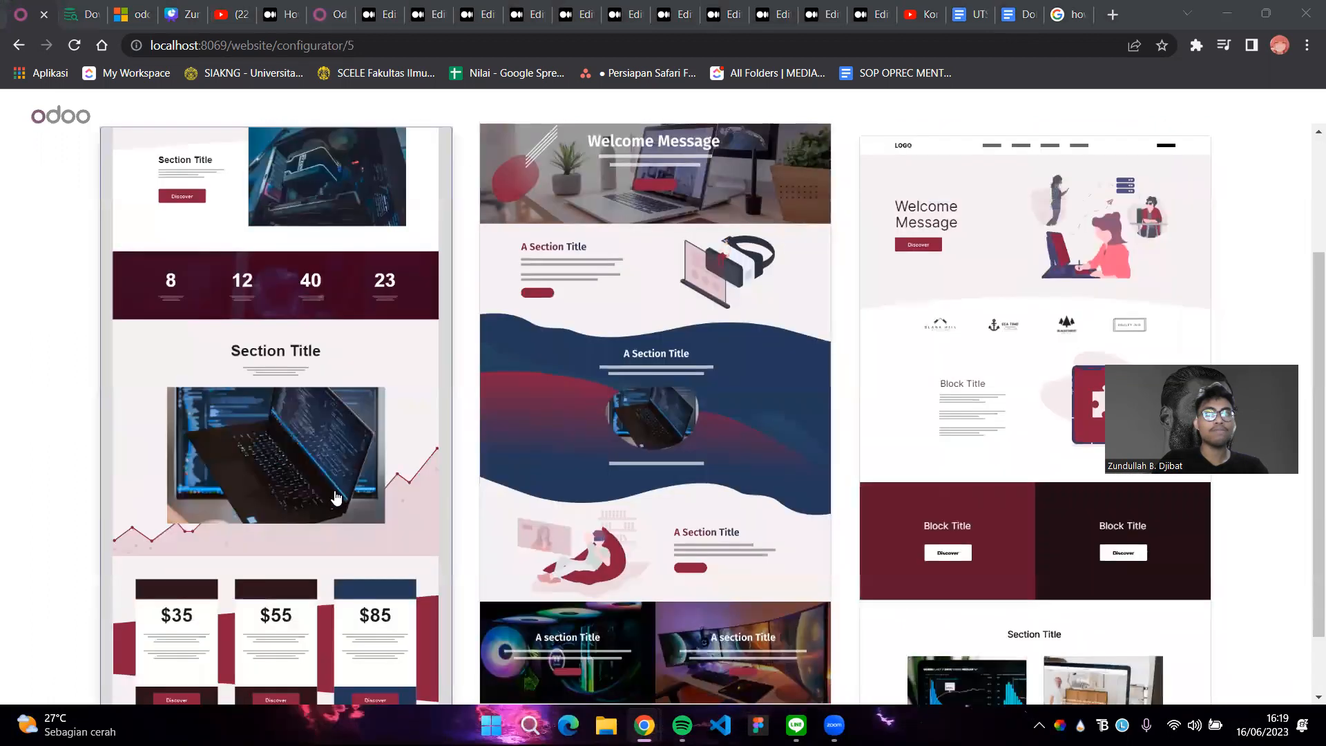
scroll(335, 497, up, 3)
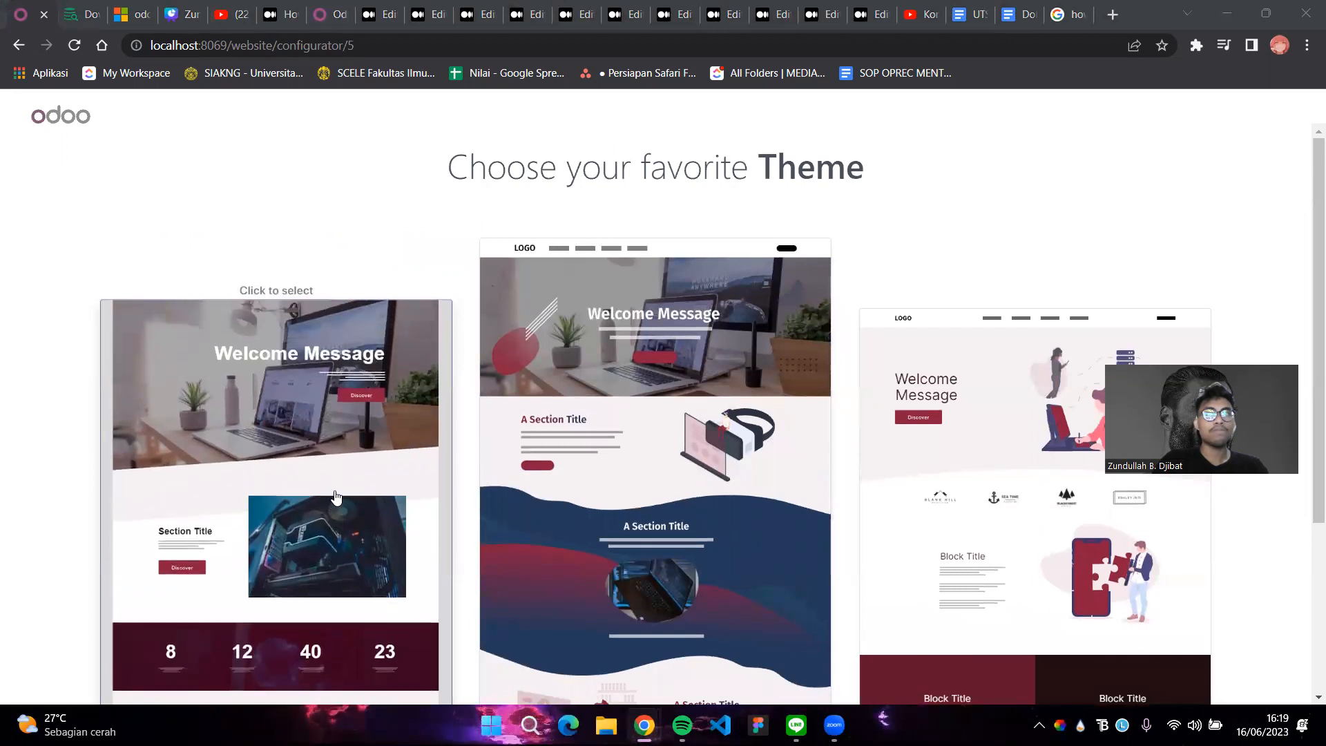
scroll(336, 495, down, 1)
scroll(337, 496, down, 3)
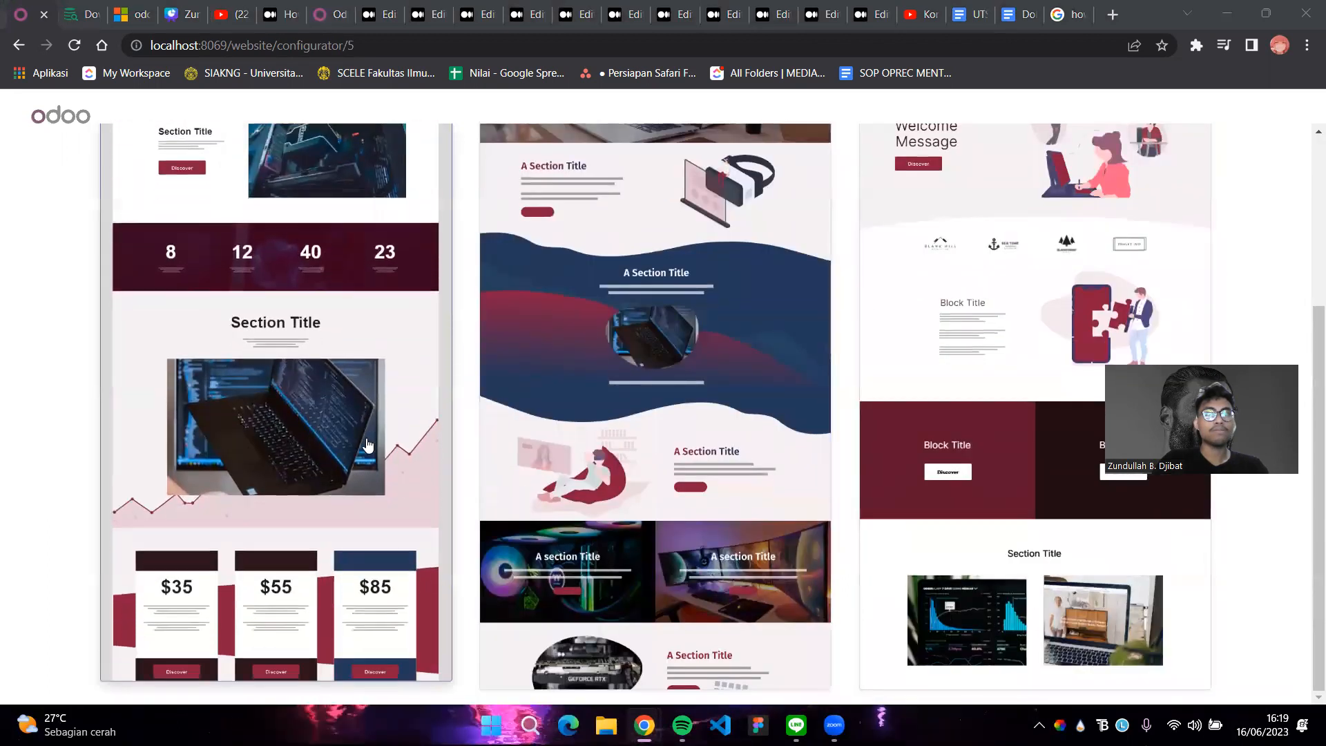
scroll(368, 444, up, 4)
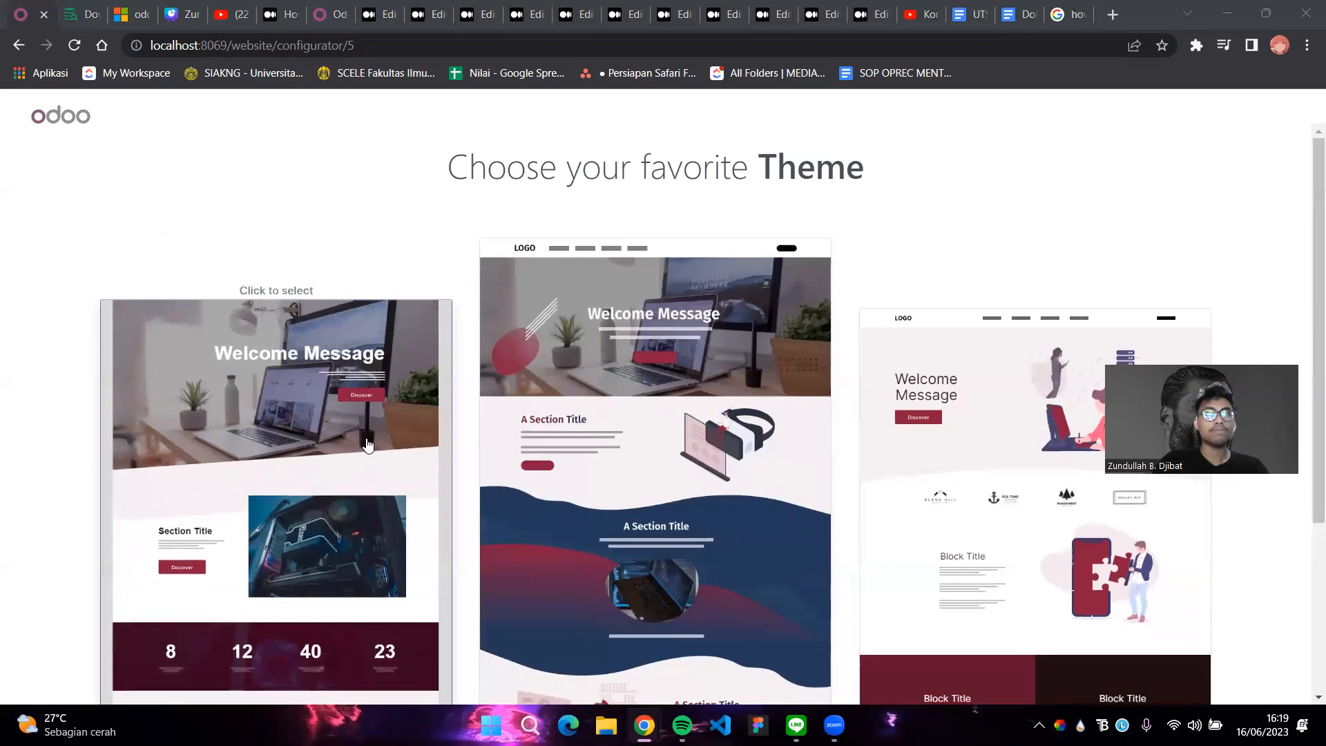
Build the site from the left theme and save its 'Making the difference.' homepage
click(366, 438)
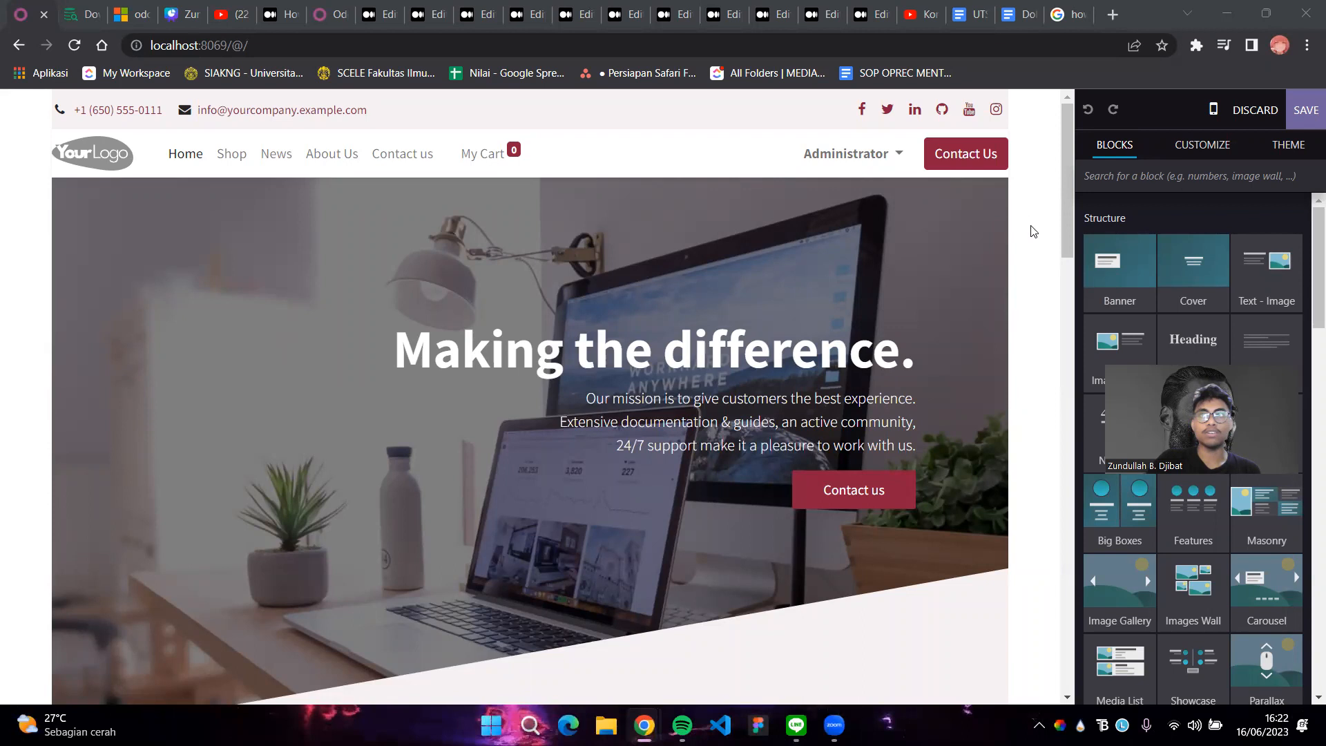
click(1307, 109)
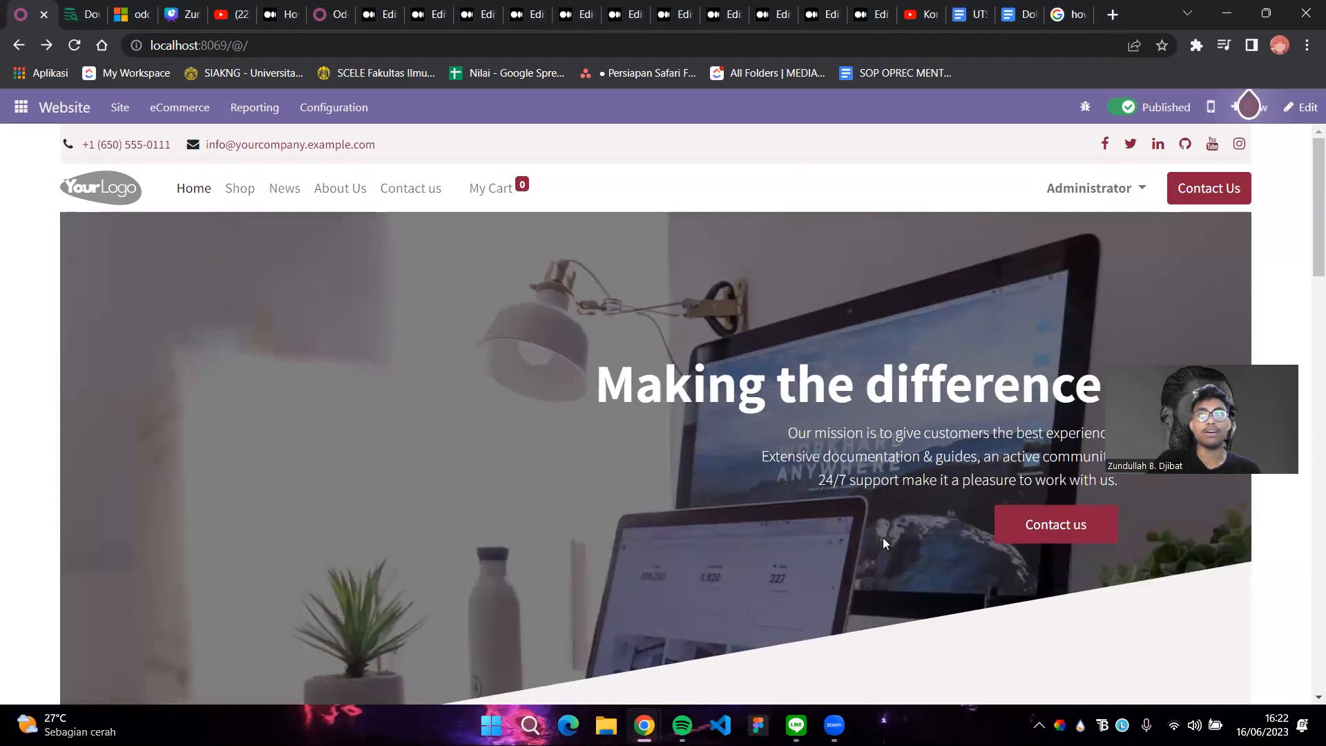
scroll(856, 525, down, 3)
scroll(853, 522, down, 13)
scroll(686, 299, up, 13)
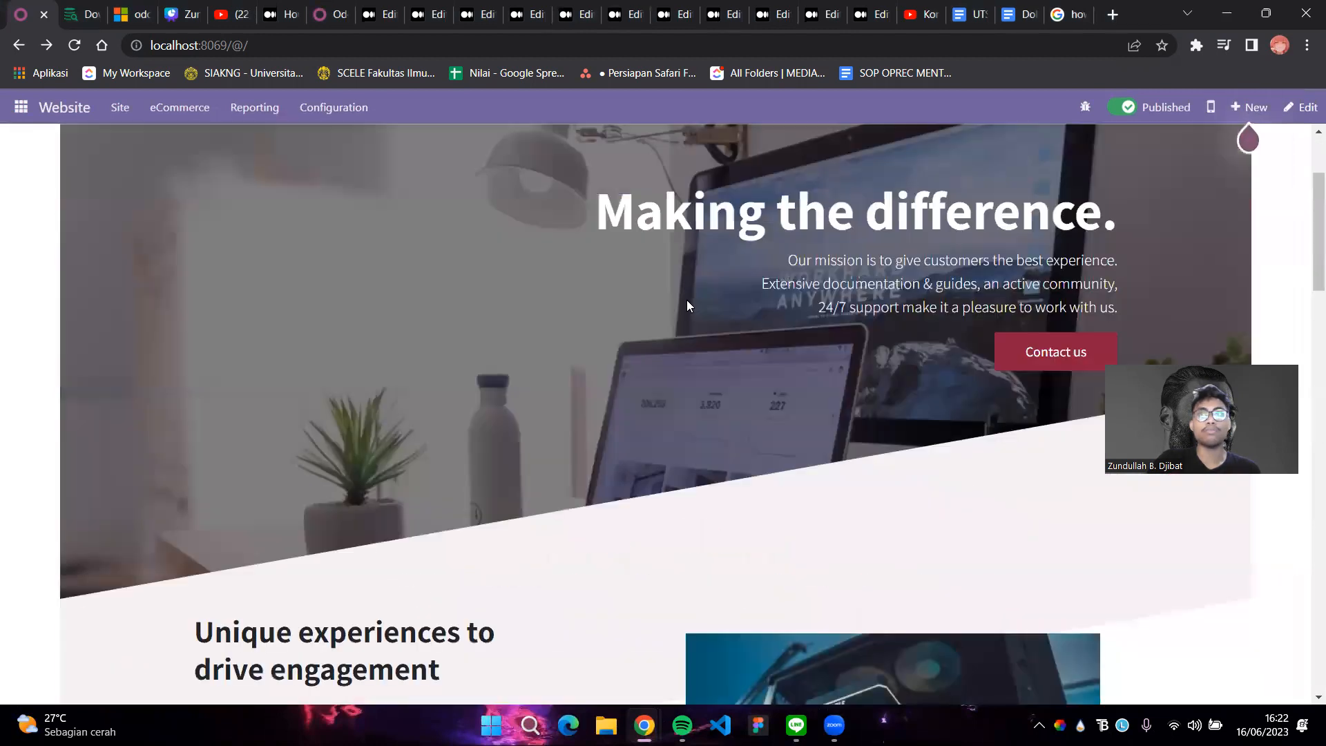
scroll(691, 302, down, 13)
scroll(691, 302, down, 5)
scroll(690, 303, up, 2)
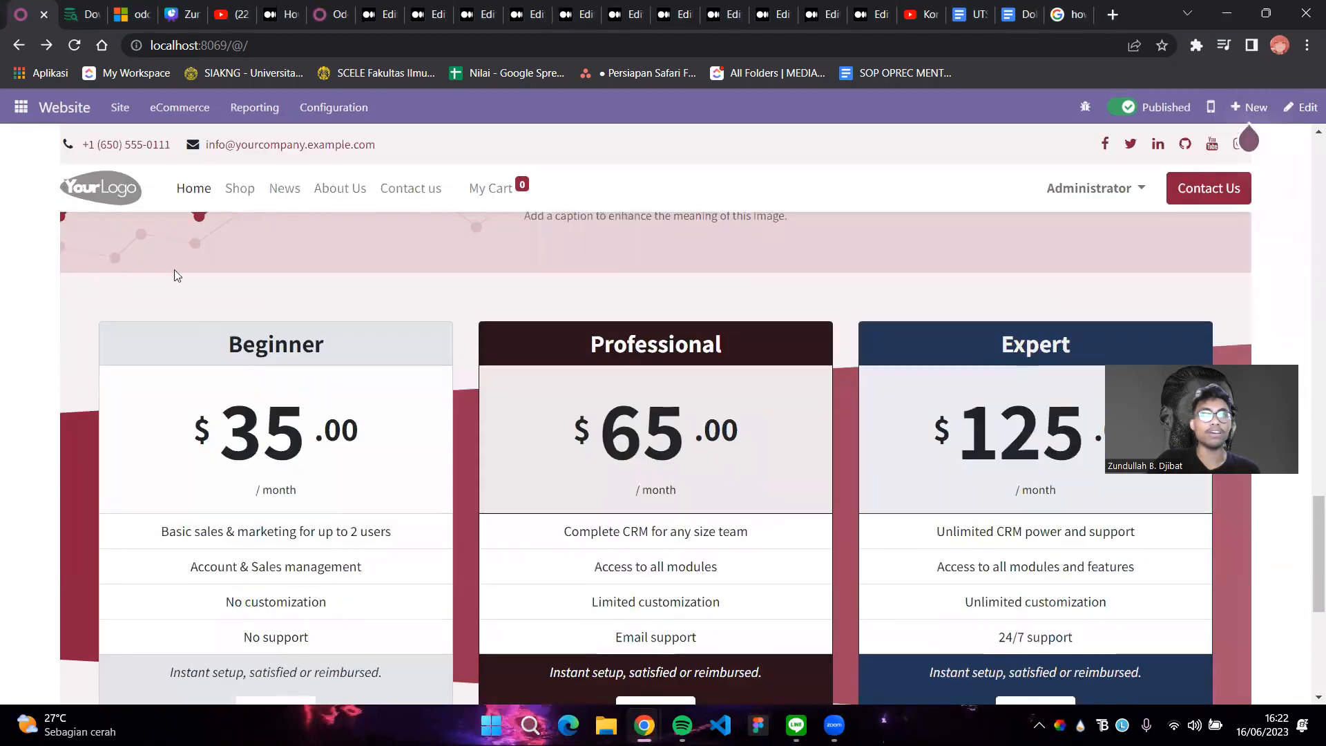
scroll(436, 373, down, 4)
scroll(474, 383, down, 1)
scroll(607, 506, up, 10)
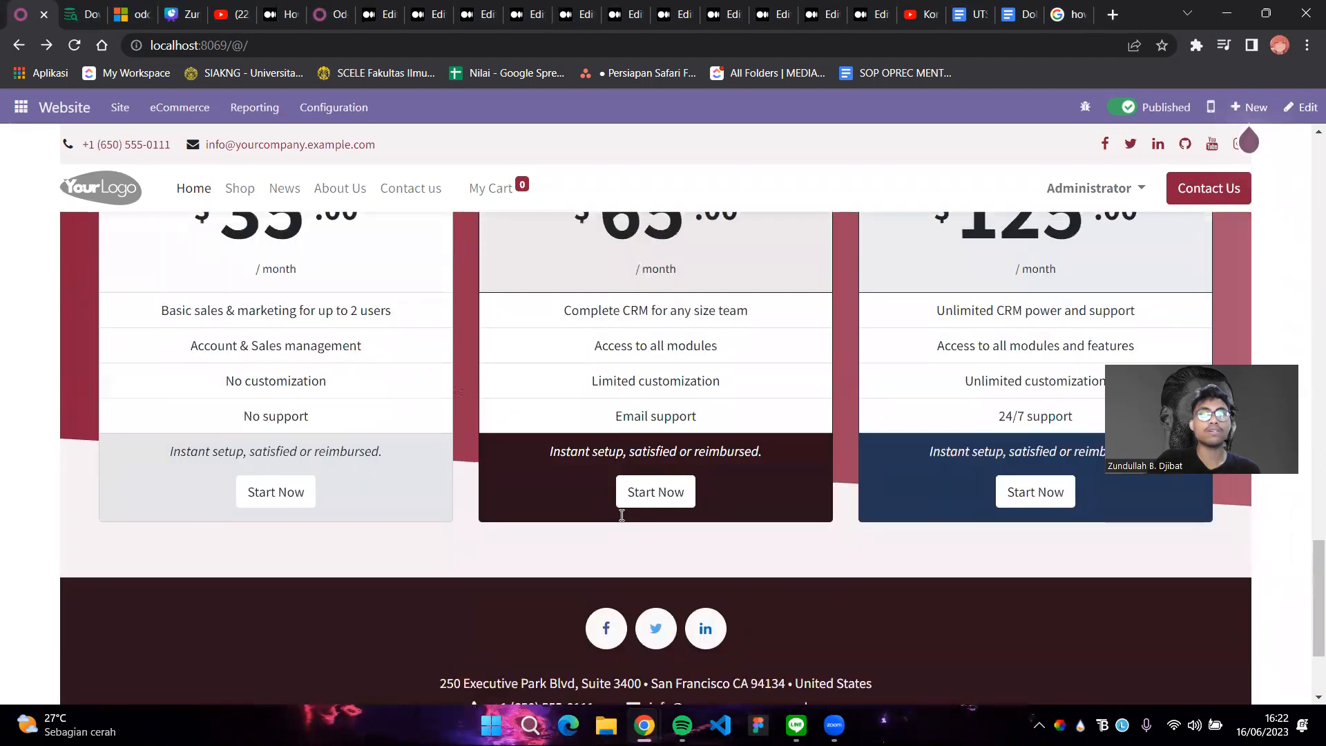
scroll(621, 516, up, 12)
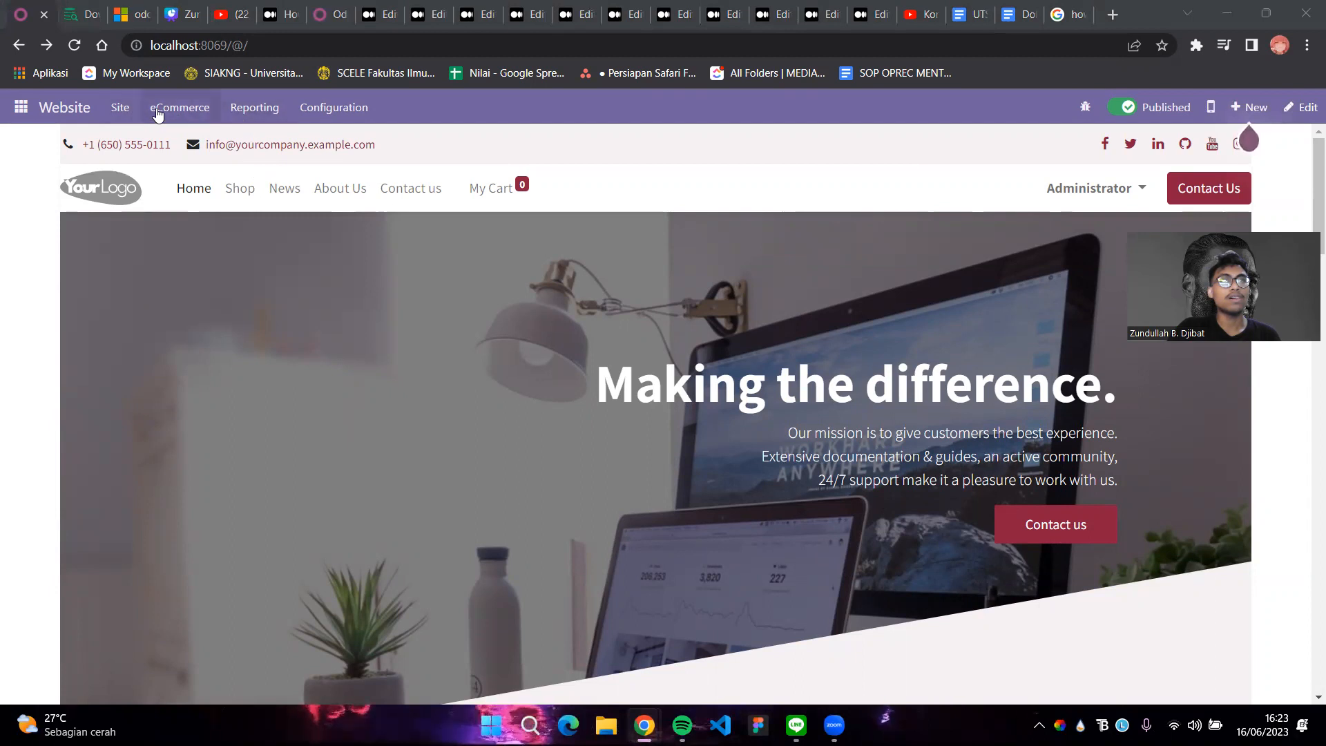
View the Websites list under Configuration, then go to the website Settings
click(321, 109)
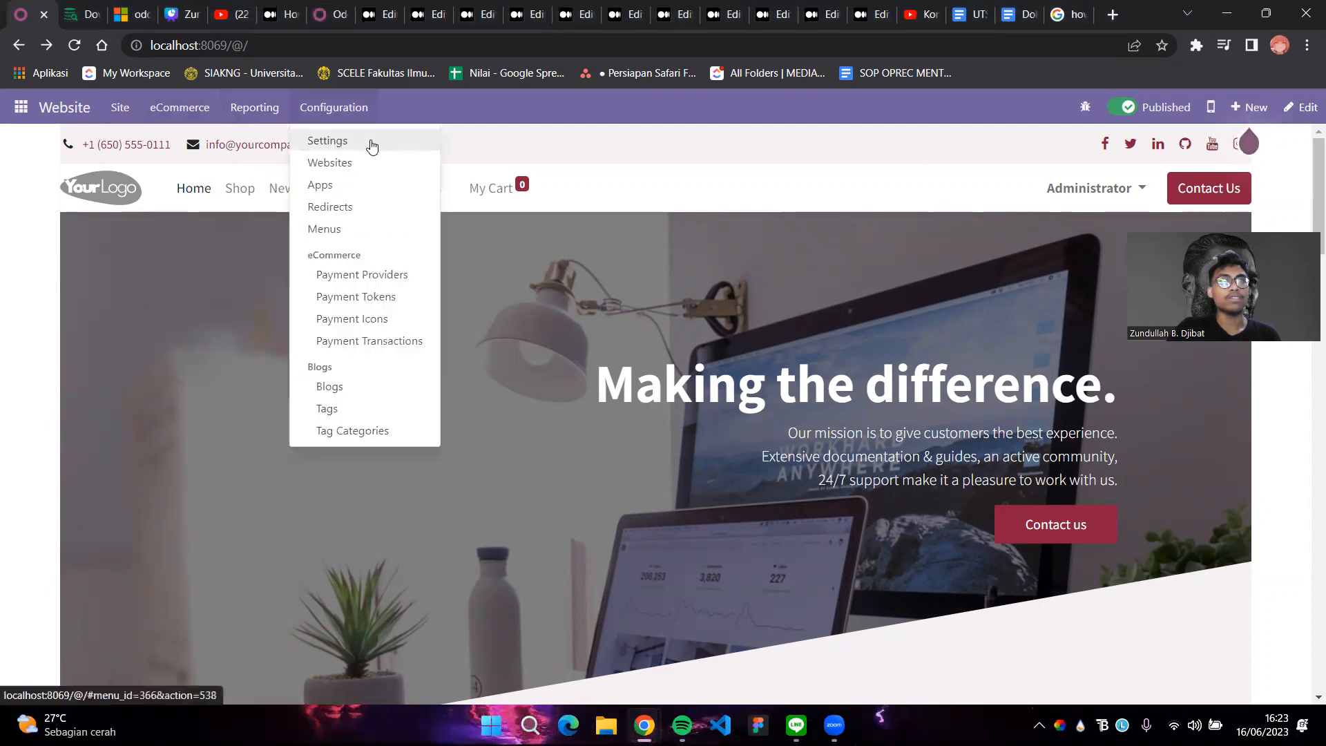
click(356, 162)
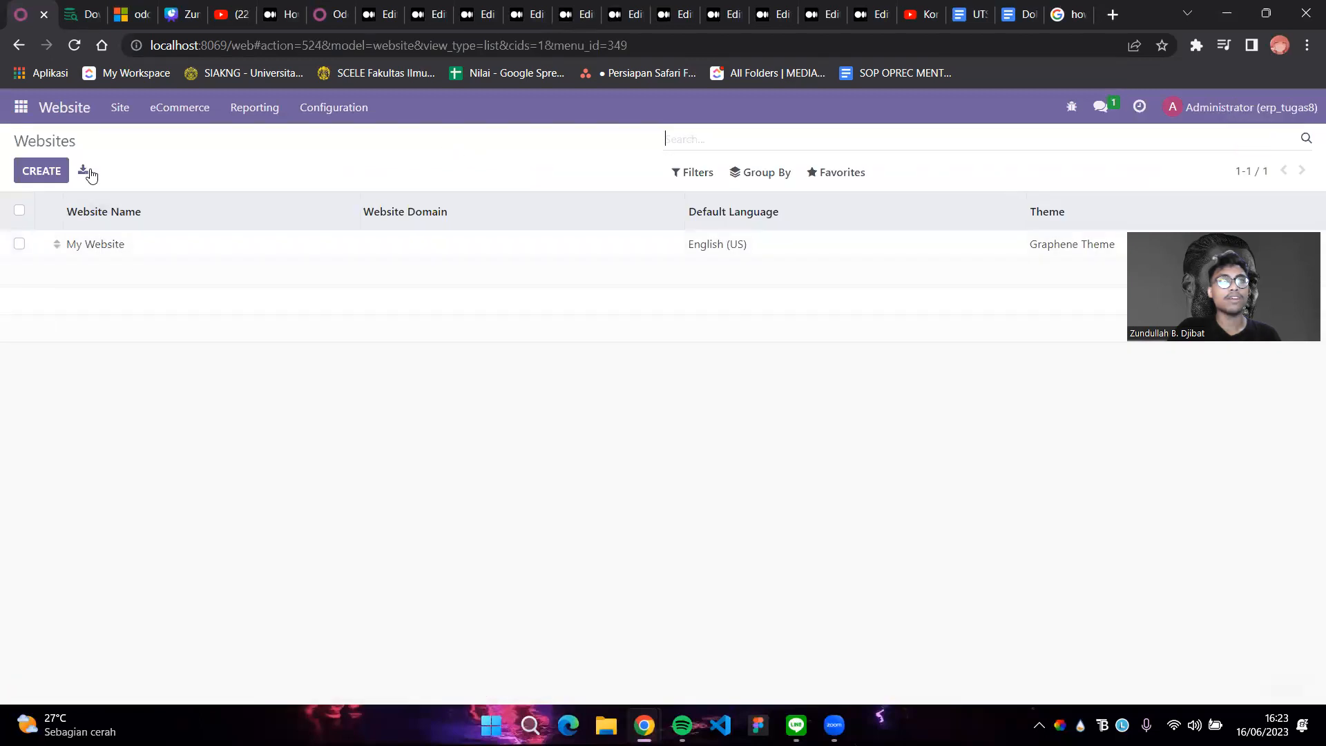
click(331, 112)
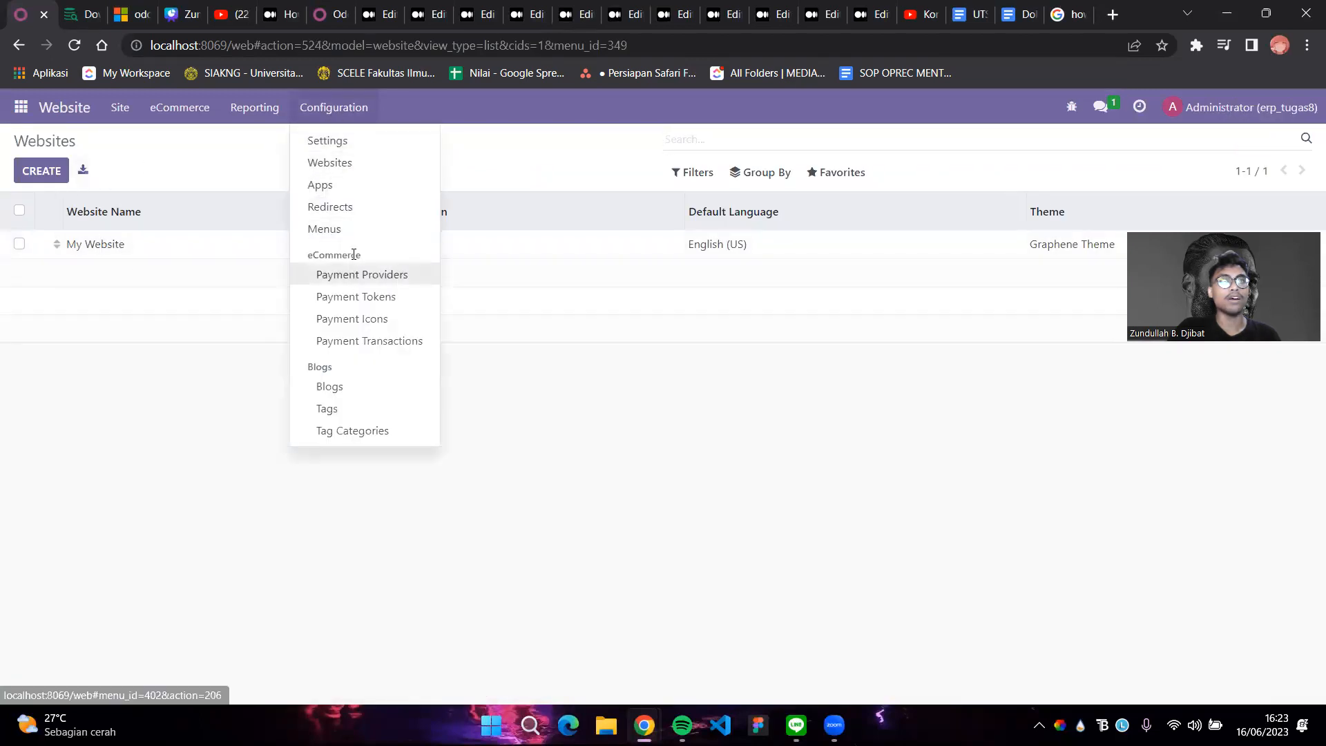
click(338, 158)
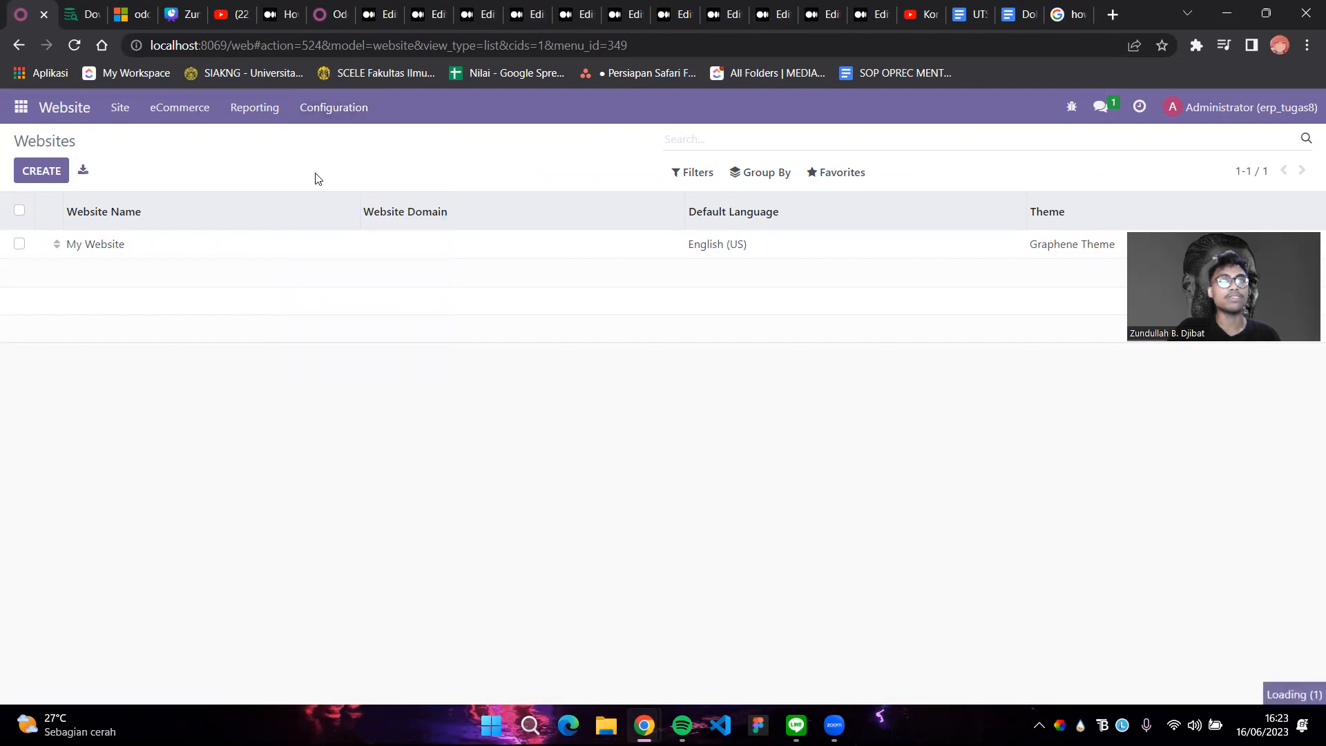
Keep My Website selected as the website to configure in Settings
click(452, 216)
click(605, 218)
click(605, 218)
click(605, 218)
double_click(607, 218)
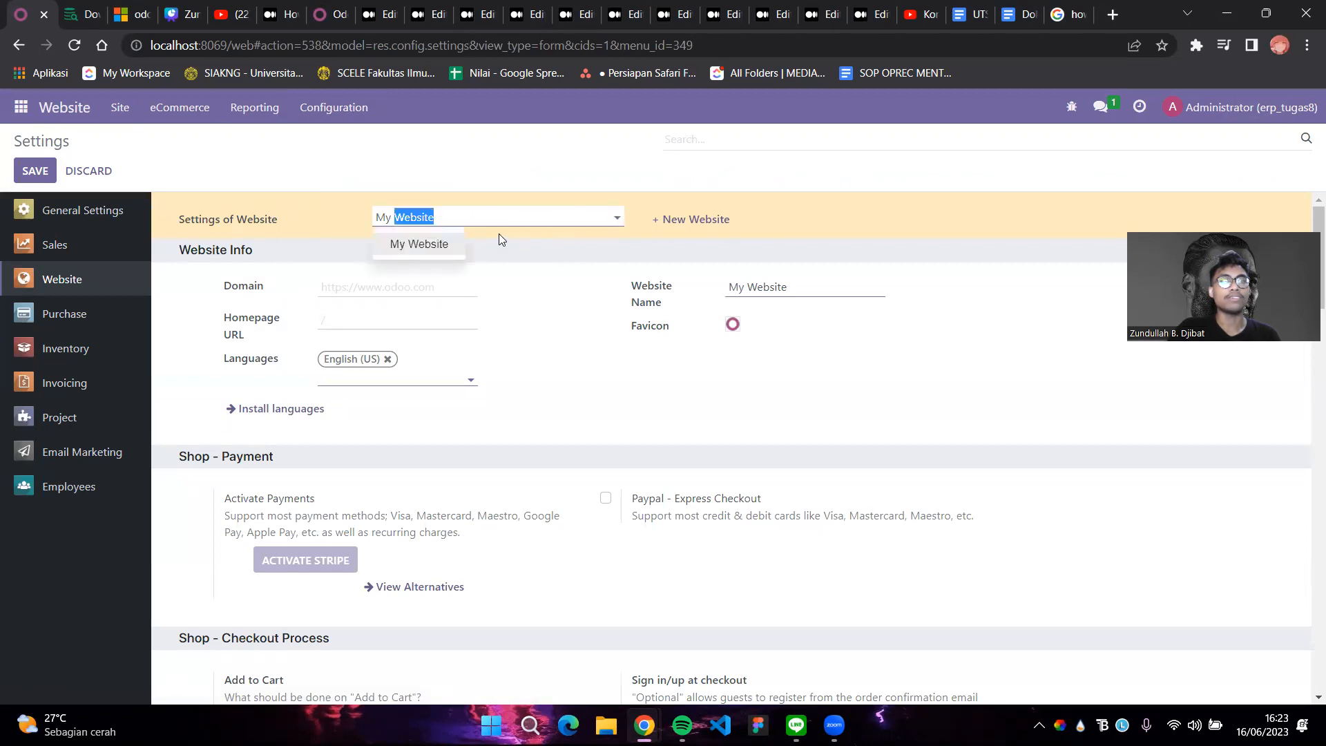
key(BackSpace)
key(BackSpace)
key(BackSpace)
key(BackSpace)
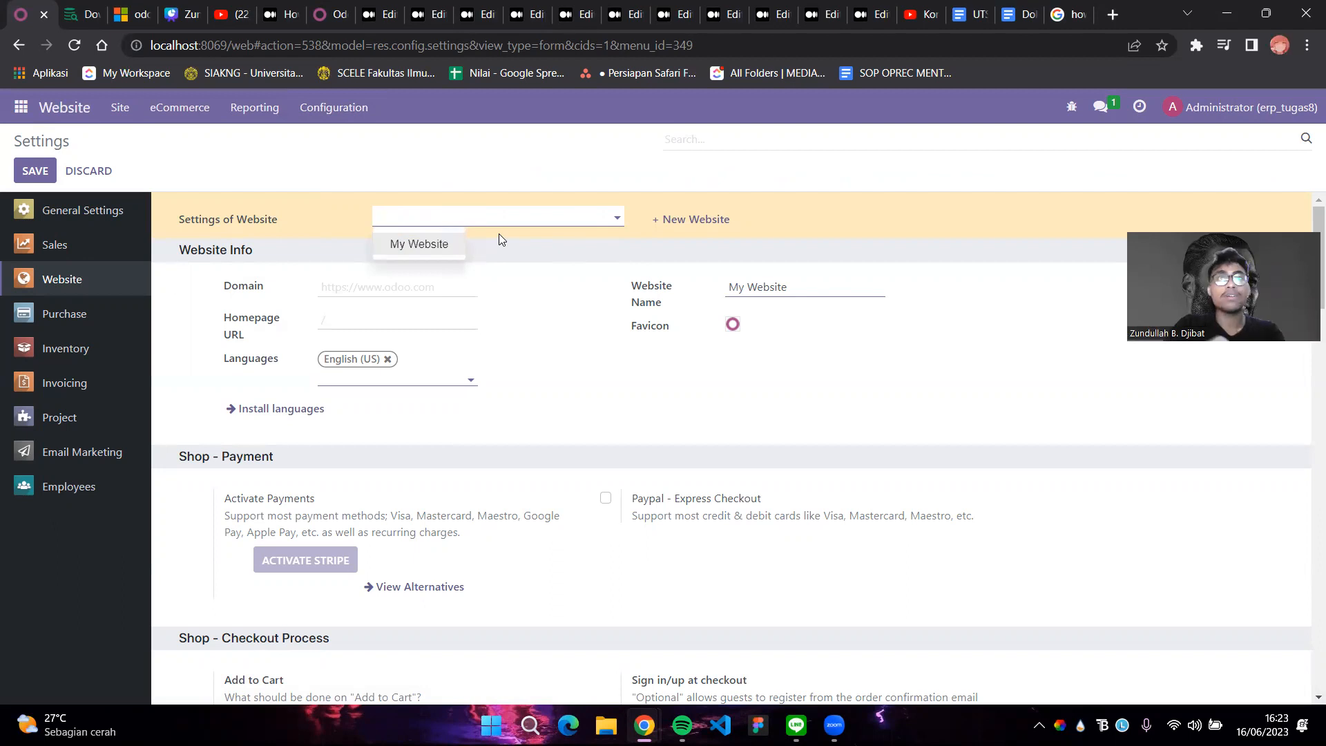
text(Valorant)
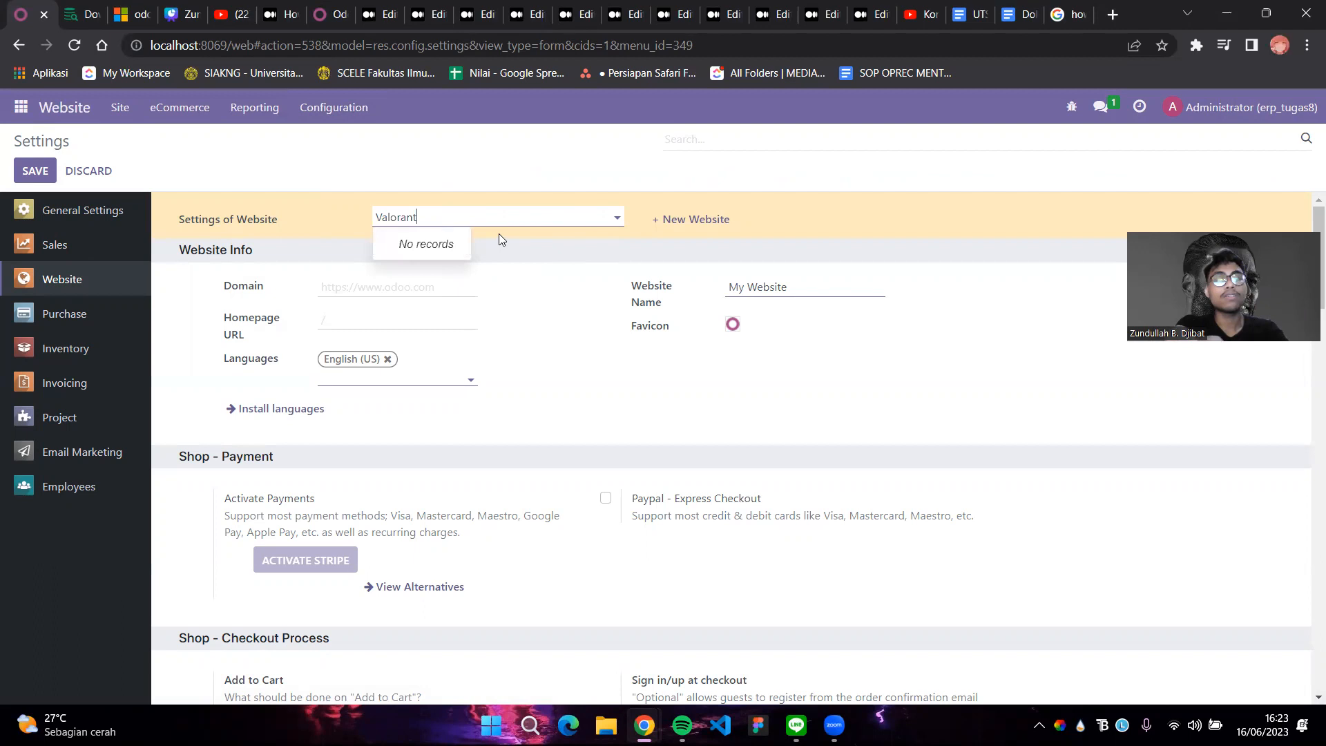
key(BackSpace)
key(BackSpace)
key(BackSpace)
key(BackSpace)
key(BackSpace)
key(BackSpace)
key(BackSpace)
key(BackSpace)
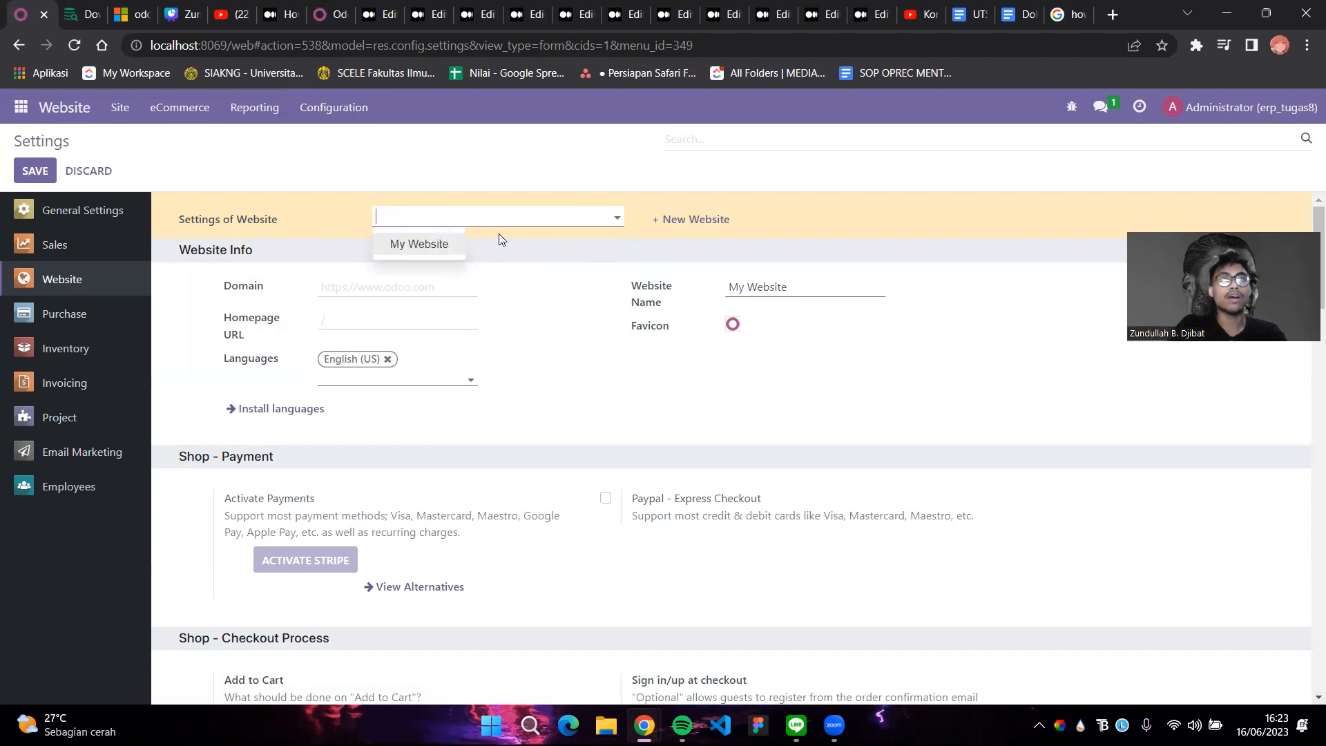
click(442, 245)
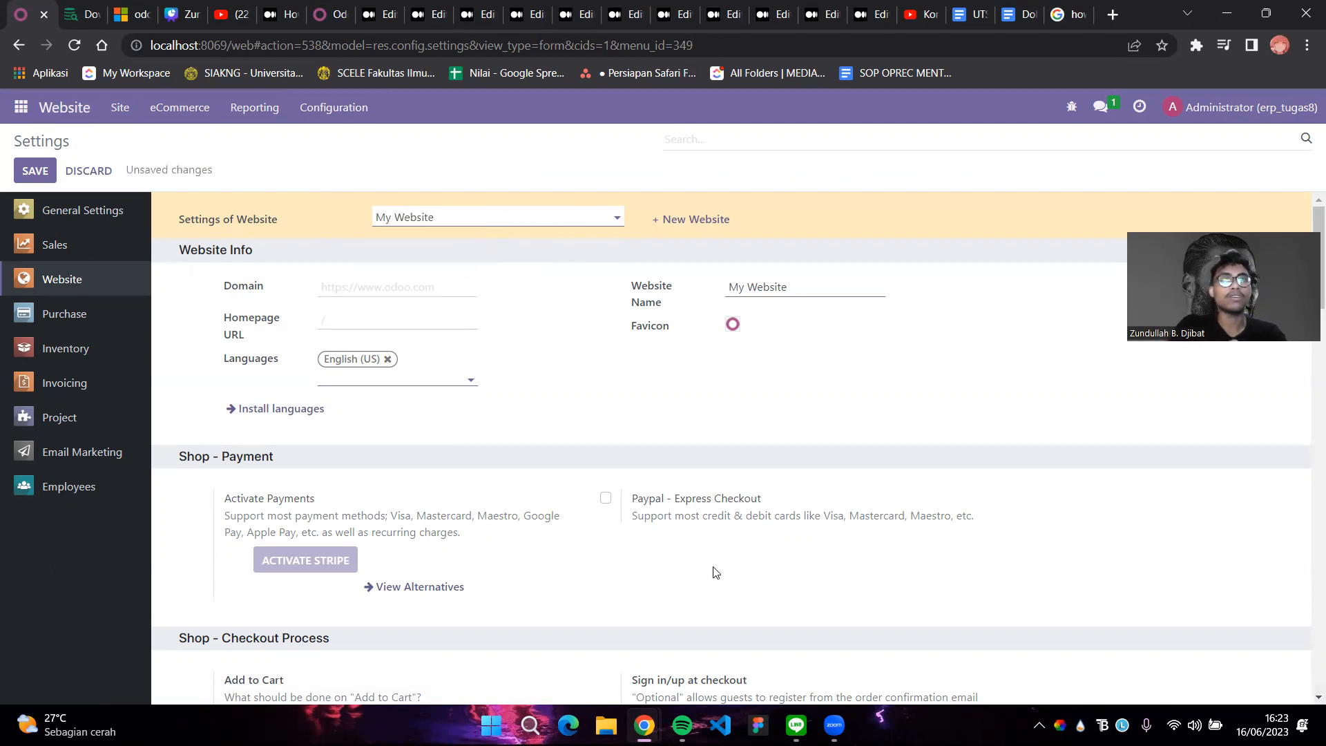
Replace the Website Name with 'valorantstore' and choose to add a new website
triple_click(800, 283)
key(BackSpace)
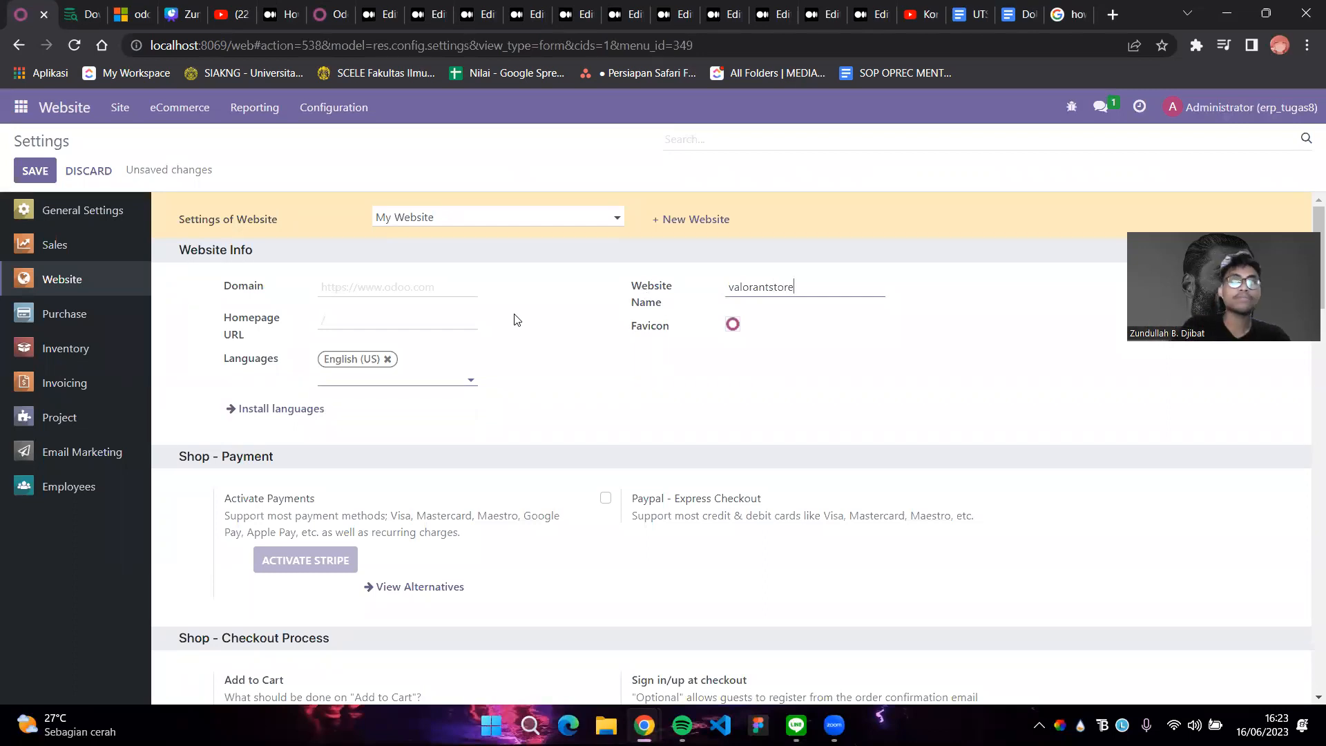
mouse_move(735, 330)
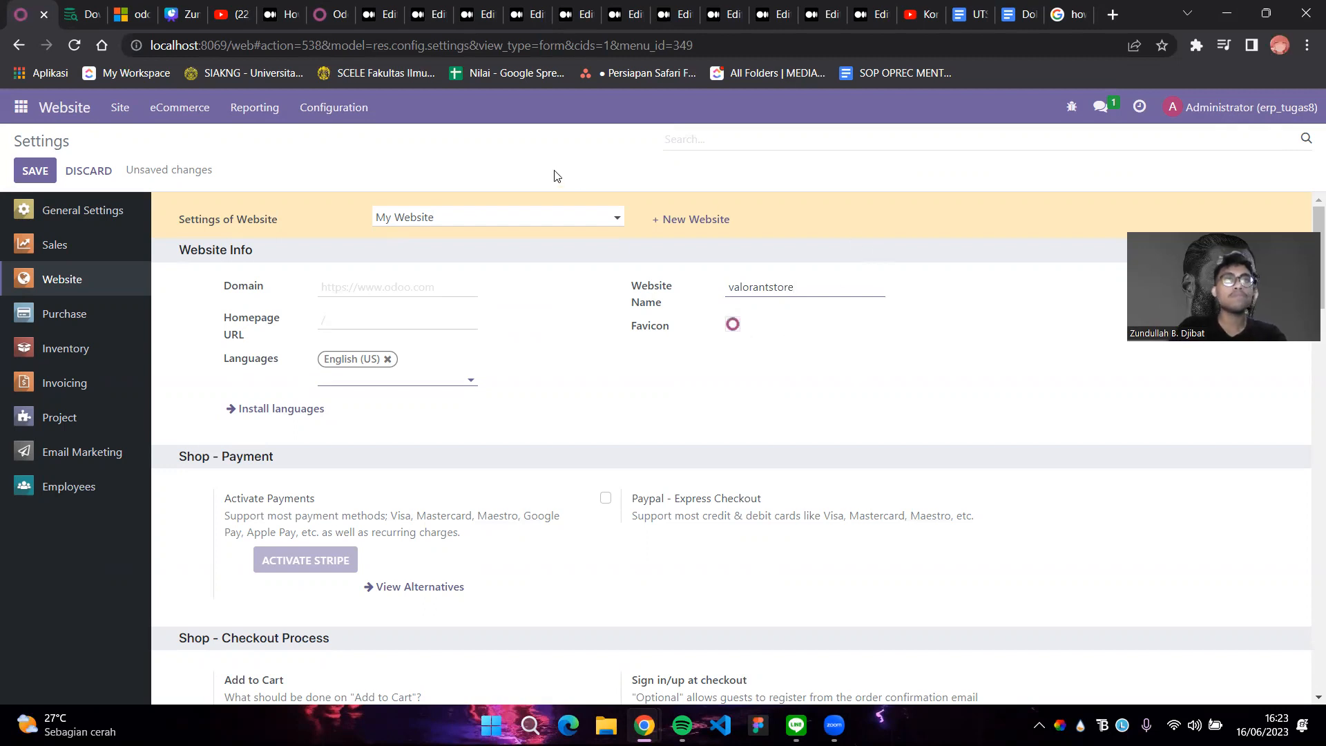
click(697, 225)
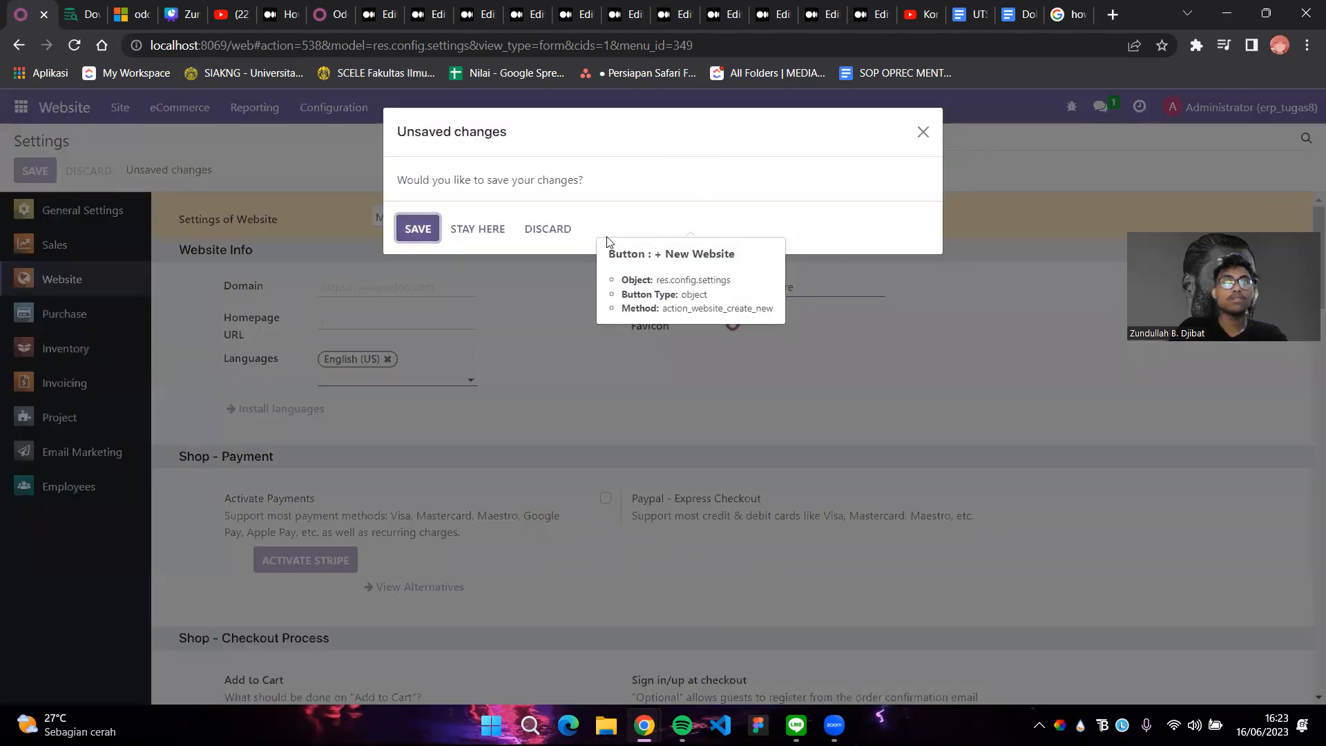
Save the website settings with the renamed website
click(432, 230)
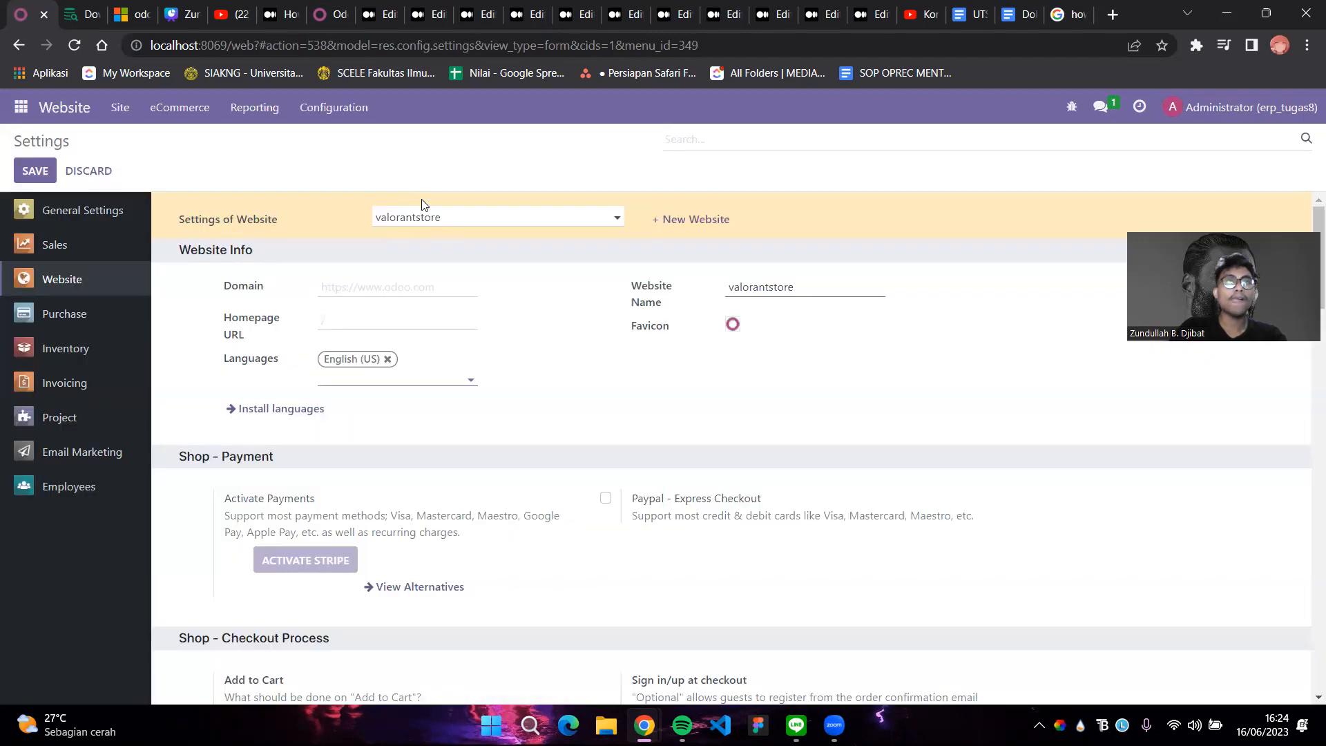
scroll(518, 247, down, 7)
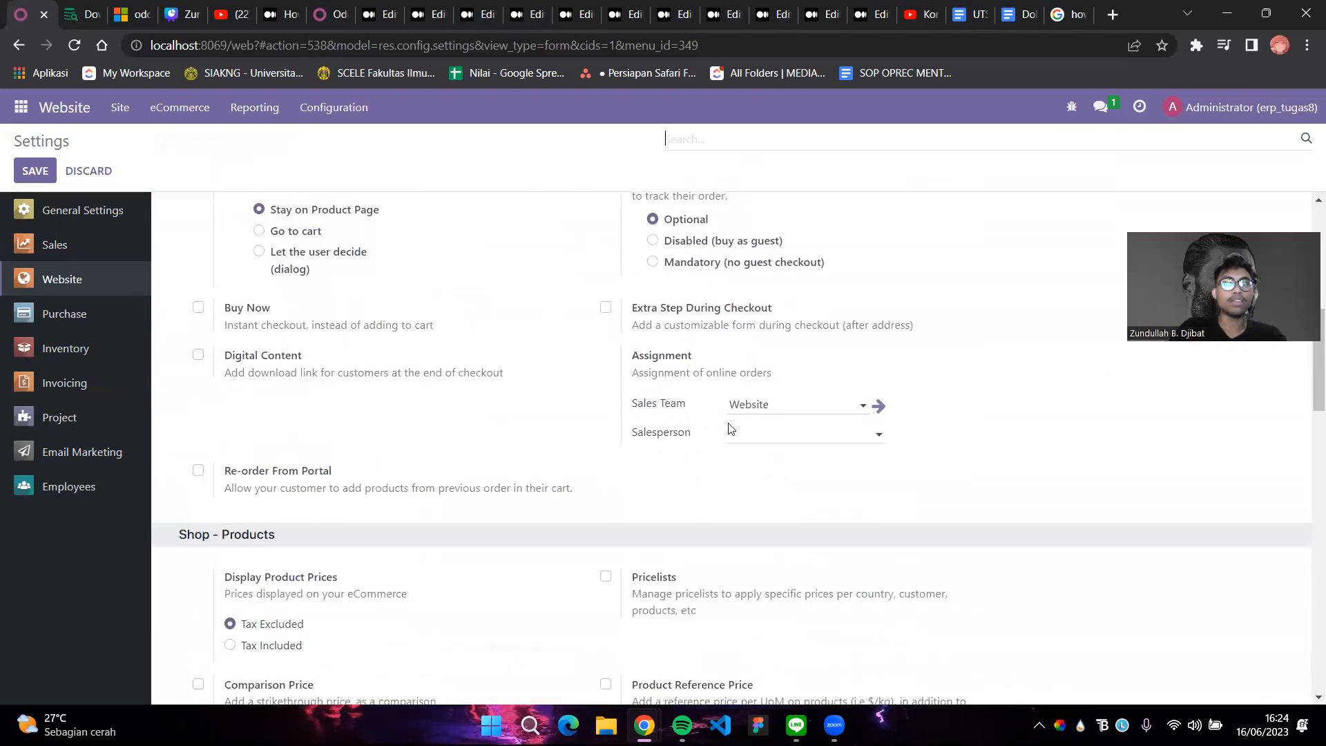
scroll(731, 429, down, 2)
scroll(723, 437, down, 2)
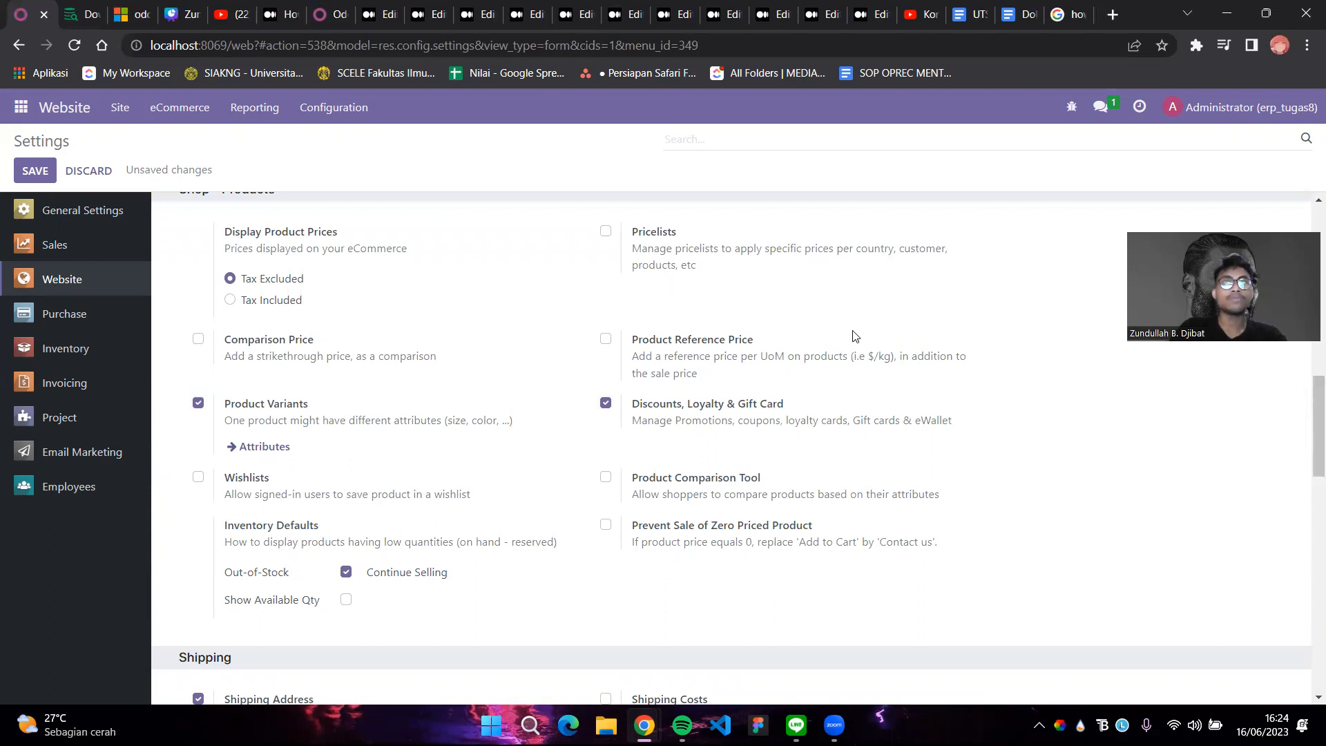
Turn on Pricelists for the shop and save the settings again
click(606, 231)
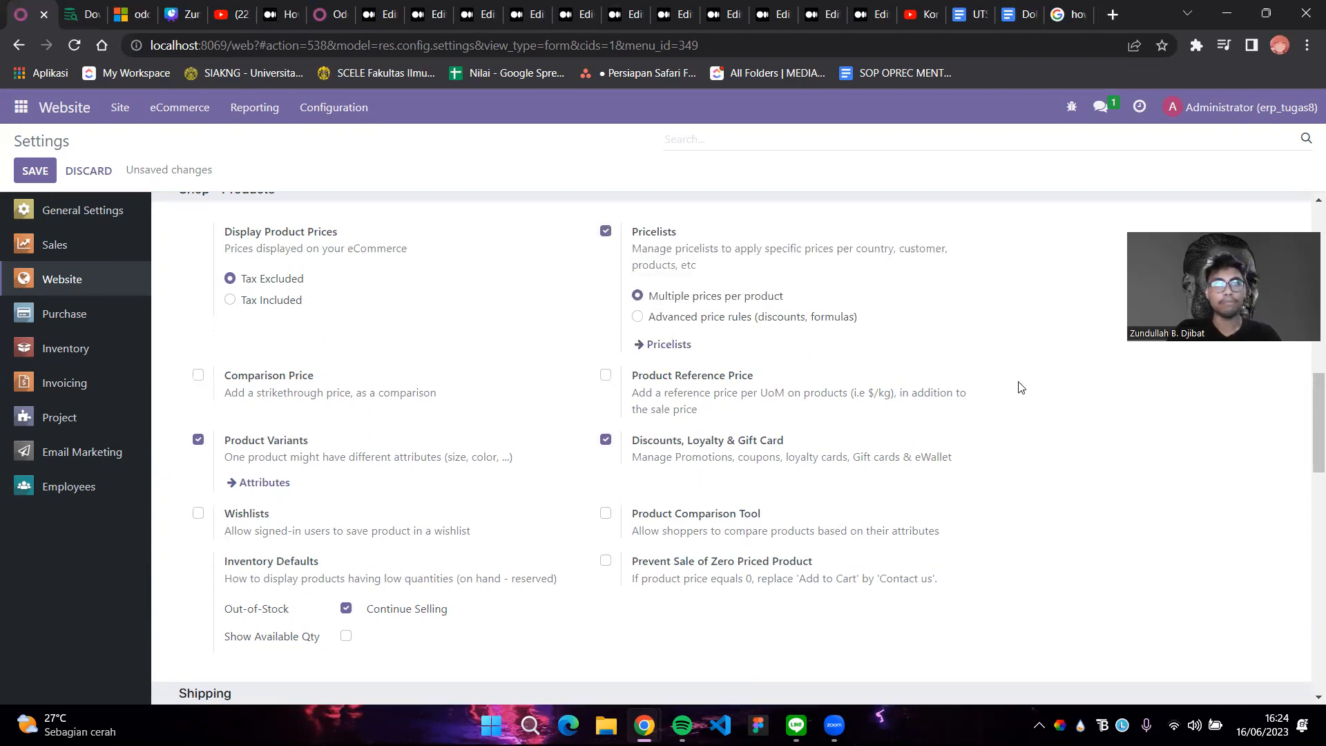
scroll(1026, 392, down, 3)
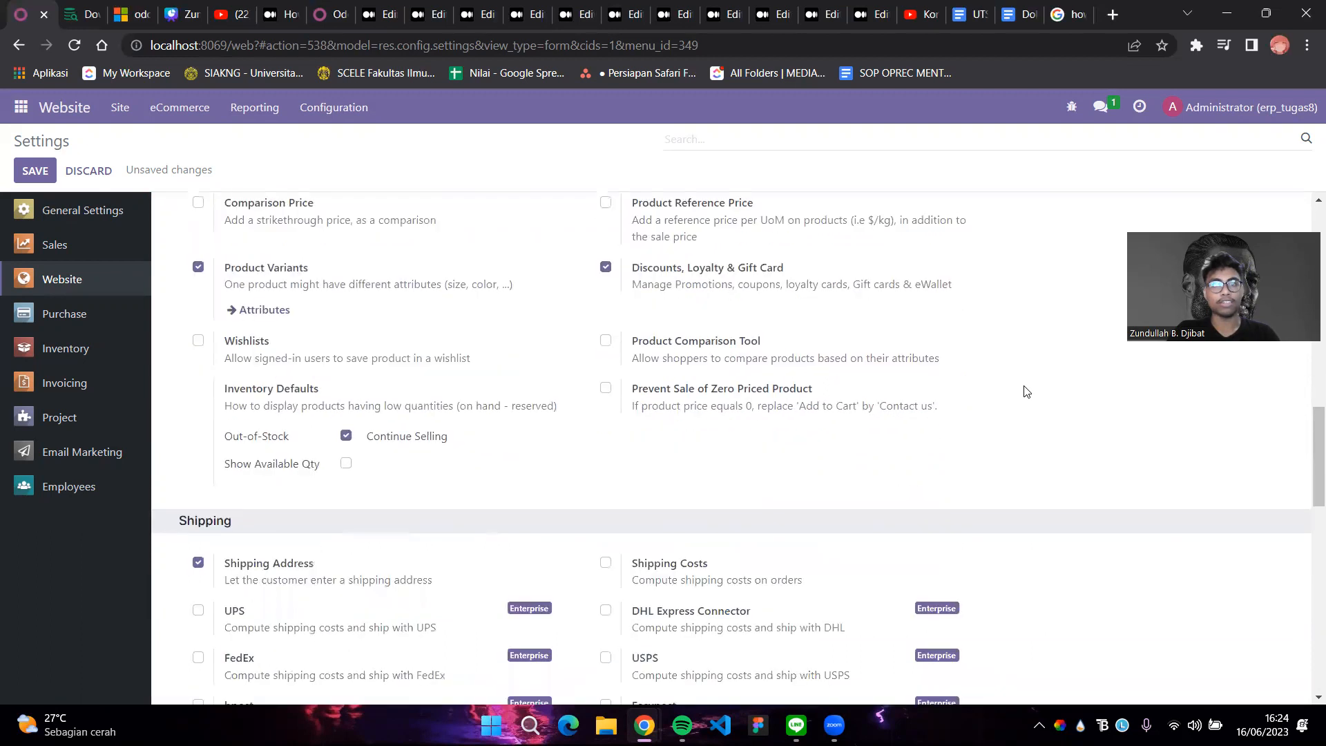
scroll(1026, 392, down, 3)
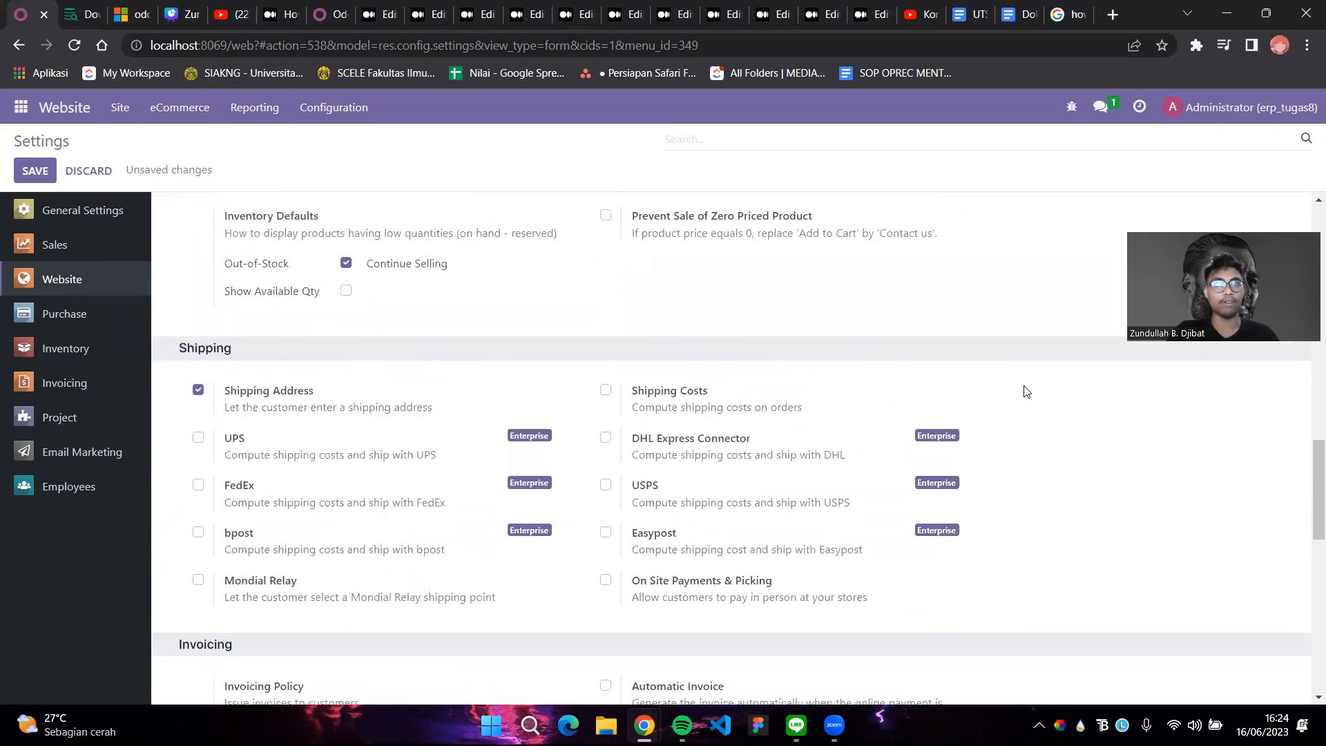
scroll(1026, 391, down, 6)
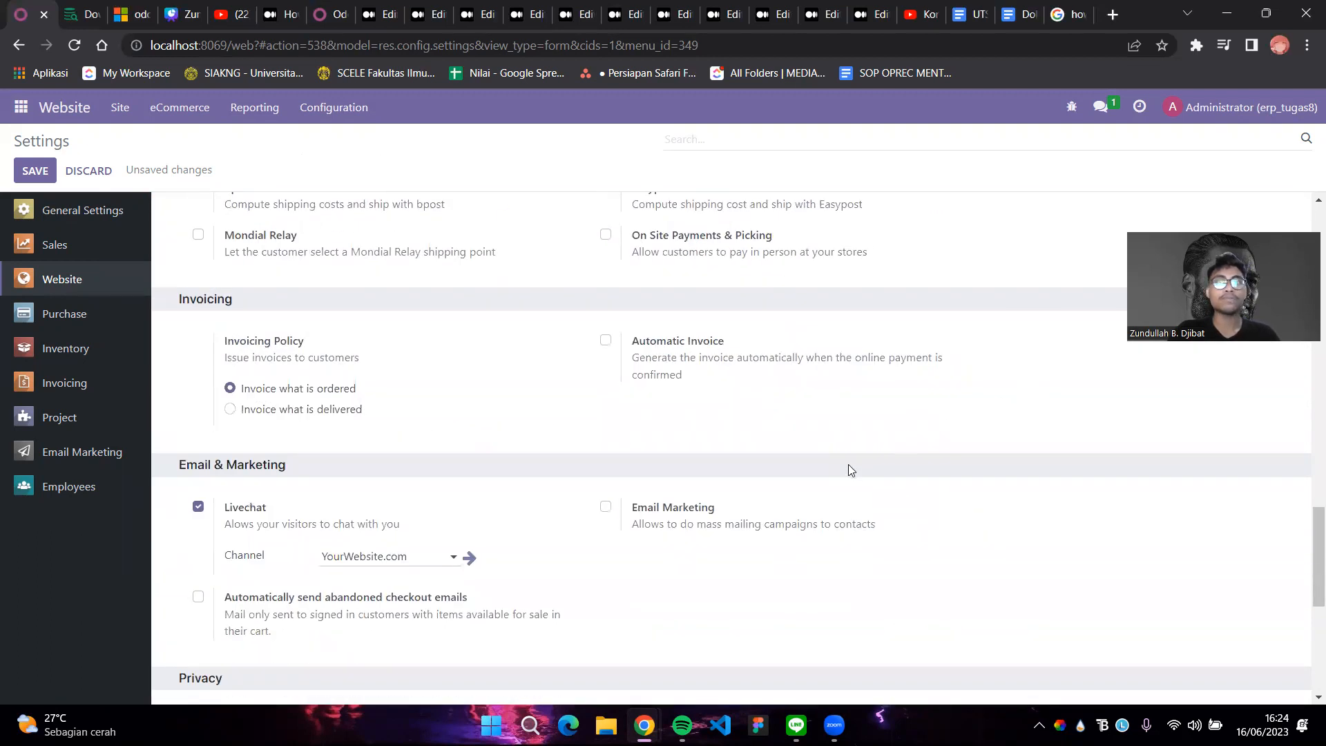
scroll(851, 544, up, 20)
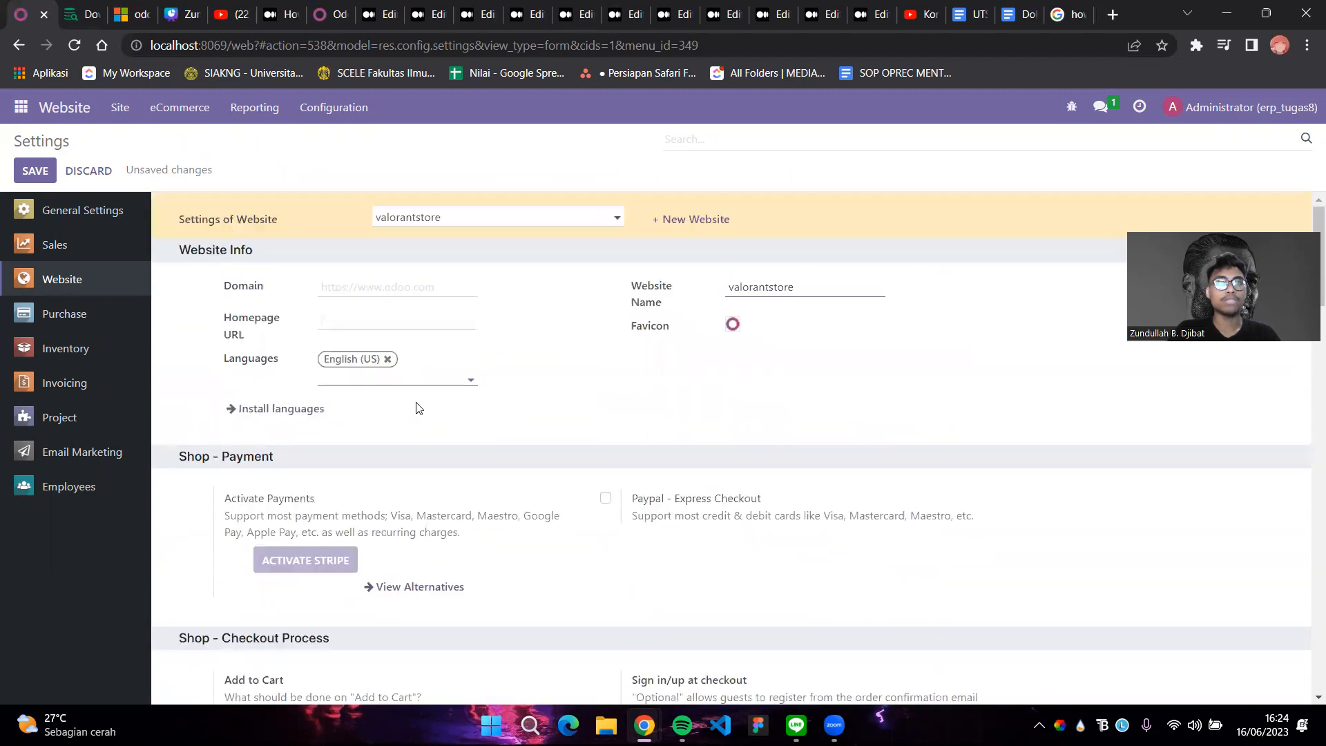
click(38, 182)
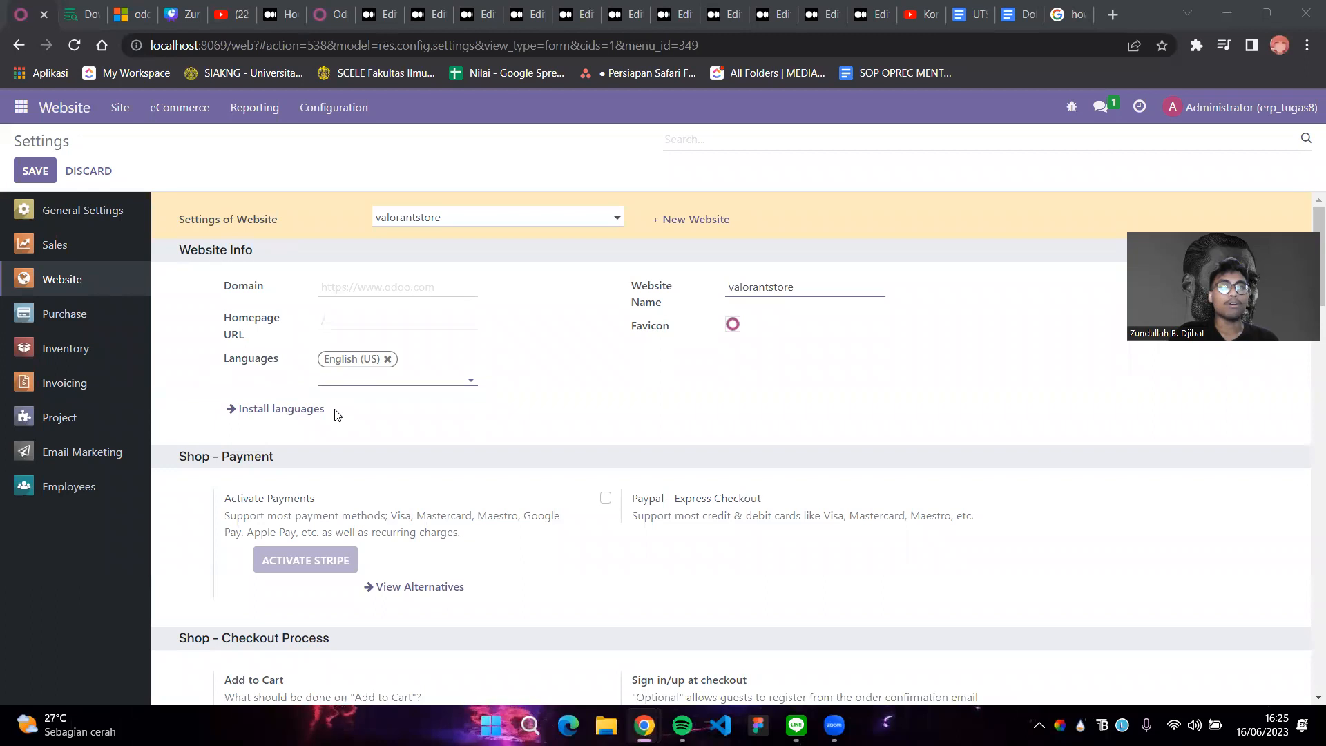
Open the valorantstore website record and set its logo to the Frame 2 image
click(327, 114)
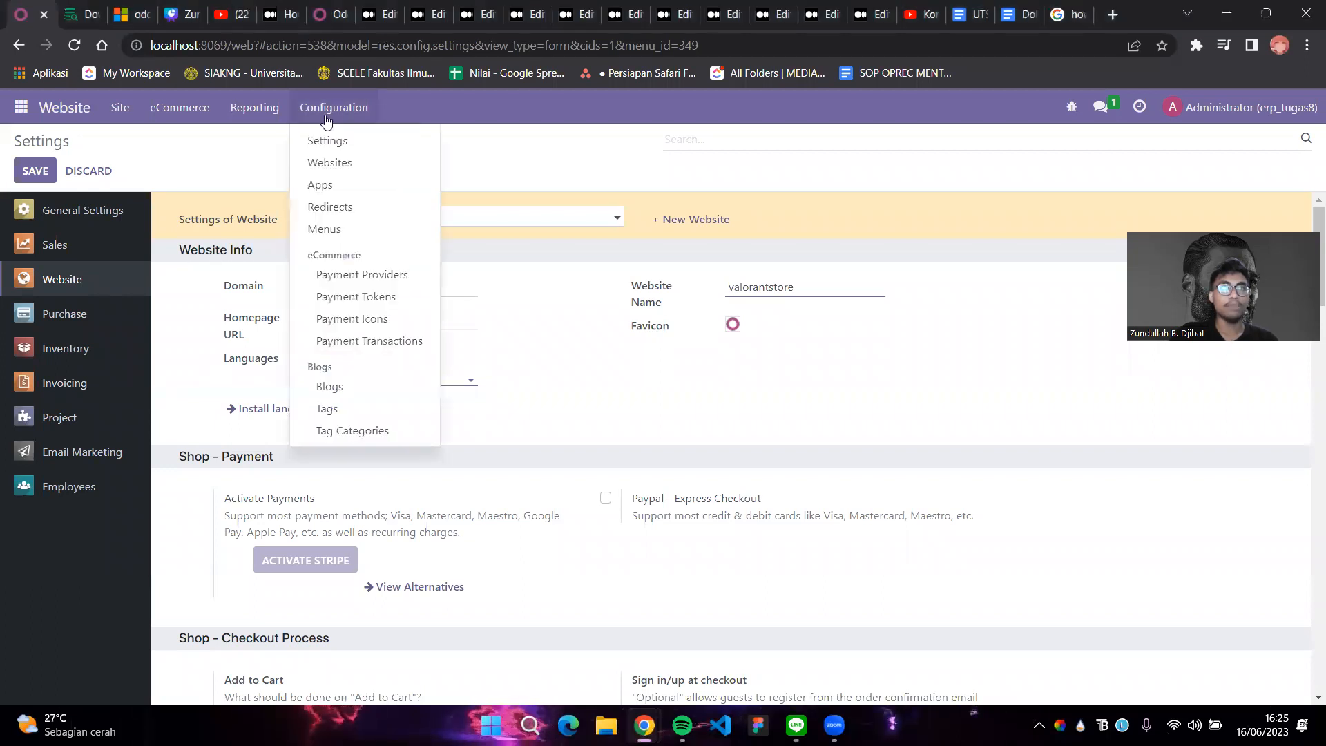
click(342, 163)
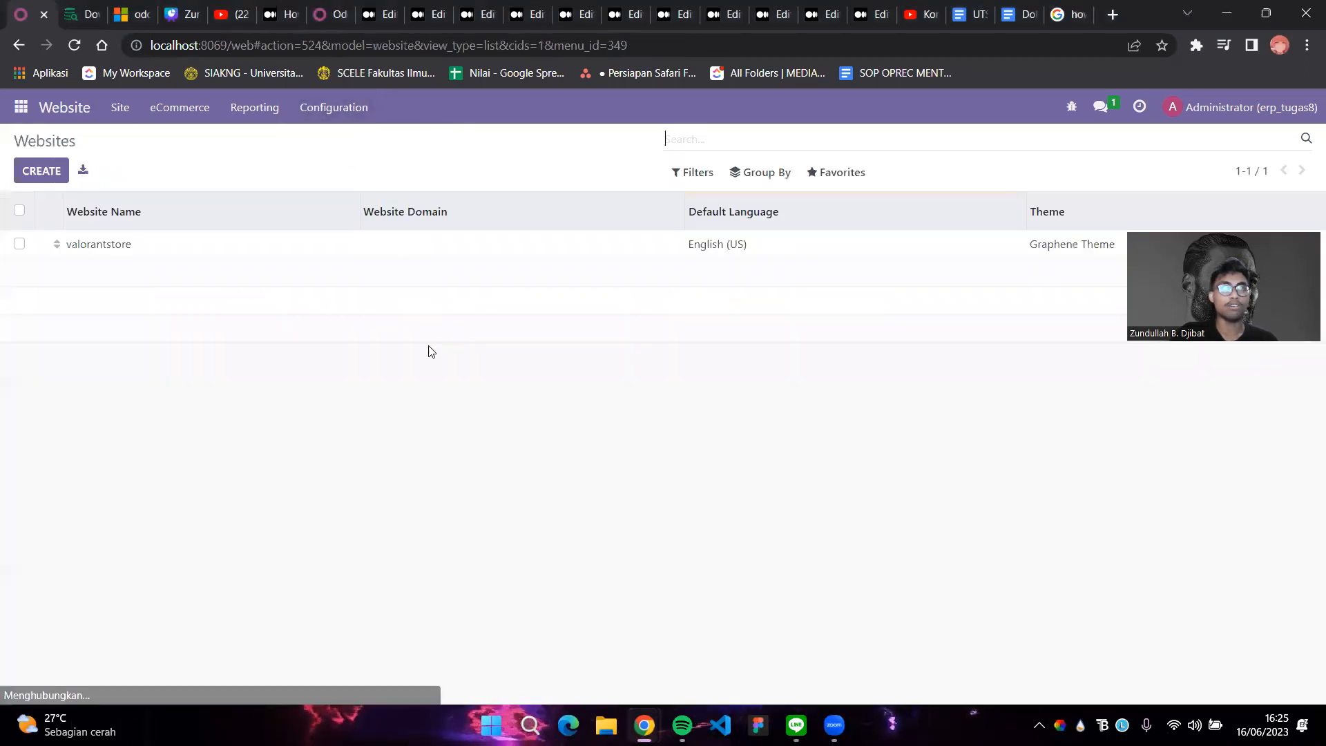
click(194, 253)
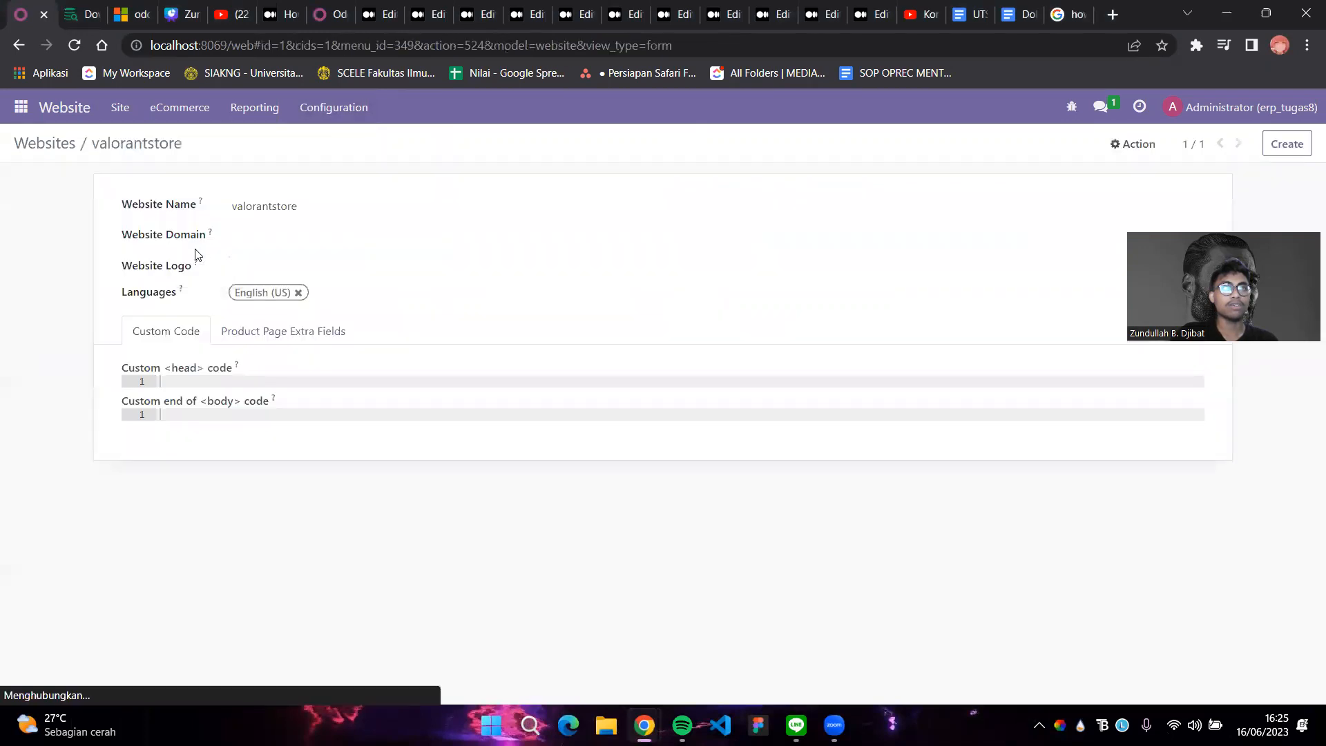
click(243, 279)
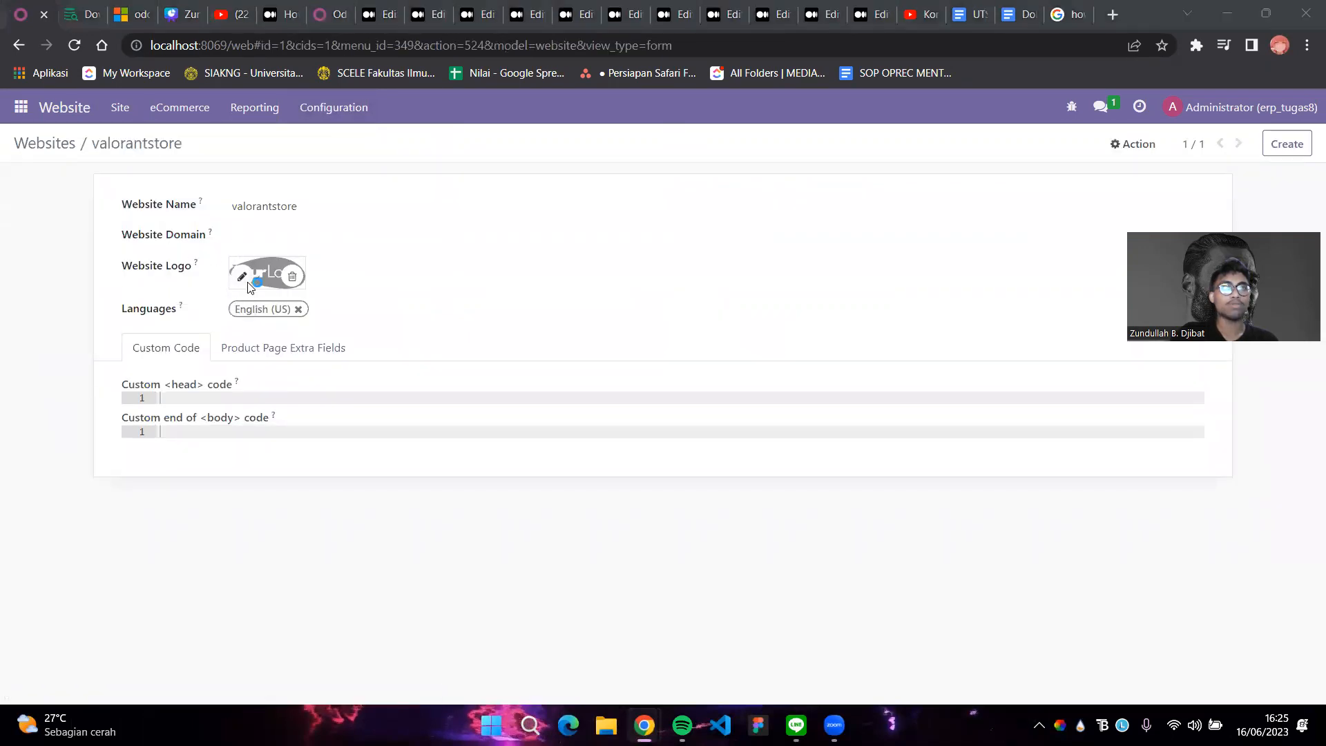
click(662, 476)
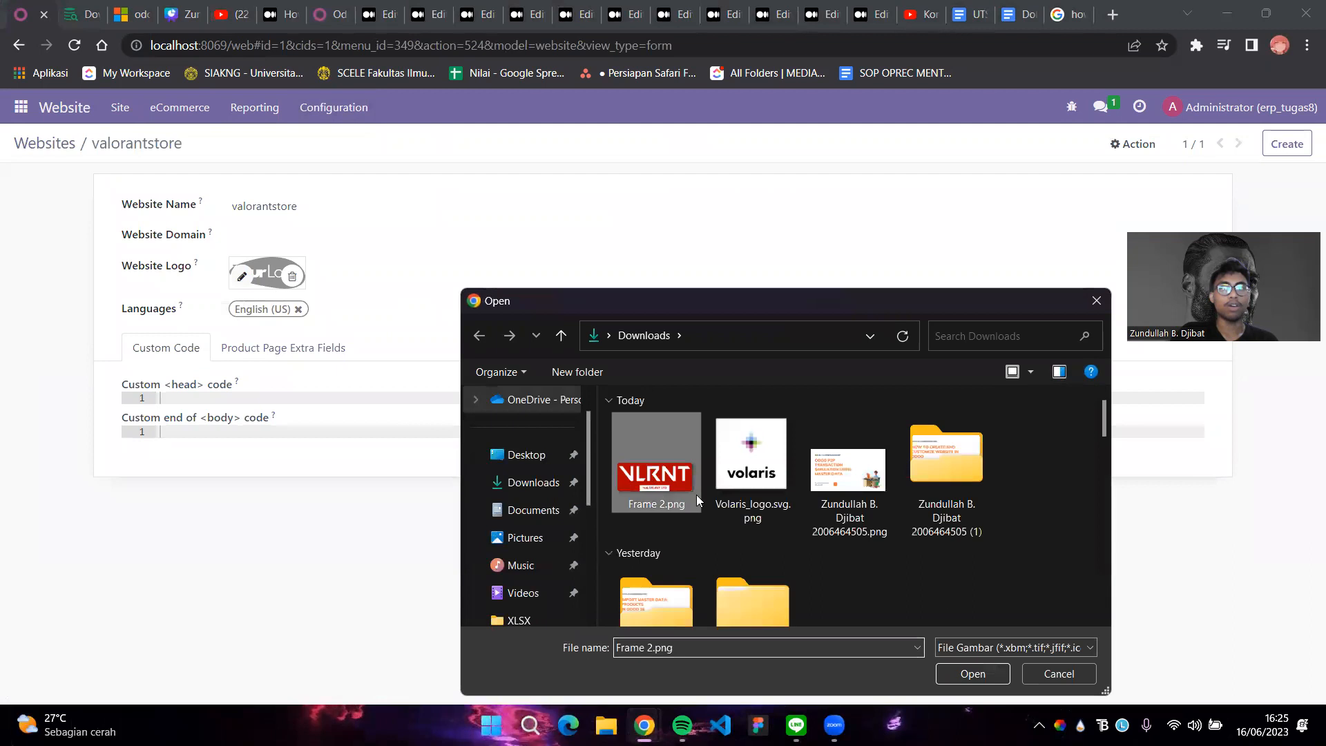
click(967, 671)
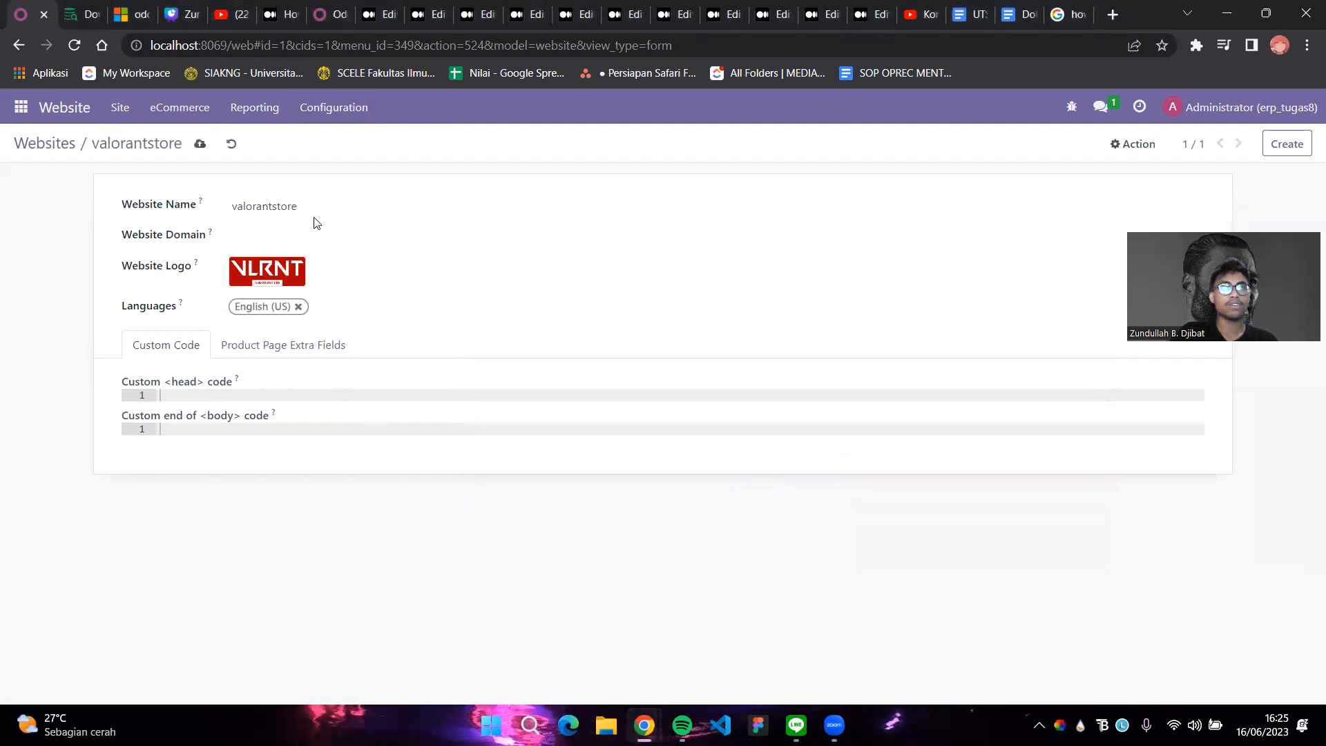
Rename the website to 'Valorant Store', save it, and return to Website settings
key(BackSpace)
text(V)
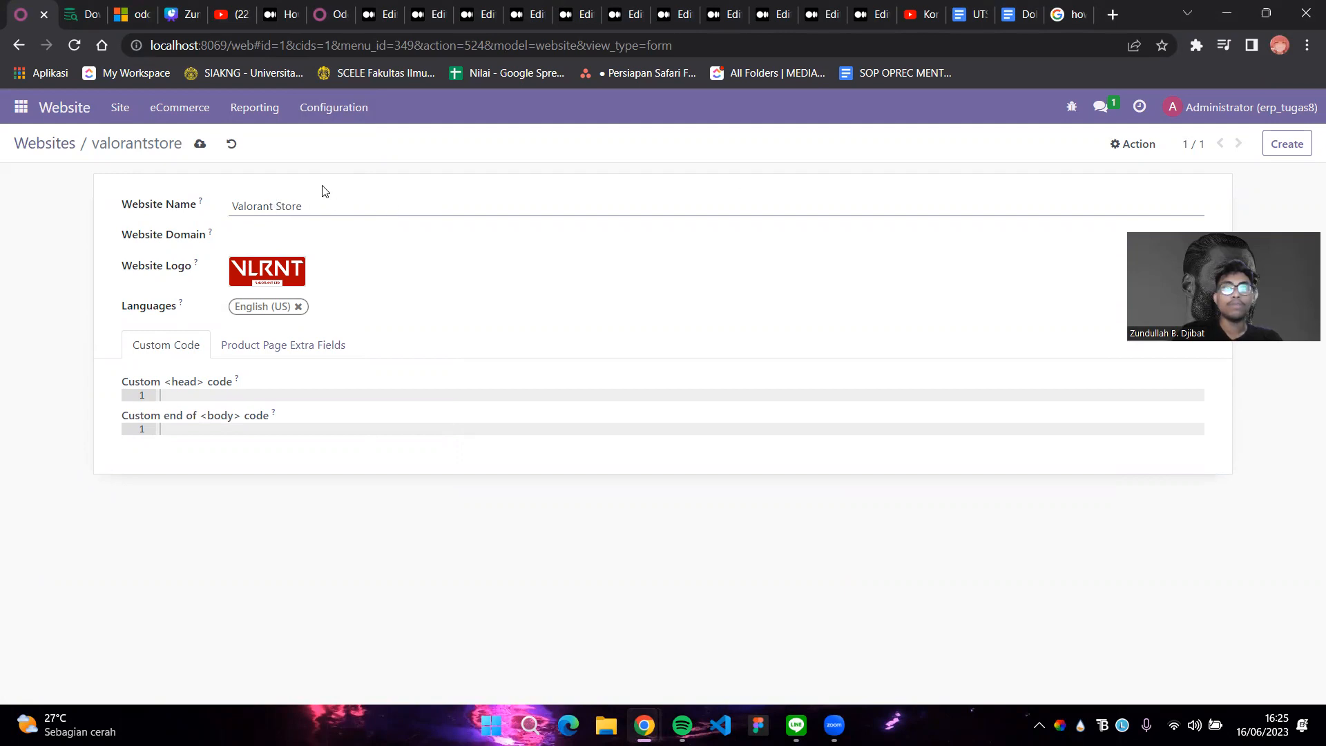
click(201, 144)
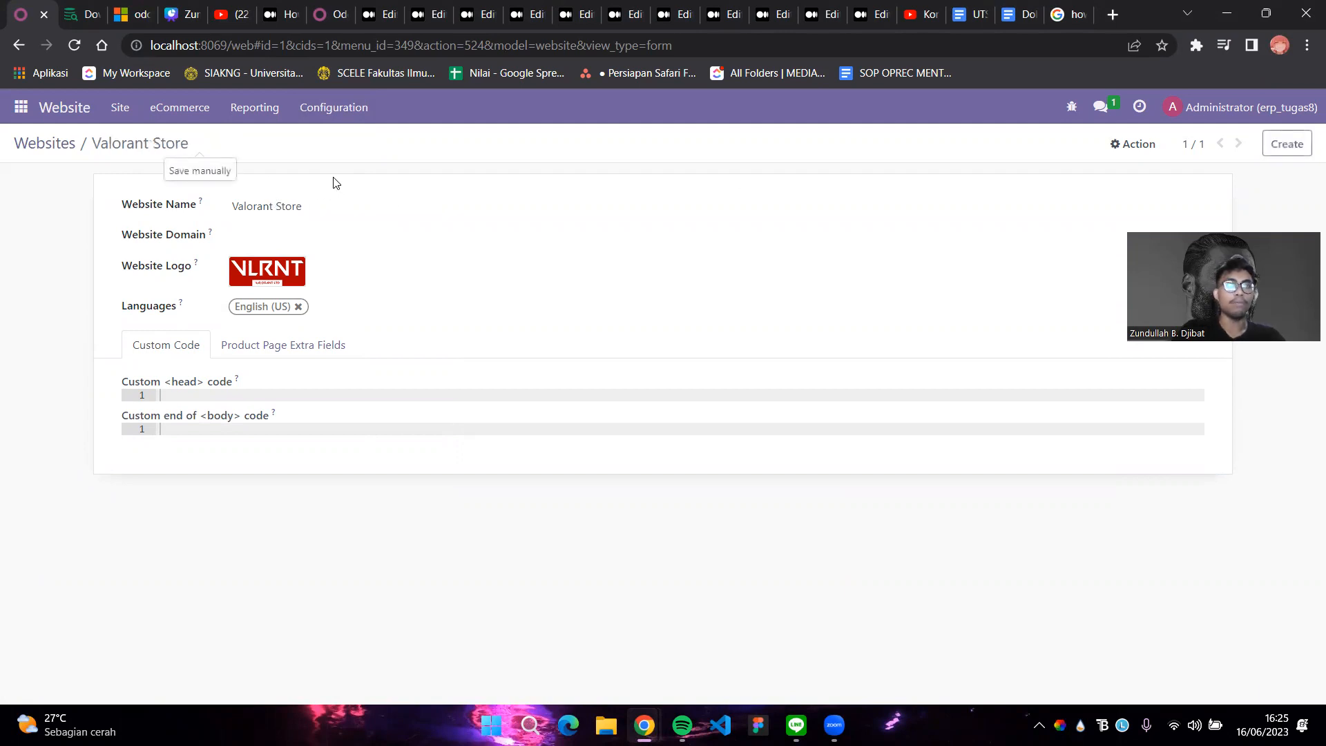
click(317, 111)
click(343, 138)
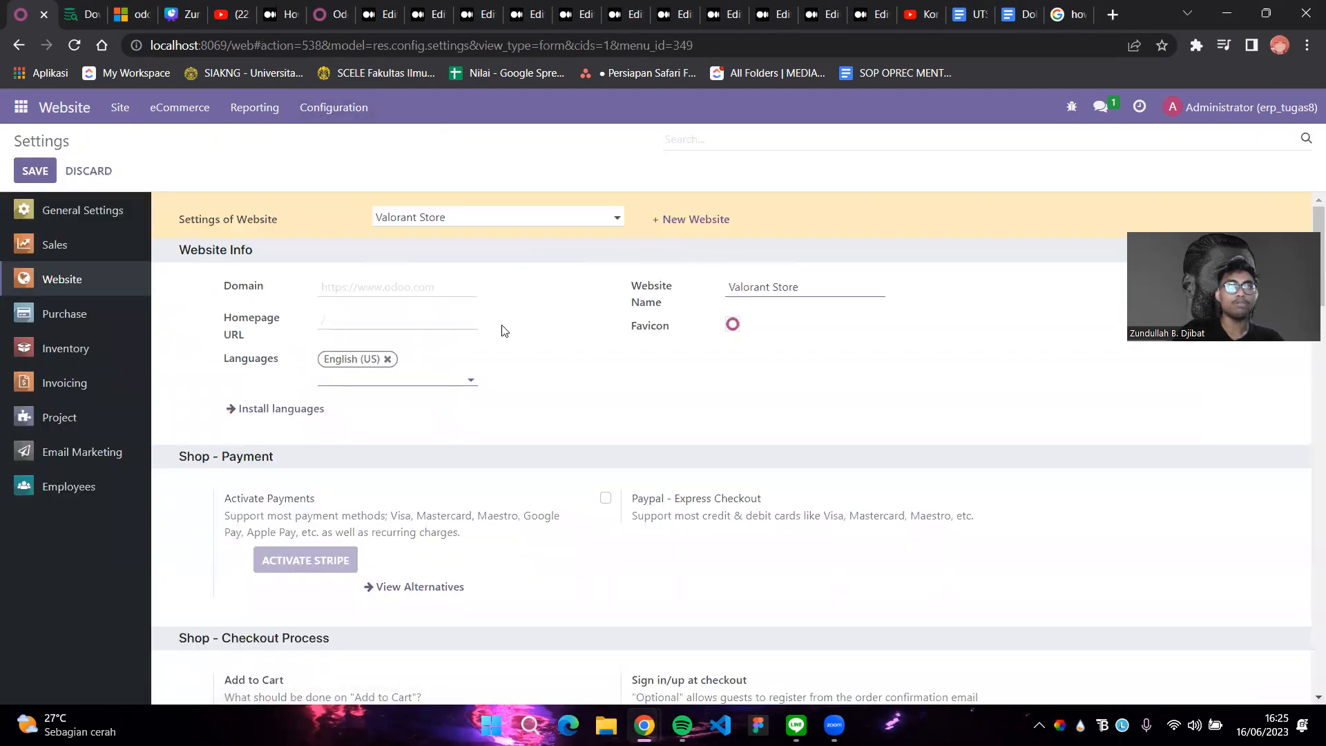
Save the settings and set the website favicon to Frame 2.png
click(46, 178)
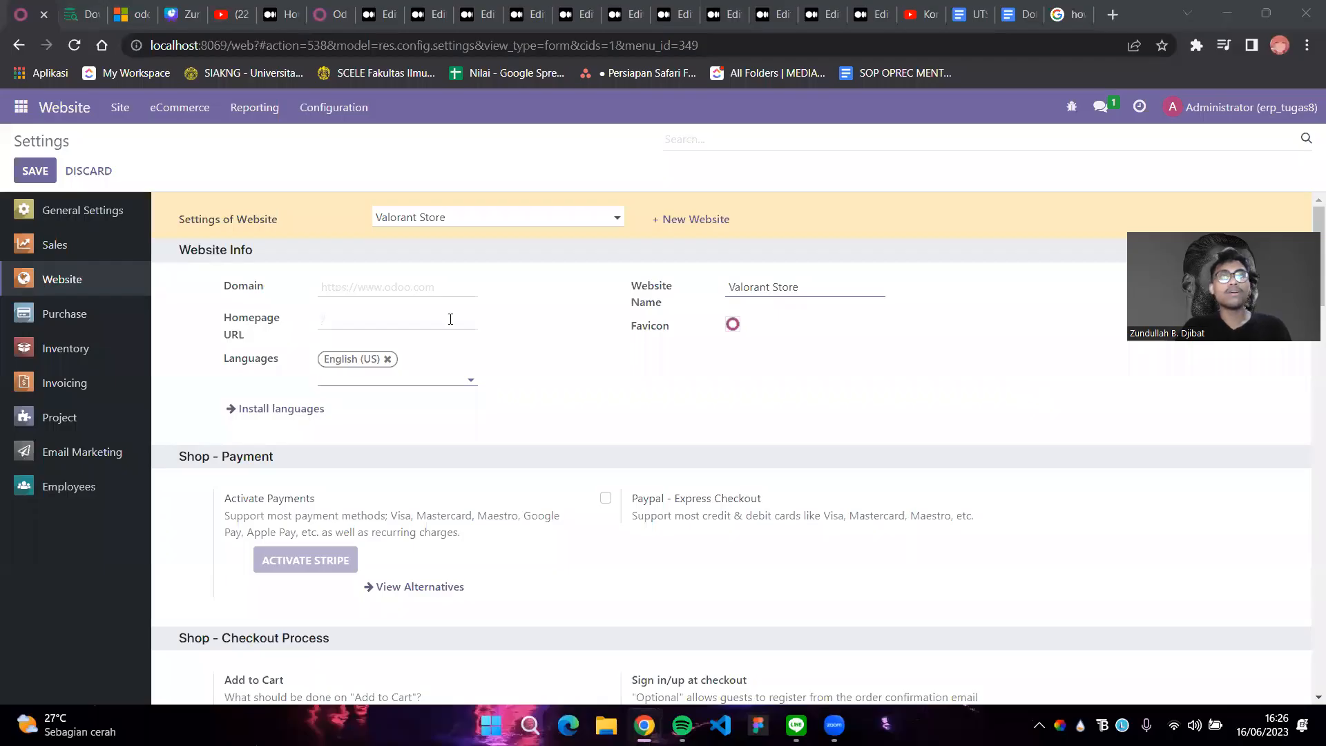
click(734, 326)
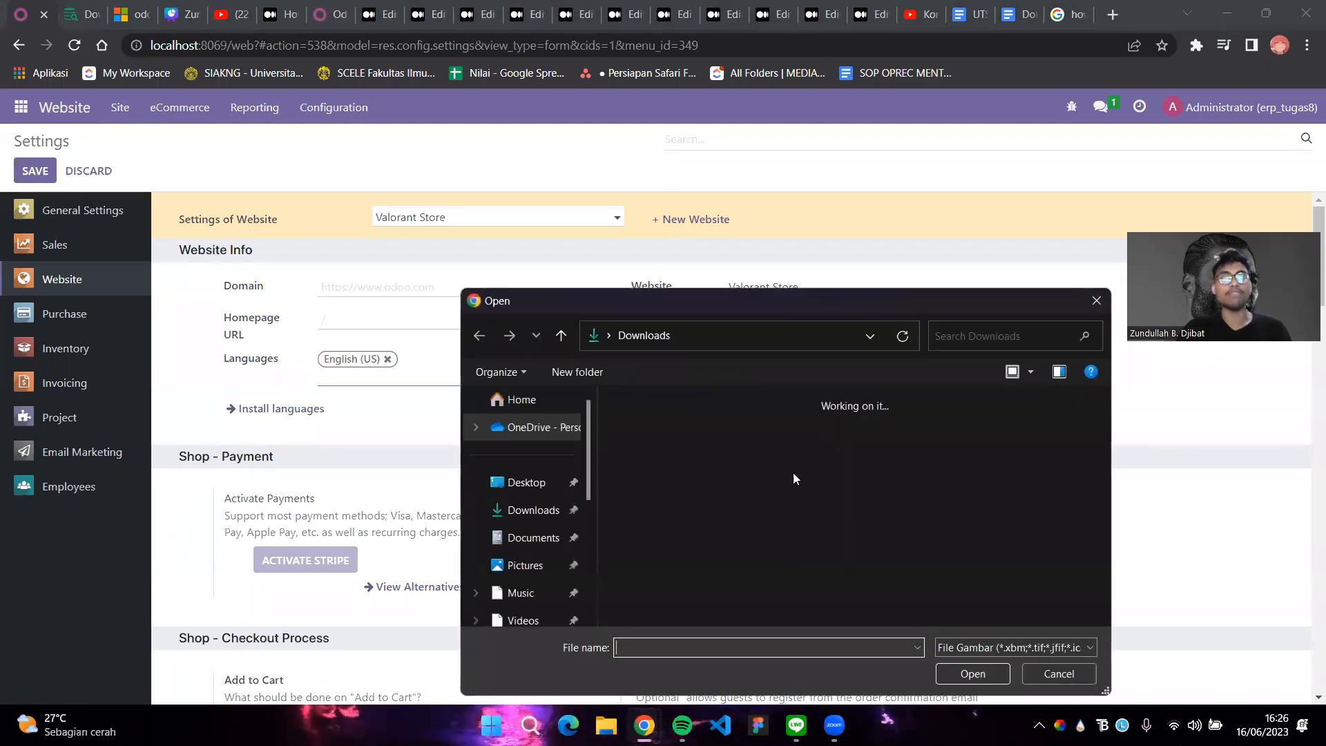
click(657, 474)
click(973, 674)
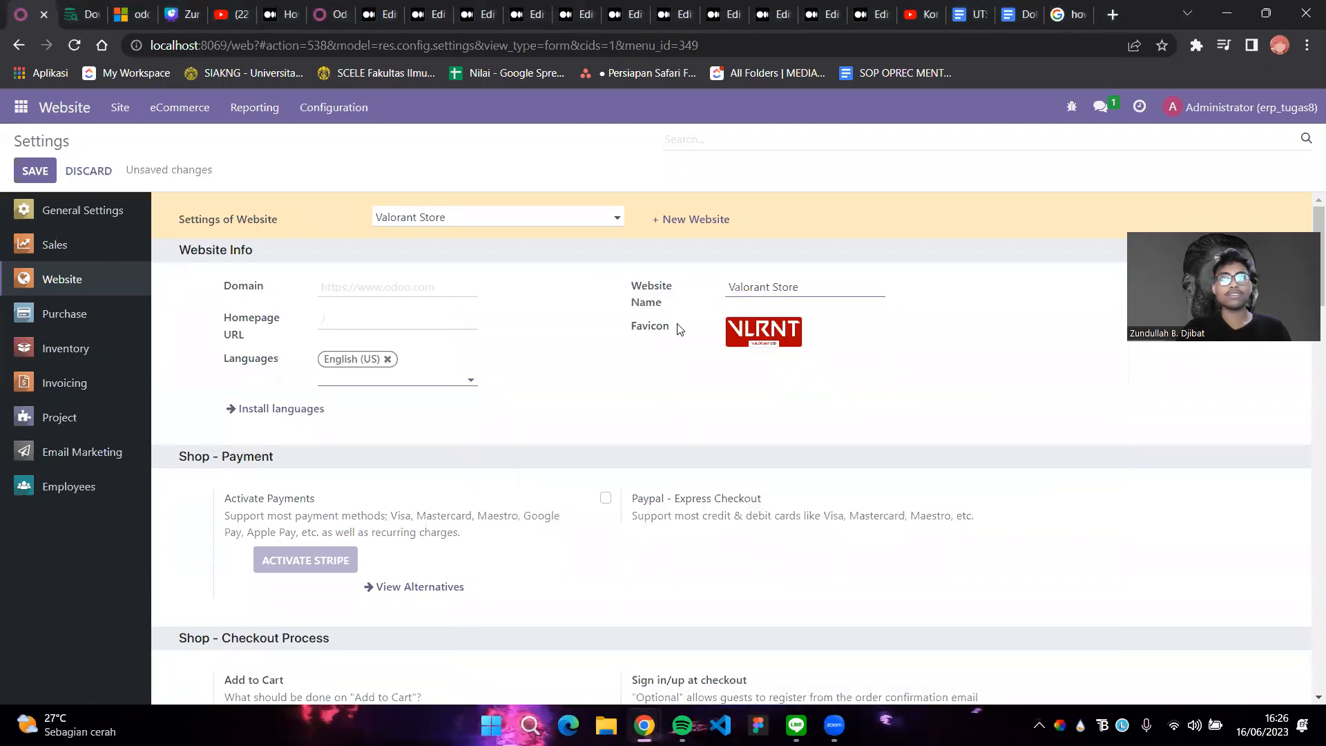
Switch pricelists to advanced price rules, save the settings, and reload the Website app
scroll(860, 455, down, 8)
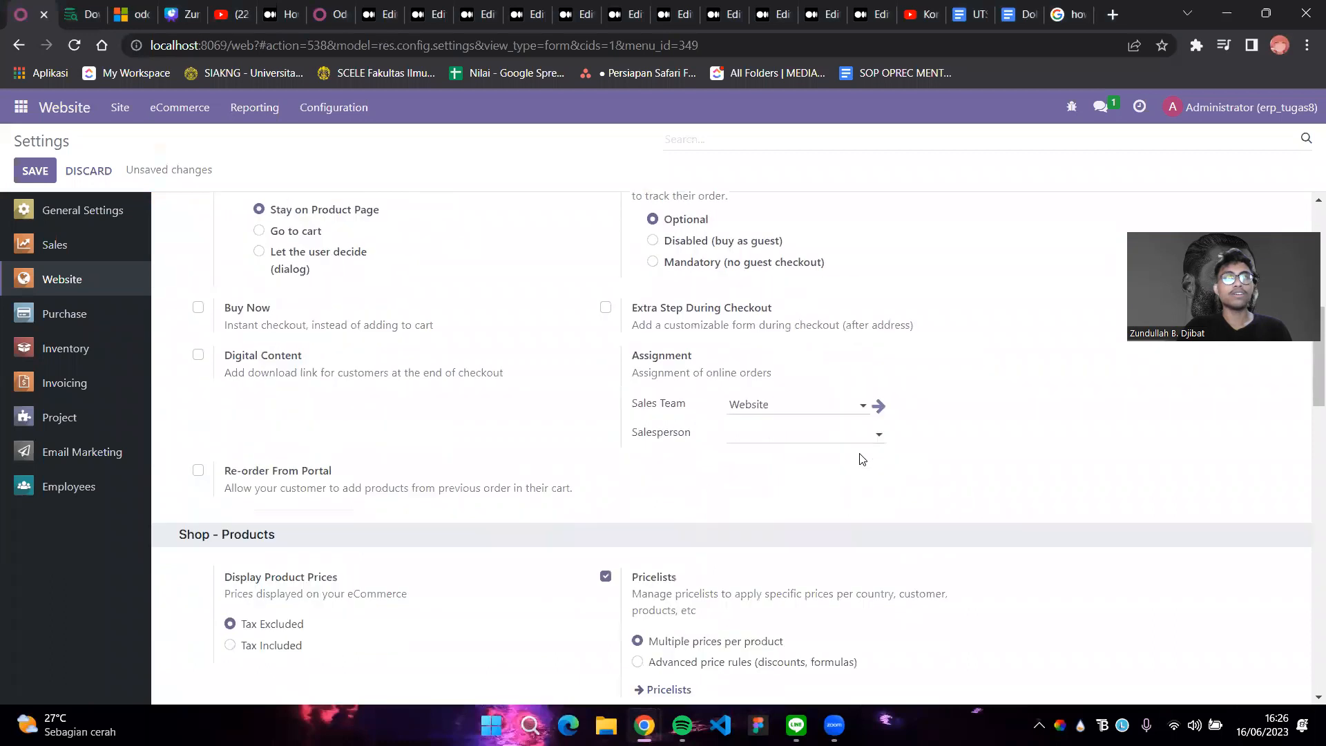
scroll(861, 460, down, 3)
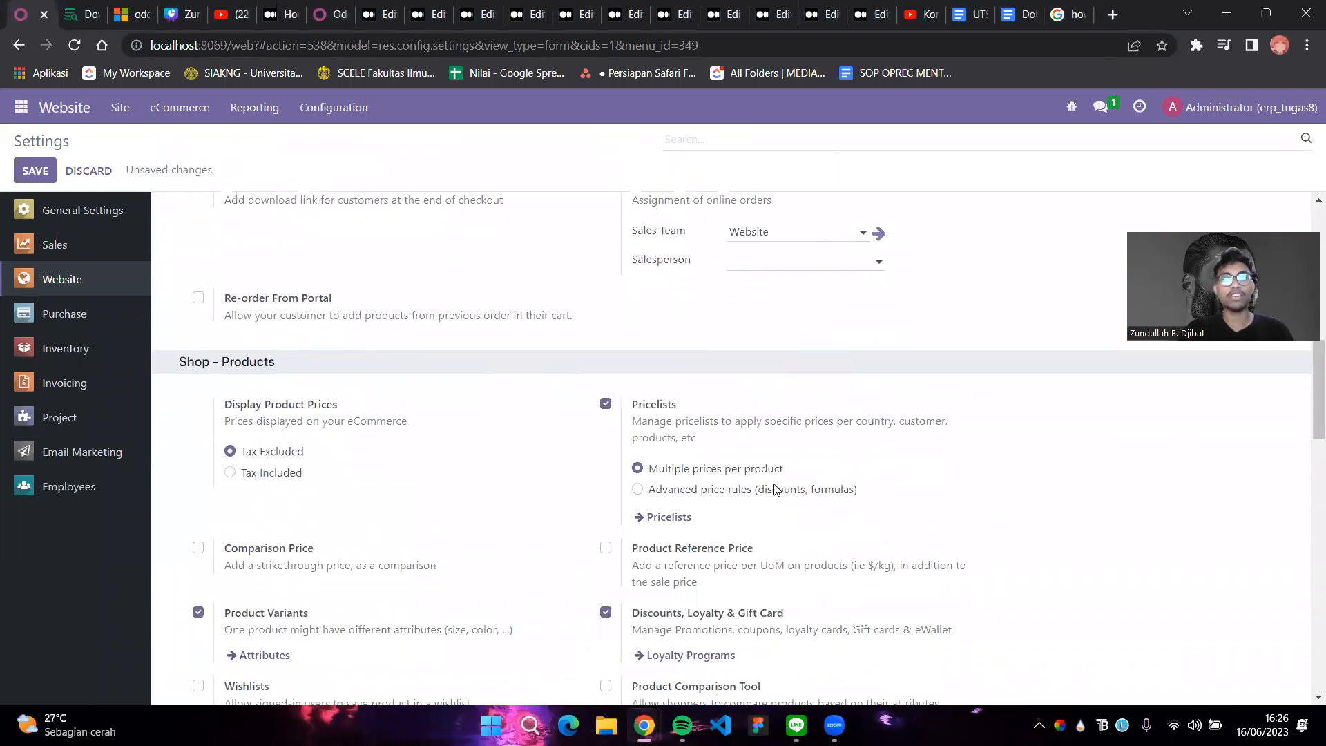
click(640, 491)
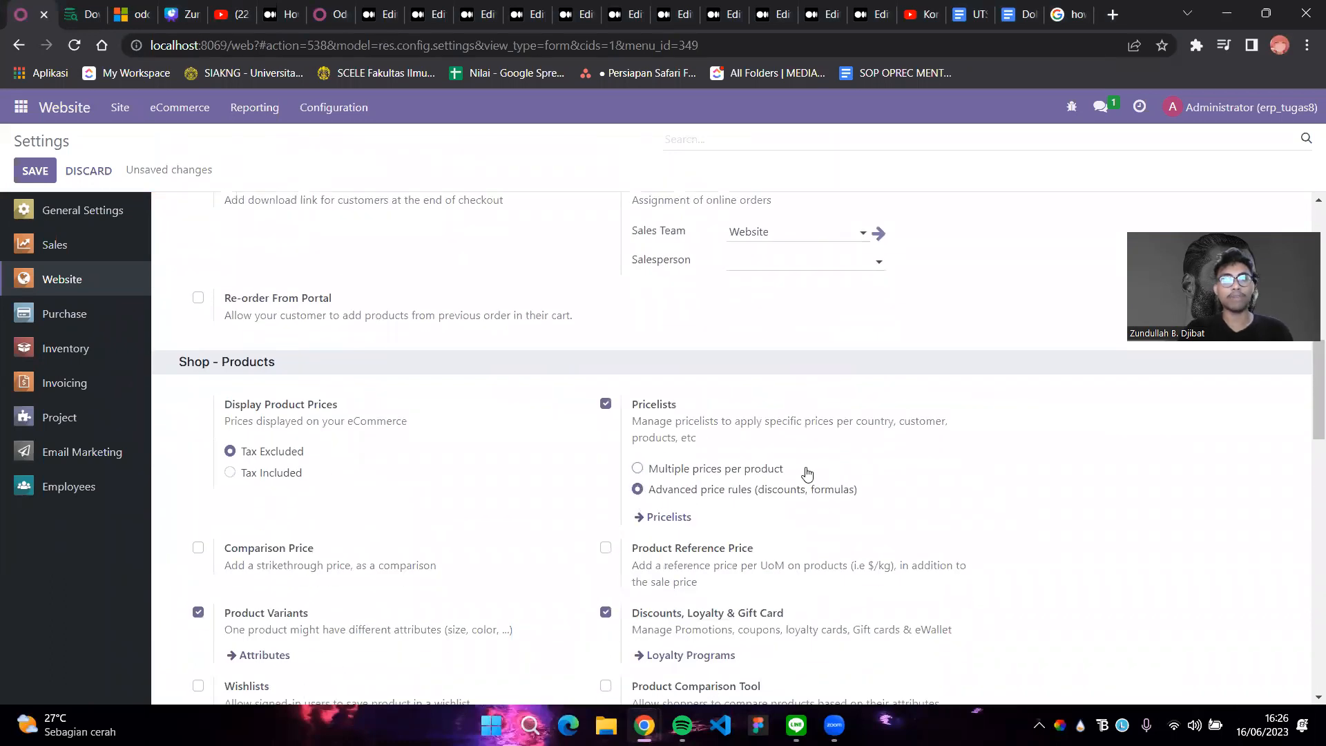
scroll(806, 474, down, 3)
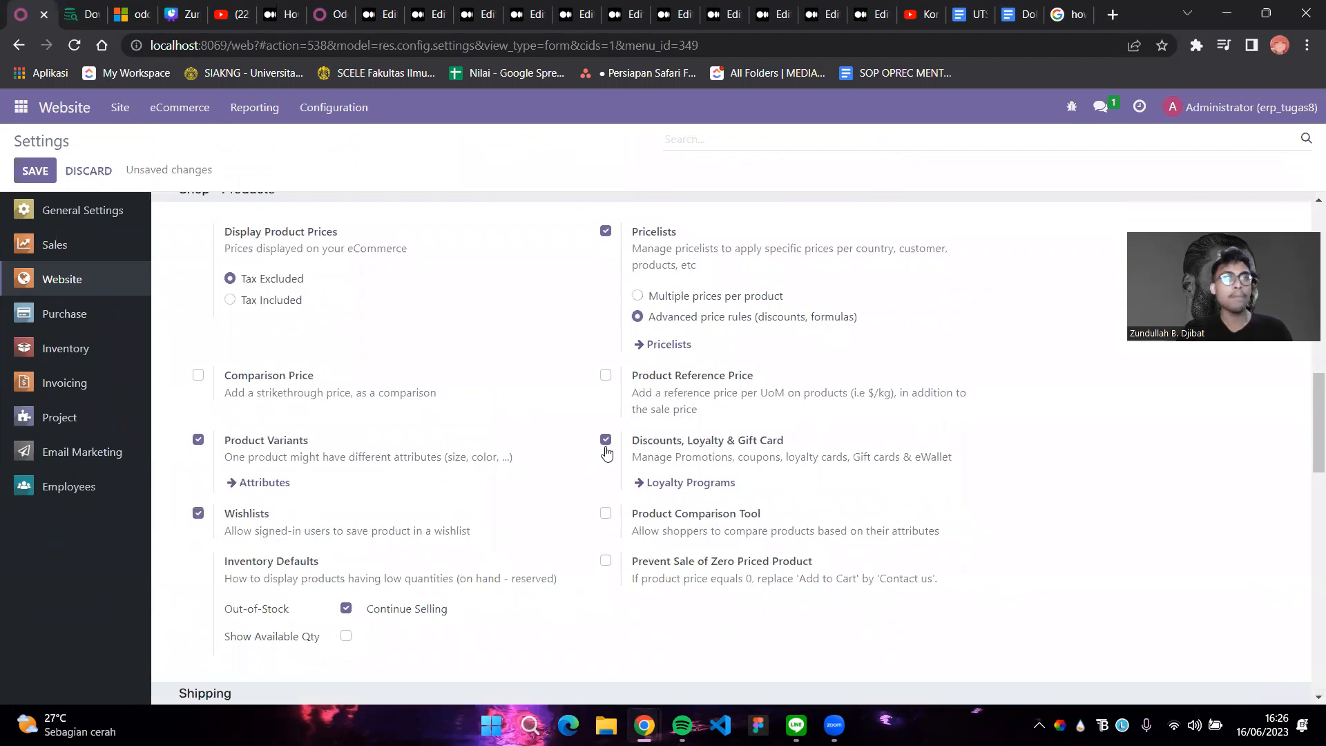
scroll(642, 476, up, 10)
click(36, 173)
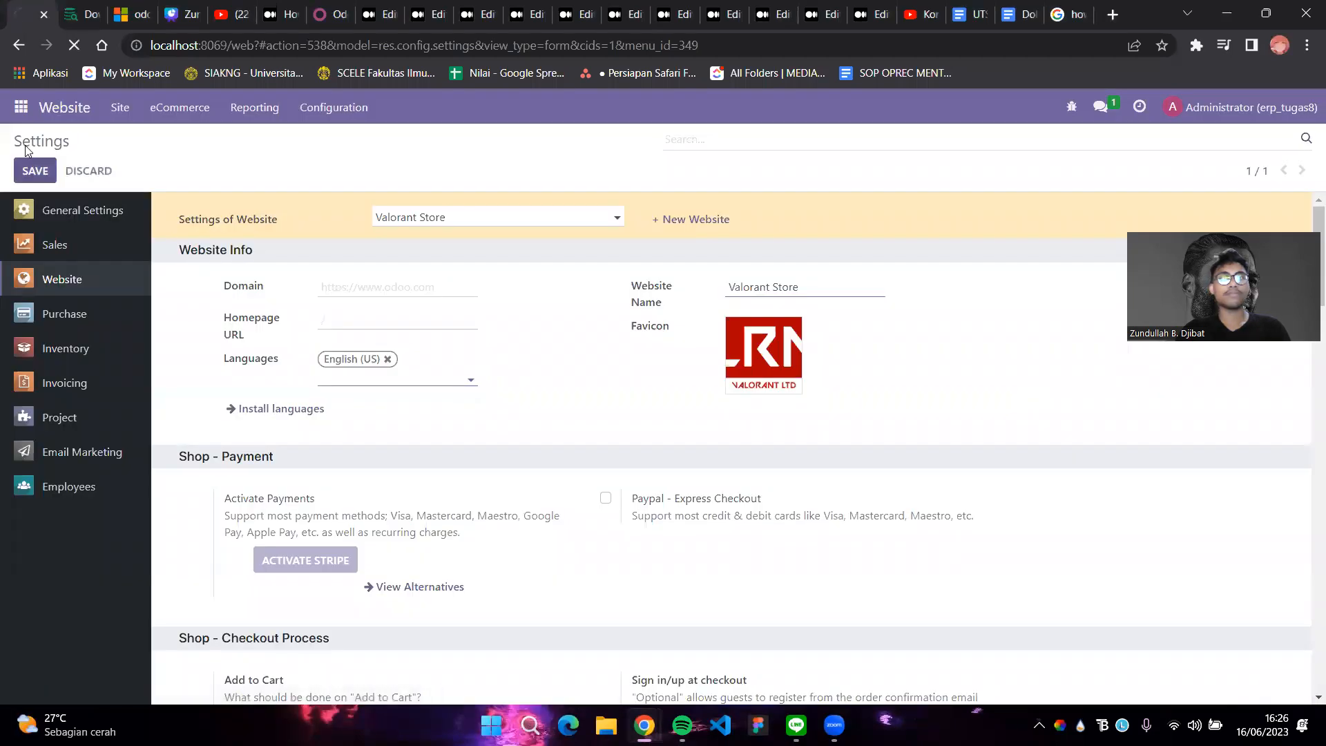
click(58, 108)
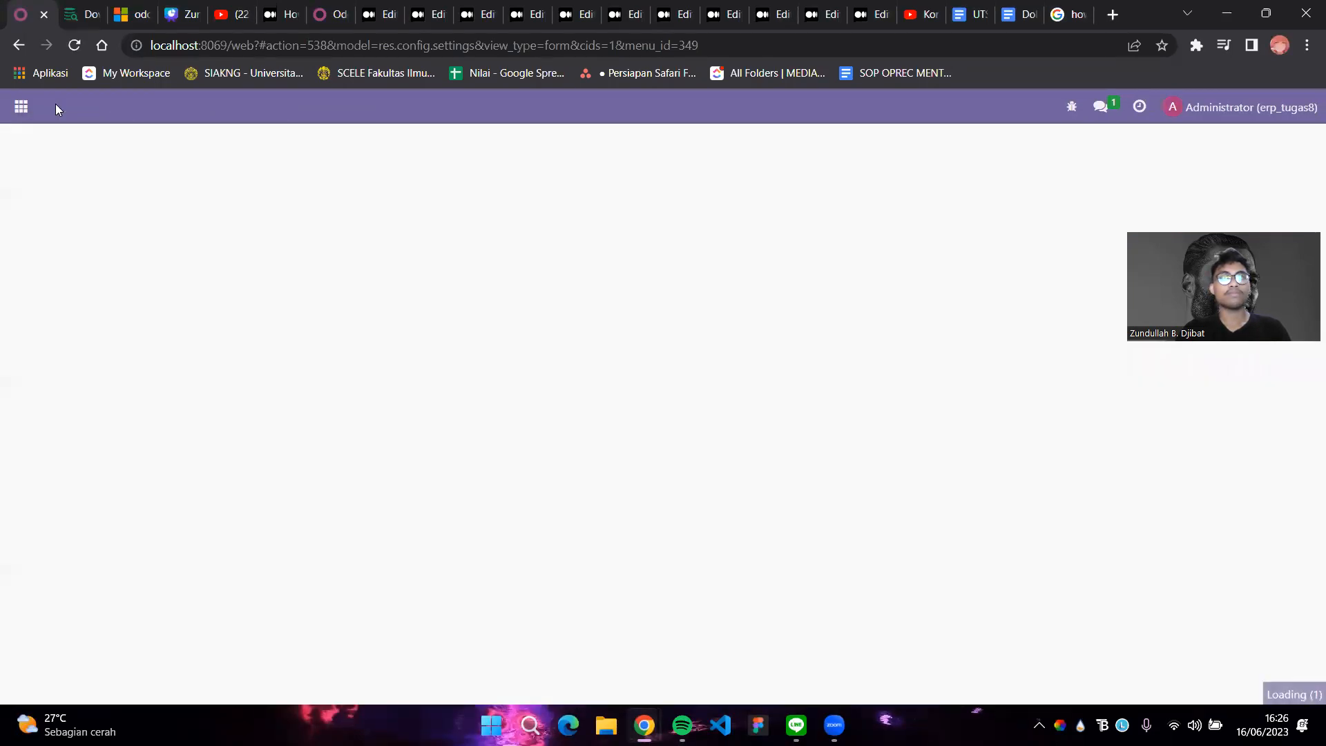
mouse_move(771, 377)
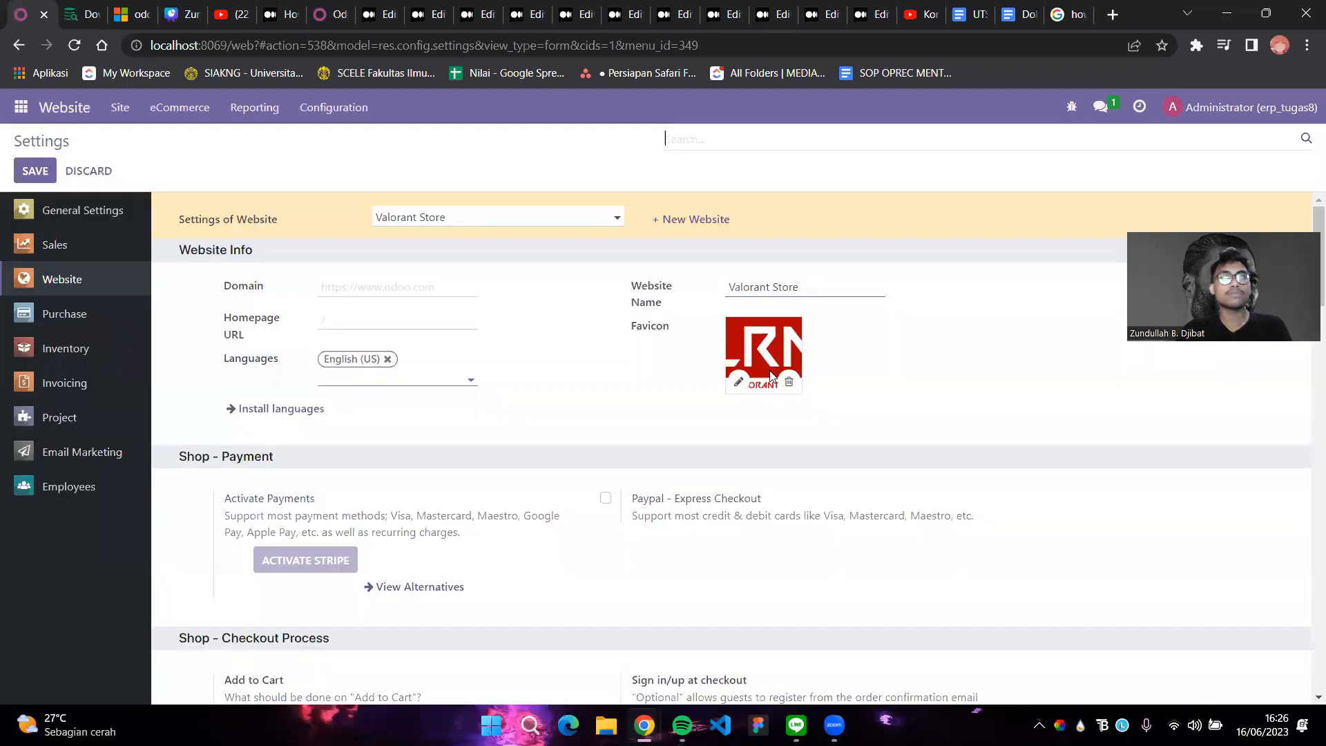
Go to the live Valorant Store homepage, look it over, and start editing it
click(126, 111)
click(127, 139)
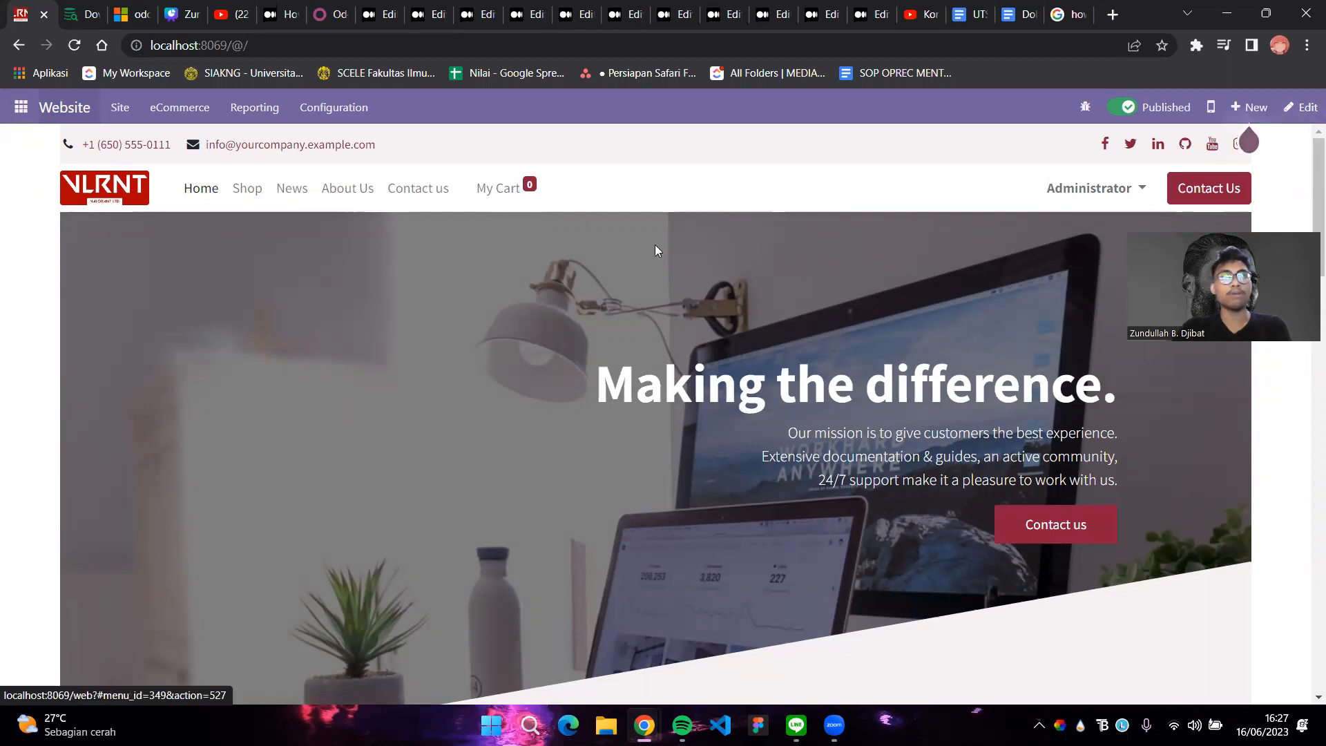
scroll(867, 352, down, 15)
scroll(864, 354, up, 5)
scroll(864, 353, down, 7)
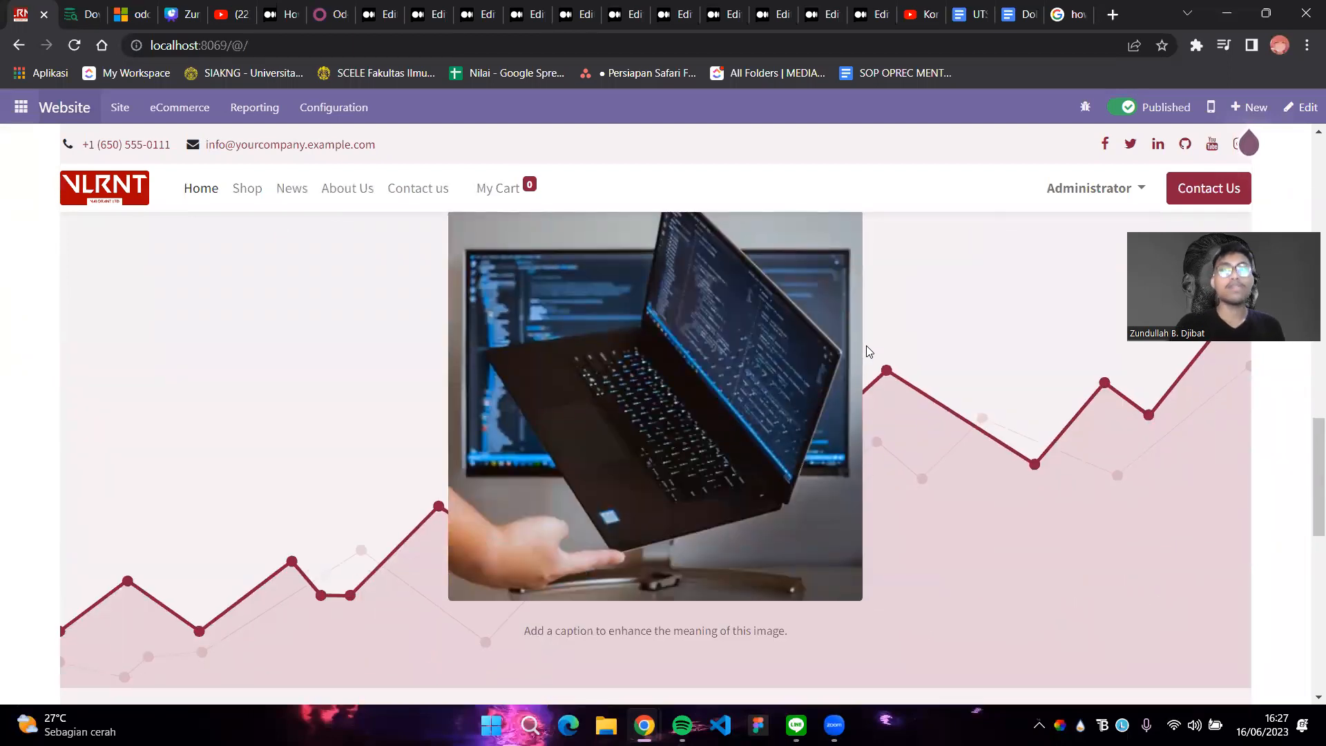
scroll(868, 345, up, 15)
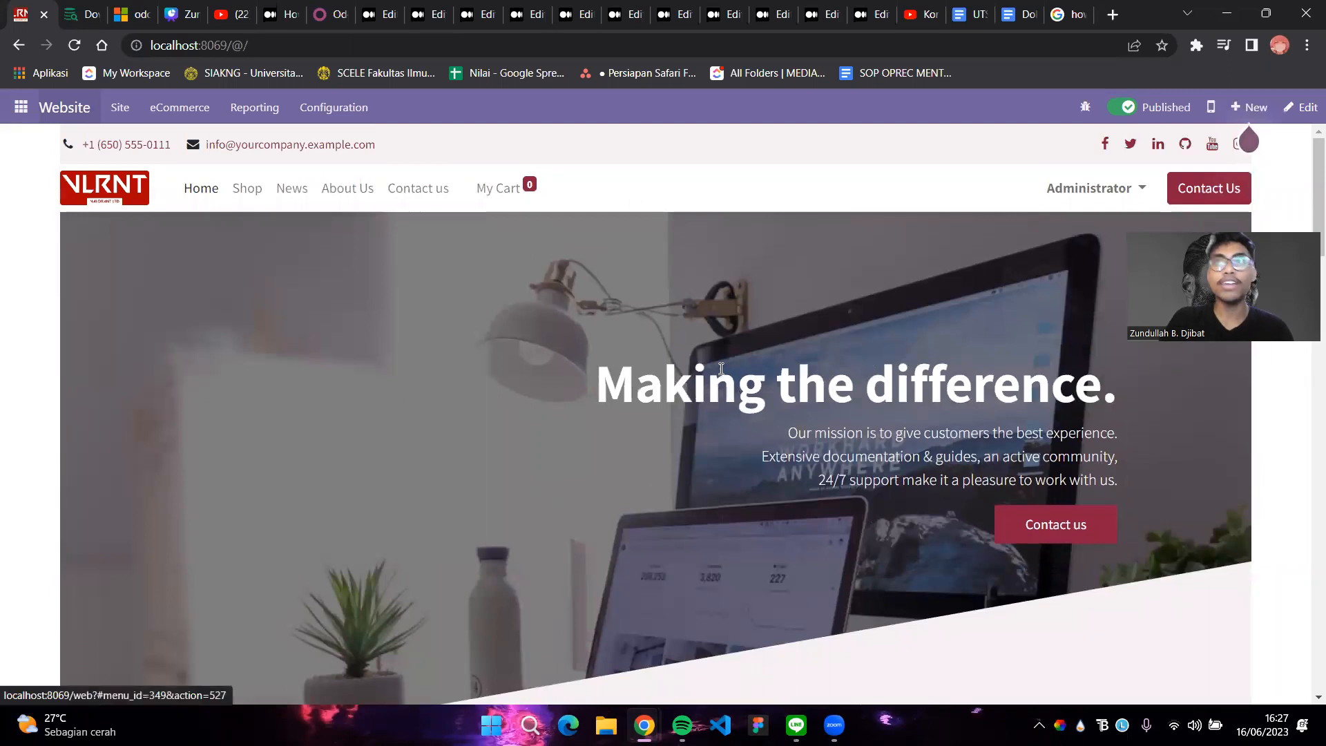
scroll(882, 384, down, 2)
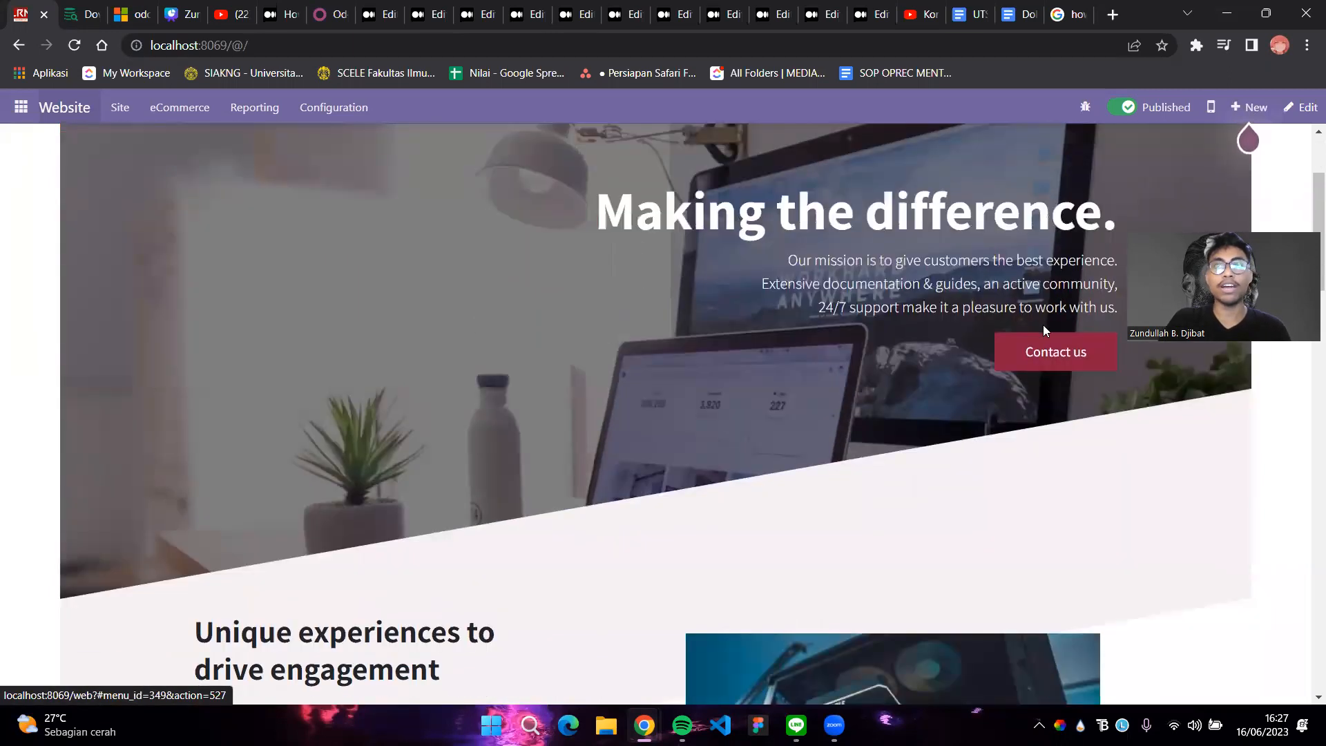
scroll(1044, 329, up, 2)
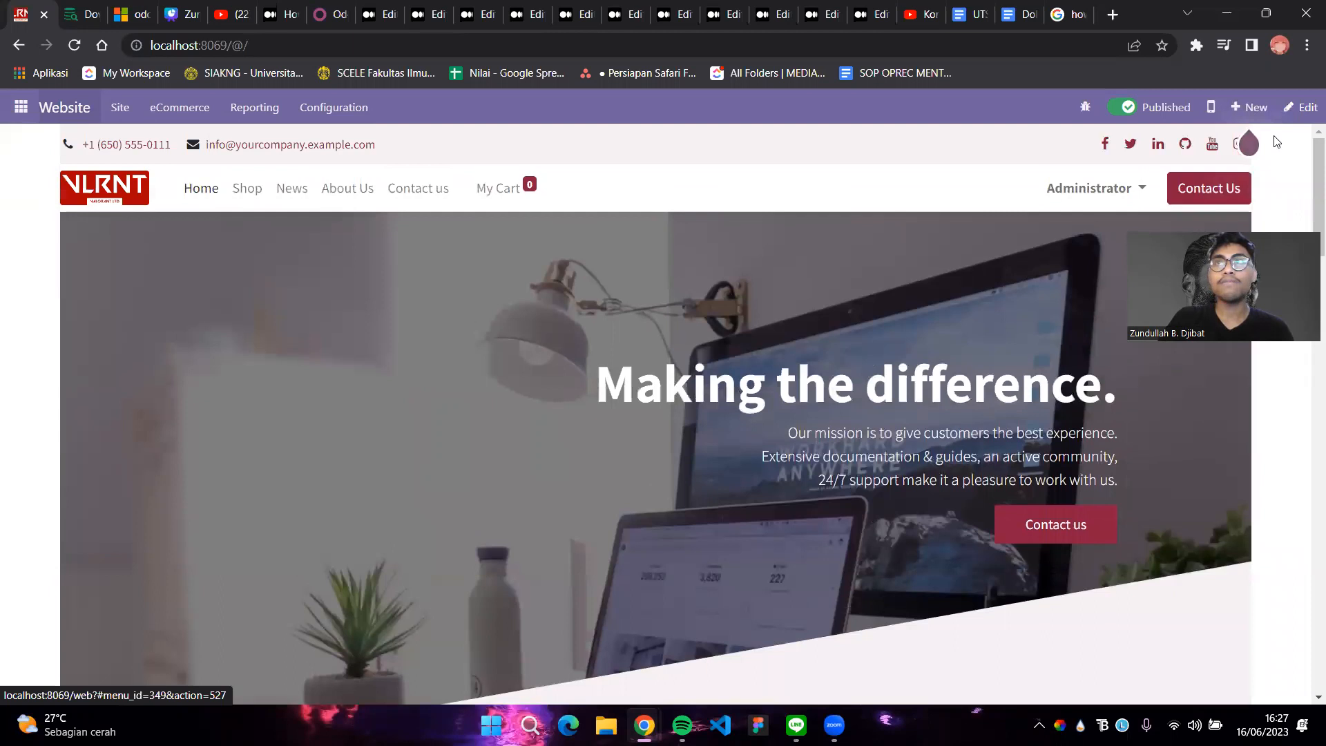
click(1300, 108)
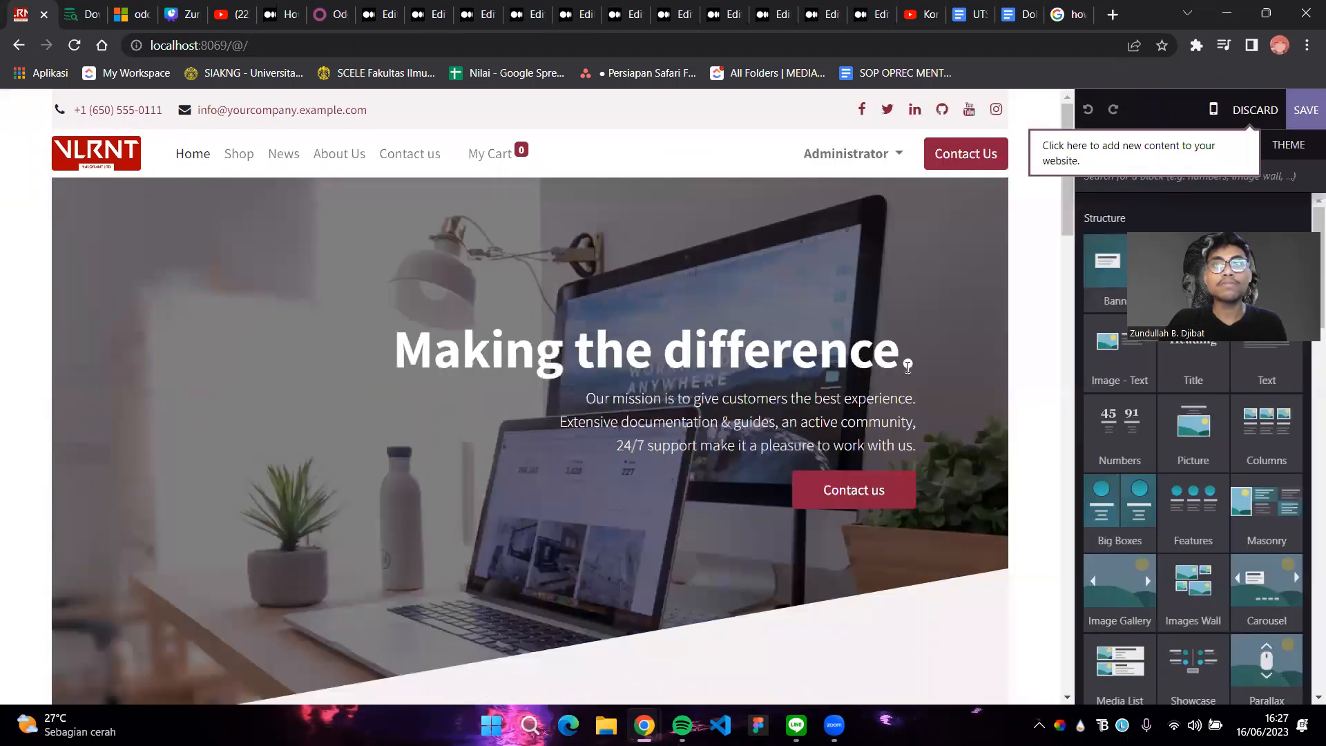
Replace the hero heading 'Making the difference.' with 'WELCOME TO VALORANT STORE!'
drag(908, 366, 404, 352)
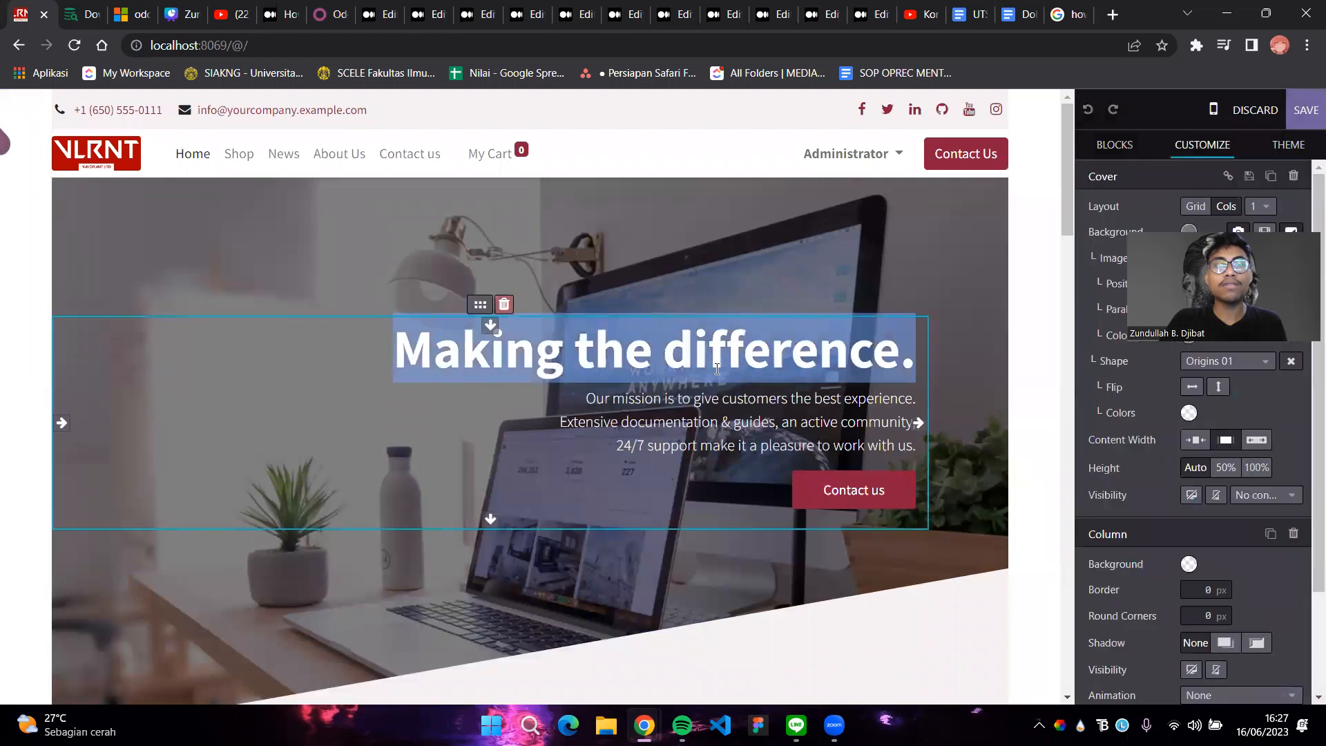
key(Caps_Lock)
text(W)
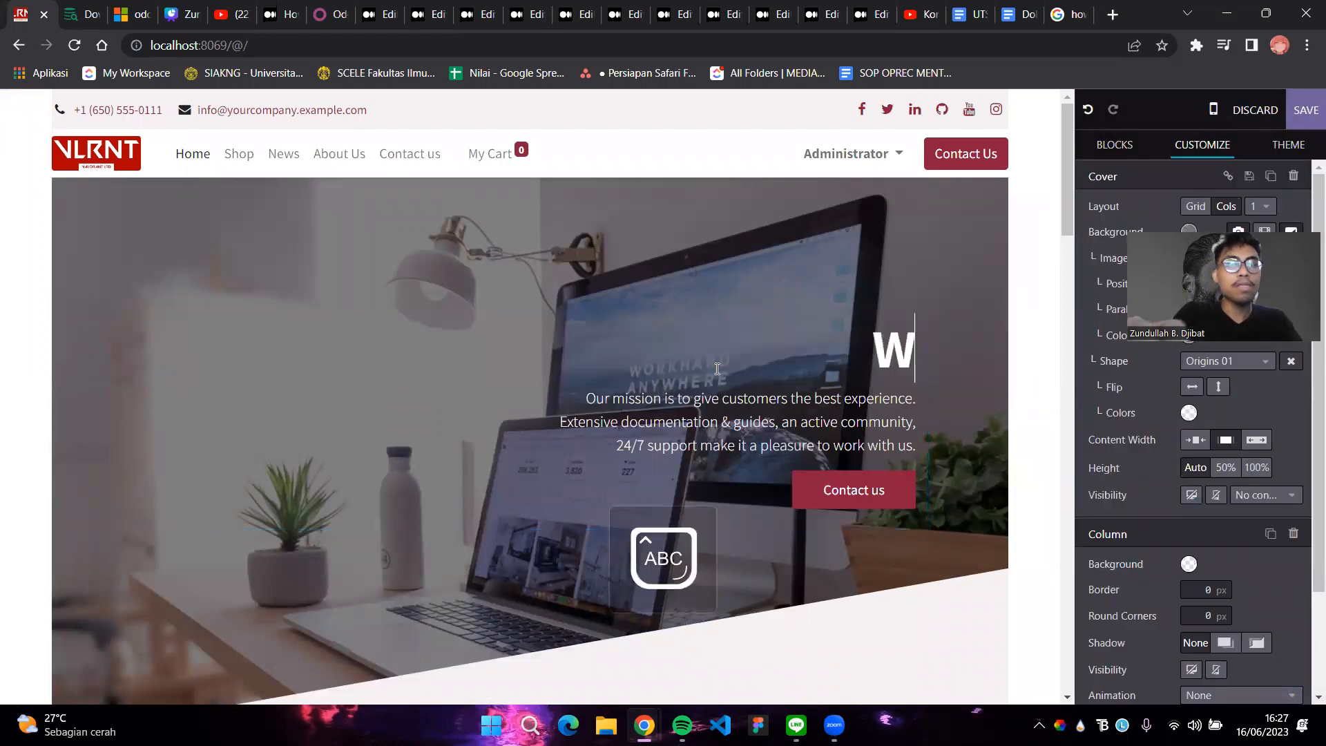
text(ELCOME TO)
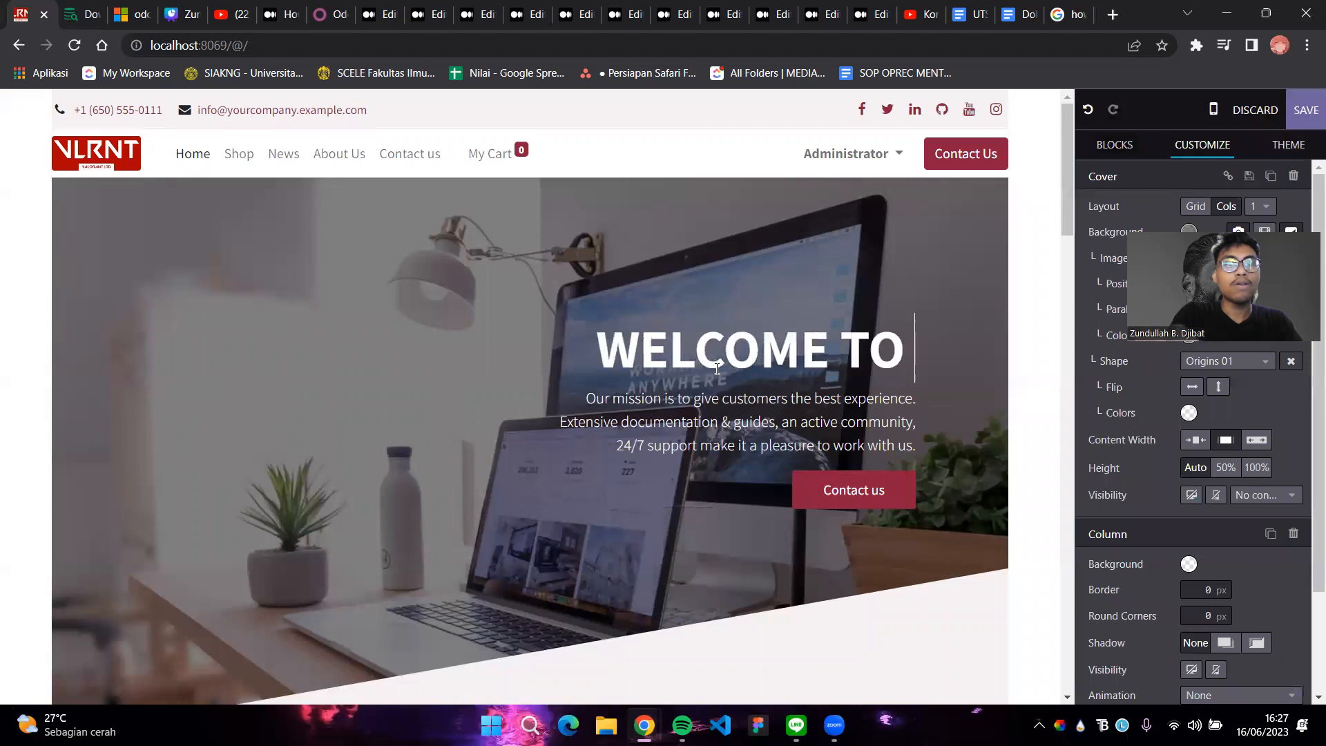
text( VALORTAN)
key(BackSpace)
key(BackSpace)
key(BackSpace)
text(A)
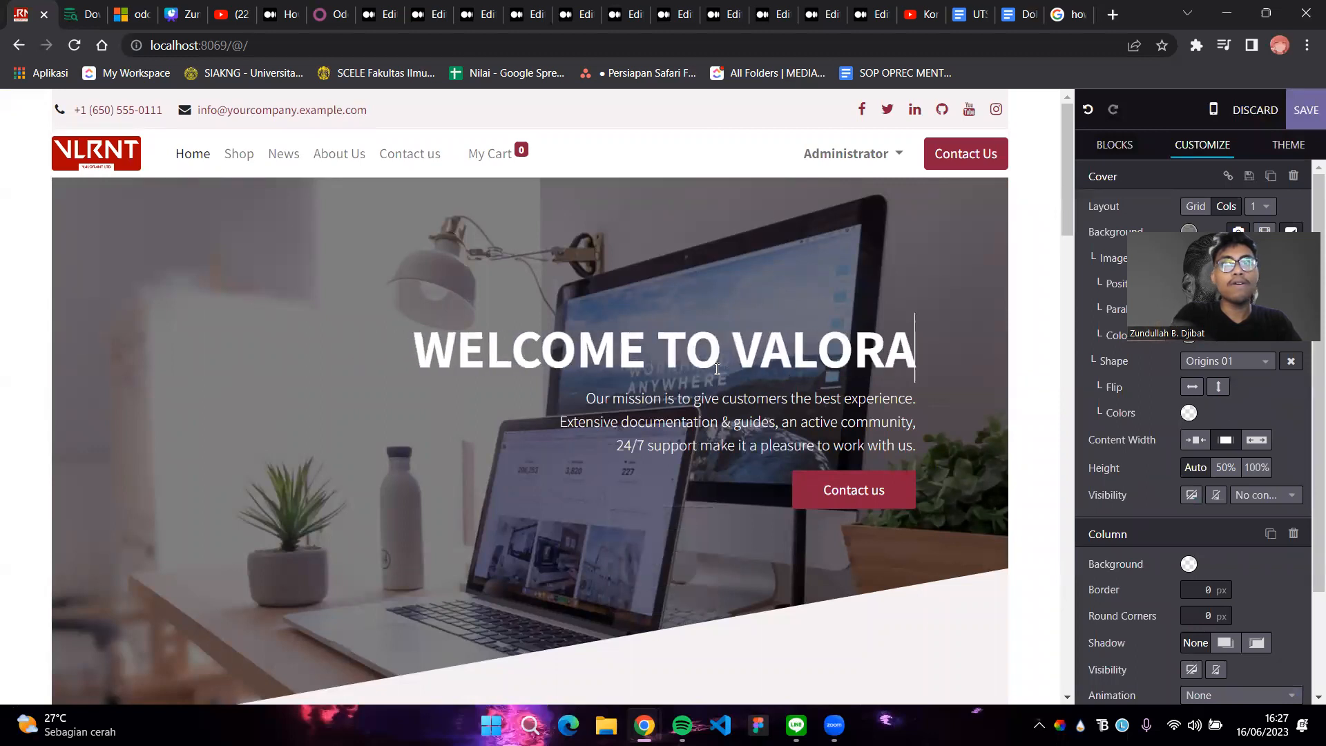
text(NT STOREQ)
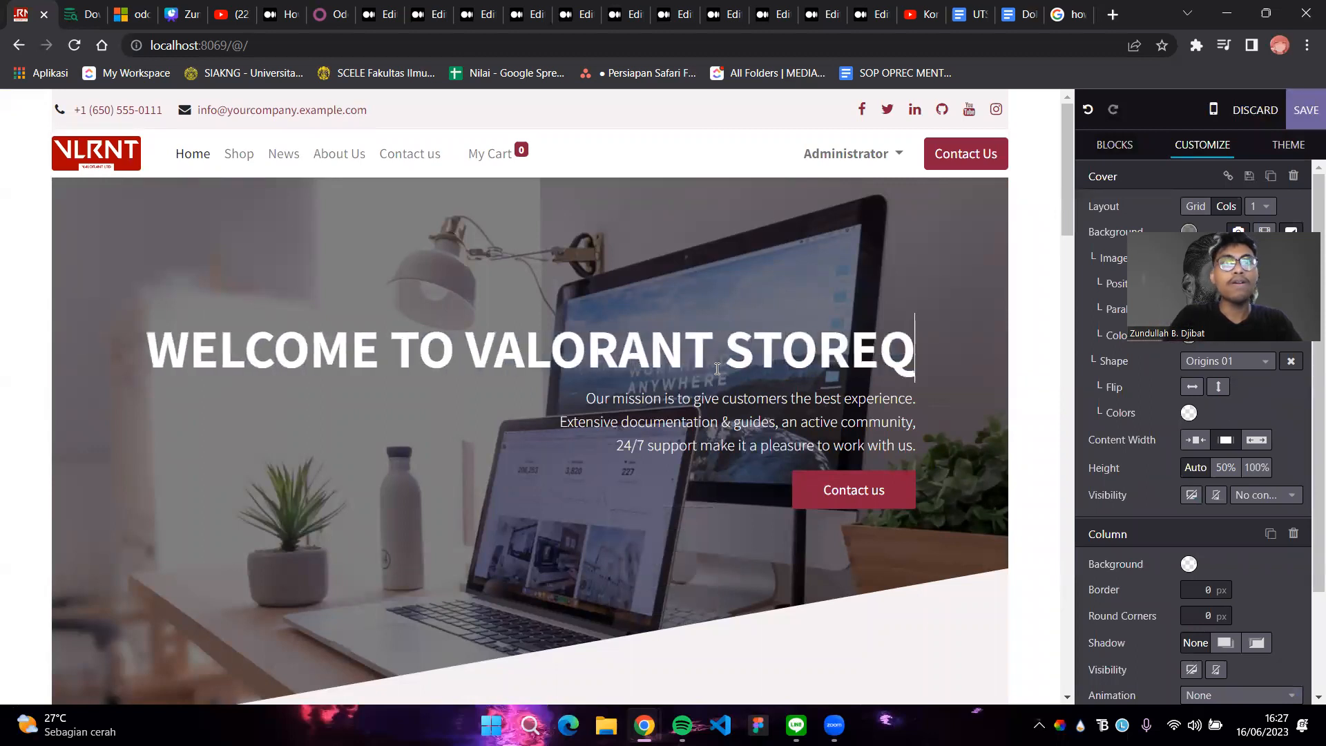
key(BackSpace)
Rewrite the hero paragraph as 'We're not just an ordinary computer store… their dream computer'
text(!)
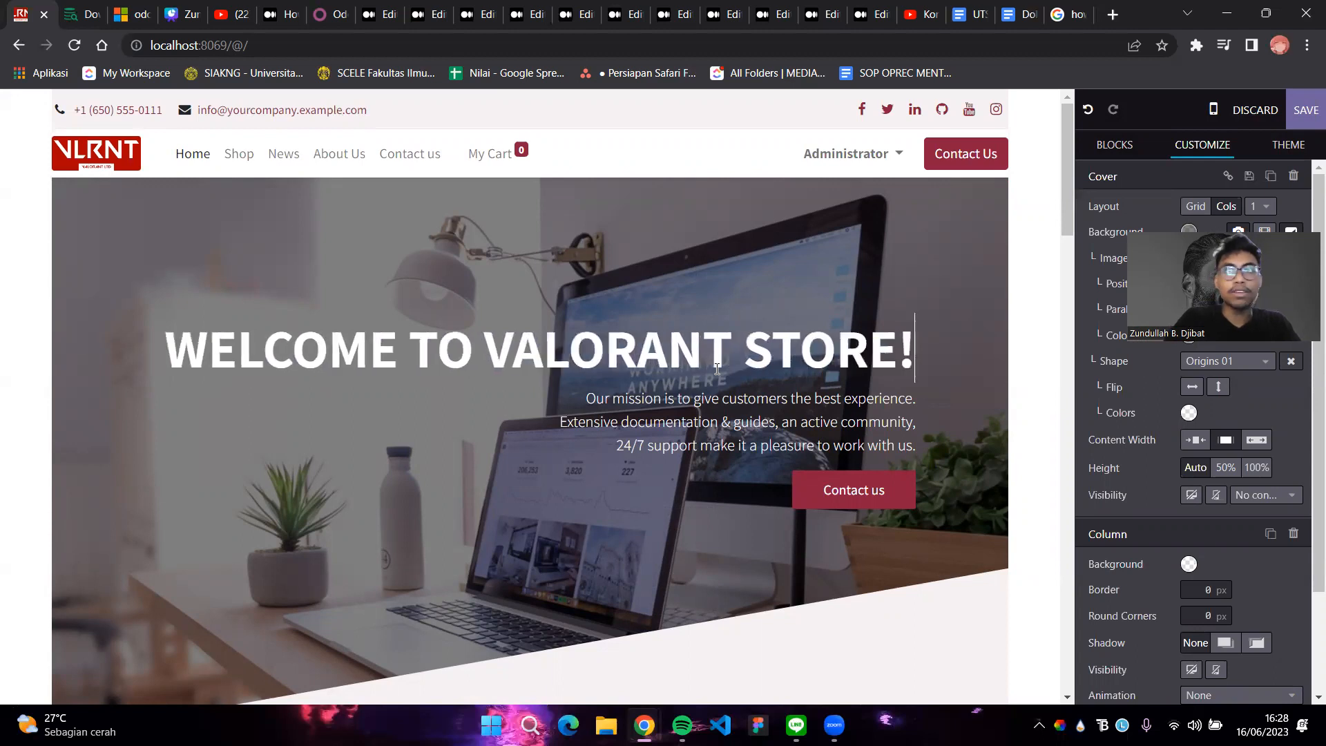
triple_click(845, 442)
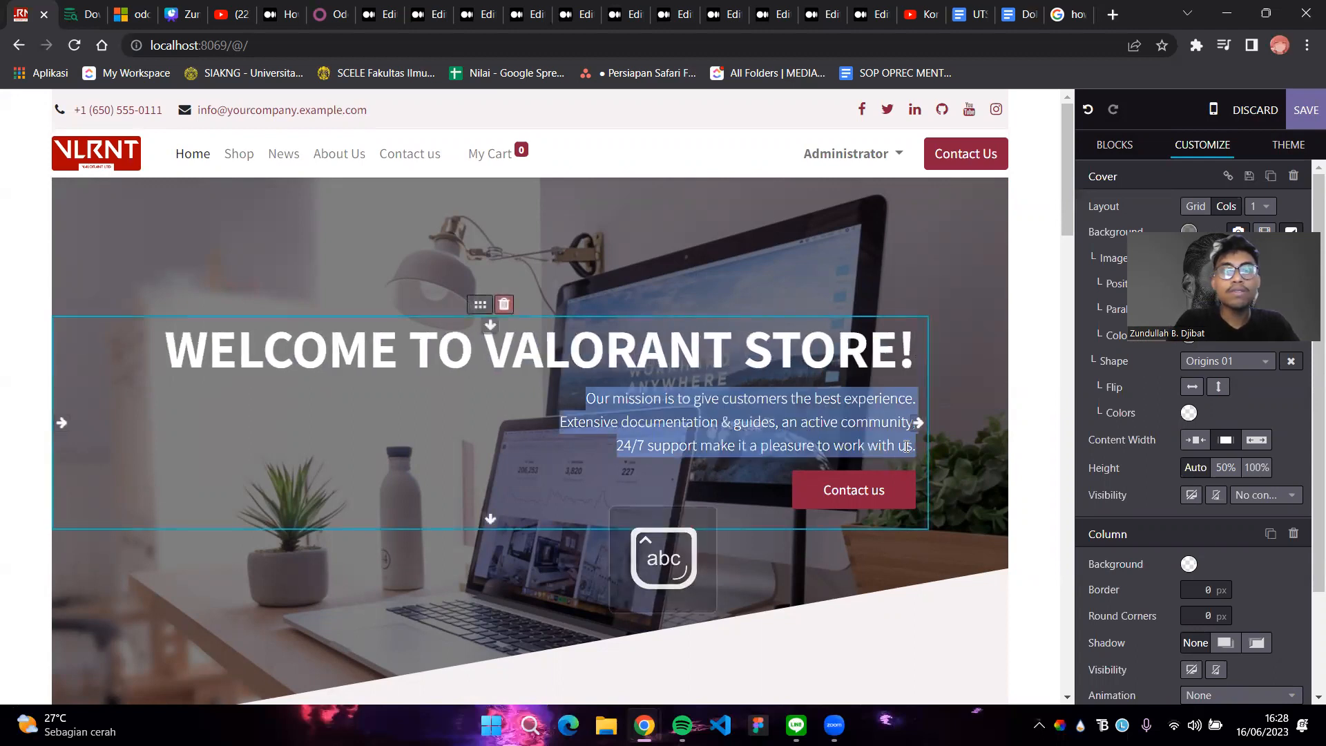
key(Caps_Lock)
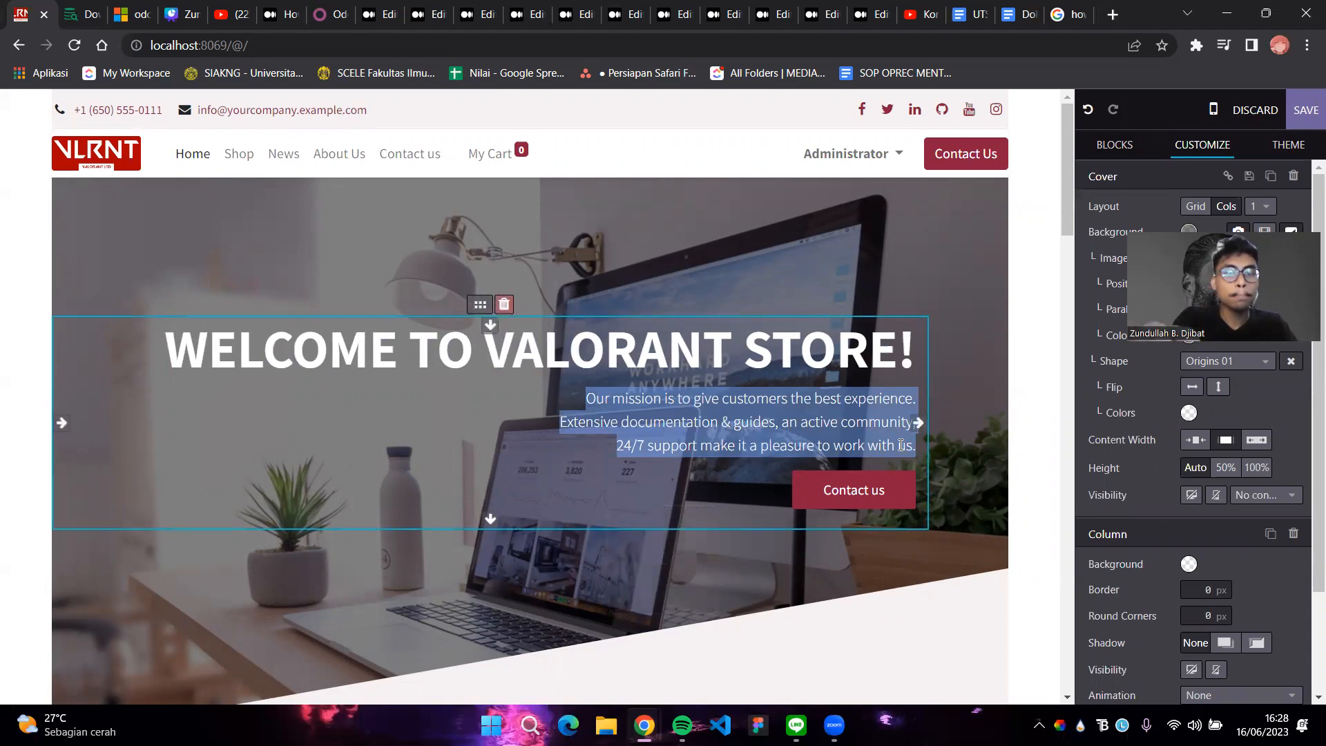
key(Caps_Lock)
key(Caps_Lock)
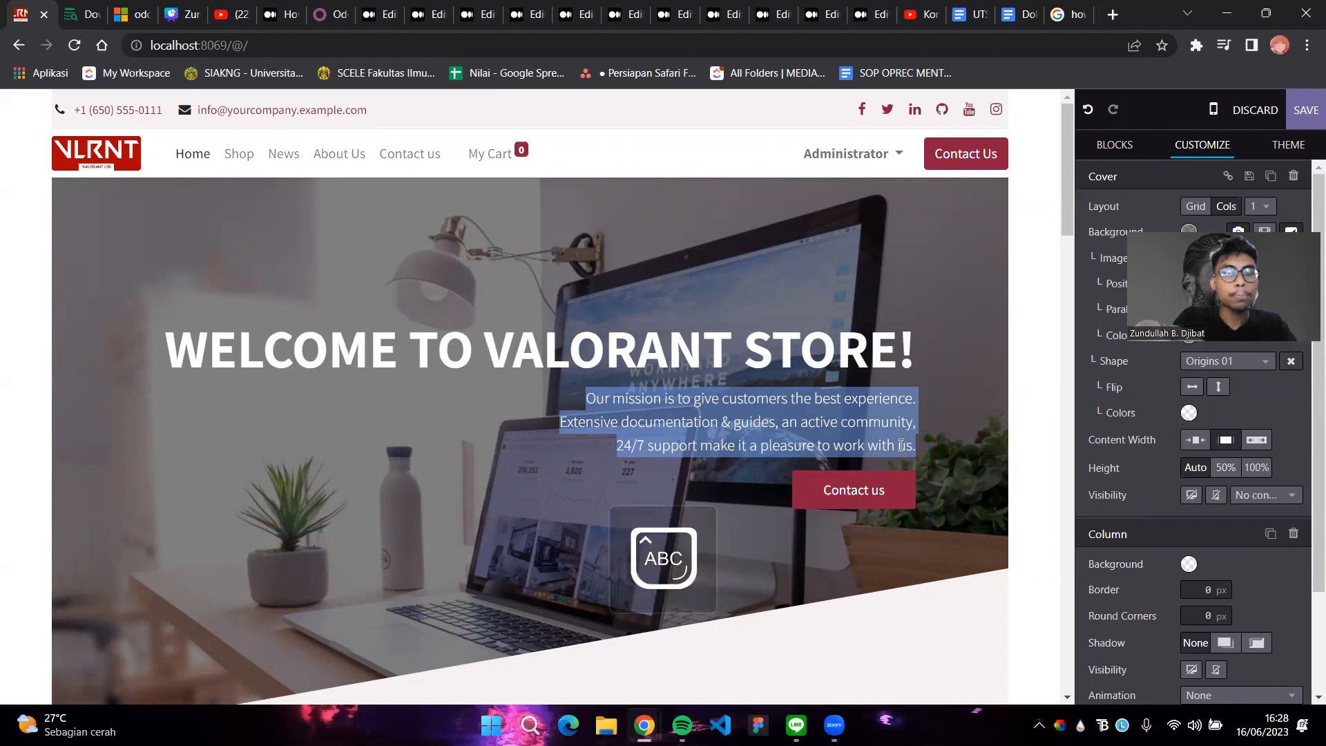
text(W)
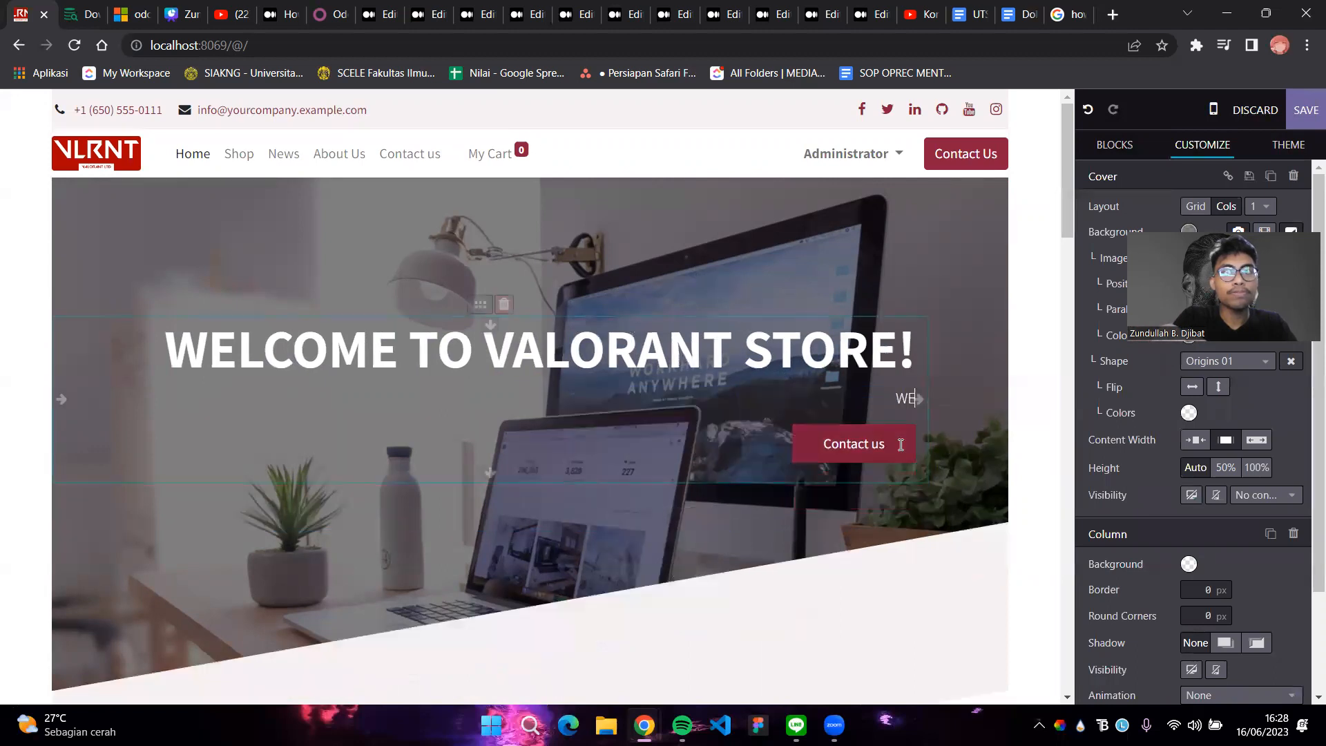
key(BackSpace)
key(Caps_Lock)
text(W)
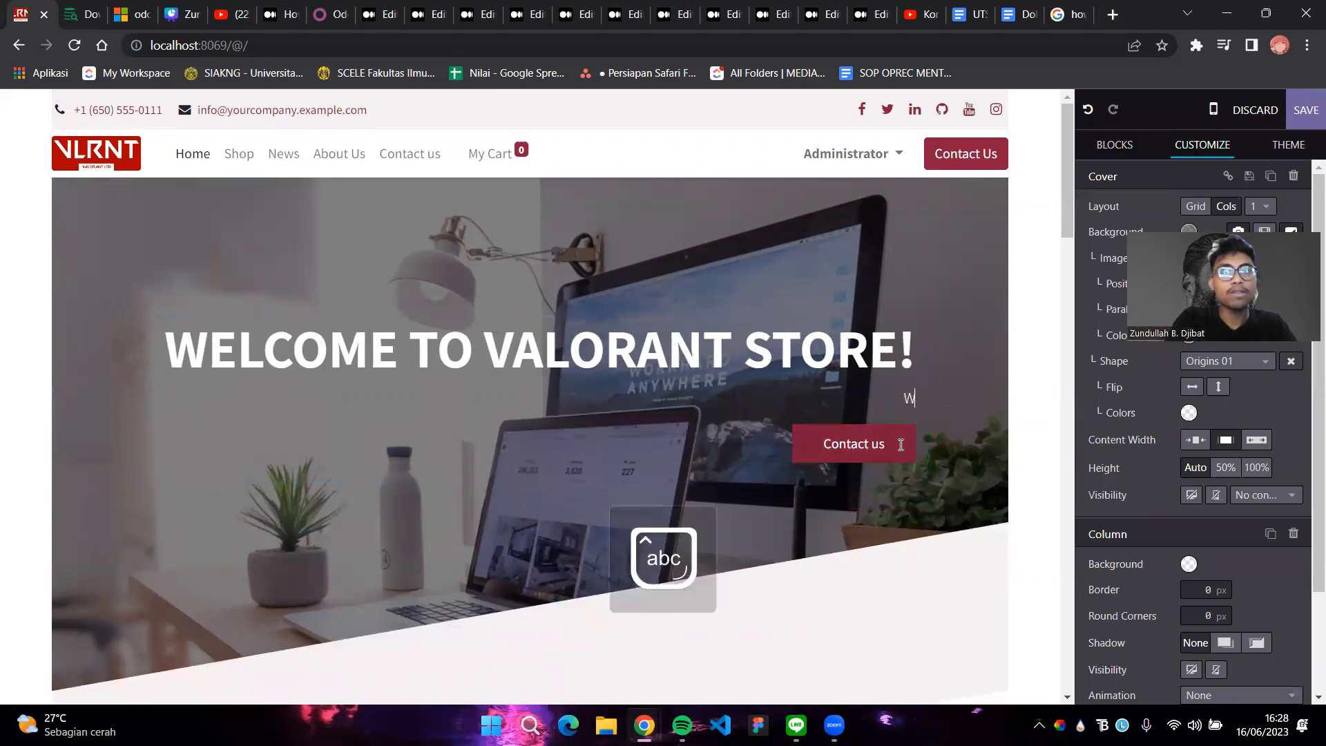
text(e're not jut)
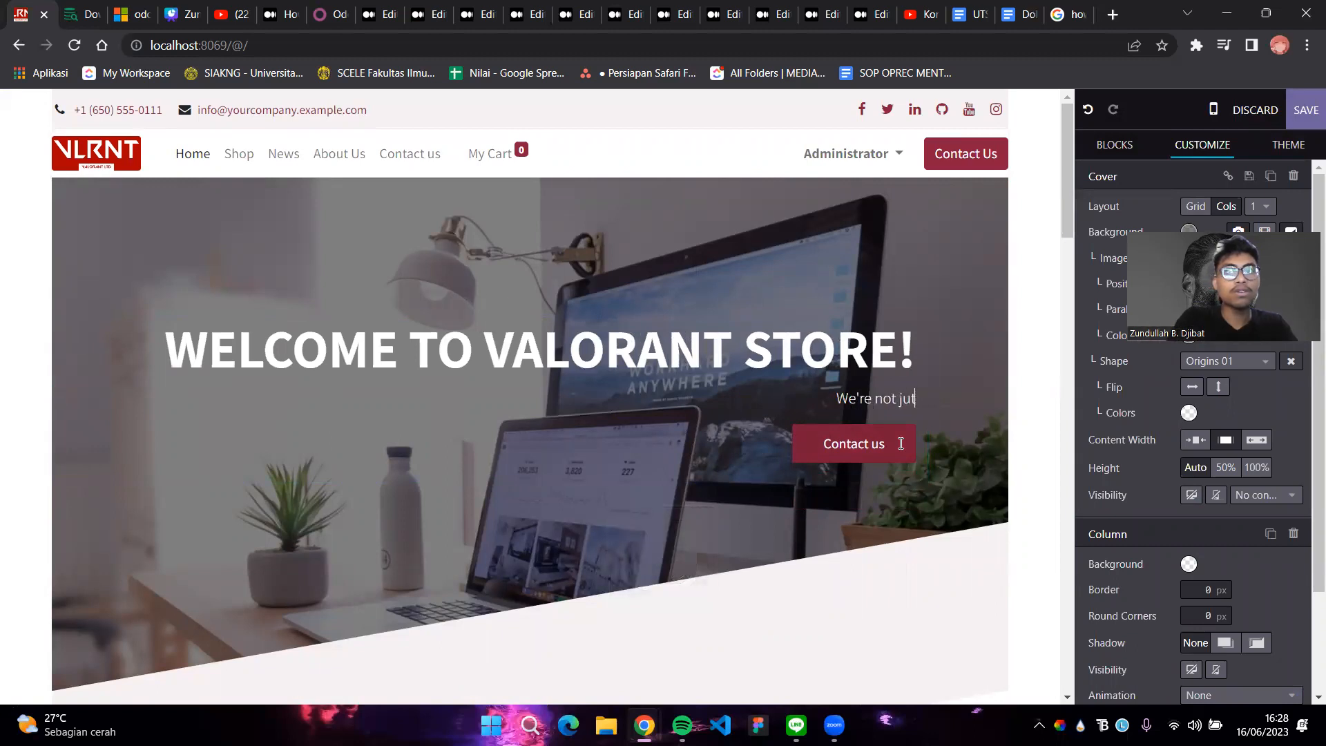
key(BackSpace)
text(st and ord)
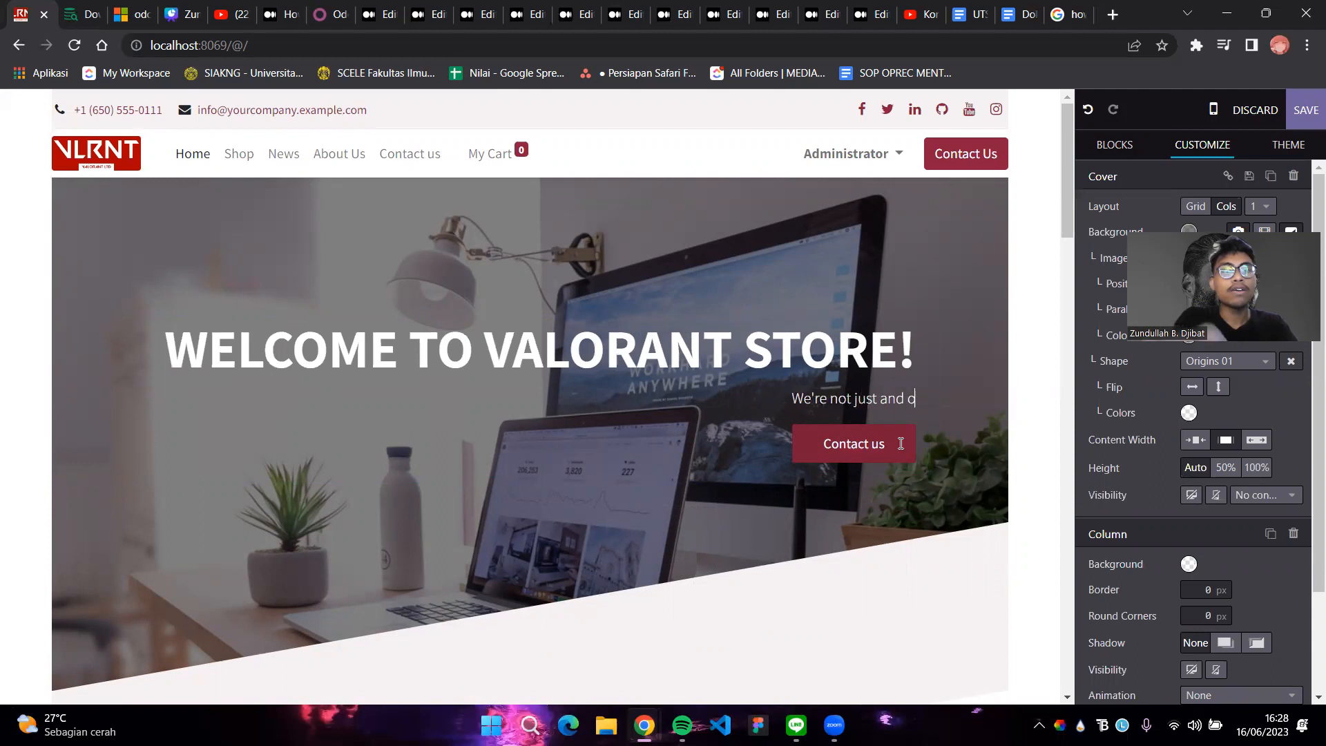
key(BackSpace)
key(BackSpace)
key(BackSpace)
key(BackSpace)
key(BackSpace)
text(or)
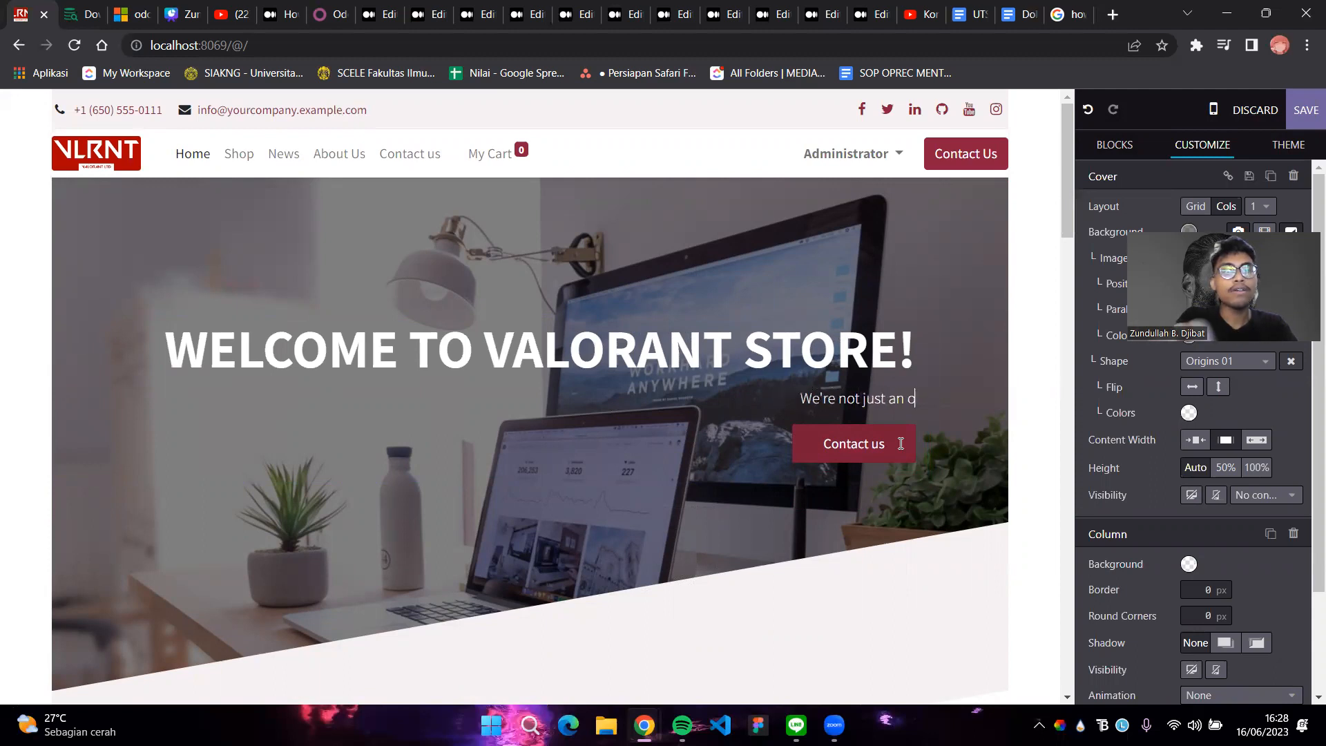
text(d)
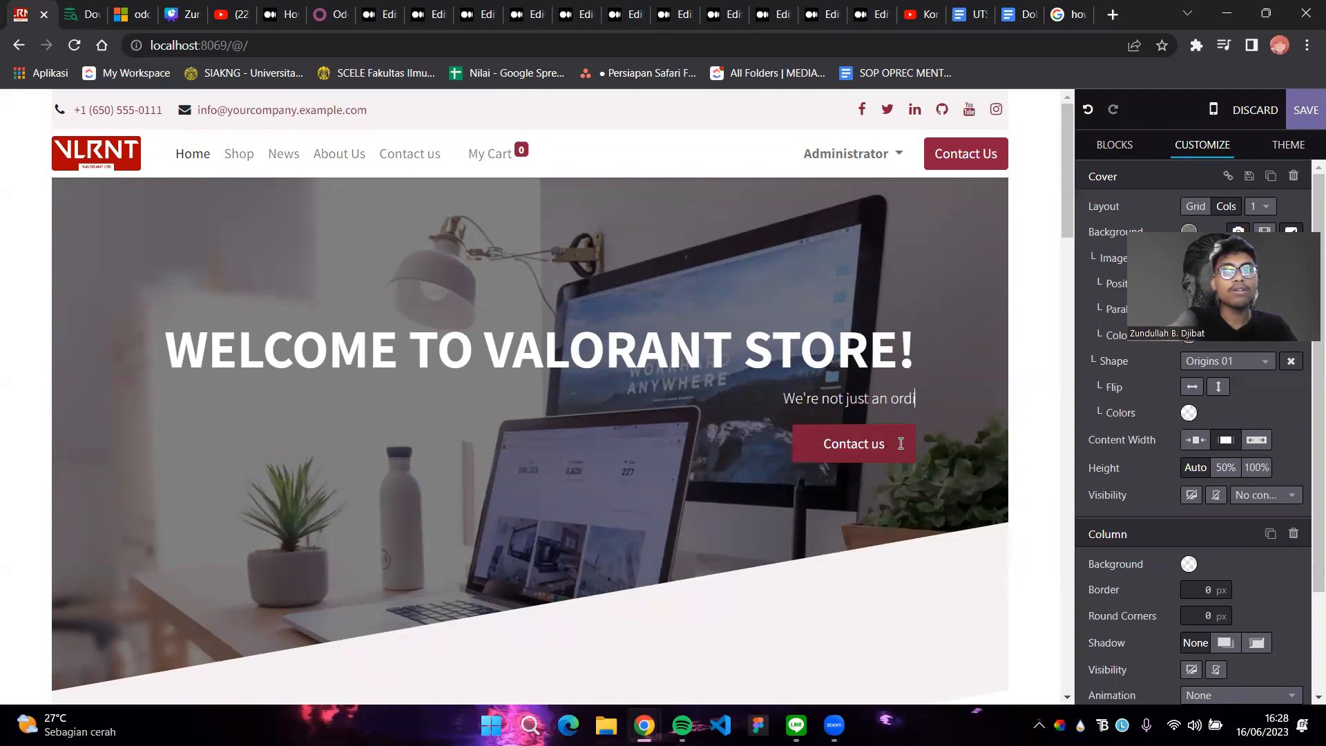
text(inary)
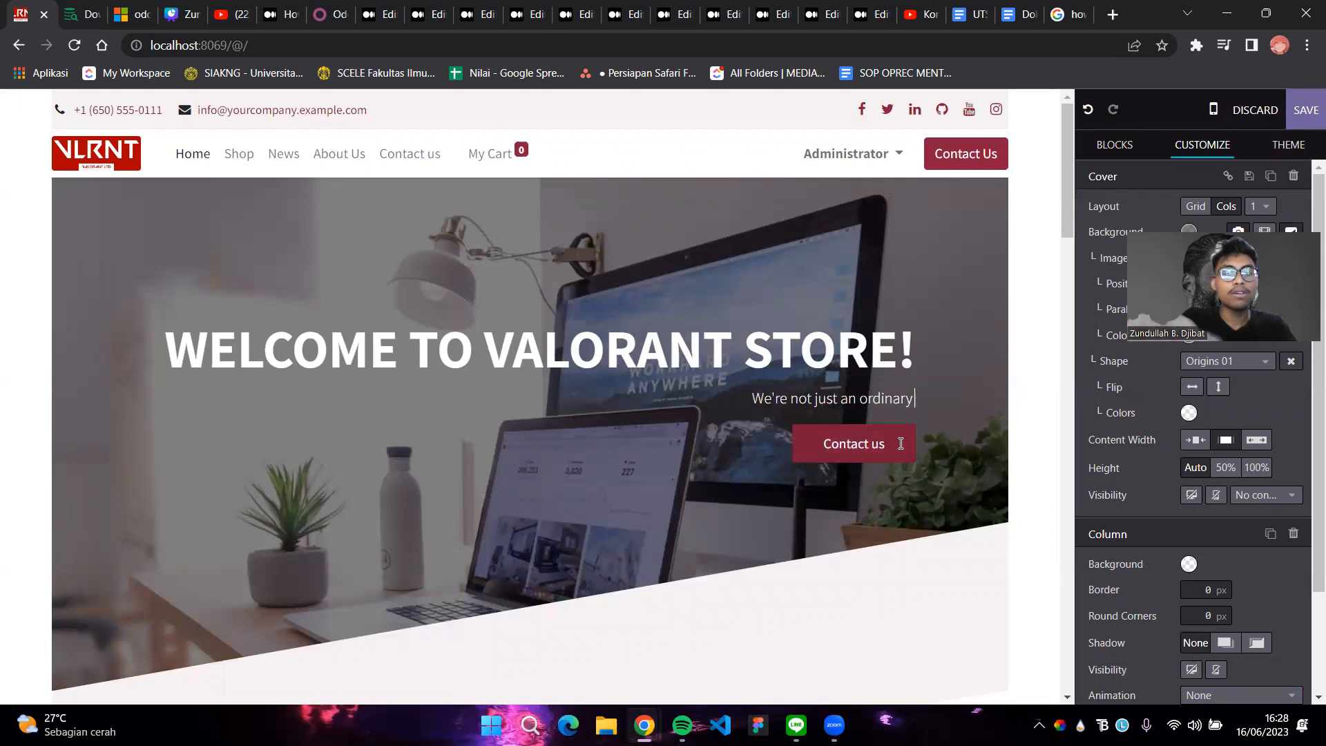
text( compu)
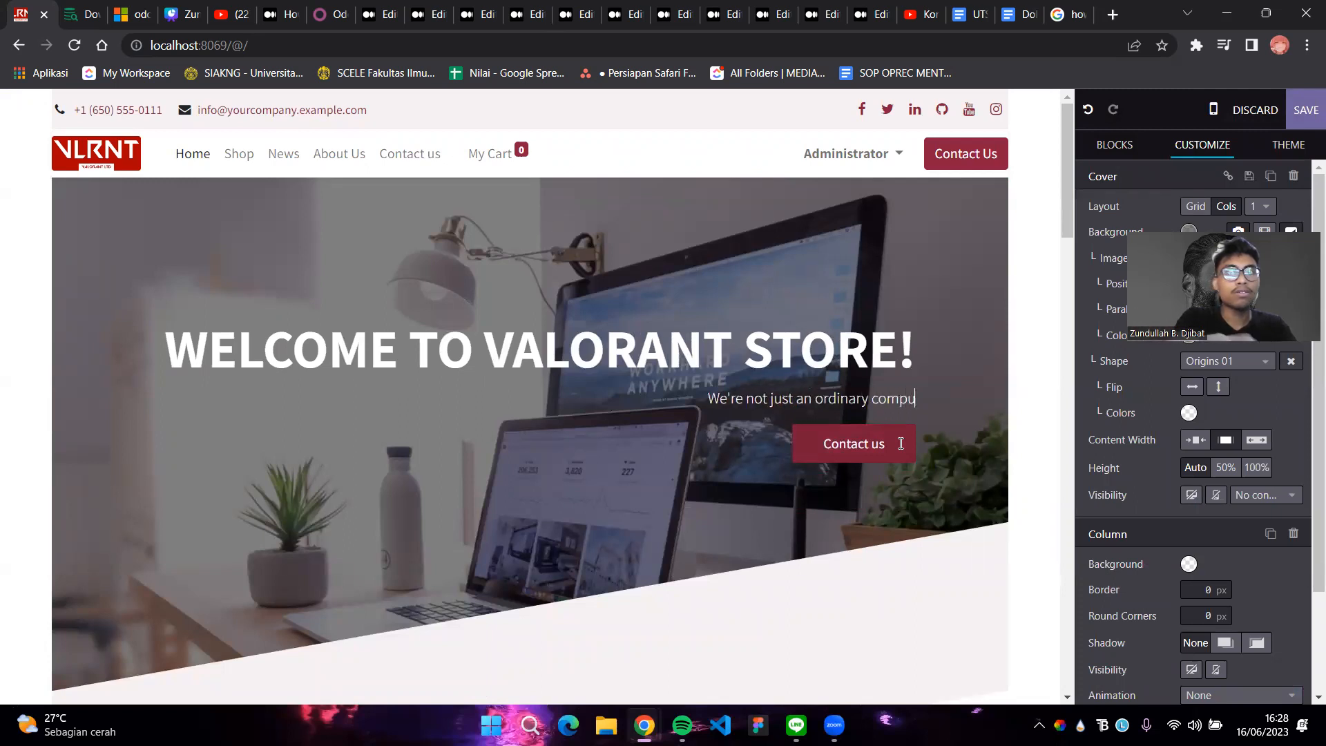
text(ter store)
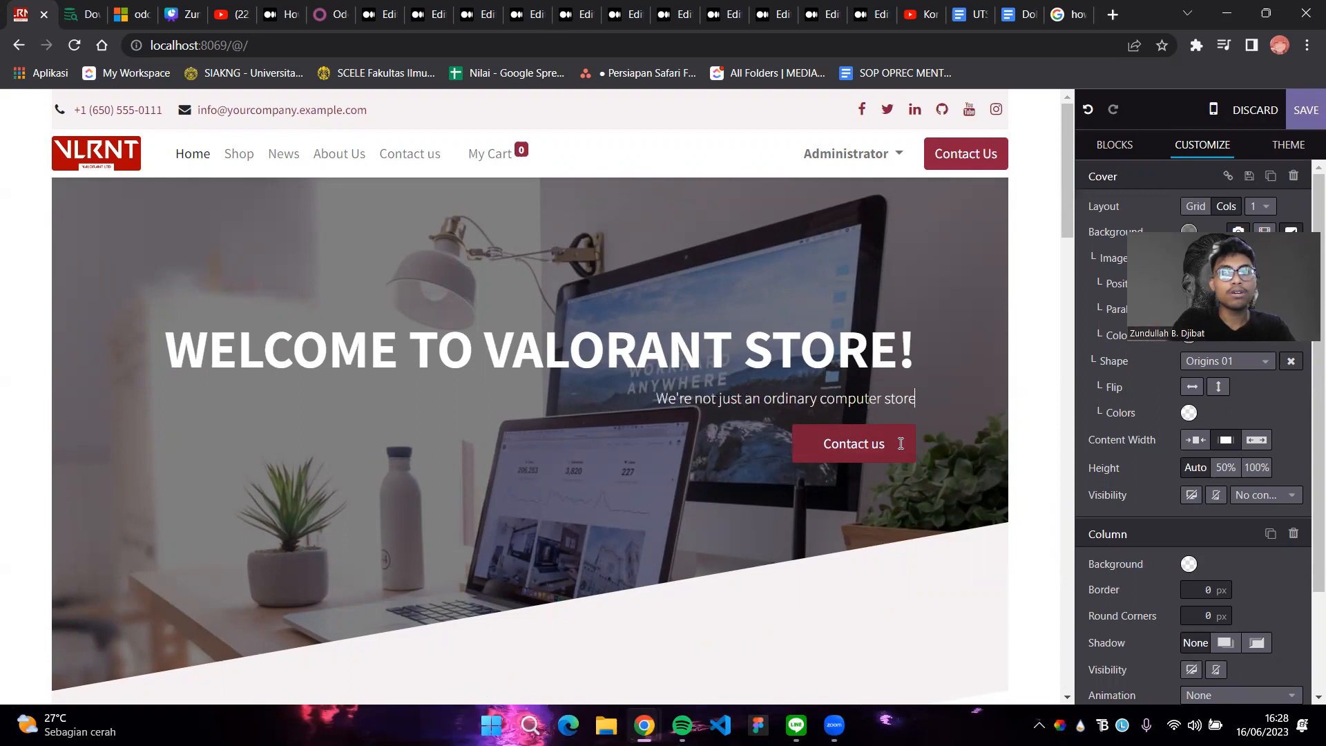
text(. We)
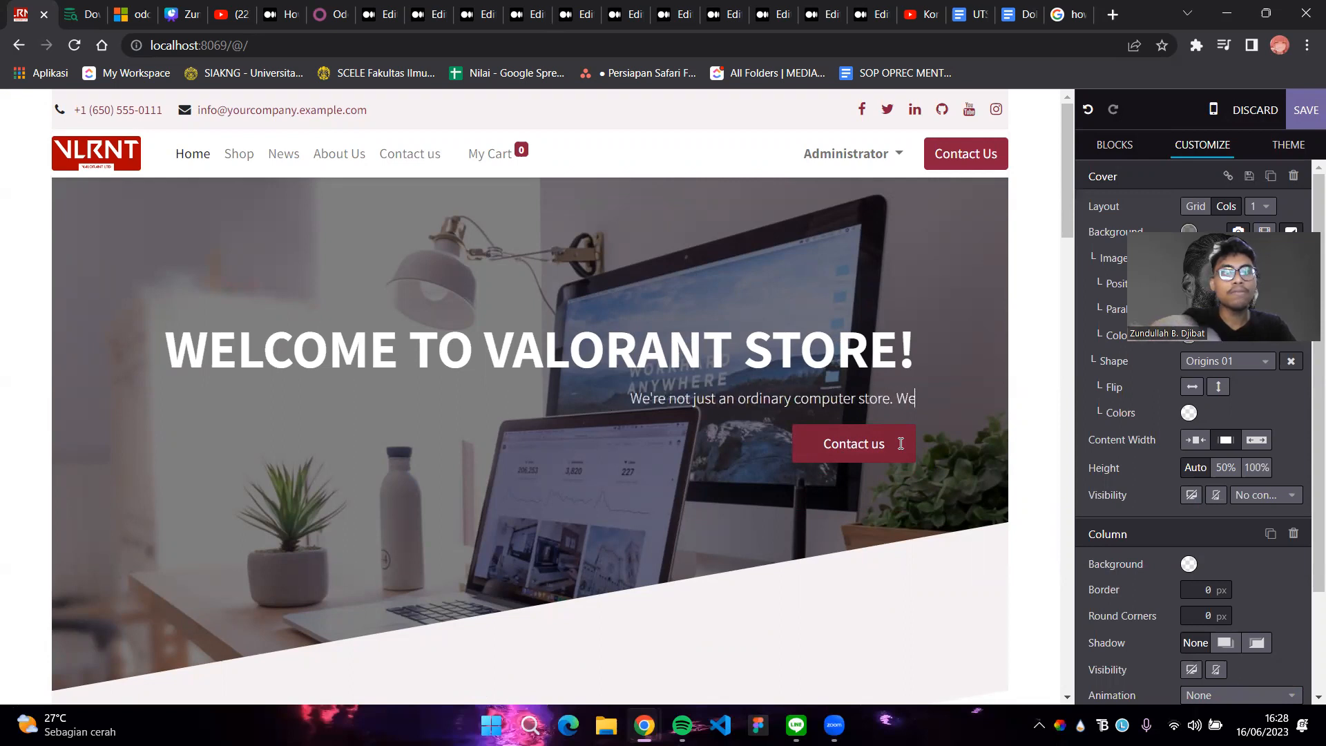
text( will help and assis)
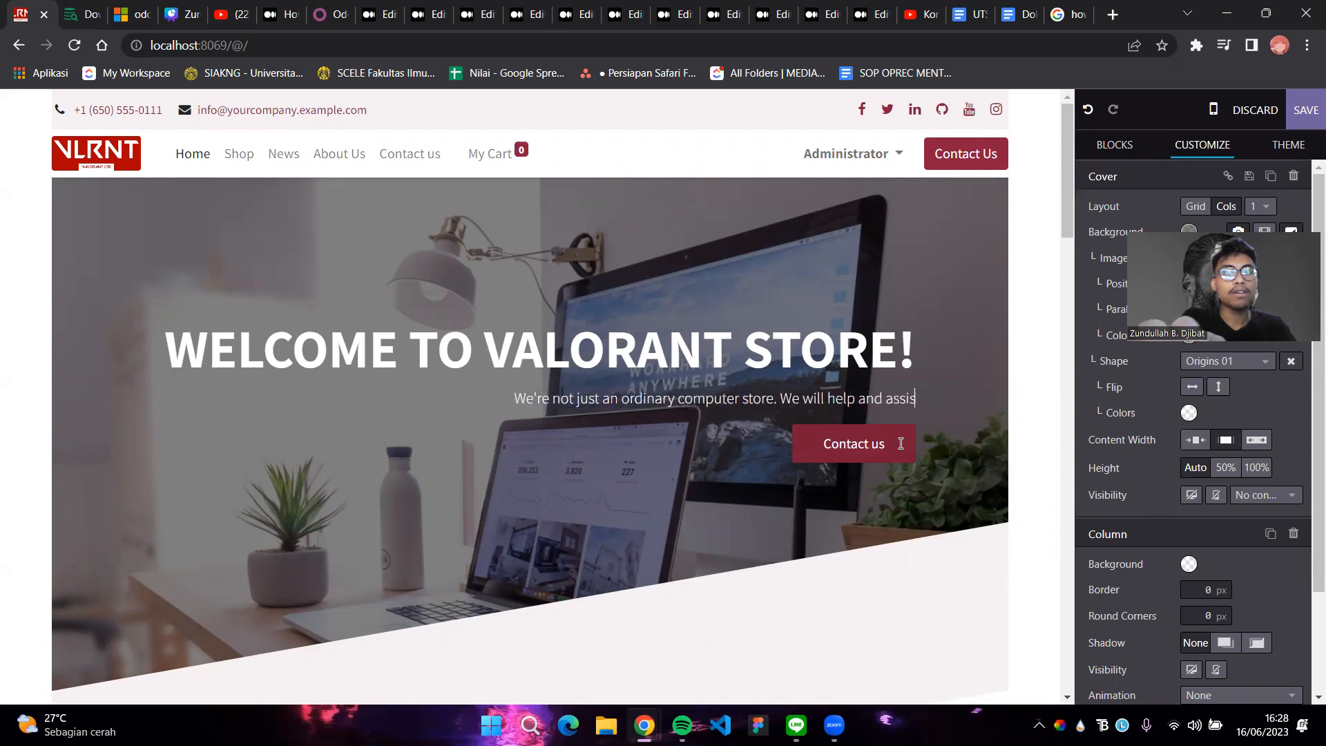
text(t)
text( o)
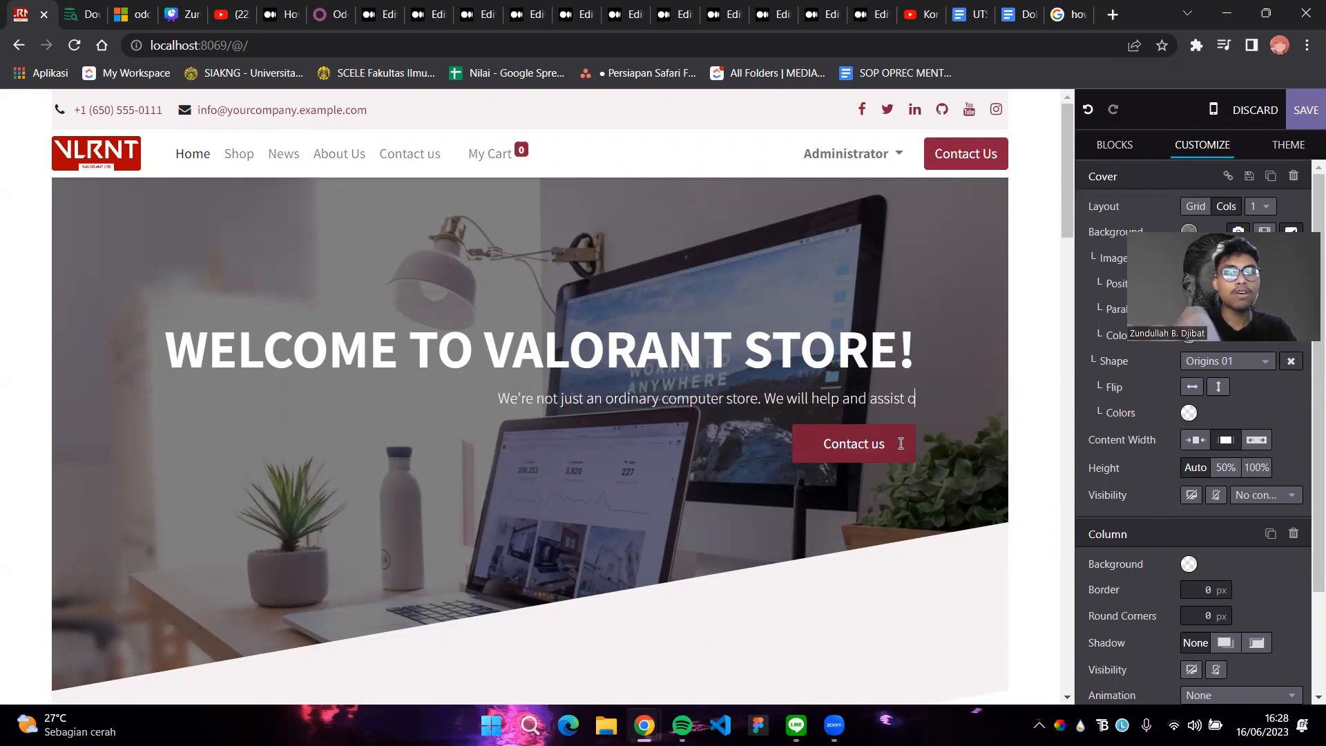
text(ur customer in building their dream computer)
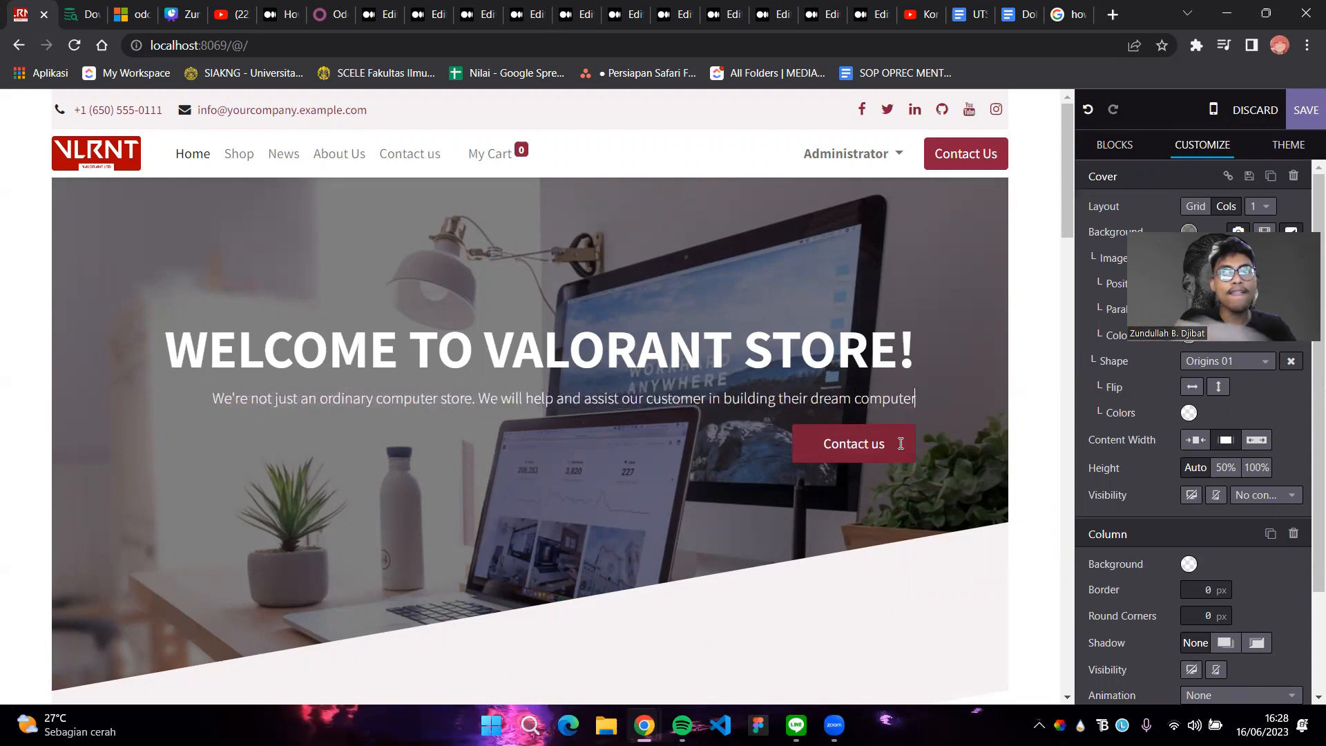
Break the line before 'in building' and append 'with our best services…at a reasonable prices.'
click(711, 399)
key(Return)
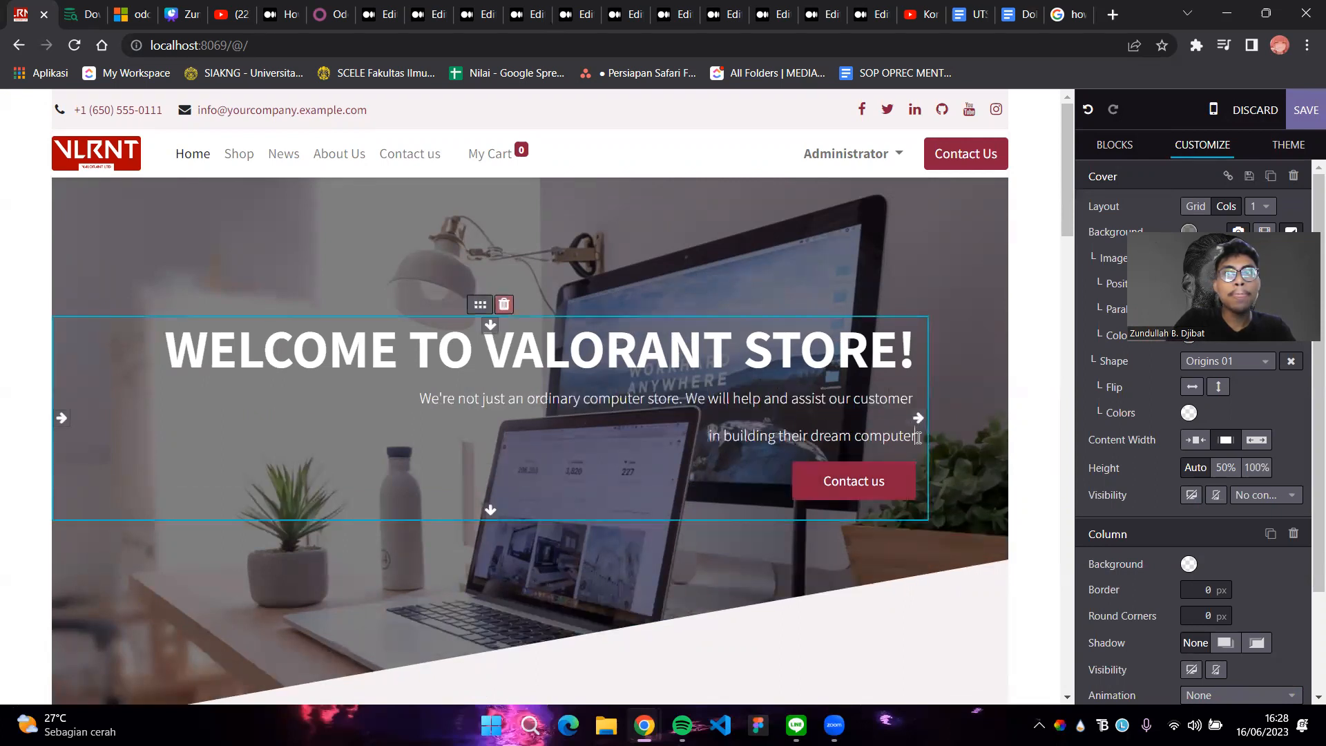
text(with our)
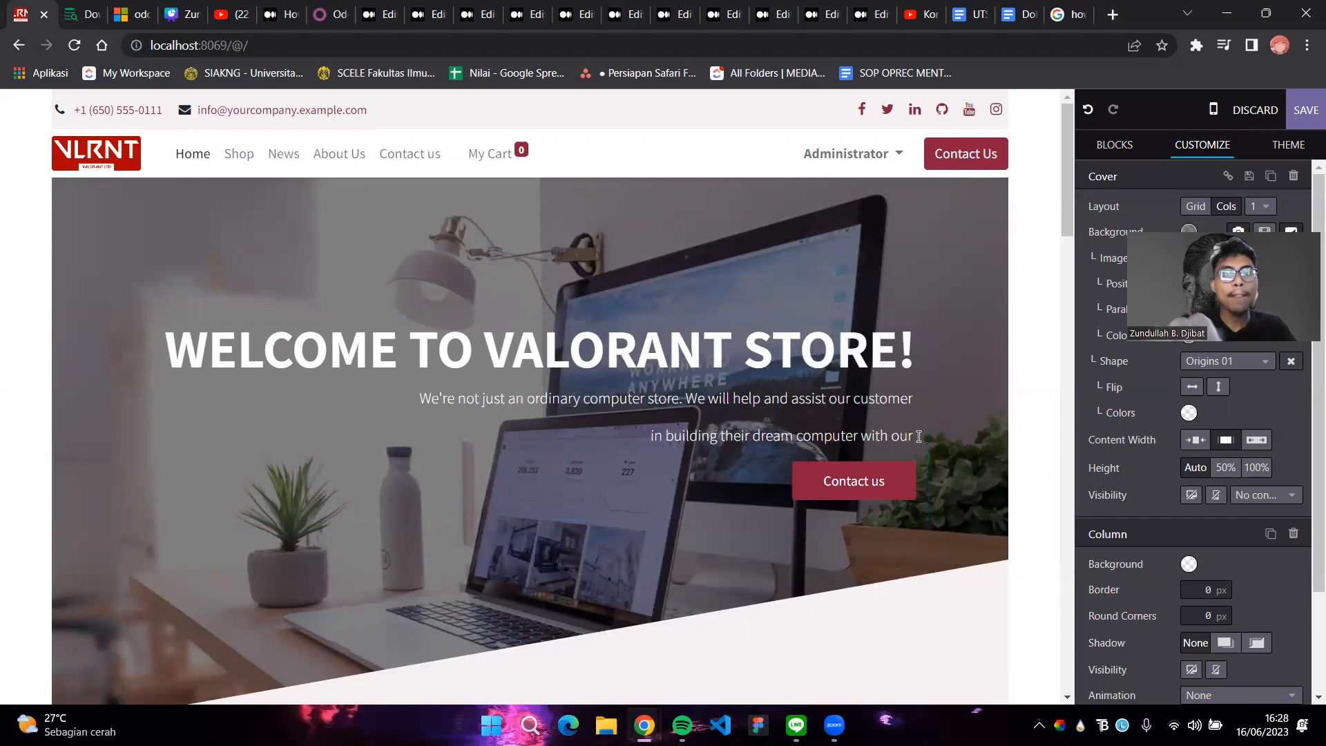
text( best)
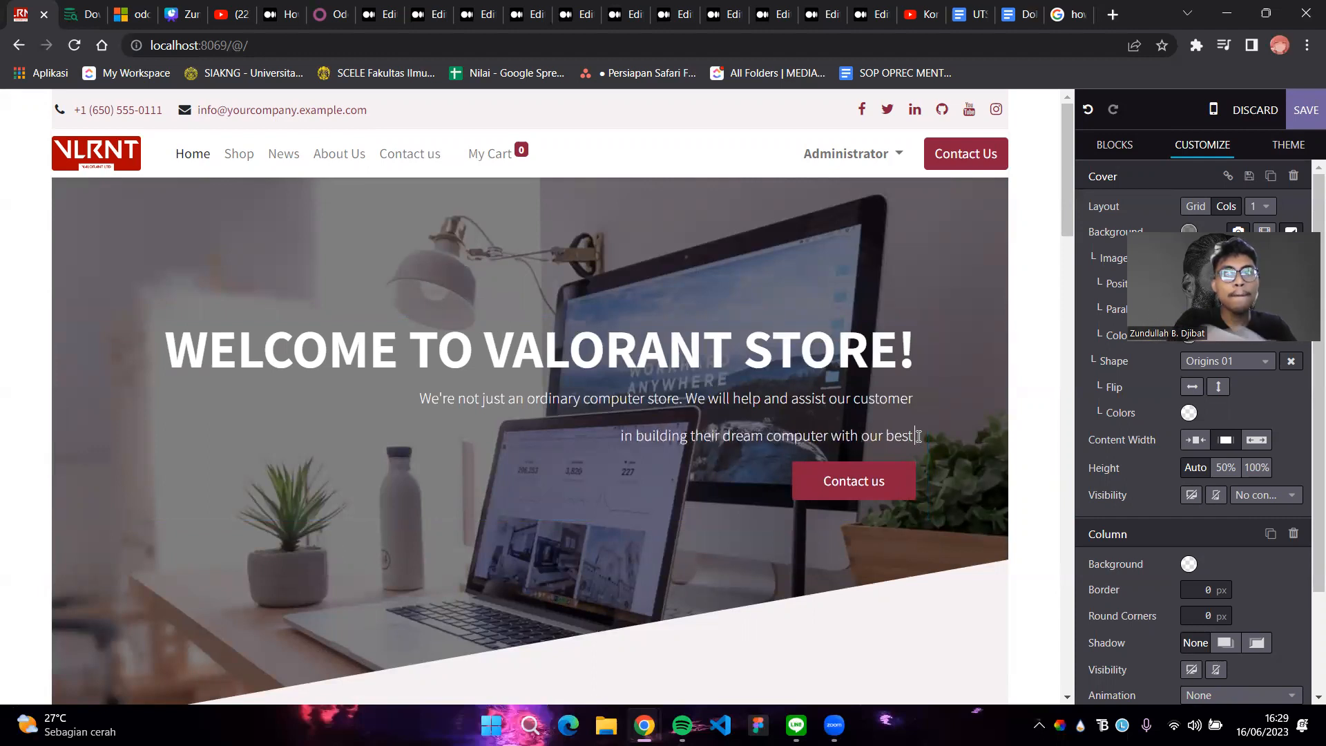
text( services and best product at a reasonable prices.)
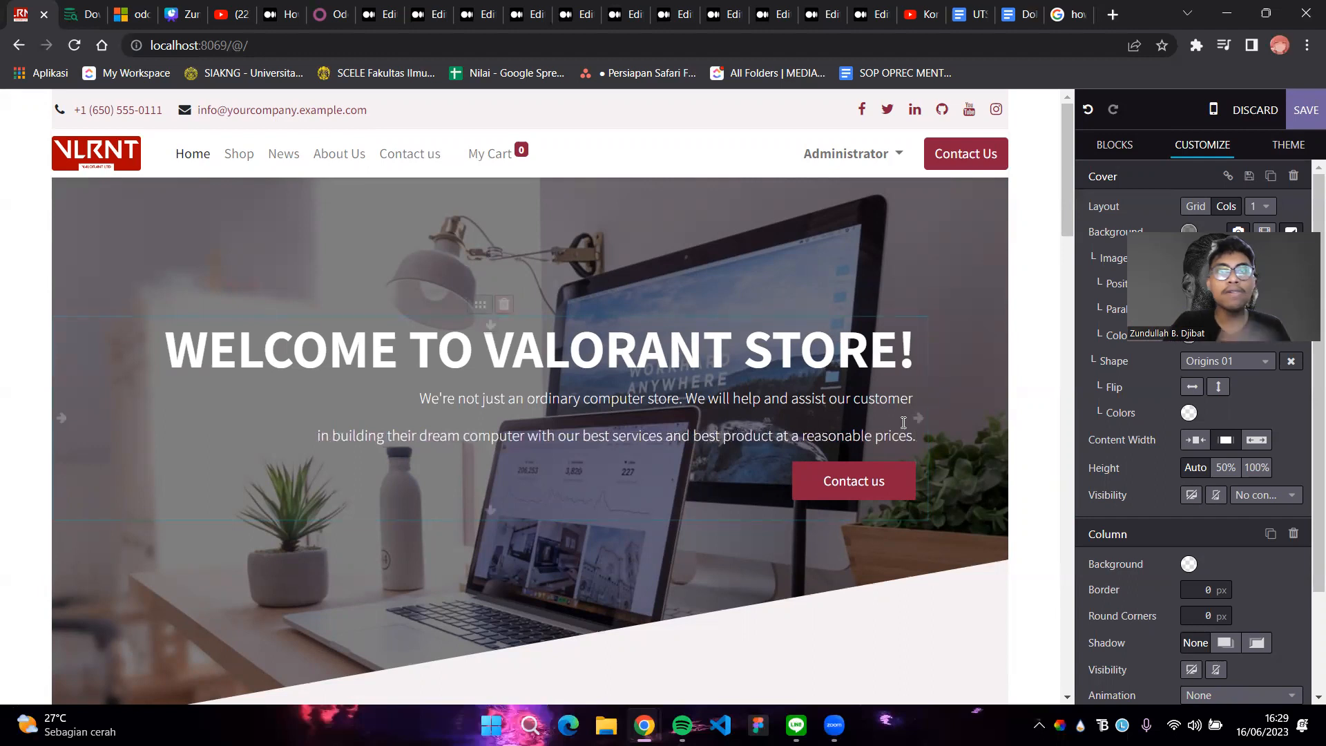
Save the homepage edits and scroll down to the 'Unique experiences to drive engagement' section
click(885, 480)
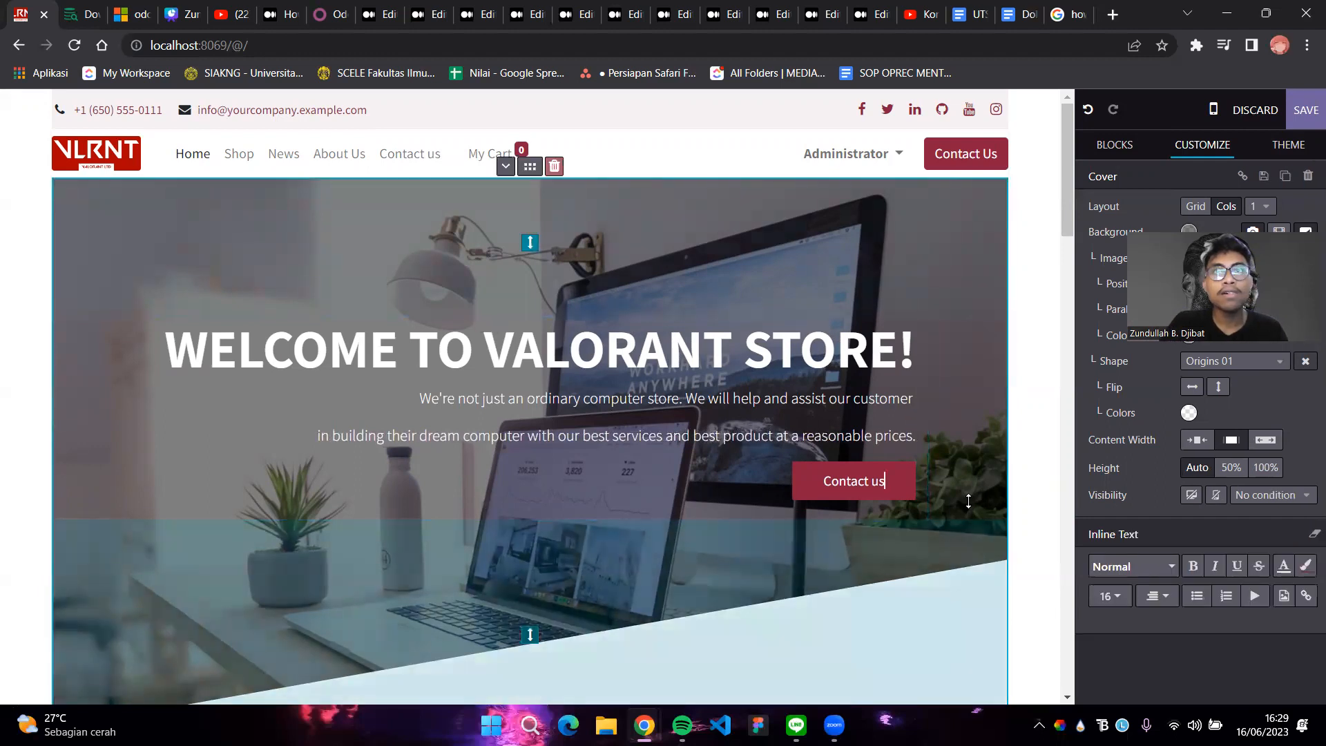
click(1288, 143)
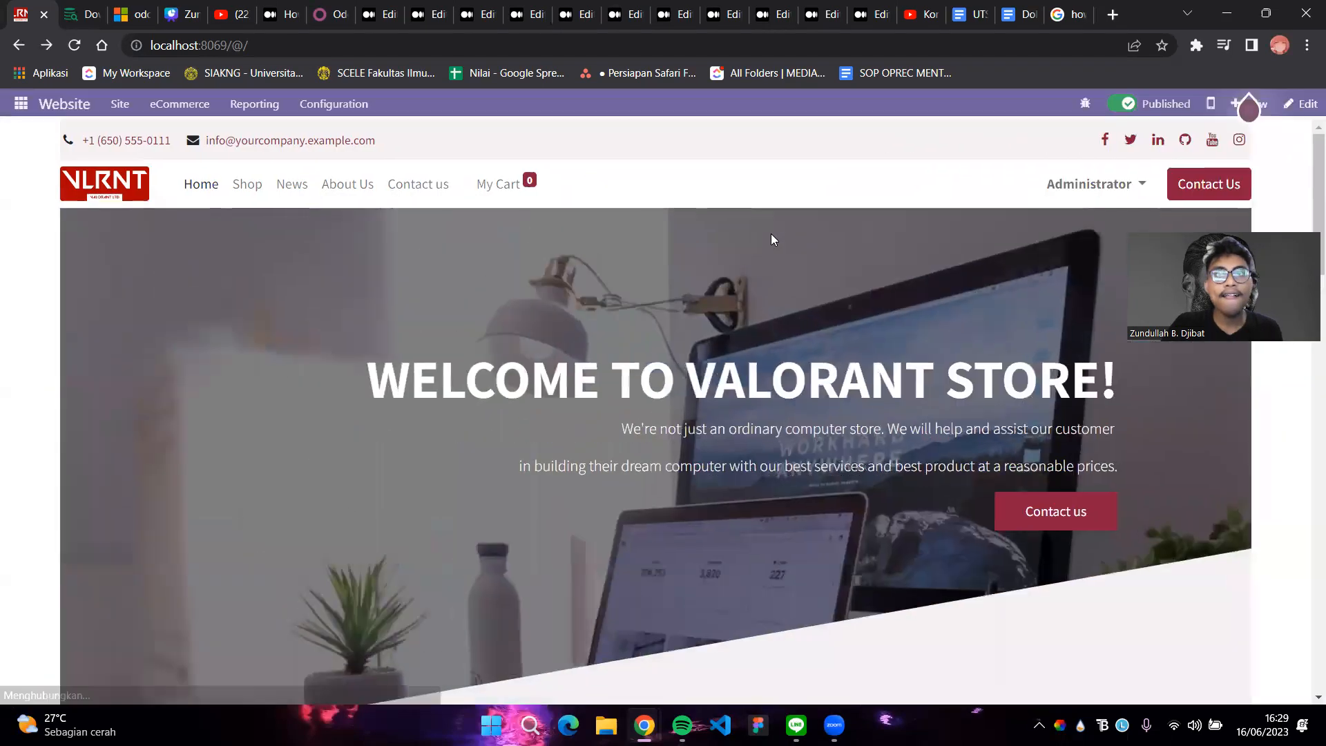
scroll(770, 234, down, 5)
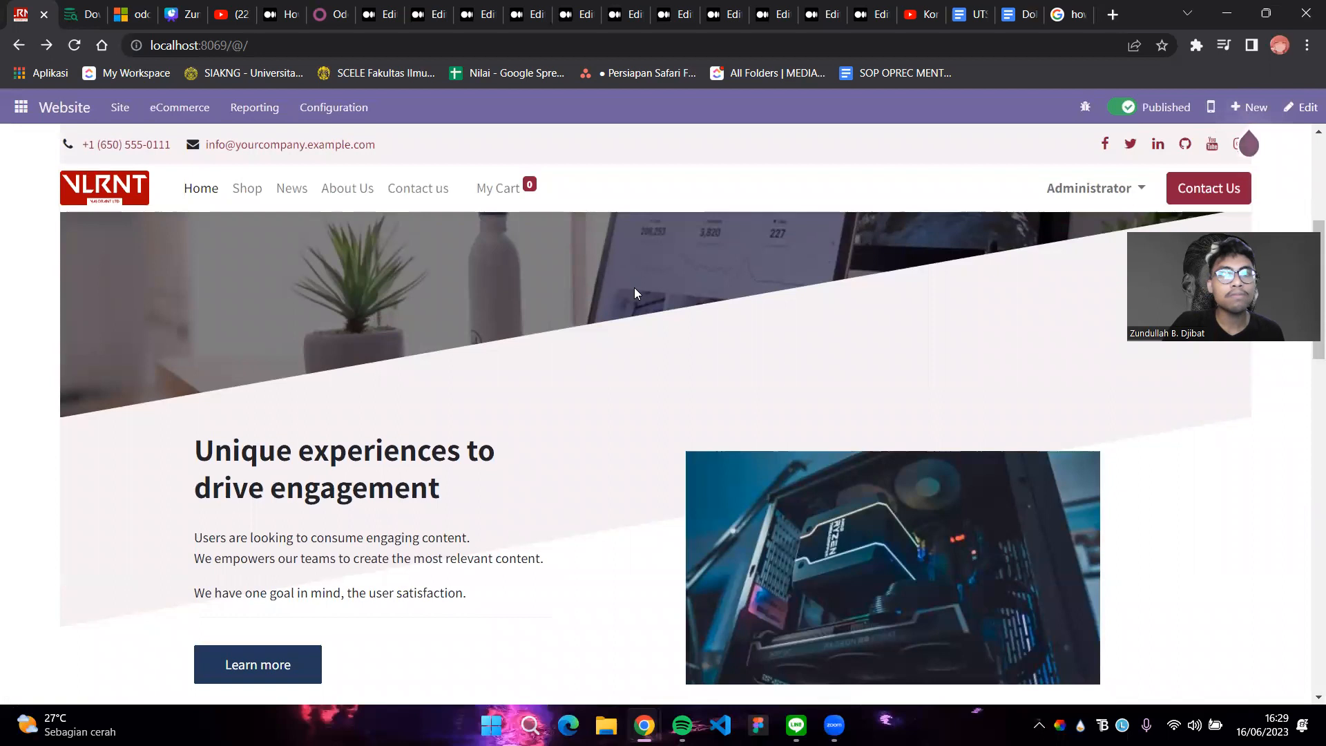
scroll(634, 293, down, 3)
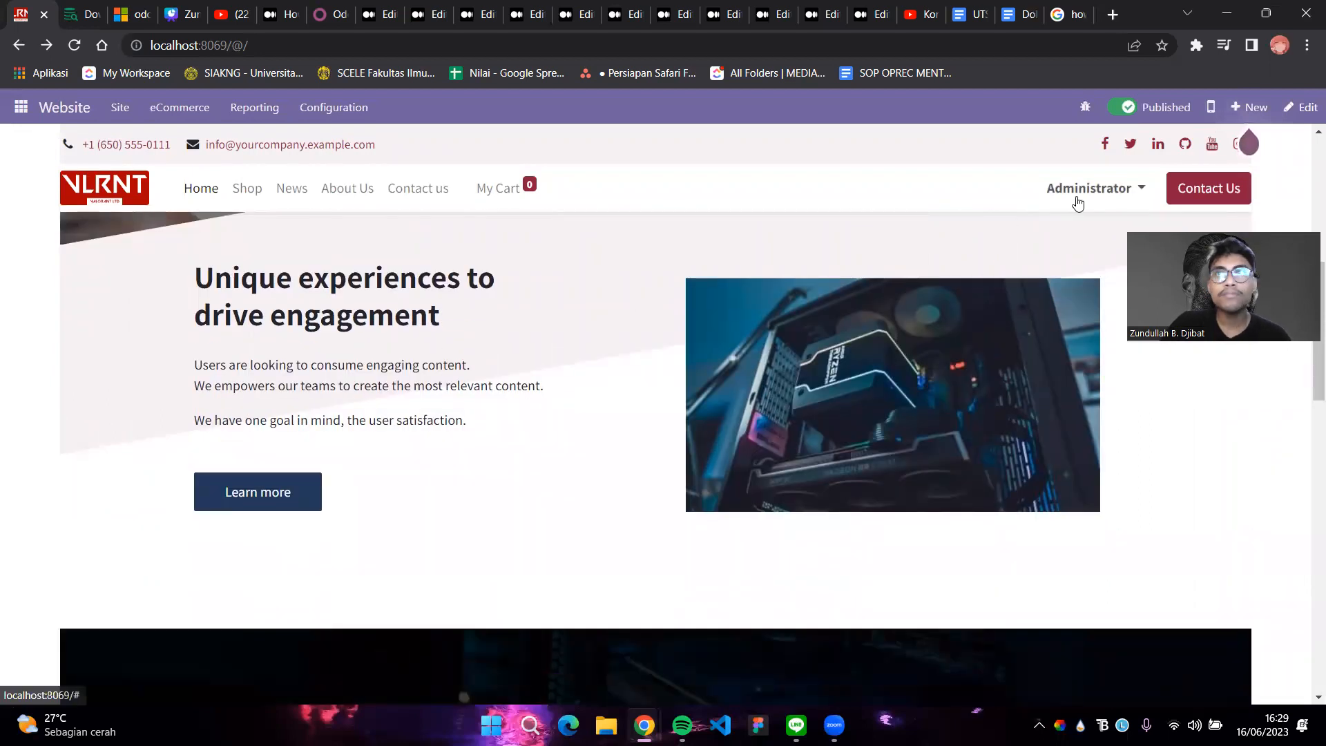
Re-enter edit mode and retitle the section 'Need new upgrade for your PC, or build a new one?'
click(1302, 107)
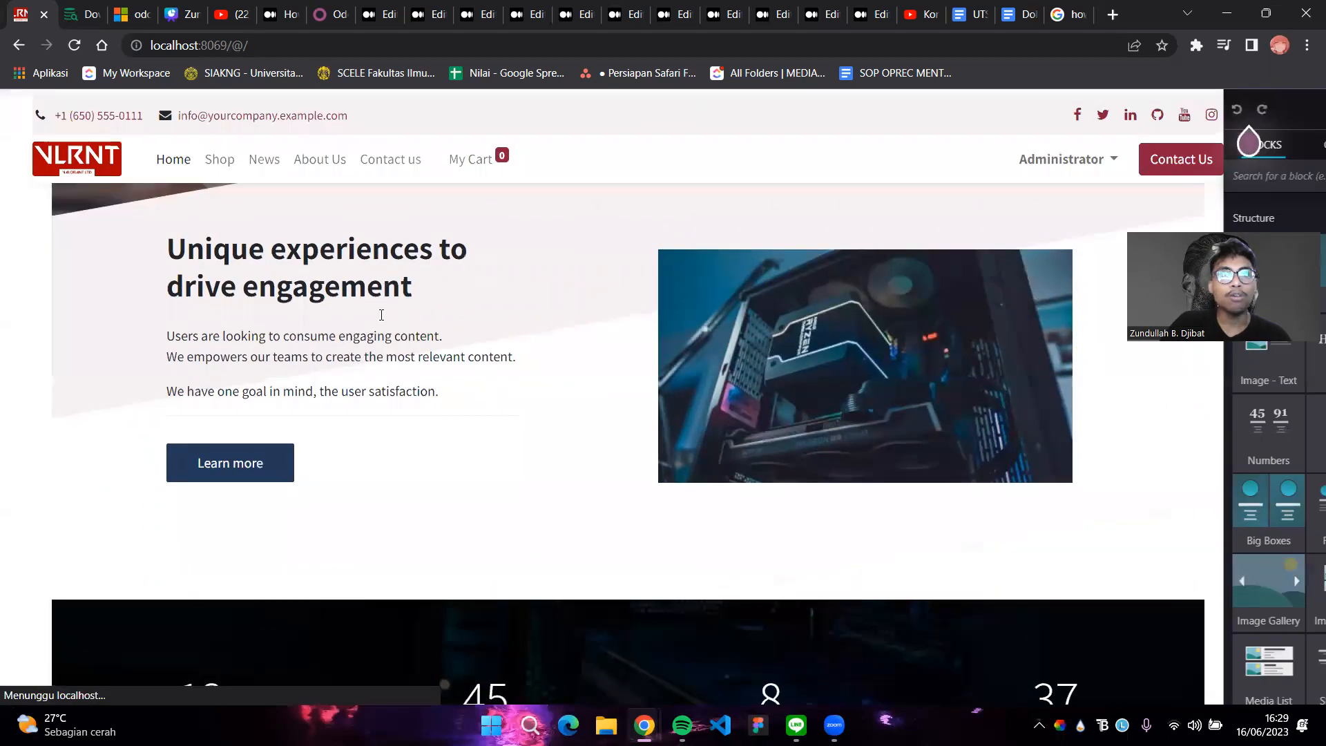
drag(381, 314, 149, 250)
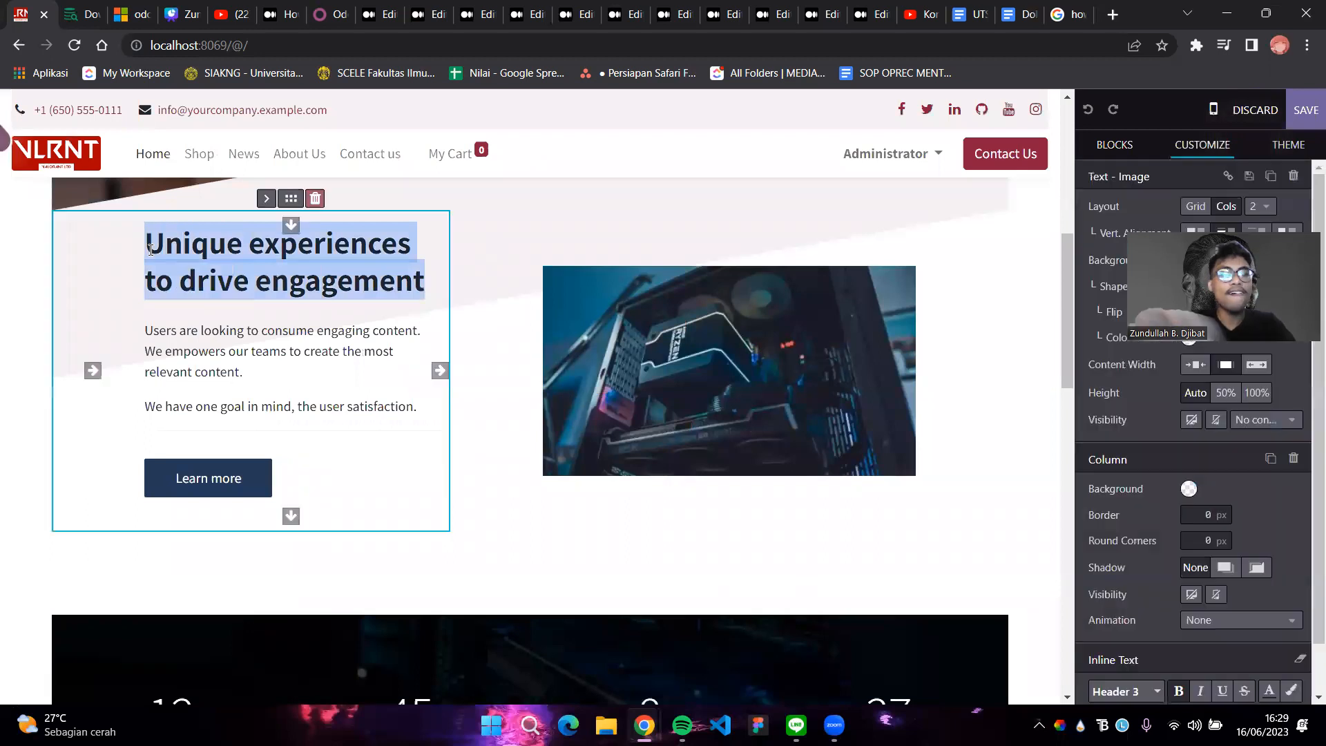
text(Nees)
key(BackSpace)
text(d )
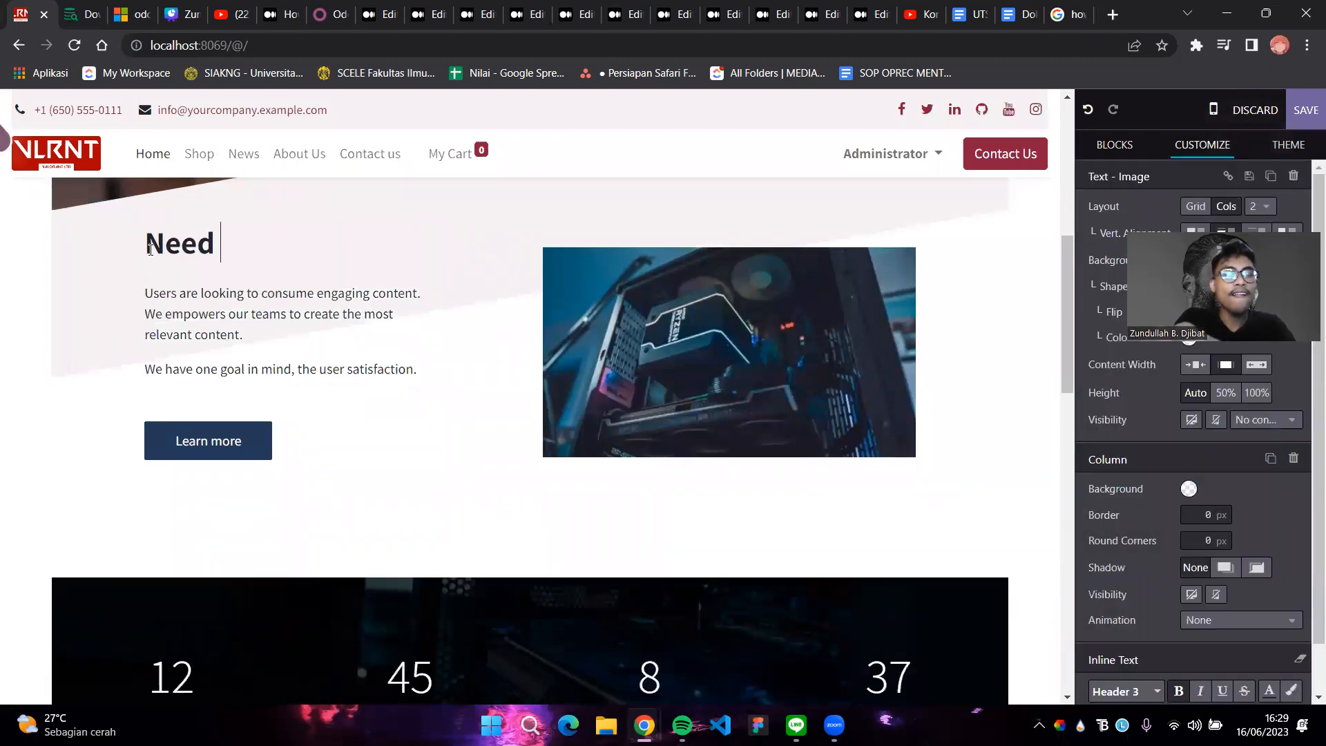
text(upg)
key(BackSpace)
key(BackSpace)
key(BackSpace)
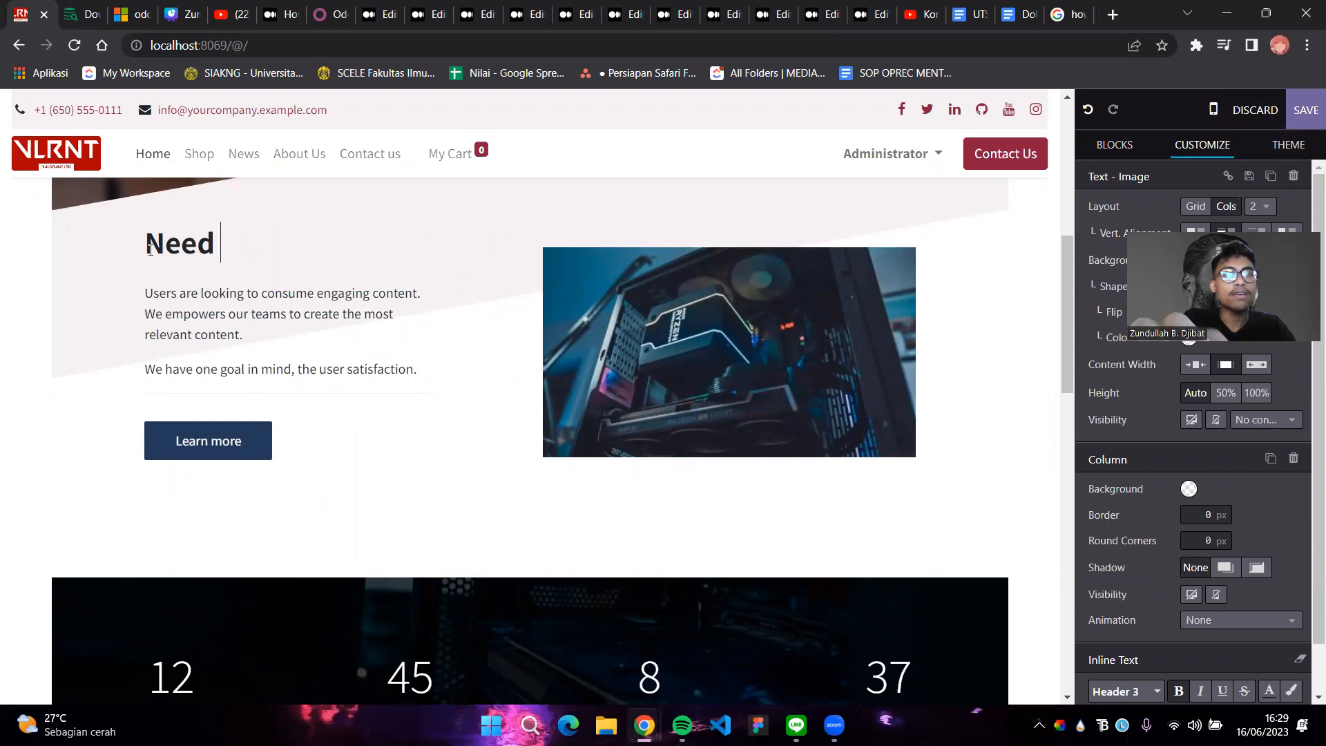
text(new upgrade f)
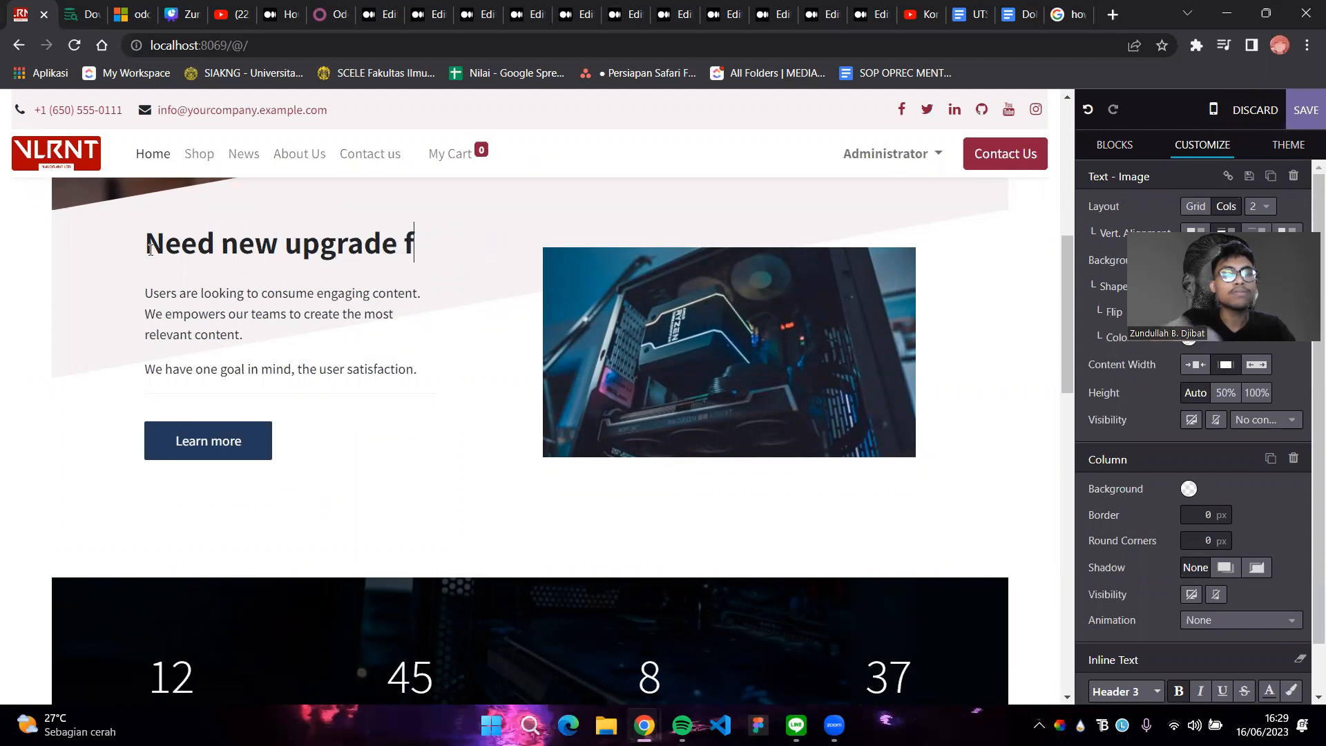
text(pr)
key(BackSpace)
key(BackSpace)
text(or )
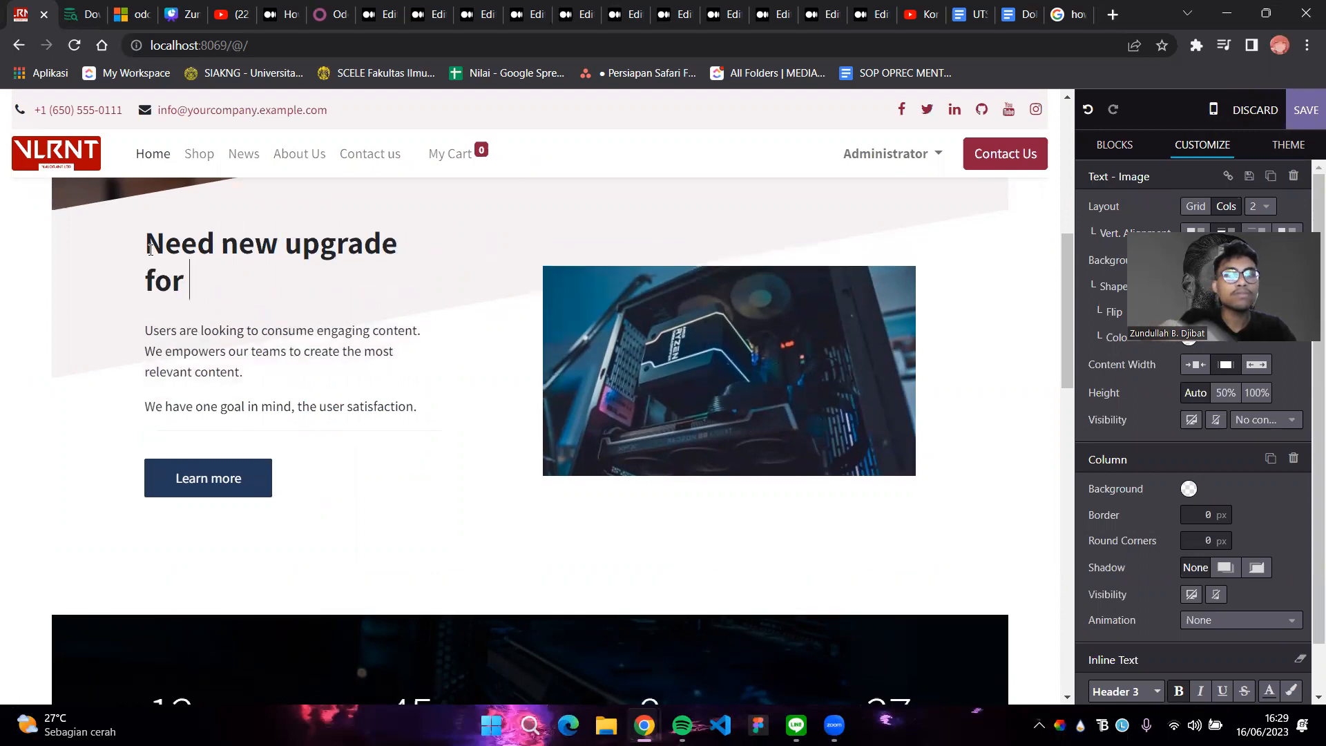
text(your PC)
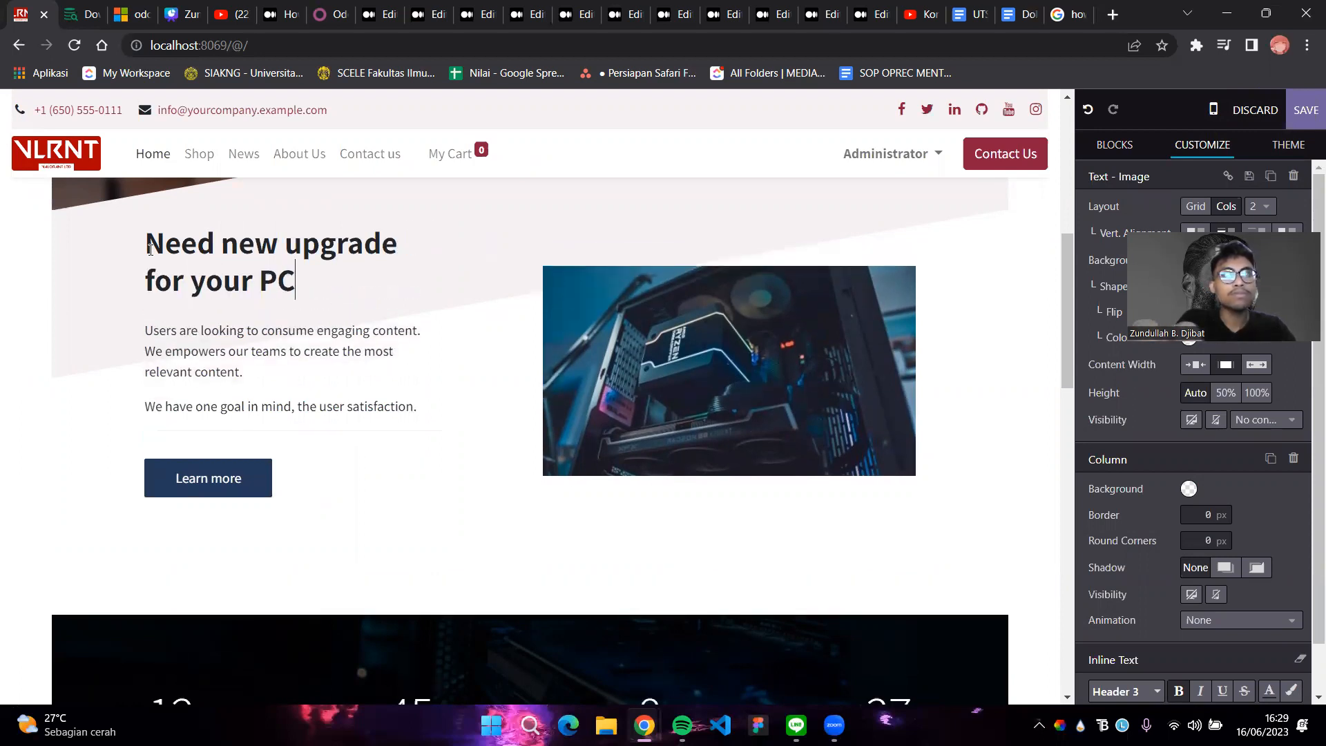
text(, or b)
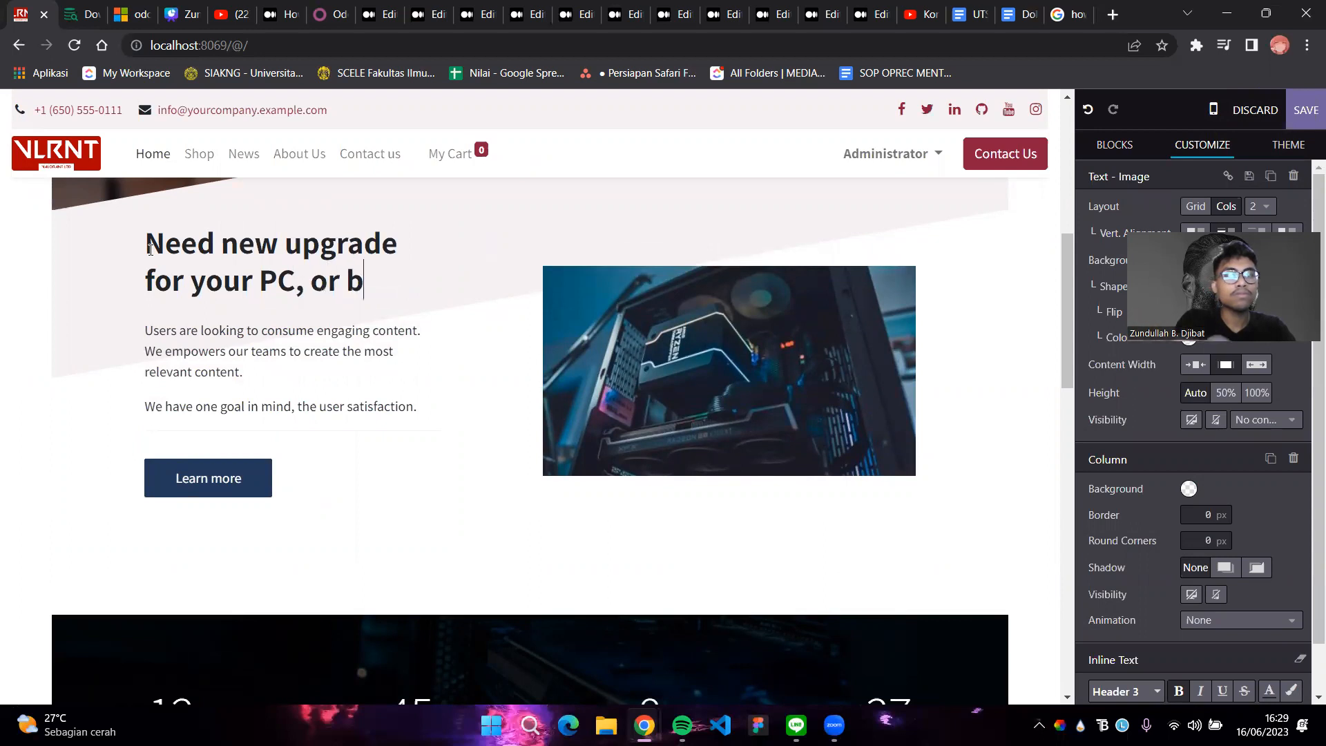
text(uild a new)
key(BackSpace)
text(ew one?)
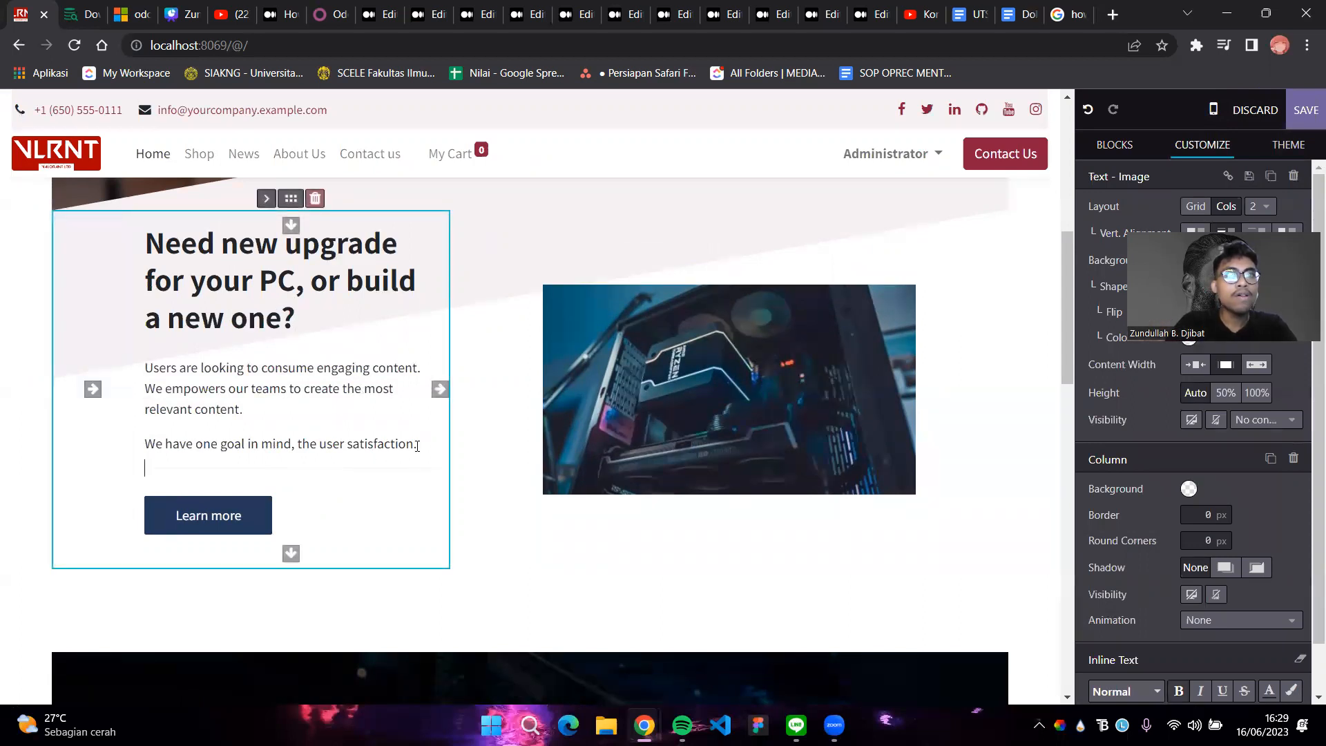
drag(415, 445, 146, 366)
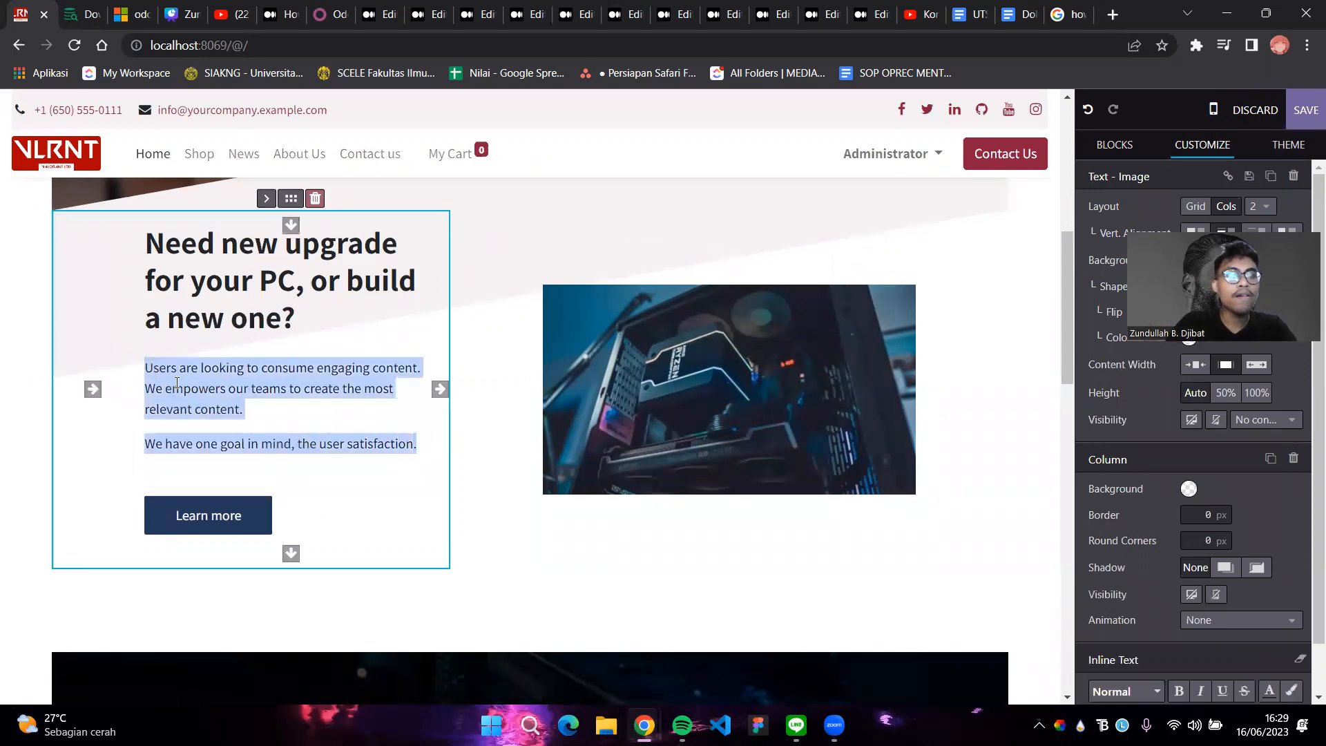
Start the paragraph with 'In Valorant Store, we provide the best quality product with tons of variations'
text(W)
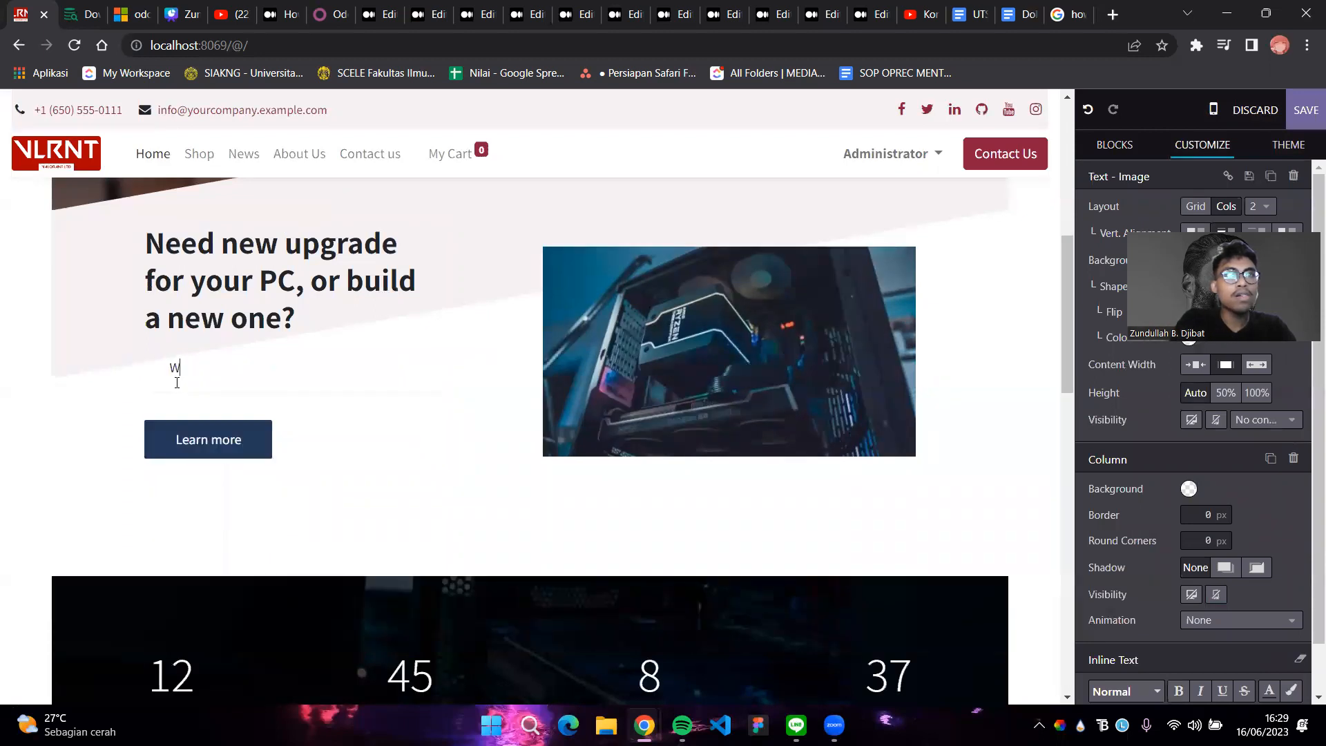
key(BackSpace)
key(BackSpace)
text(In )
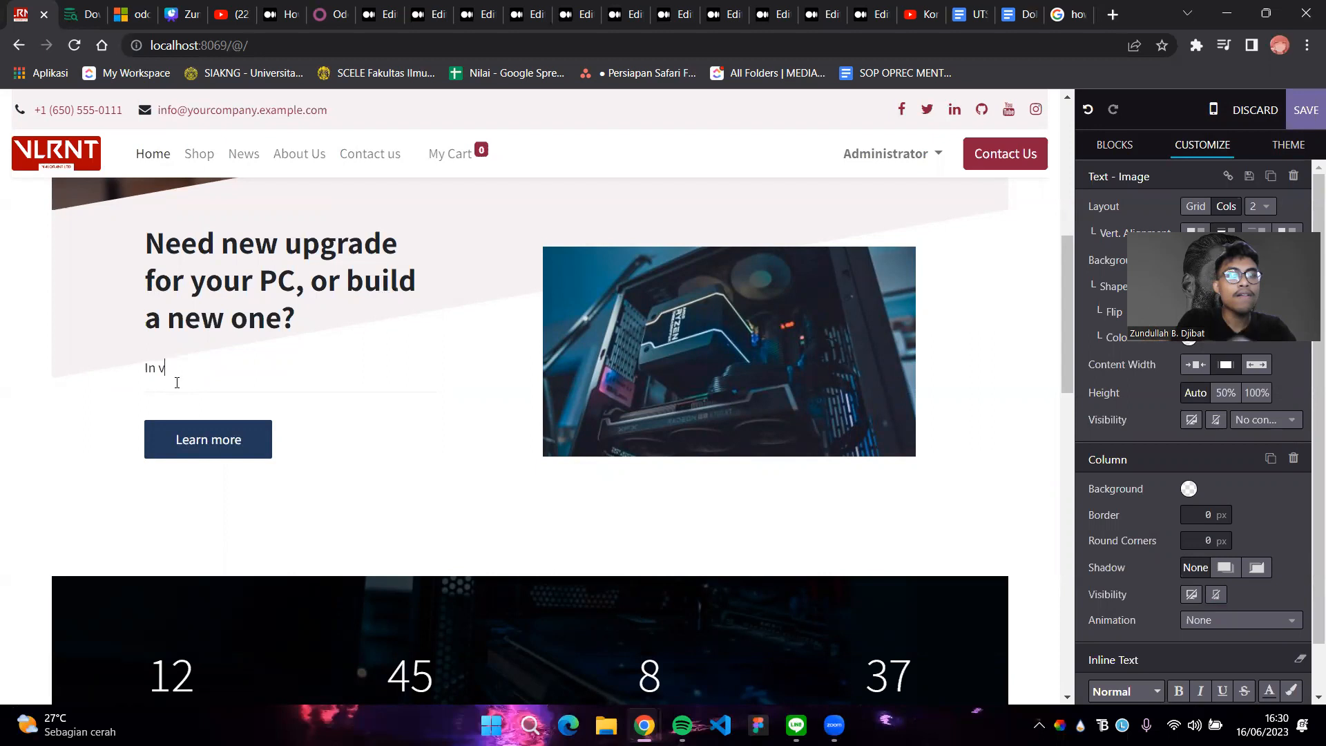
text(valoran)
key(BackSpace)
key(BackSpace)
key(BackSpace)
key(BackSpace)
key(BackSpace)
key(BackSpace)
key(BackSpace)
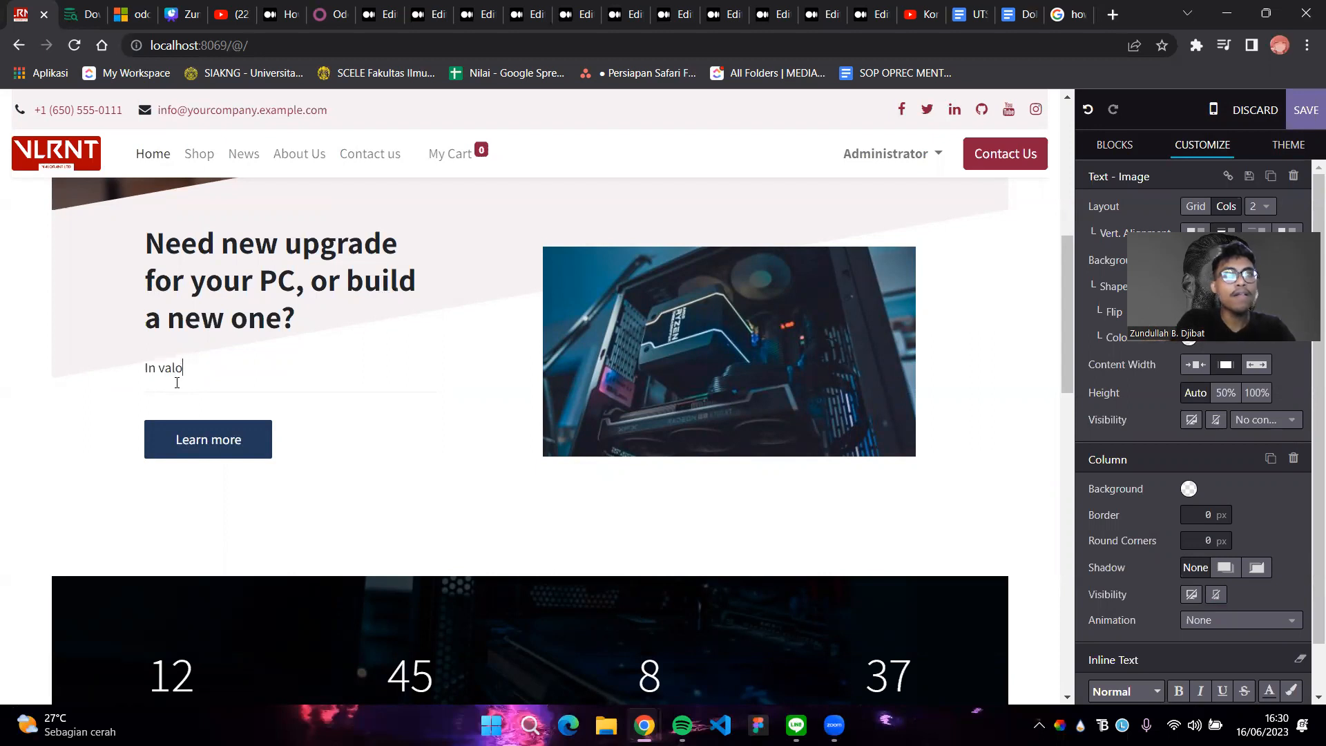
text(Valorant)
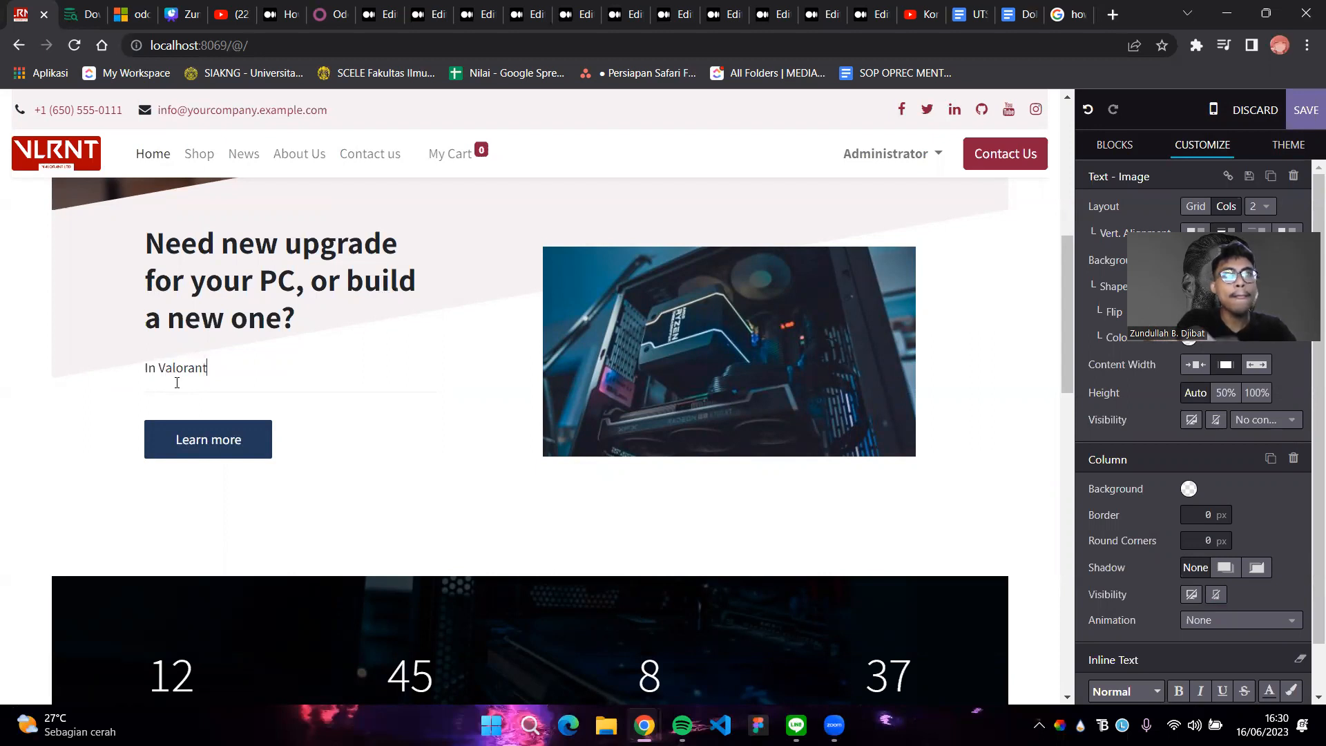
text( Store, we provide the best qua)
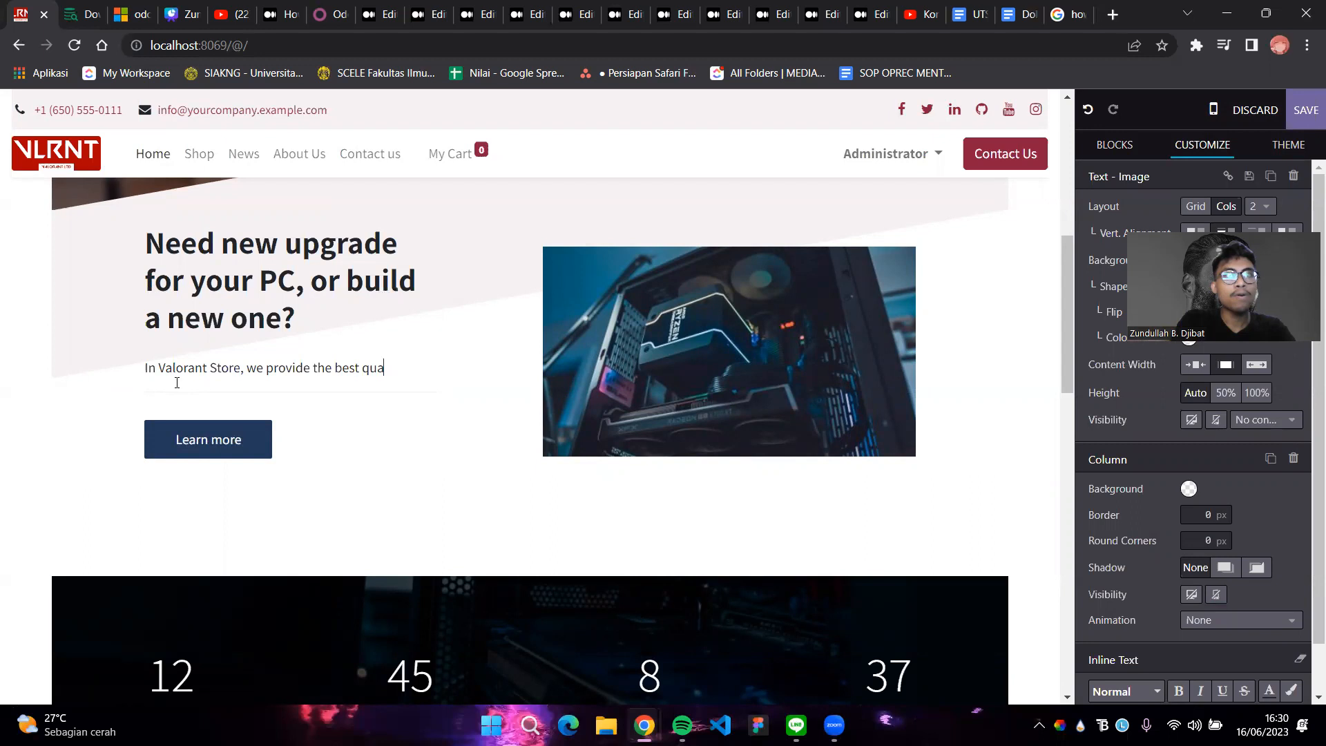
text(lity produc)
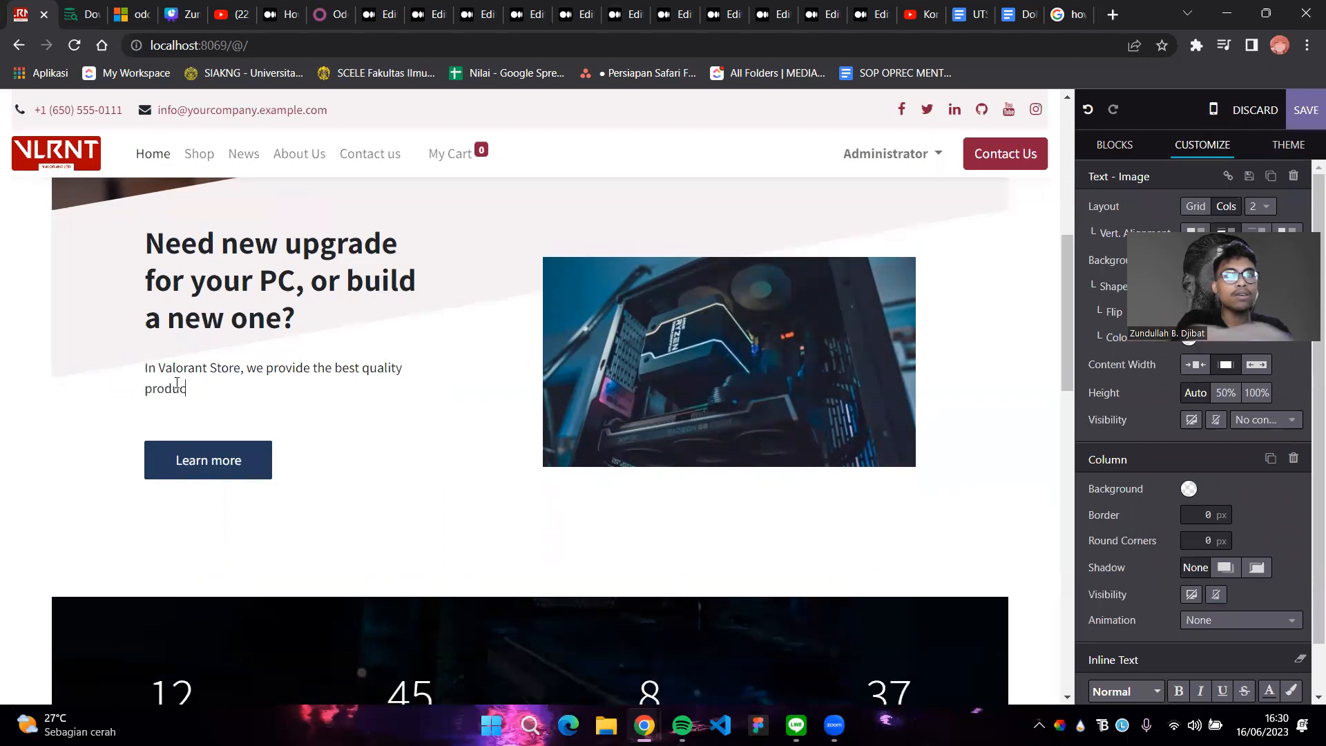
text(t with ton)
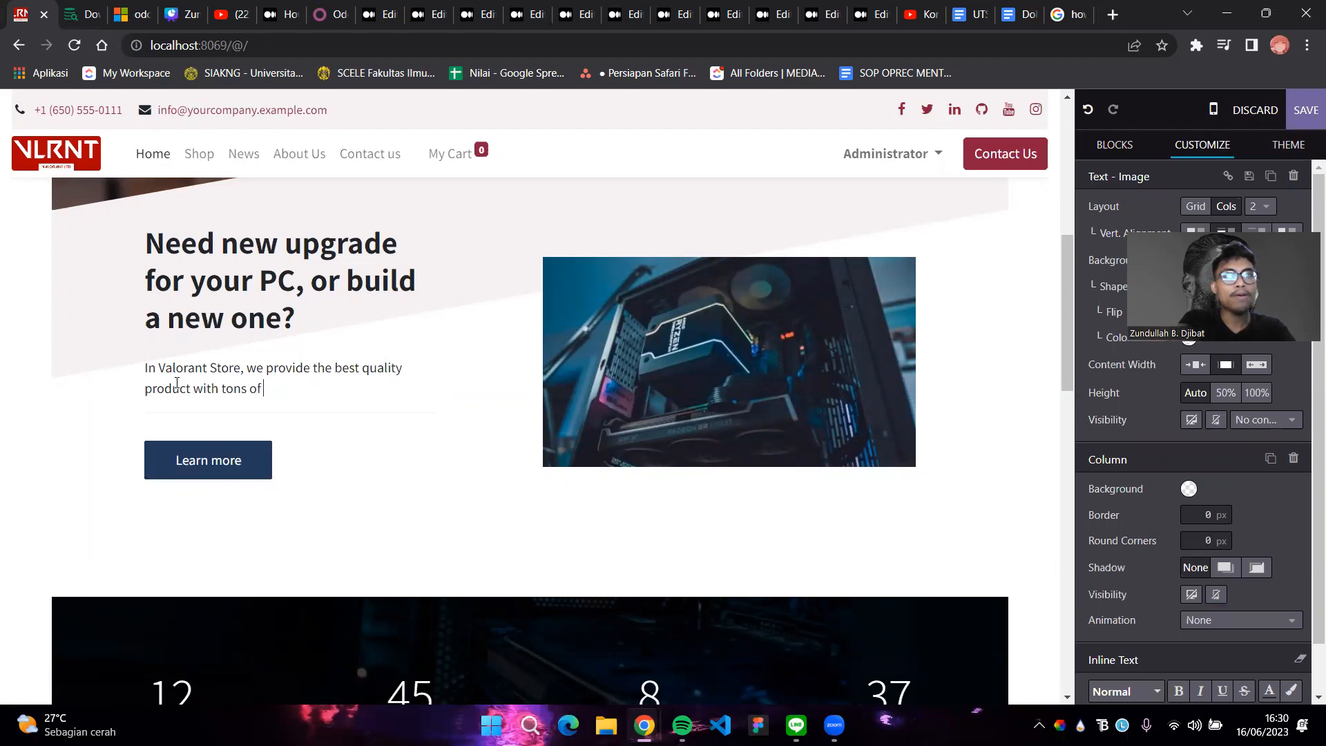
text(s of variations in model, bran)
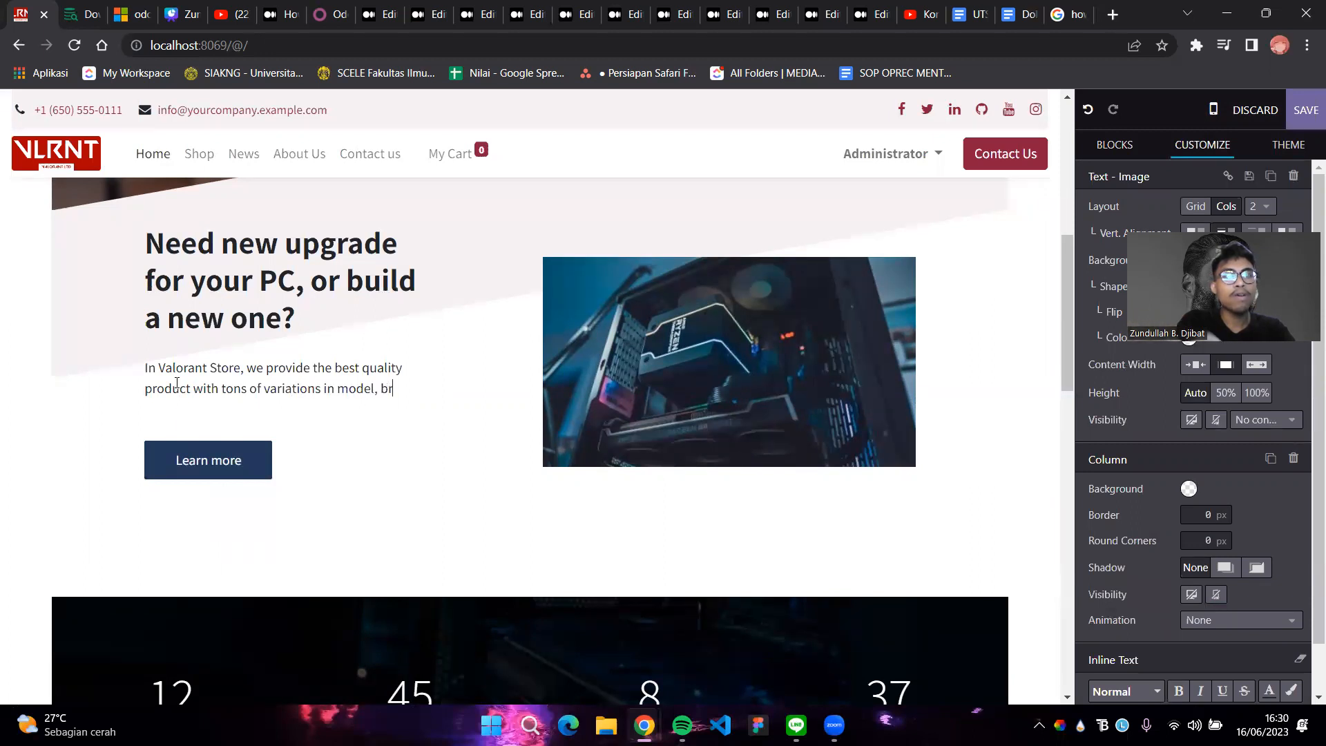
key(BackSpace)
key(BackSpace)
key(BackSpace)
key(BackSpace)
key(BackSpace)
key(BackSpace)
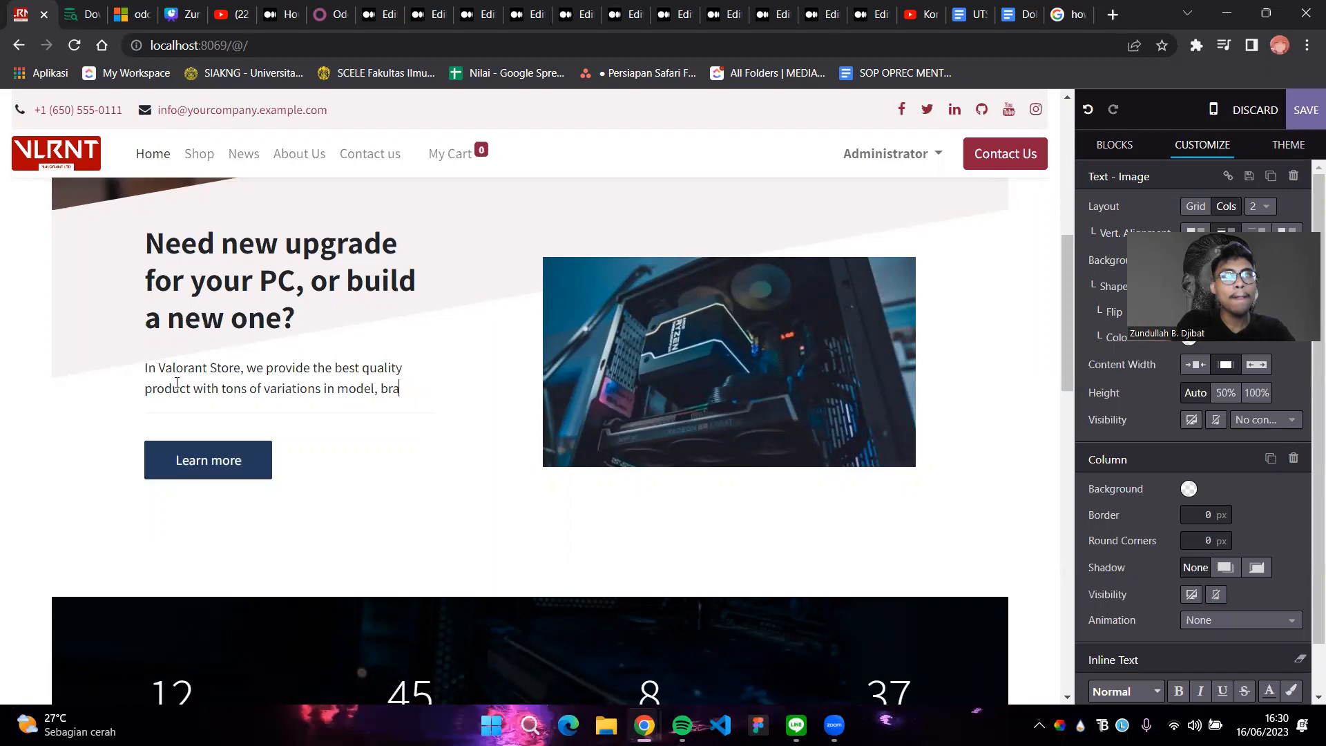
key(BackSpace)
key(BackSpace)
key(BackSpace)
key(BackSpace)
key(BackSpace)
key(BackSpace)
key(BackSpace)
key(BackSpace)
key(BackSpace)
key(BackSpace)
key(BackSpace)
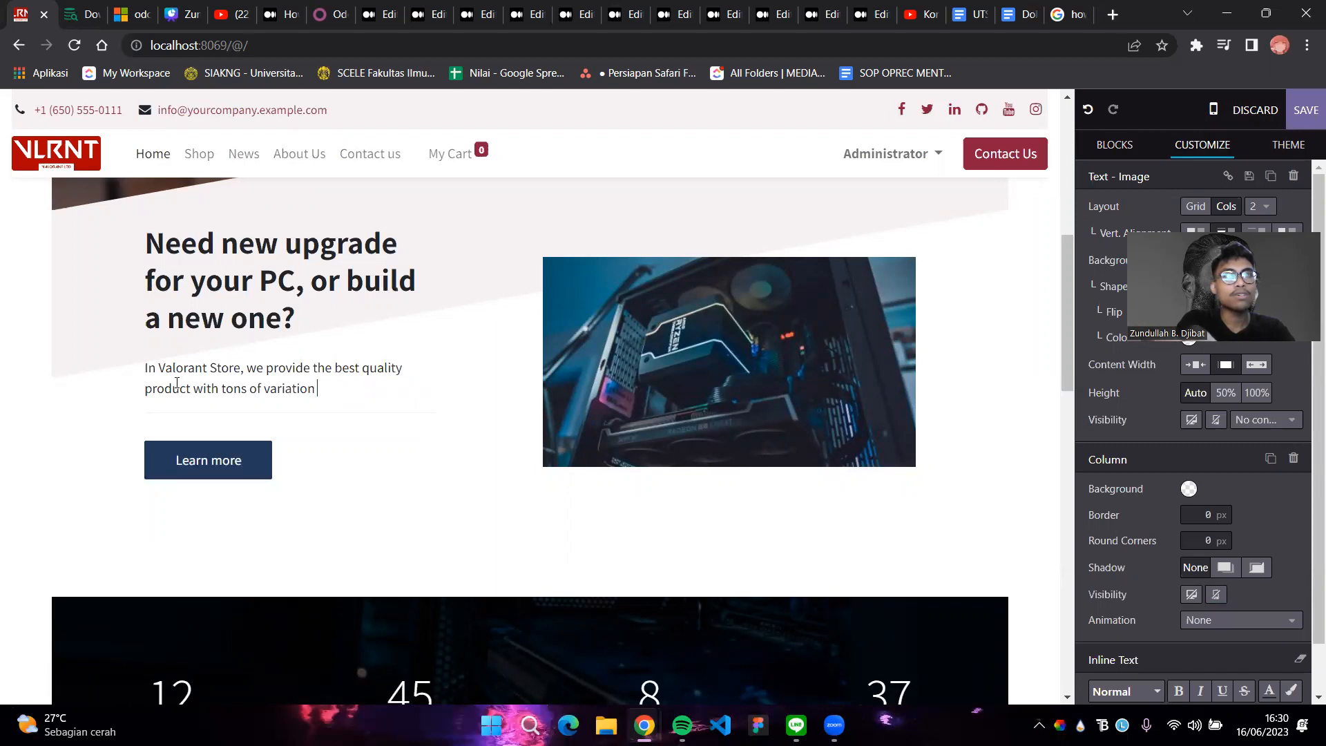
Finish it with 'in models, brands, types, etc. Anything you want, we got your back' and save
text(n in models, nb)
key(BackSpace)
key(BackSpace)
text(brands, )
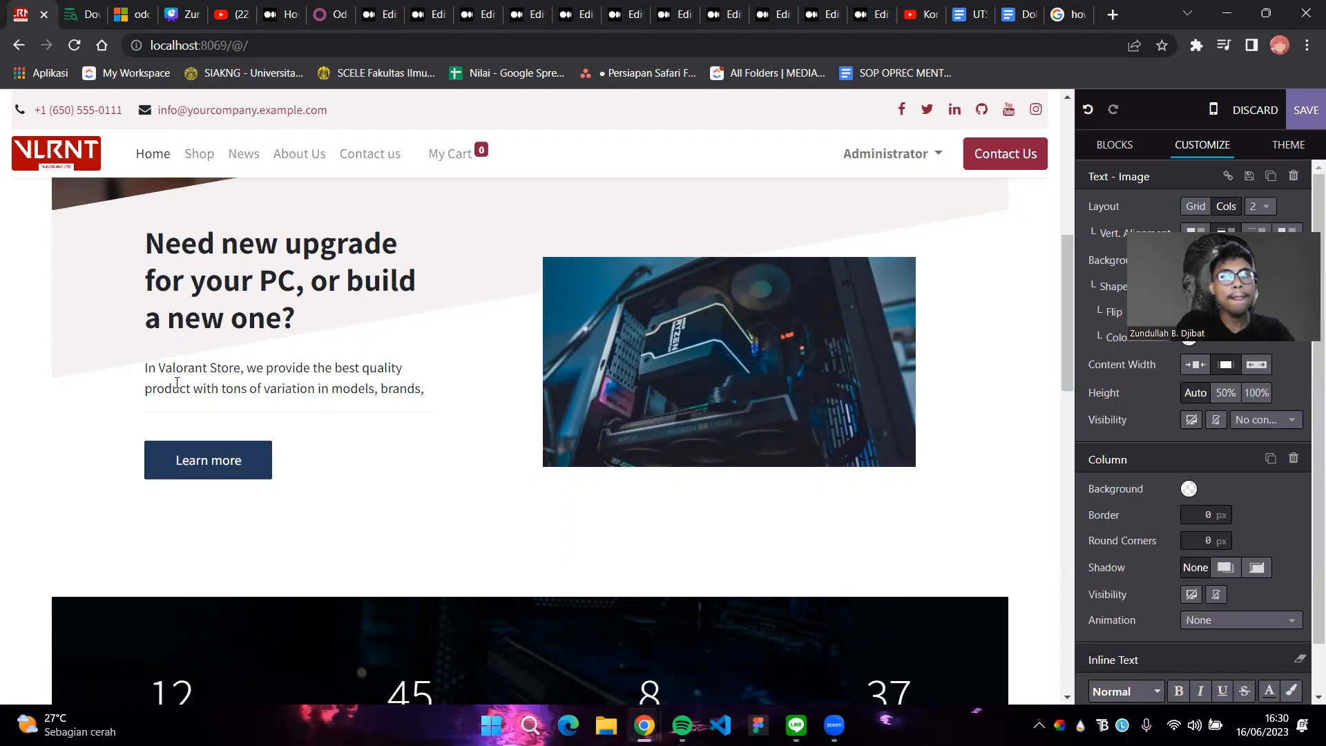
text(types)
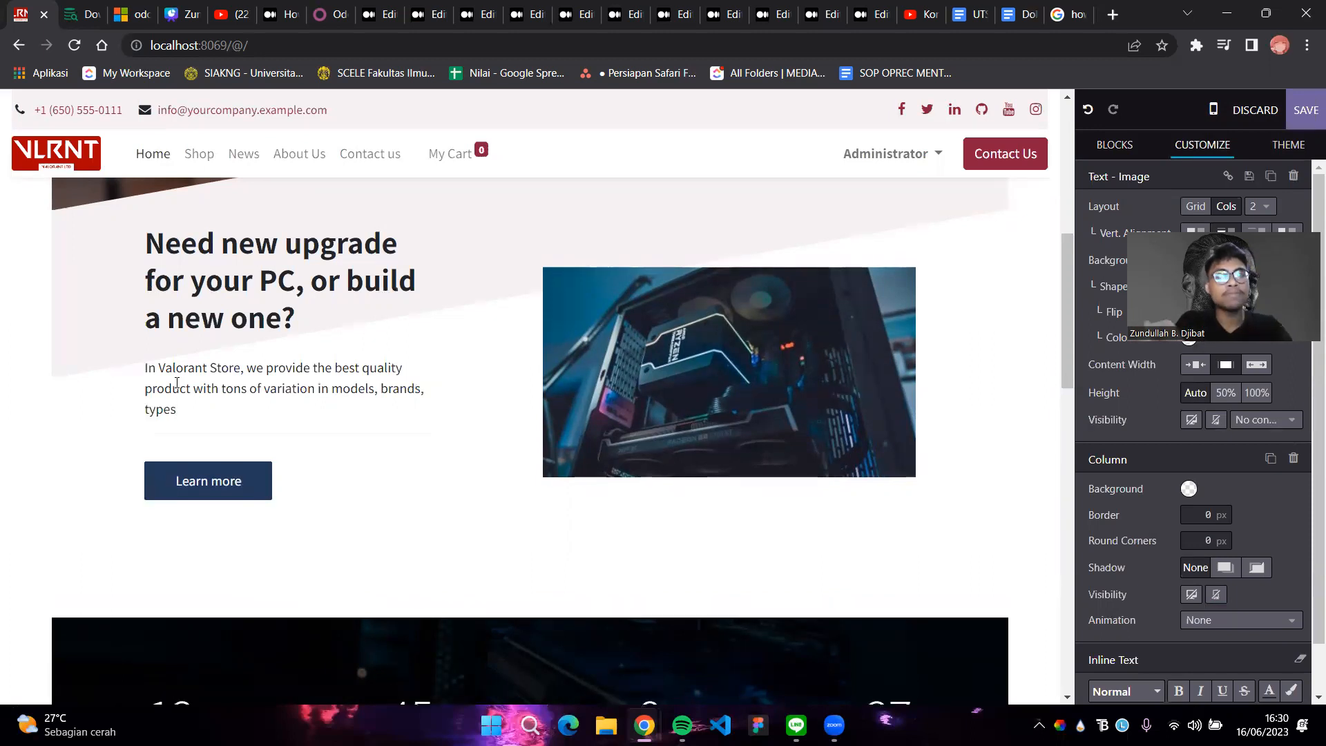
key(BackSpace)
key(BackSpace)
text(etc. Anyth)
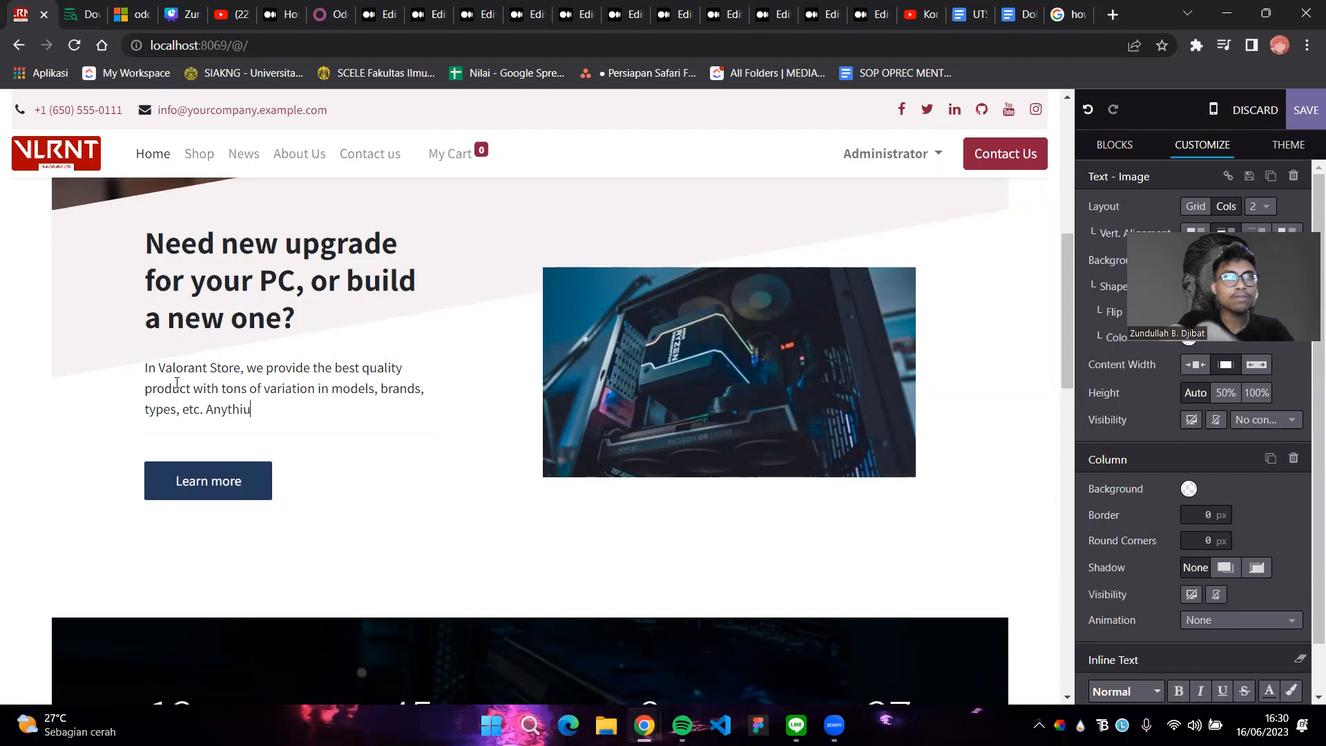
text(ing you want, we got)
text( ur ba)
key(BackSpace)
key(BackSpace)
key(BackSpace)
key(BackSpace)
text(our back.)
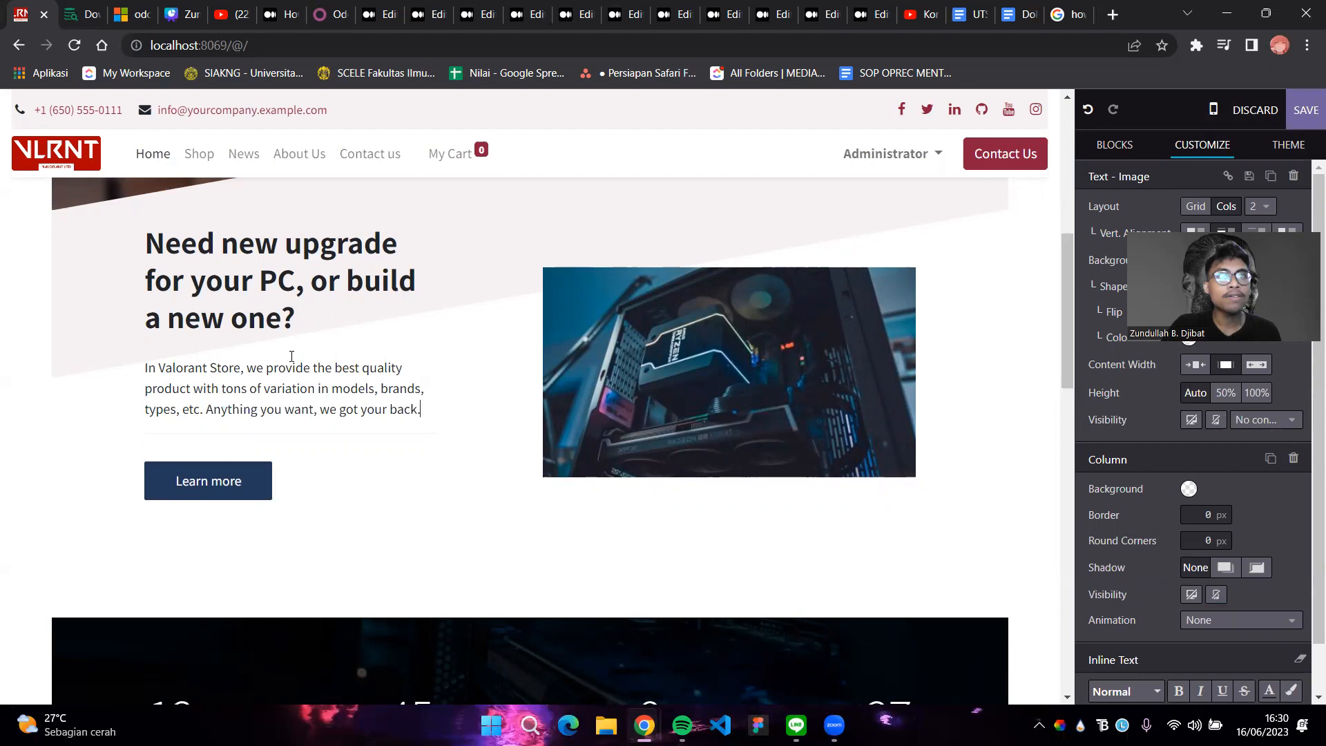
click(1306, 122)
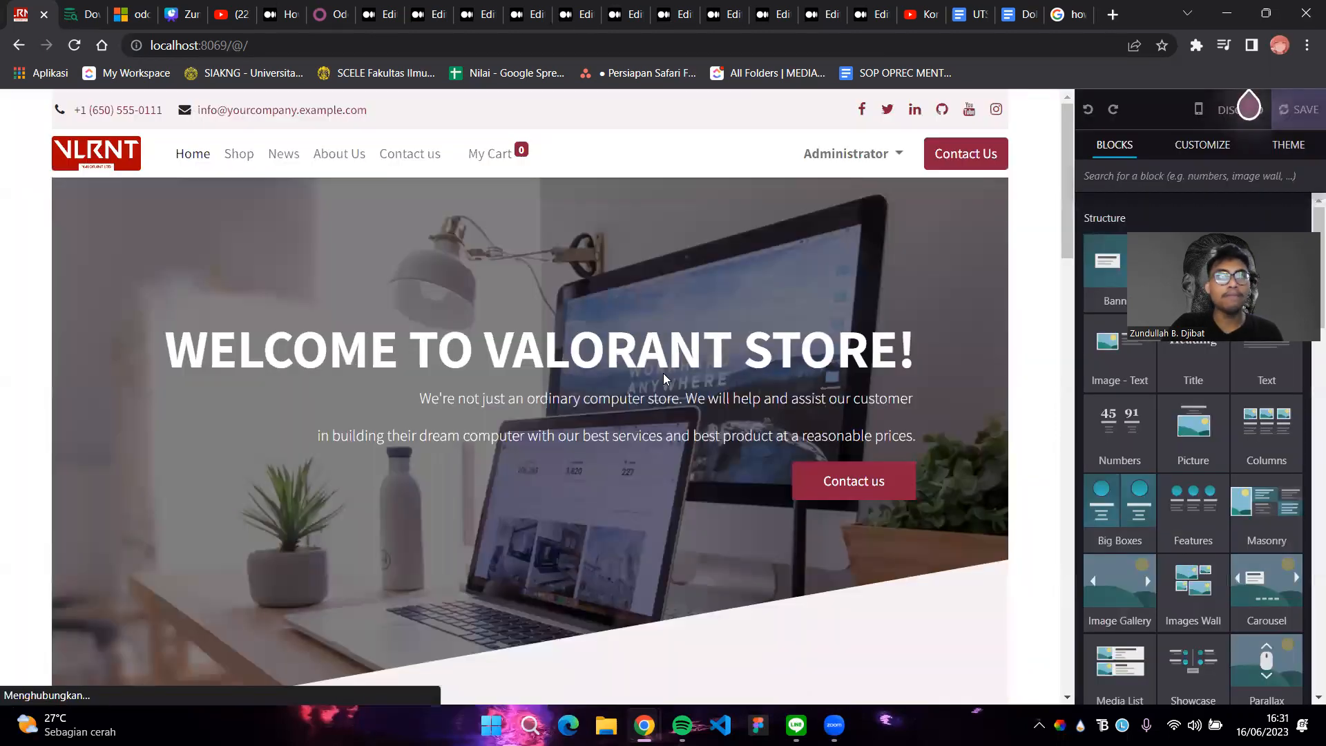
Scroll to the 12/45/8/37 statistics band and reopen the homepage editor
scroll(671, 384, down, 10)
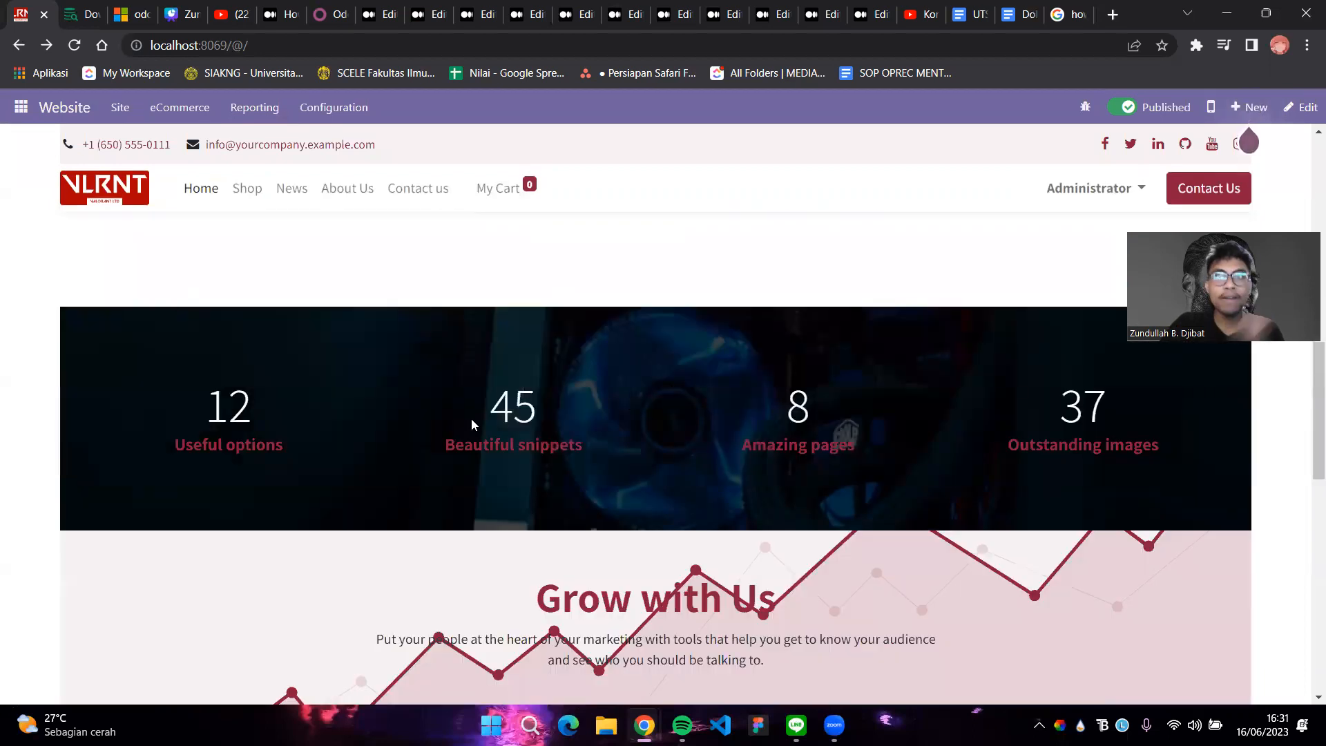
scroll(966, 294, down, 3)
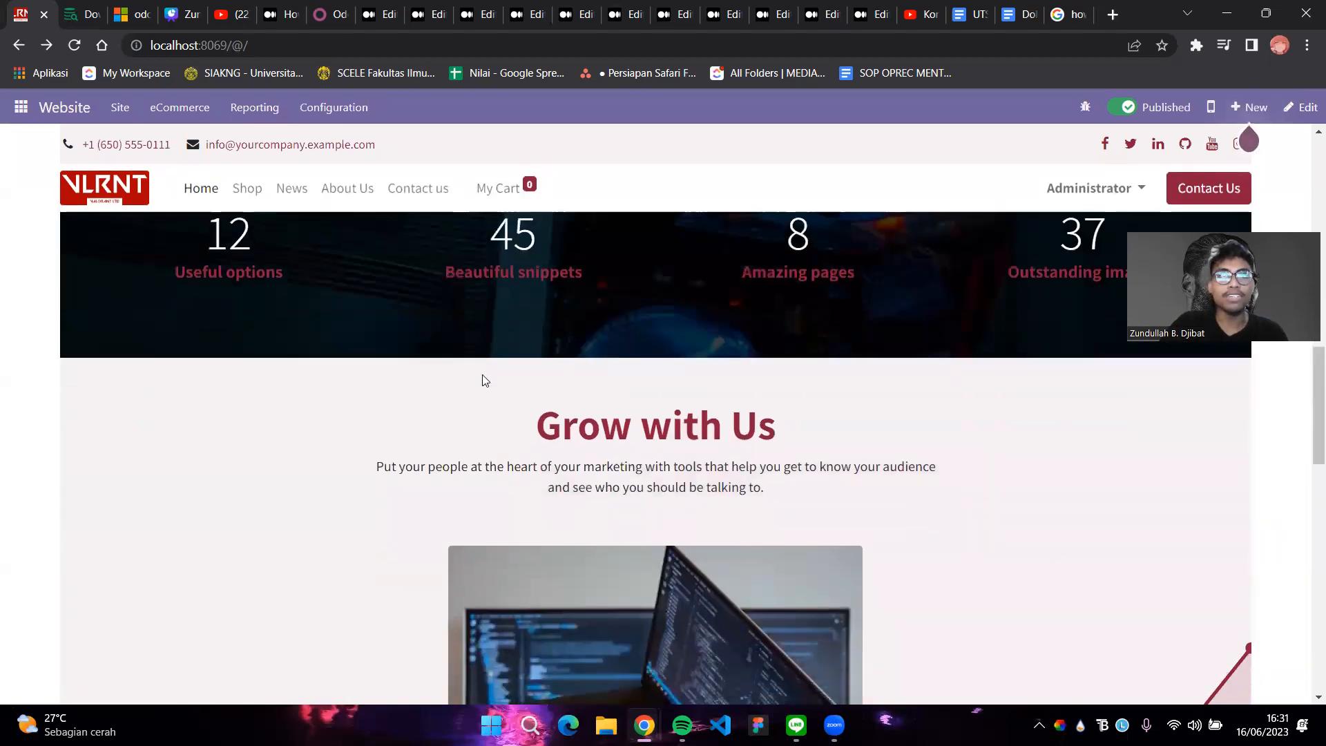
scroll(485, 381, up, 2)
click(1301, 109)
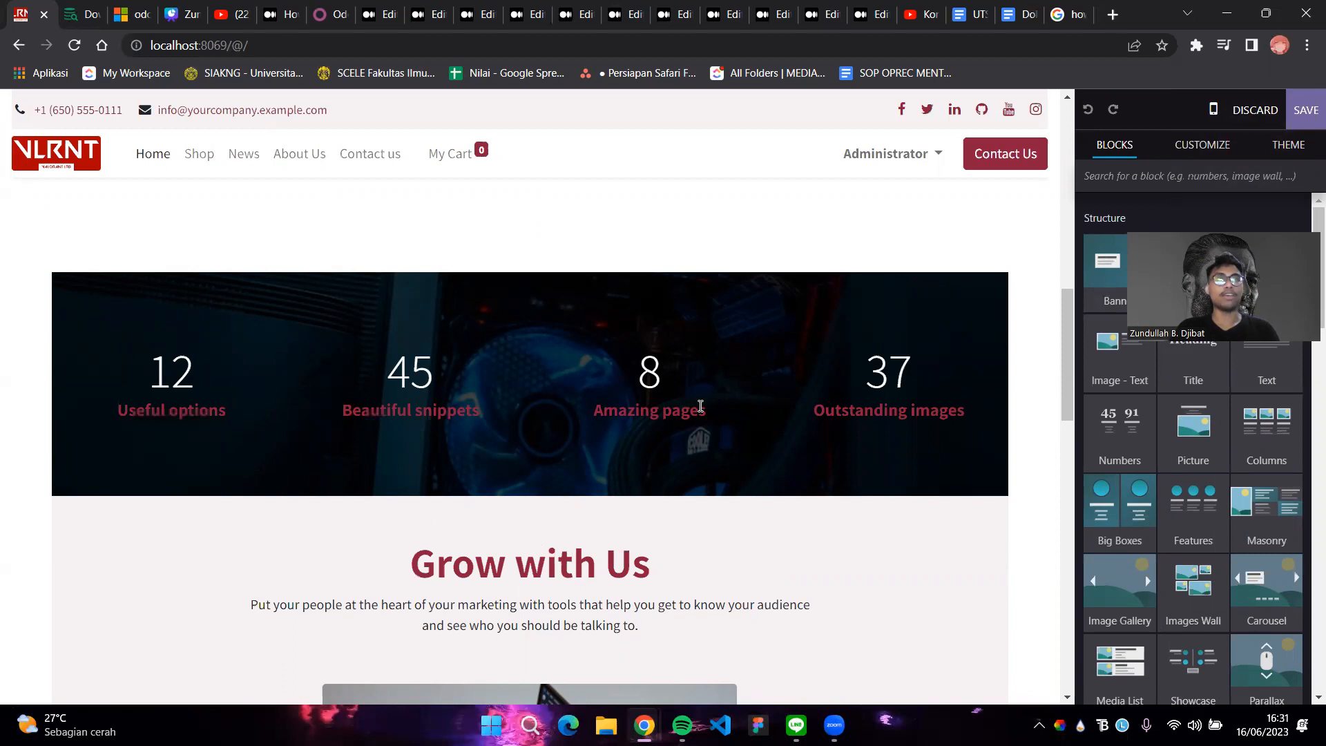
Change the first statistic from 12 Useful options to 1000+ Trusted Customers
key(BackSpace)
key(BackSpace)
text(1000)
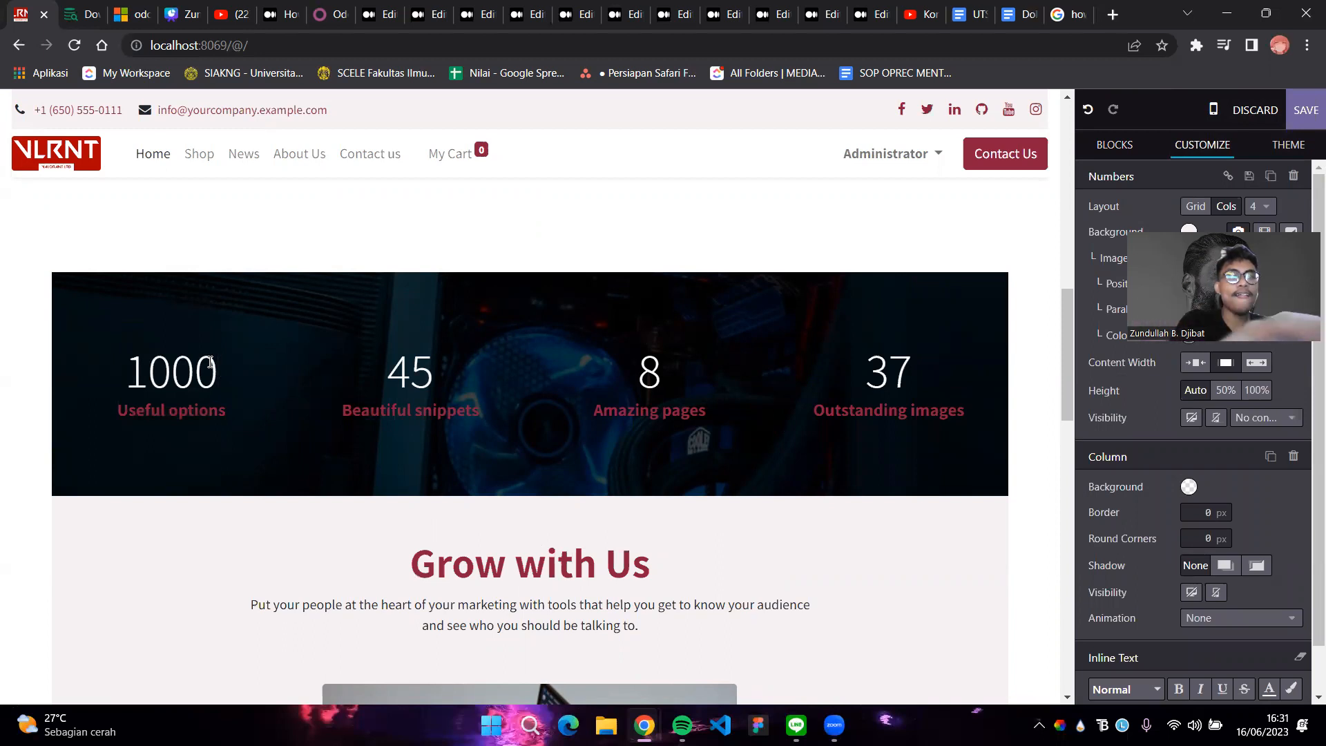
text(+)
click(230, 409)
drag(230, 410, 122, 410)
key(BackSpace)
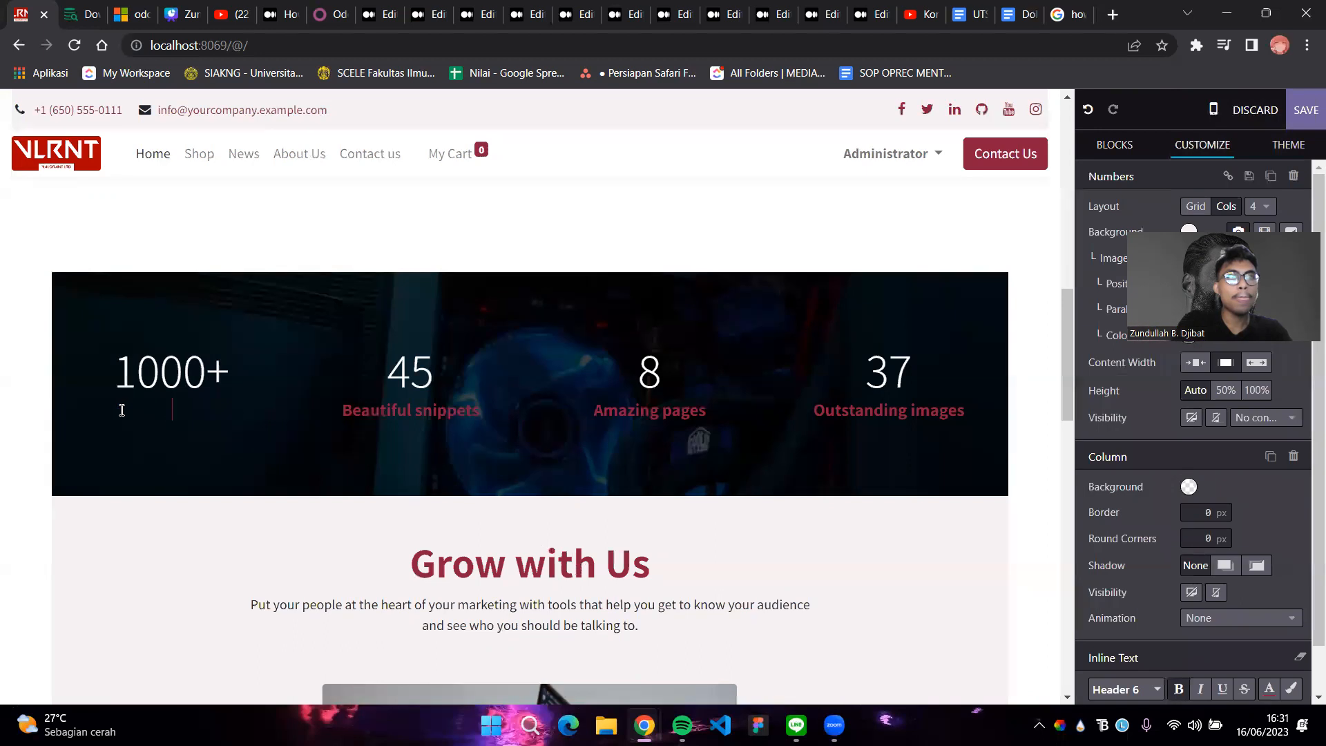
text(Trusted)
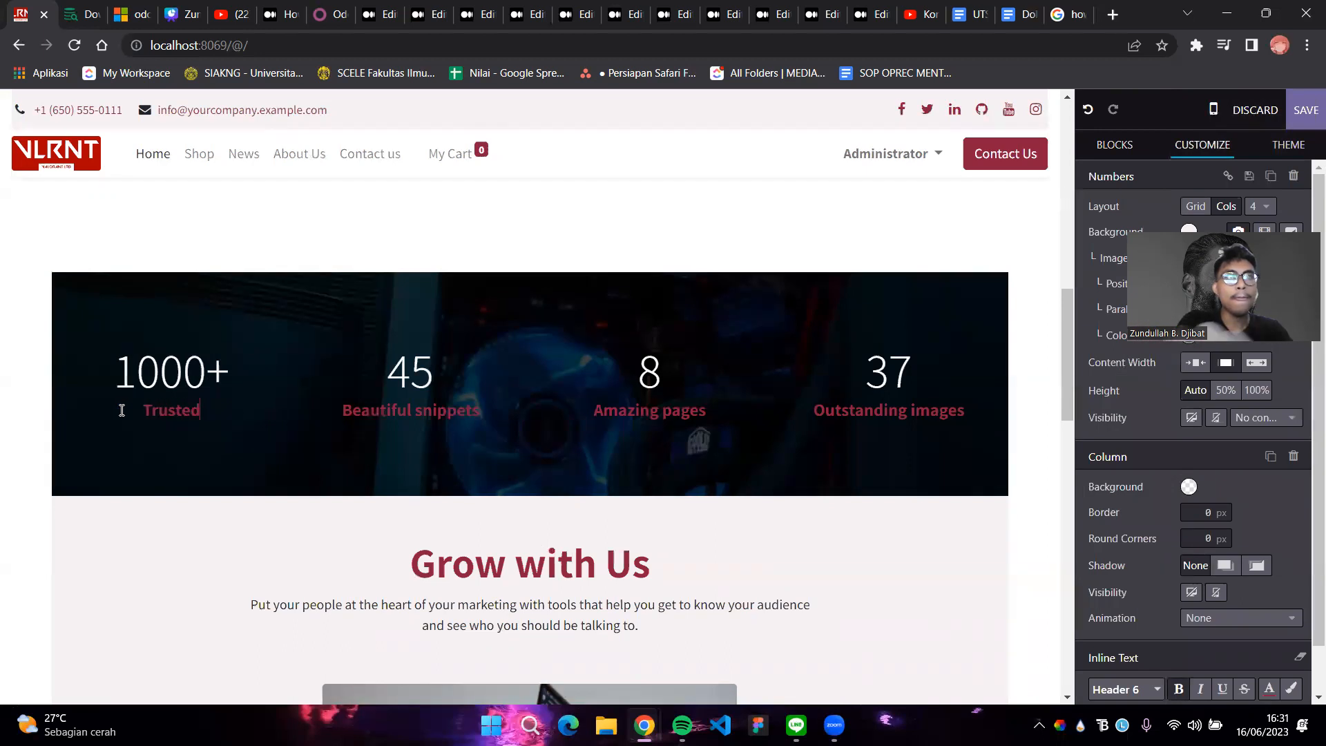
text( Customers)
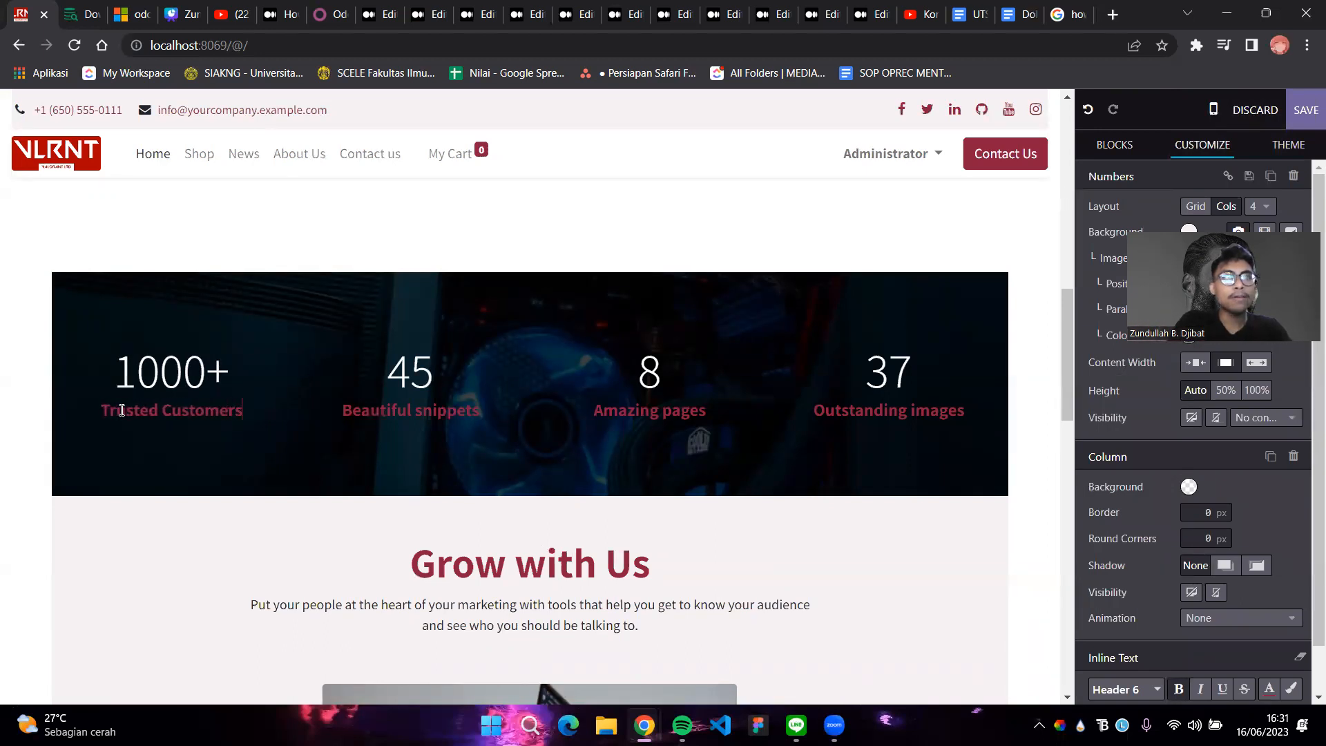
Change the second statistic from 45 Beautiful snippets to 20+ Company Partners
double_click(428, 377)
key(BackSpace)
text(20+)
drag(480, 409, 349, 412)
key(BackSpace)
key(BackSpace)
text(Company pAr)
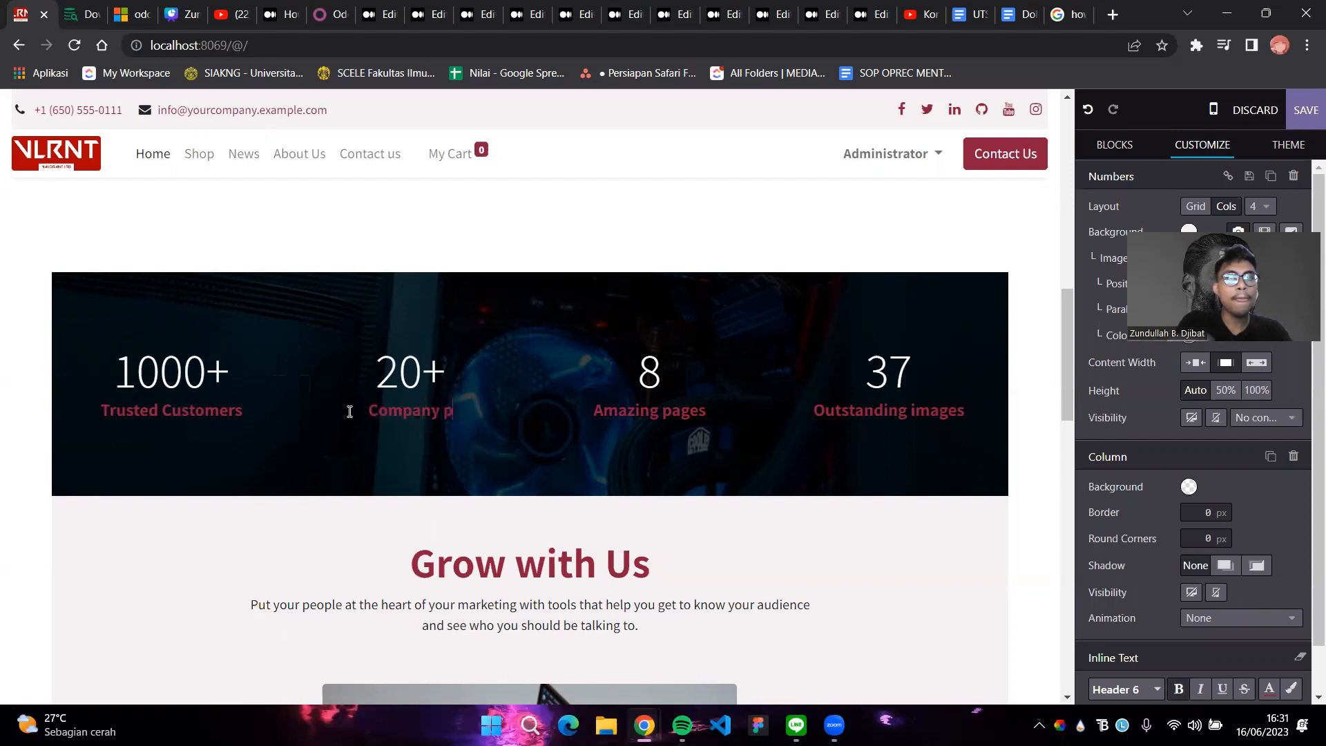
key(BackSpace)
key(BackSpace)
key(BackSpace)
text(Partners)
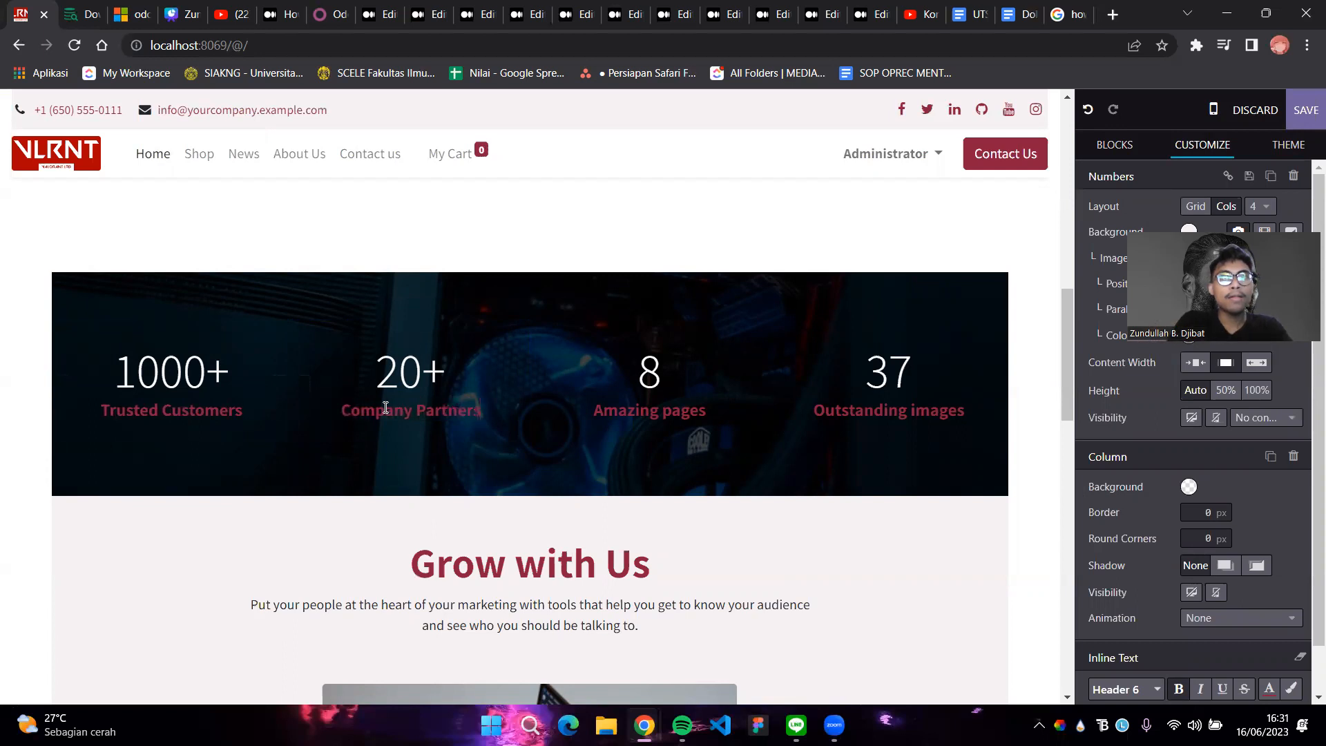
Rename the third statistic's caption from Amazing pages to Big Store, keeping 8
click(658, 379)
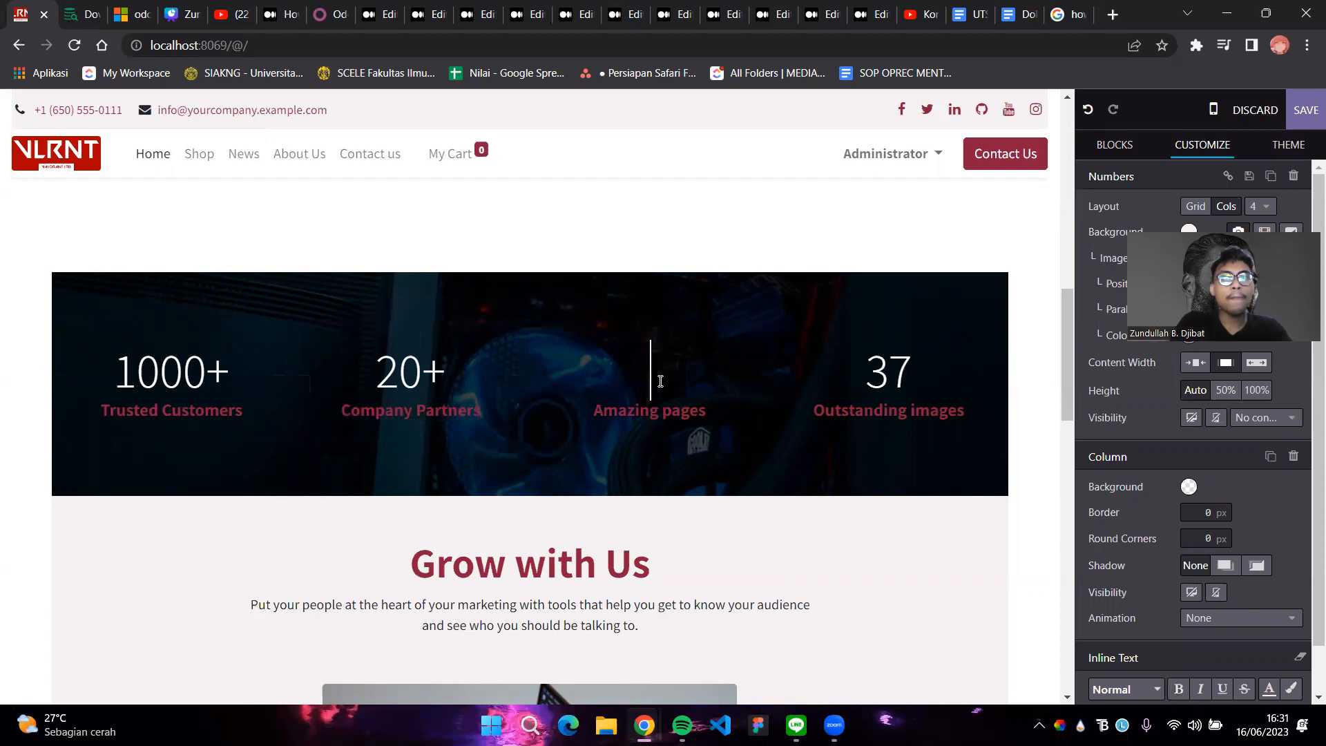
drag(706, 411, 597, 414)
text(Amazing)
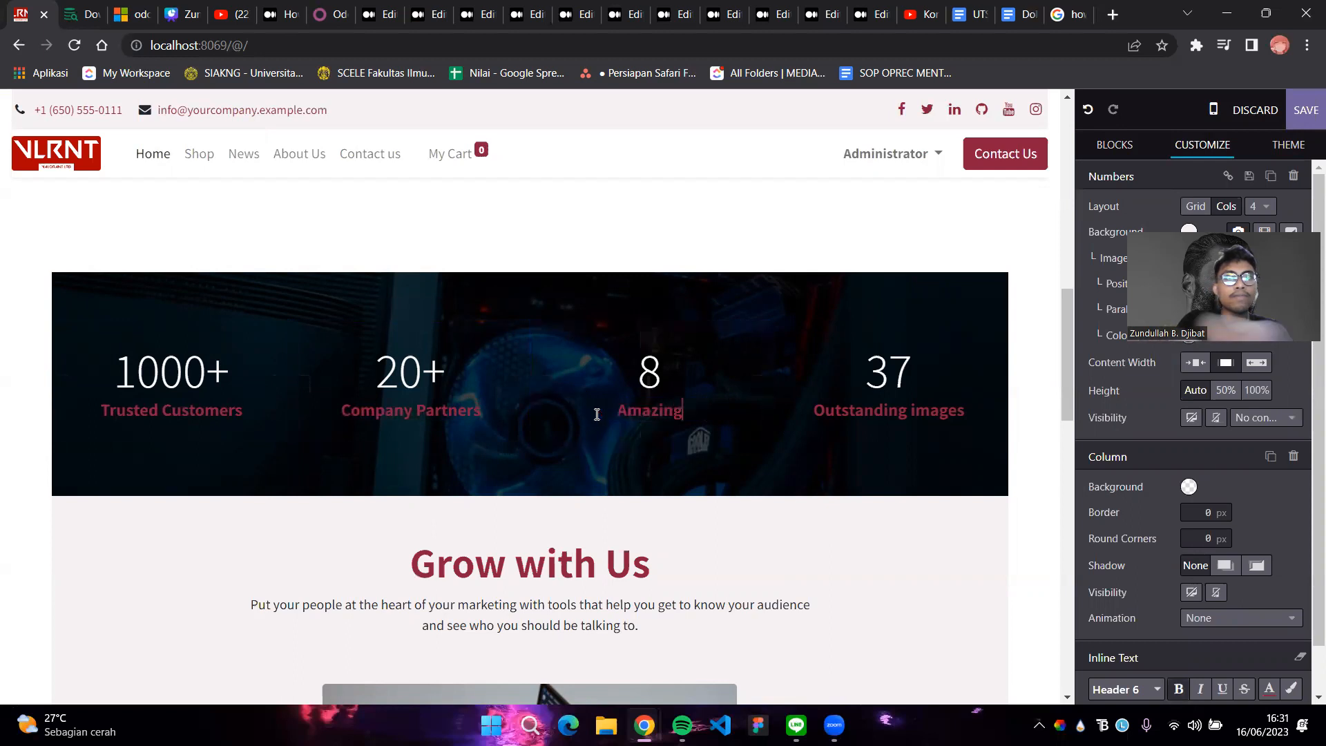
text( Branch)
key(BackSpace)
key(BackSpace)
key(BackSpace)
key(BackSpace)
key(BackSpace)
key(BackSpace)
key(BackSpace)
key(BackSpace)
key(BackSpace)
key(BackSpace)
key(BackSpace)
key(BackSpace)
key(BackSpace)
key(BackSpace)
text(Br)
key(BackSpace)
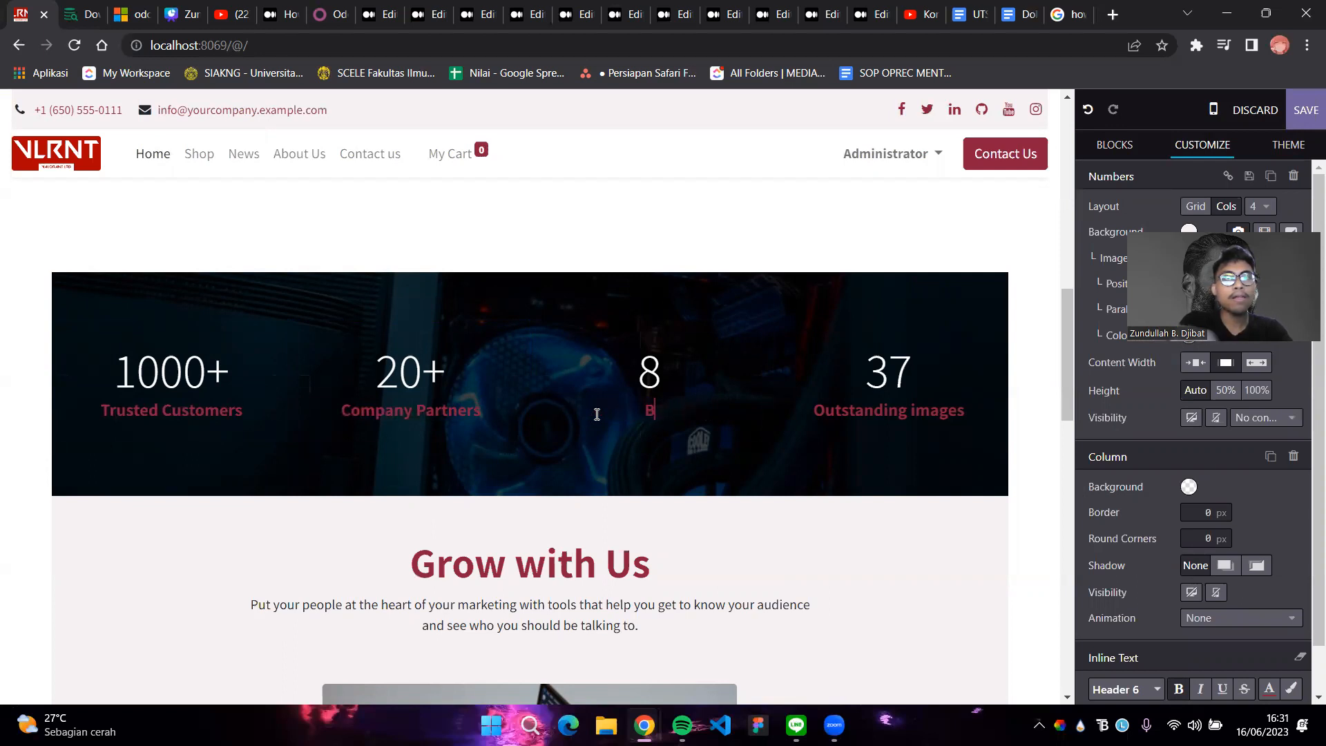
Change the fourth statistic from 37 Outstanding images to 100+ High Quality Product Variants
key(BackSpace)
text(Big)
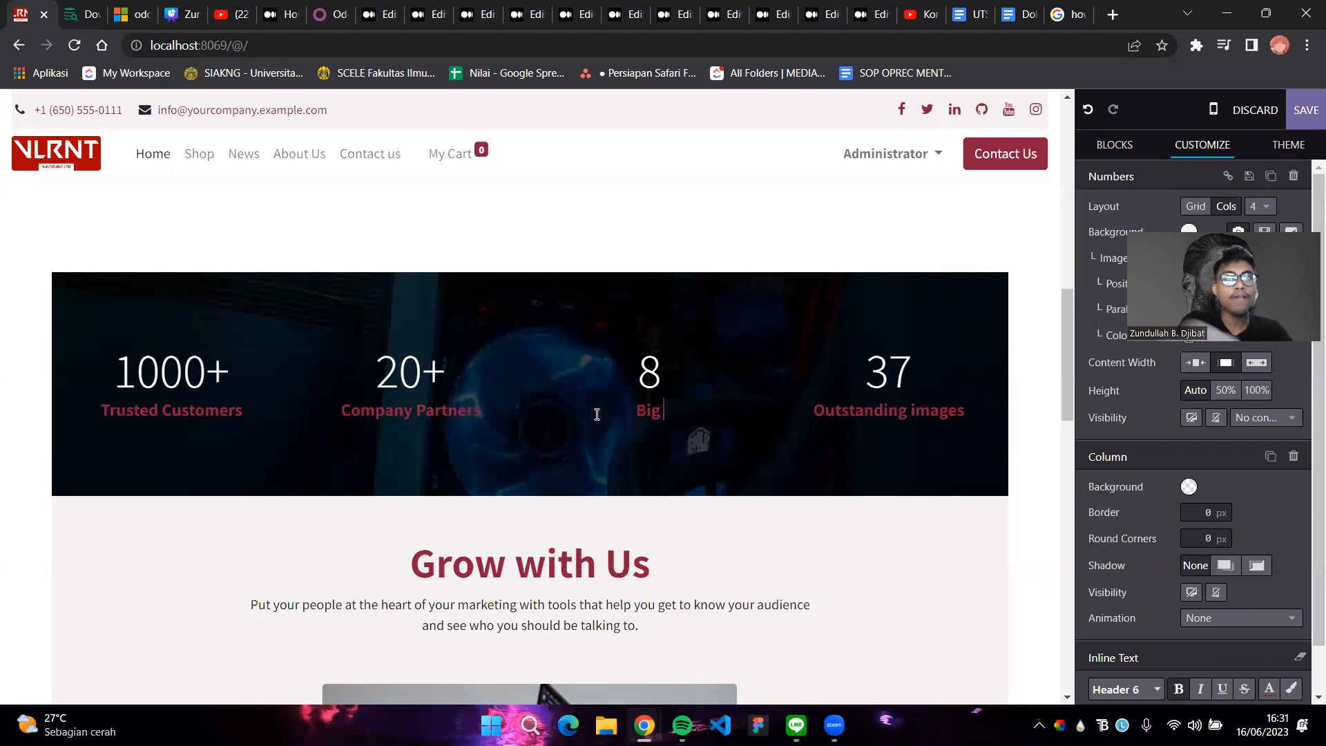
text( Store)
click(905, 372)
key(BackSpace)
key(BackSpace)
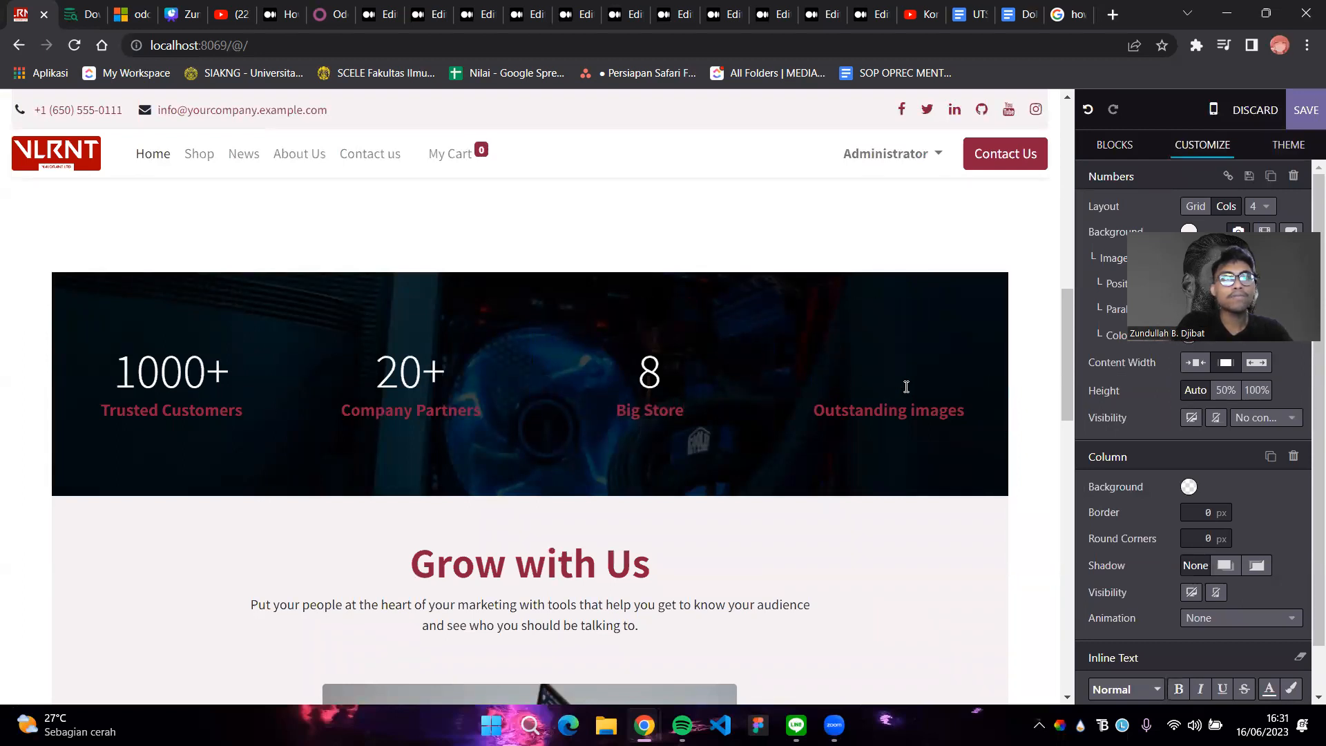
text(100)
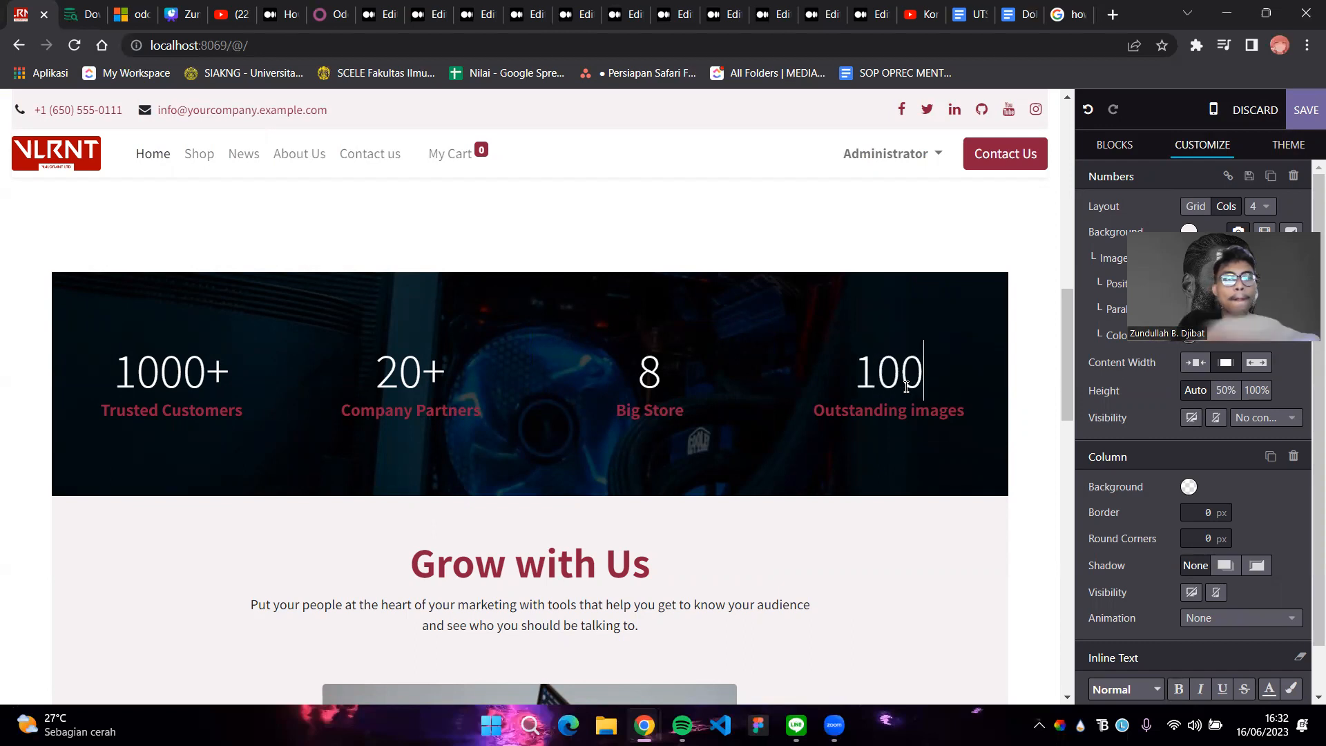
text(*)
key(BackSpace)
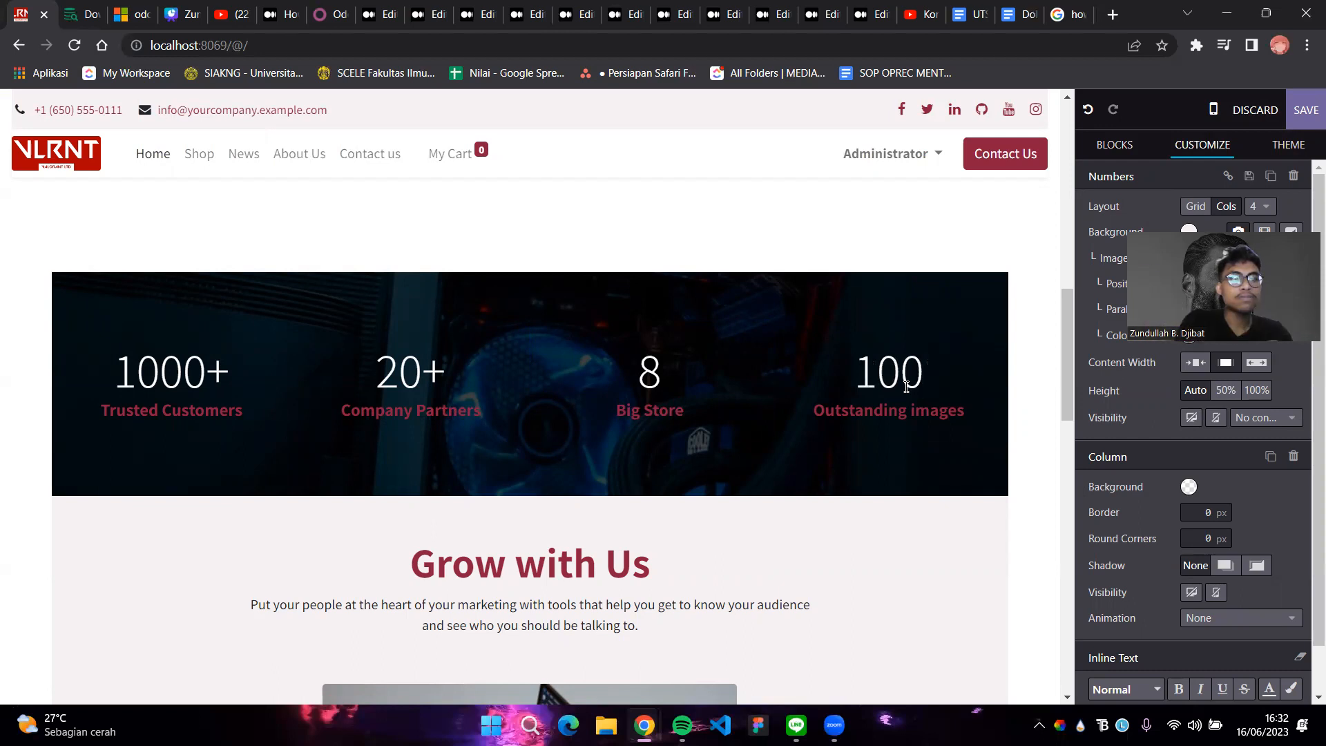
text(+)
drag(964, 411, 823, 413)
key(BackSpace)
key(BackSpace)
text(High )
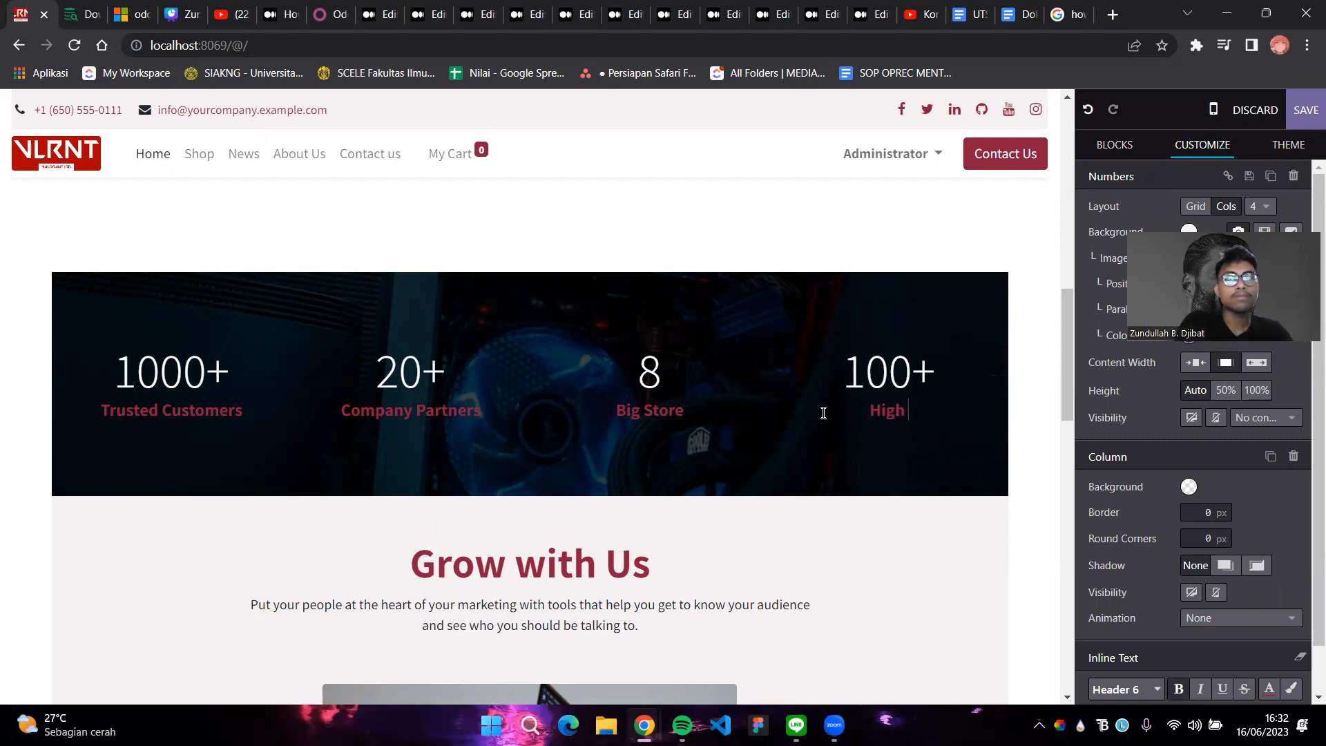
text(Quality Product)
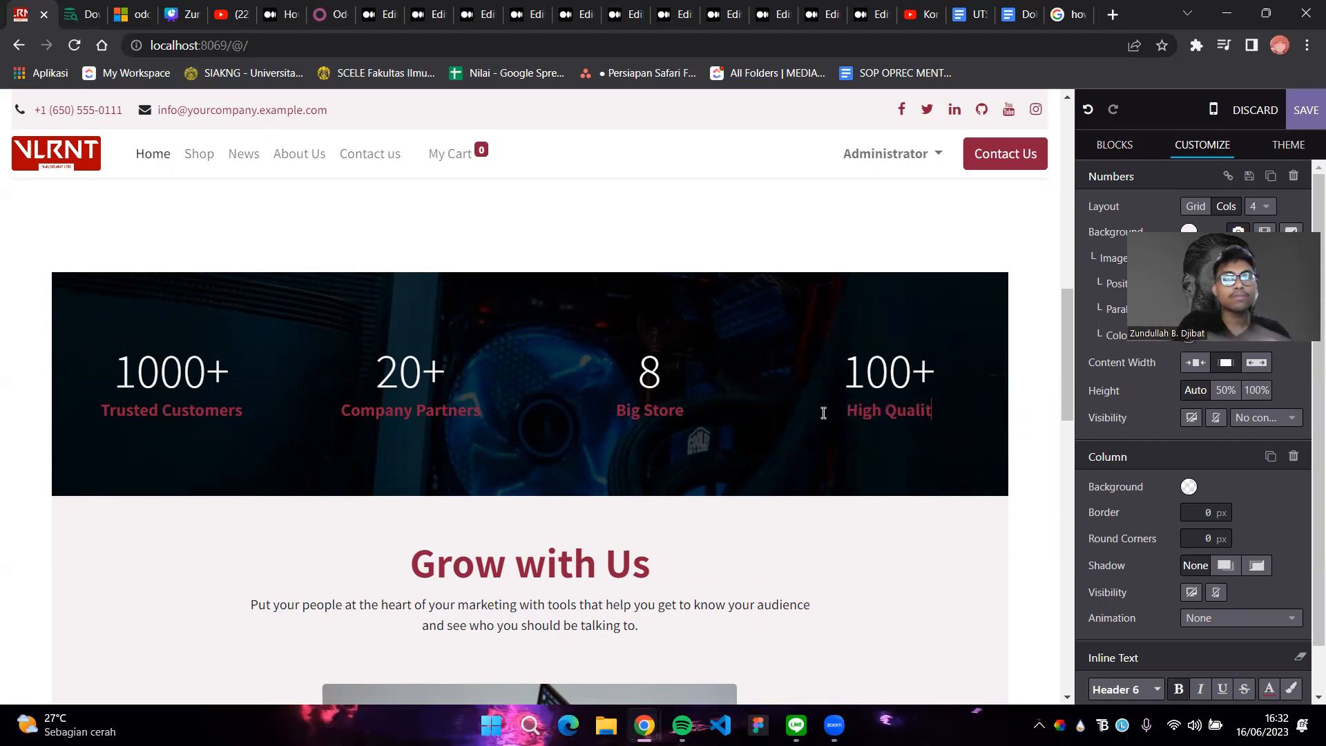
key(BackSpace)
key(BackSpace)
key(BackSpace)
text(uc)
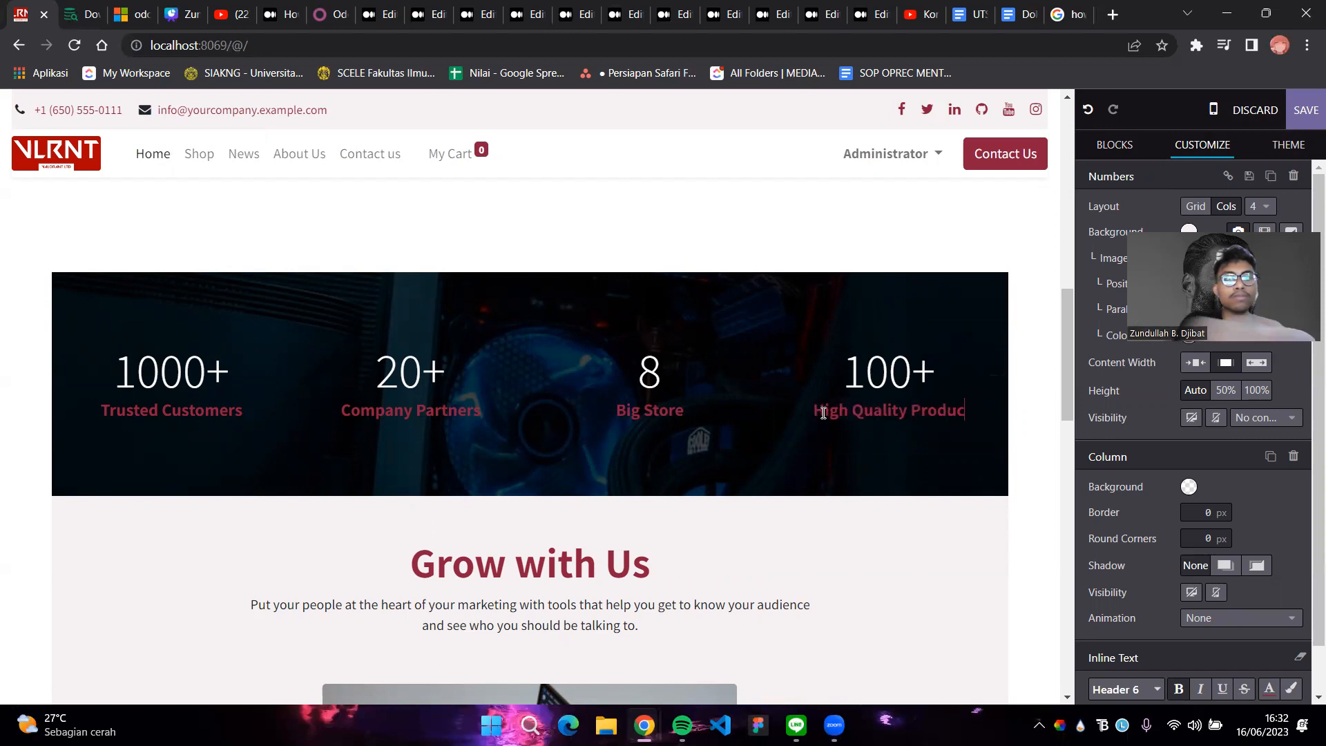
text(t Variants)
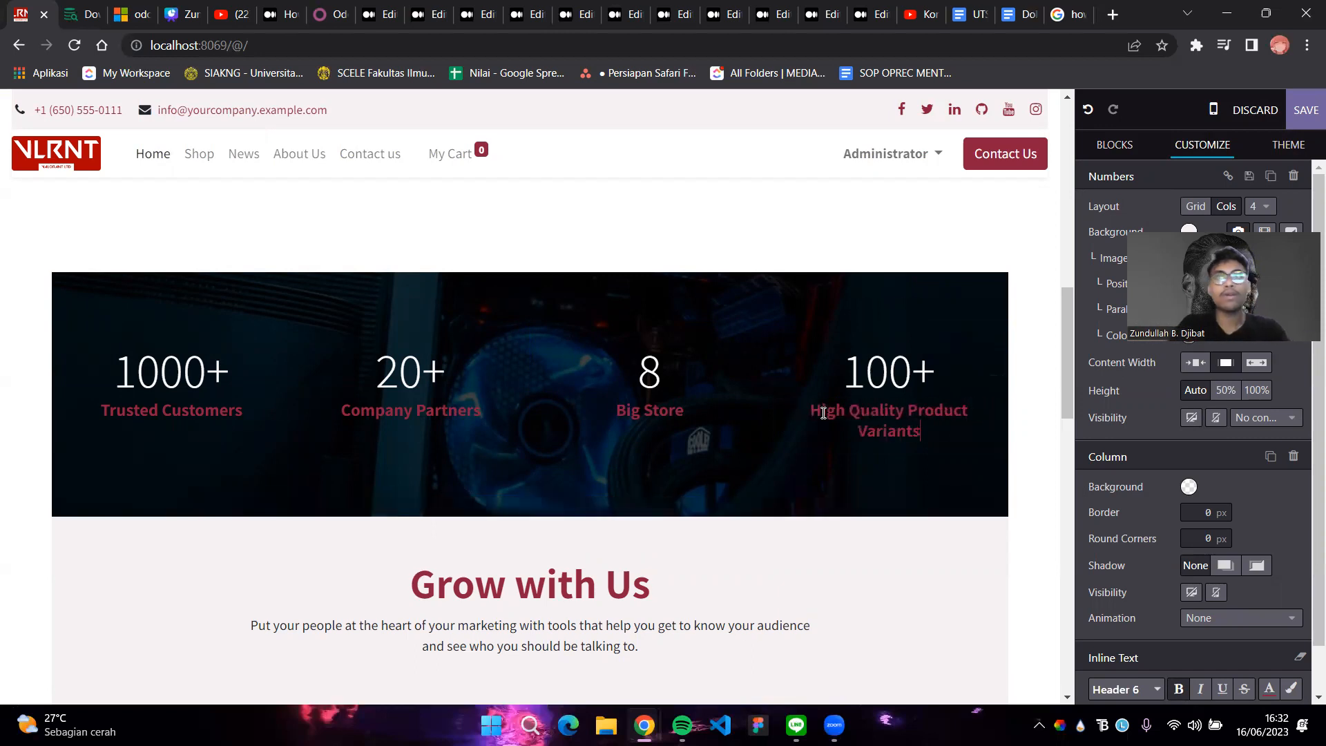
click(928, 582)
Save the homepage edits
scroll(855, 503, down, 5)
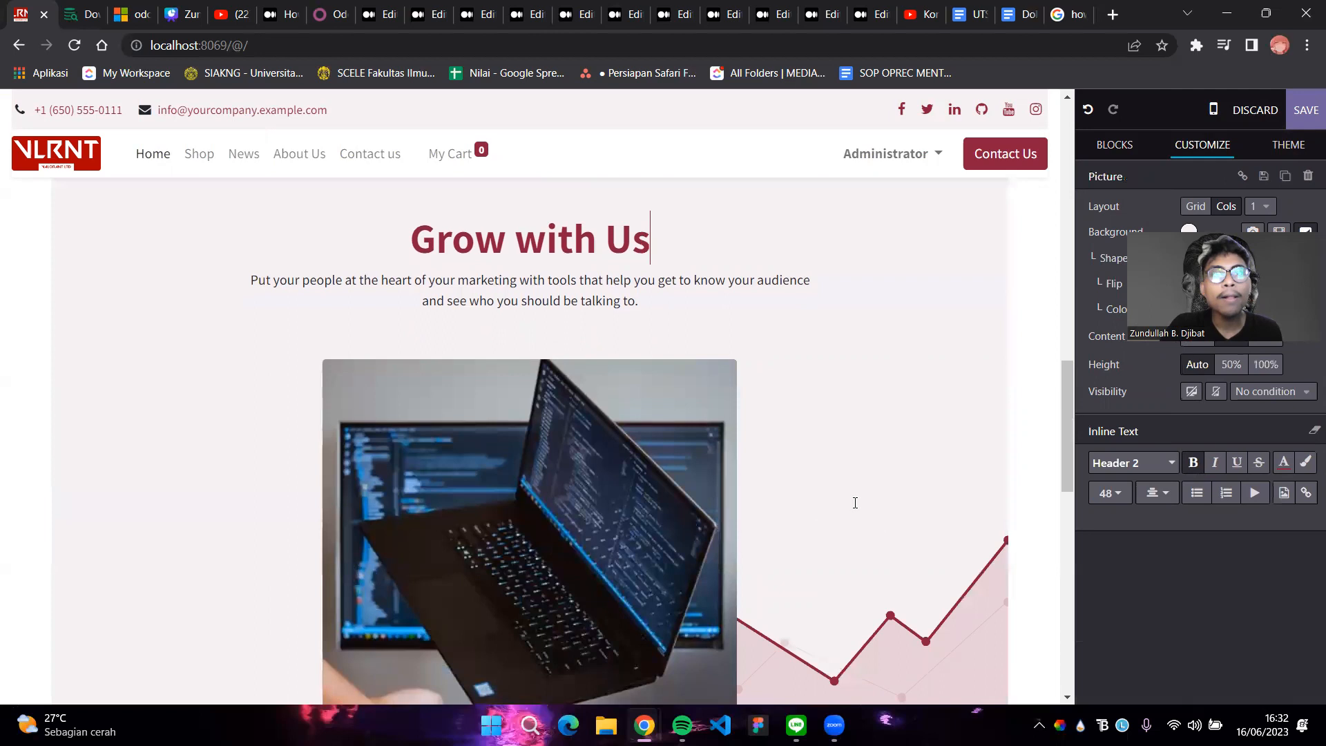
scroll(855, 503, up, 20)
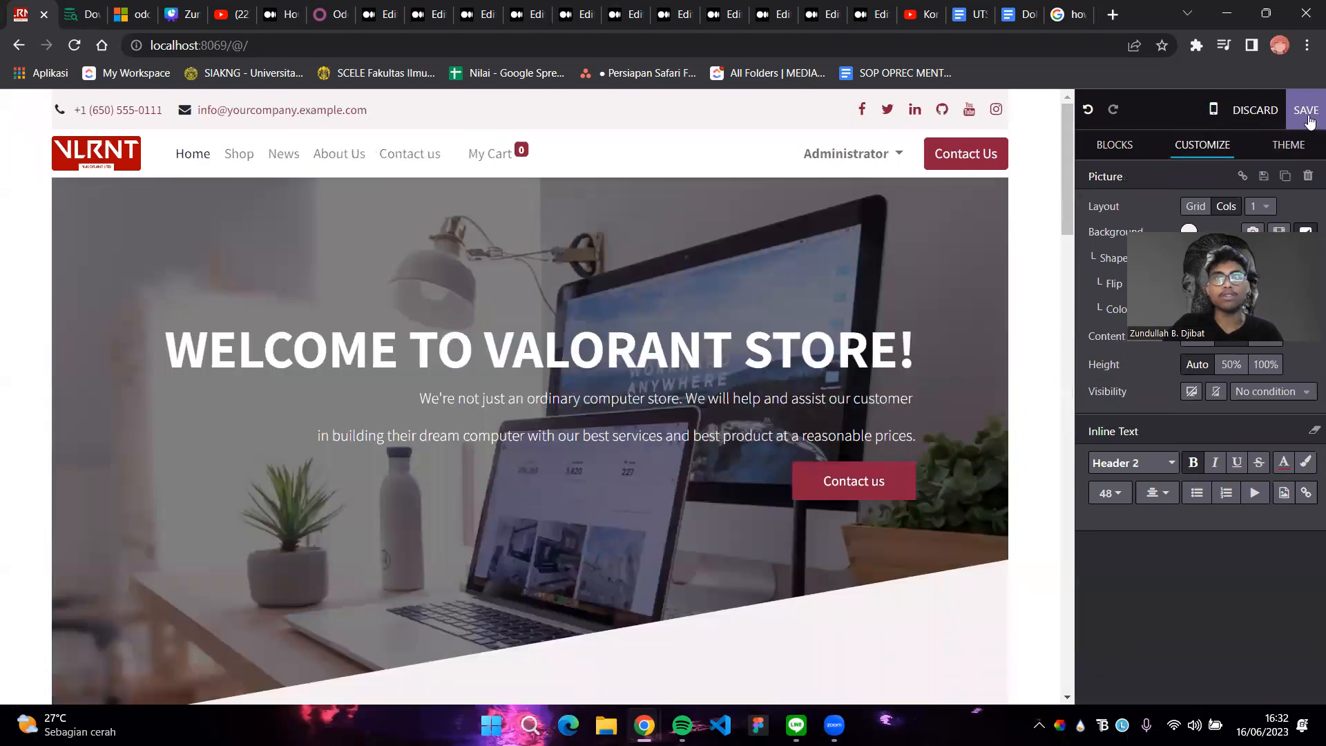
click(1308, 113)
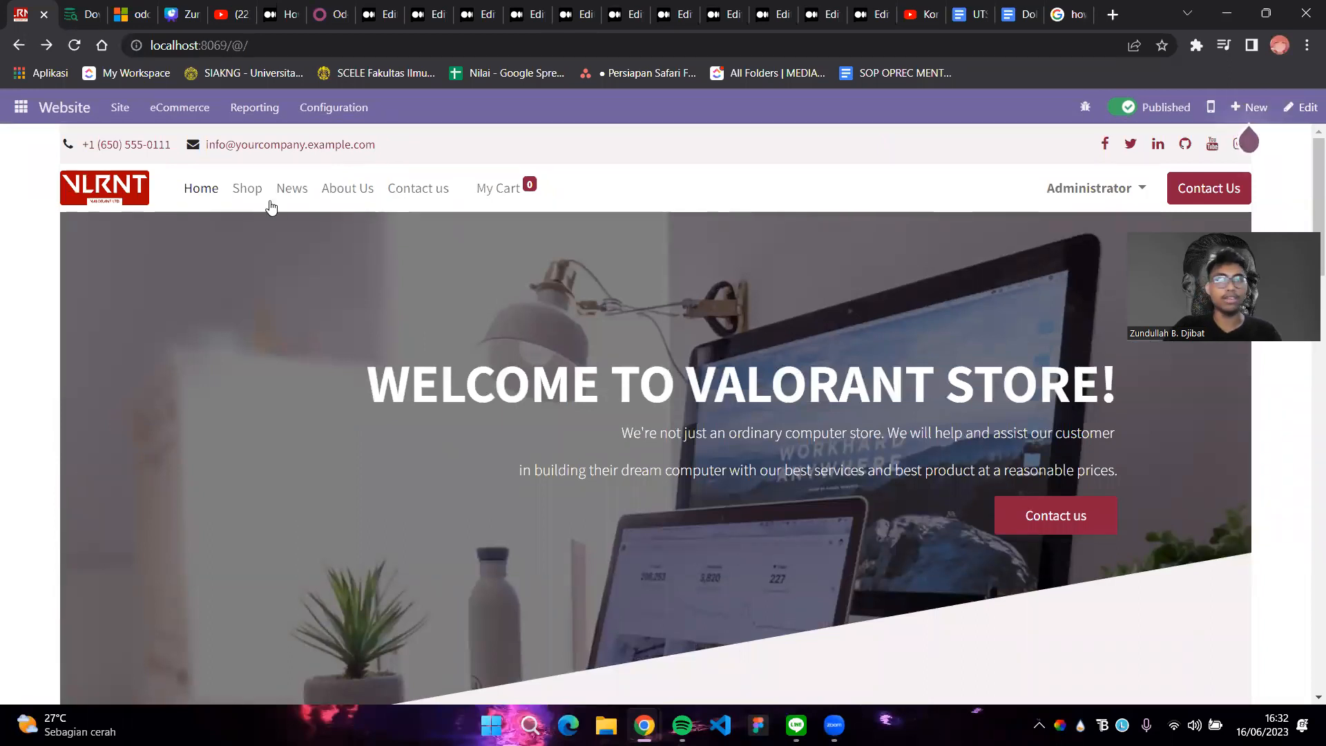
Browse via Shop to the empty News blog page and bring up the new-content choices
click(248, 192)
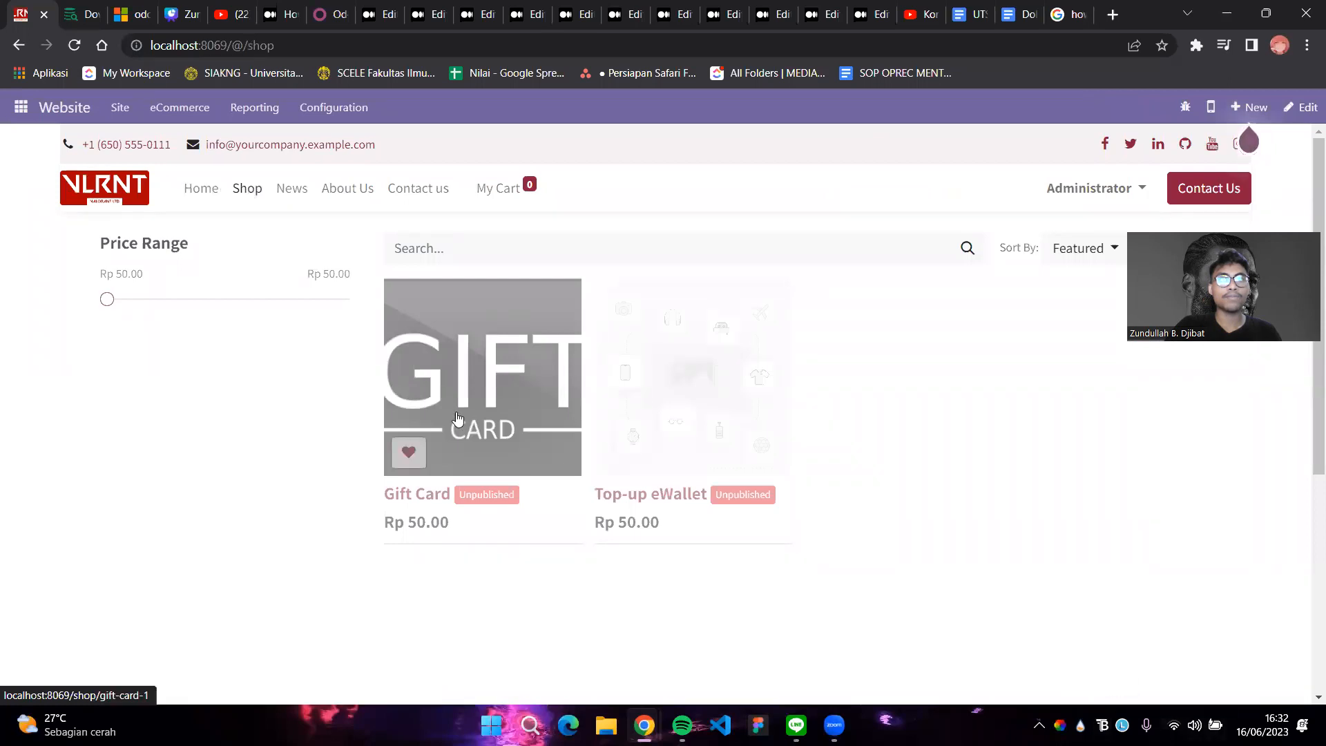
scroll(765, 479, down, 2)
scroll(766, 479, up, 2)
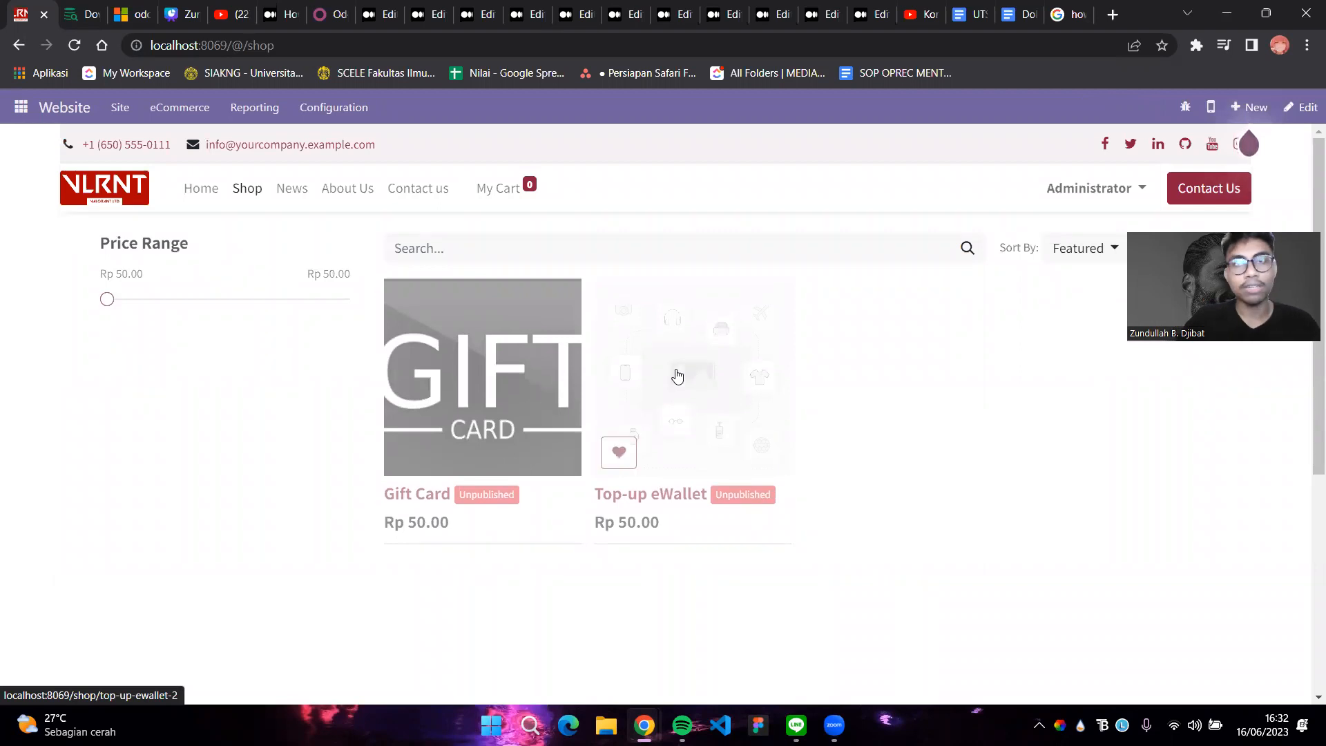
scroll(690, 376, down, 3)
scroll(732, 378, up, 3)
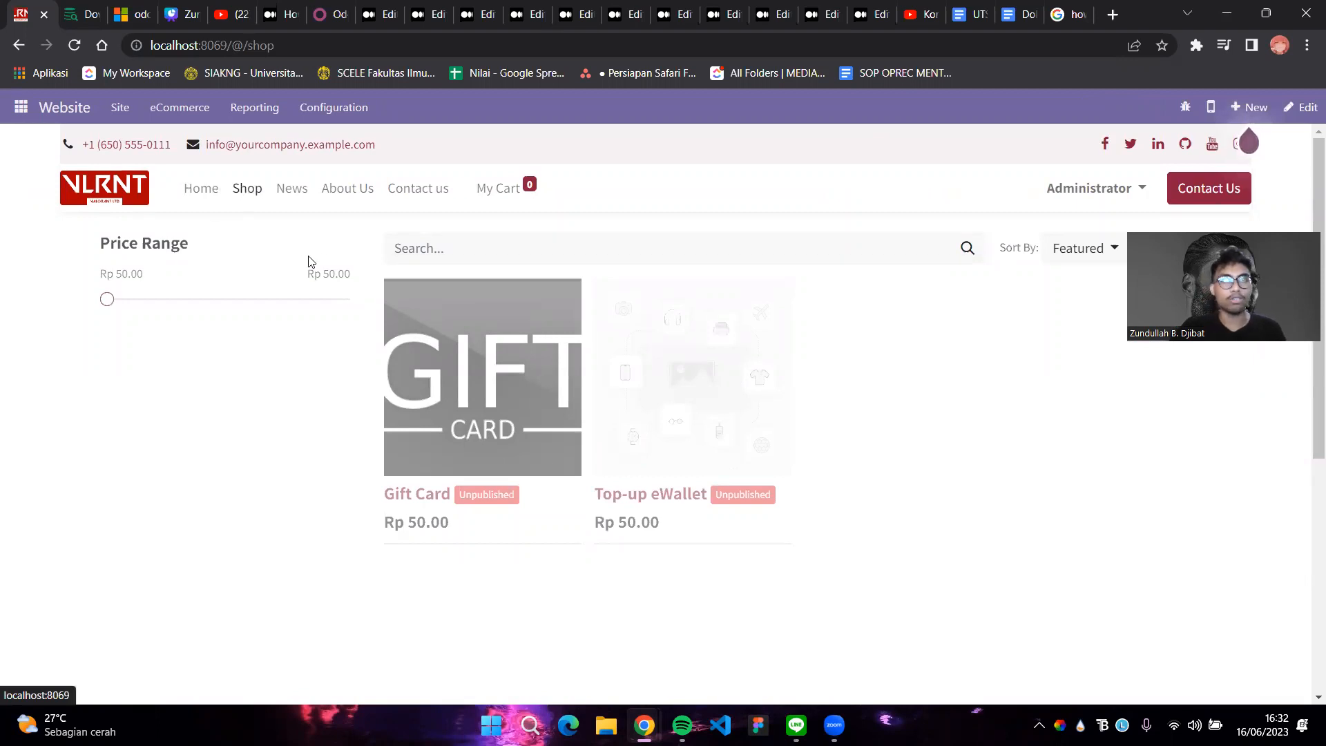
click(292, 195)
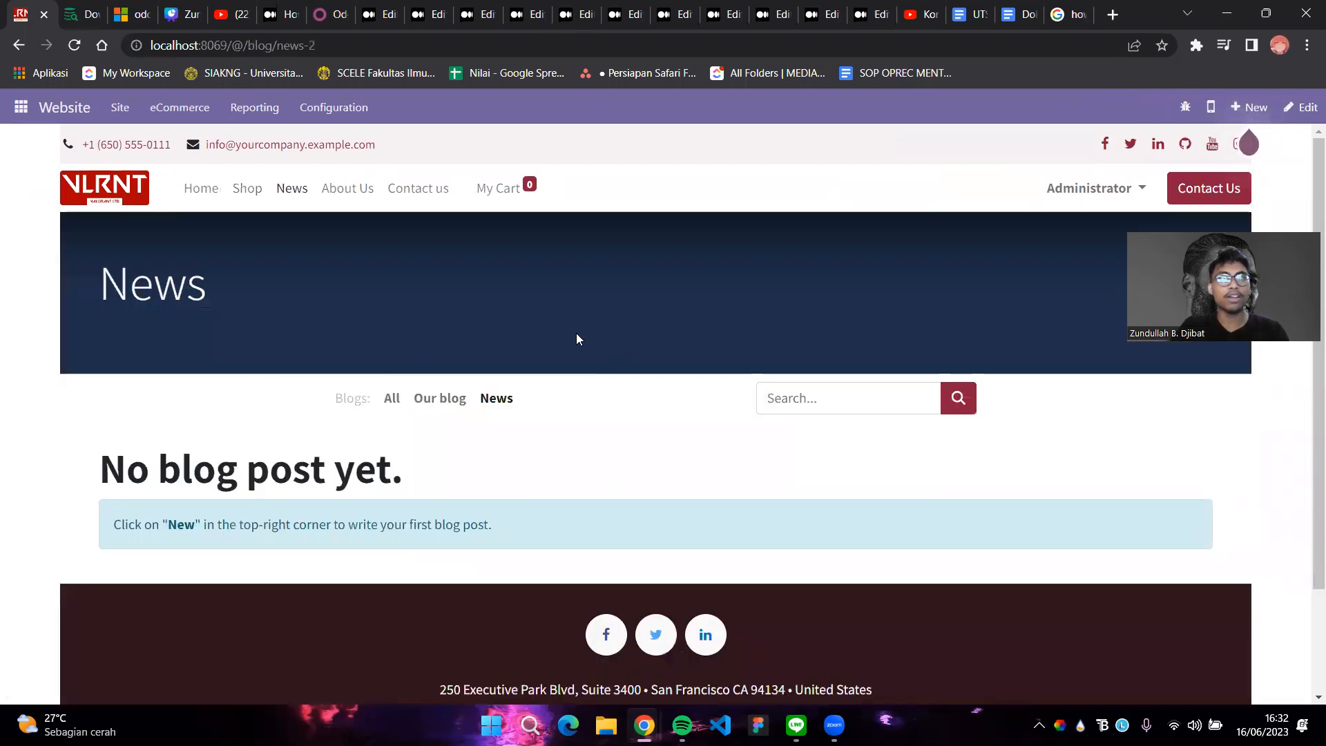
scroll(629, 430, down, 2)
scroll(628, 432, up, 2)
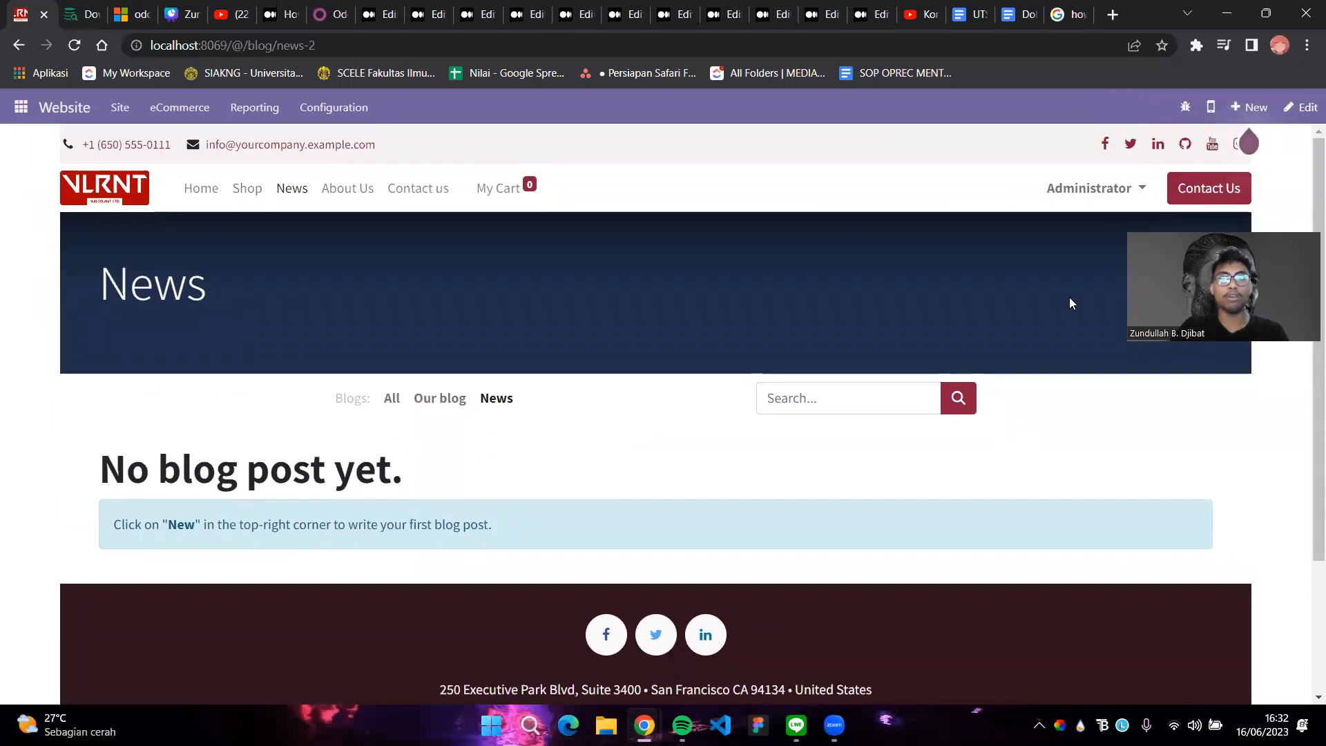
click(1247, 107)
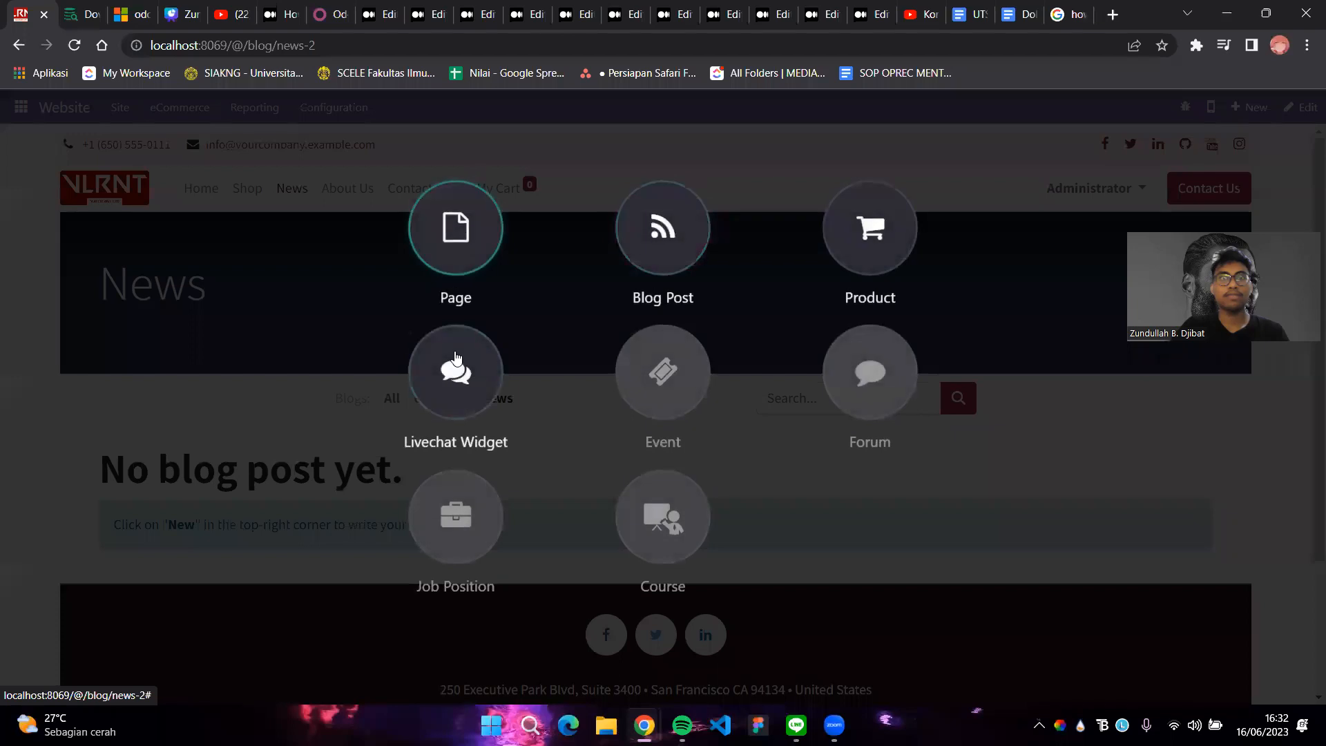
Create a blog post titled 'Best Graphic Card + Processor Combo For Your Dream PC in 2023'
click(667, 268)
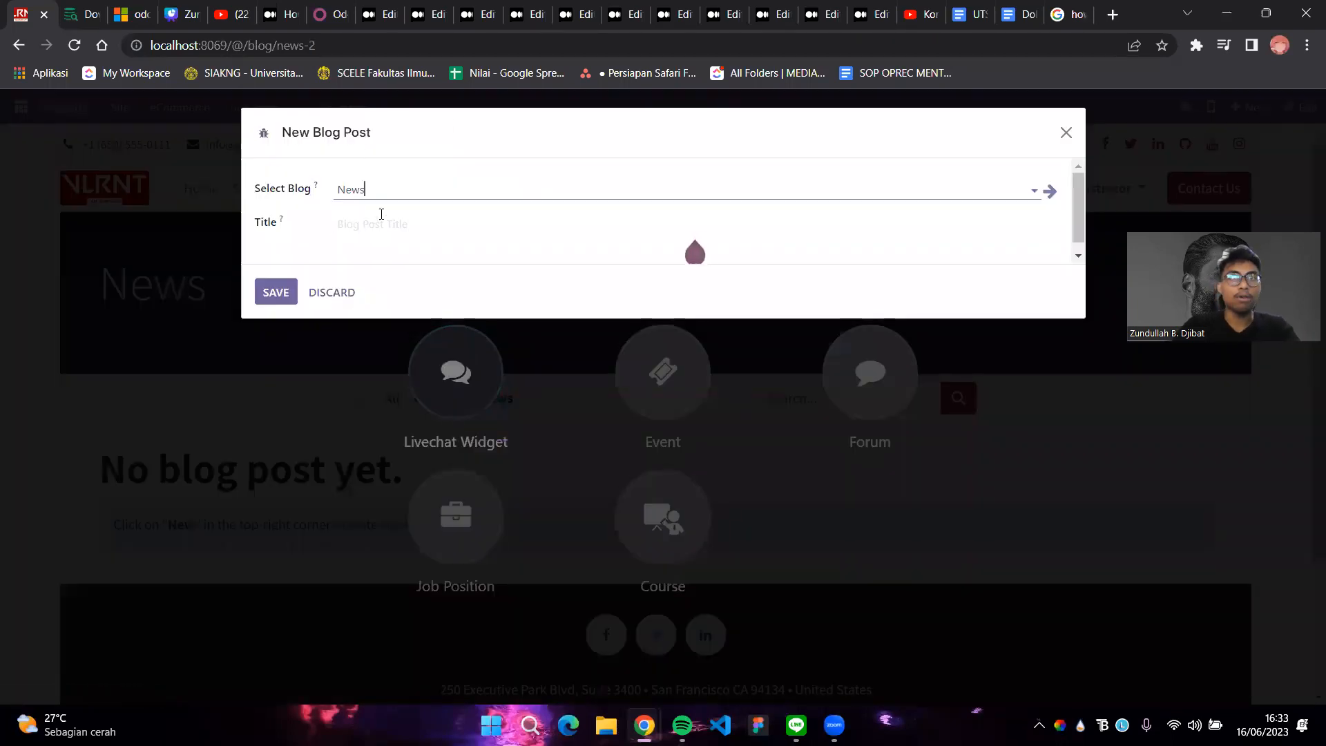
click(382, 223)
text(B)
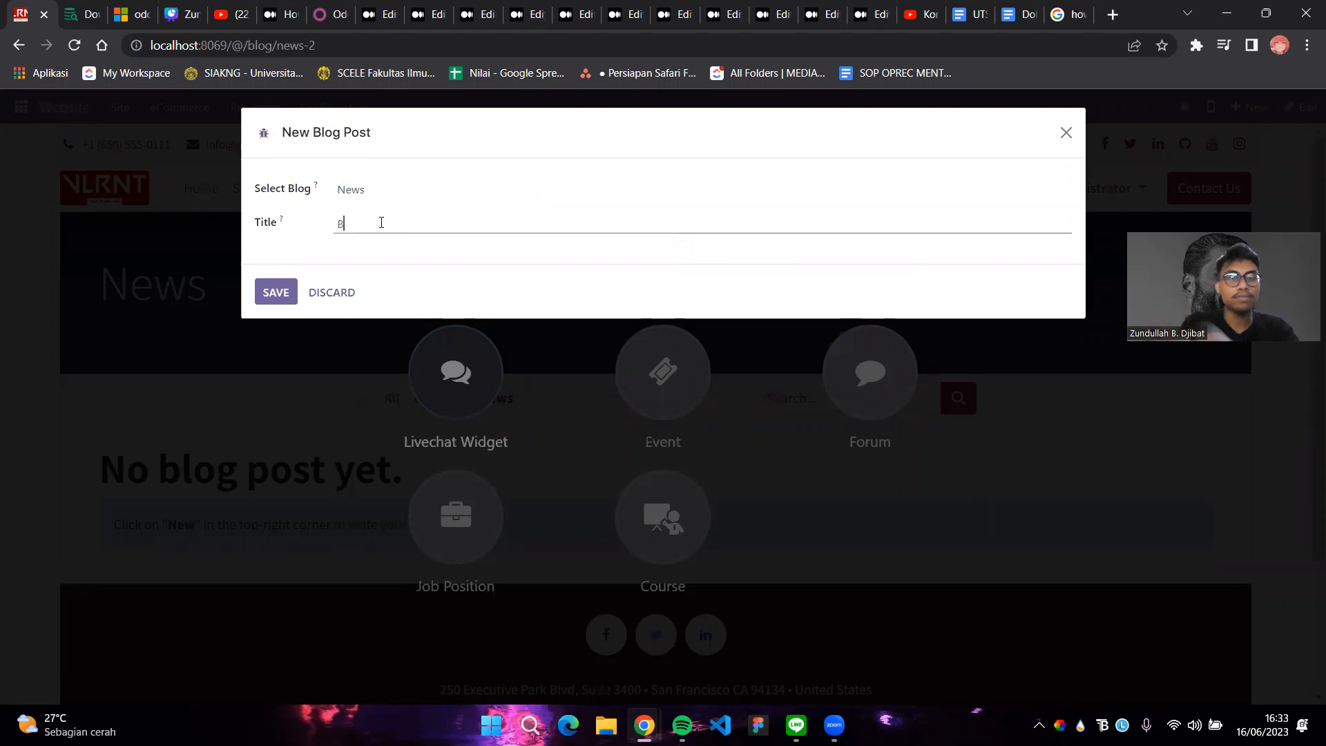
text(est Graphic Card + )
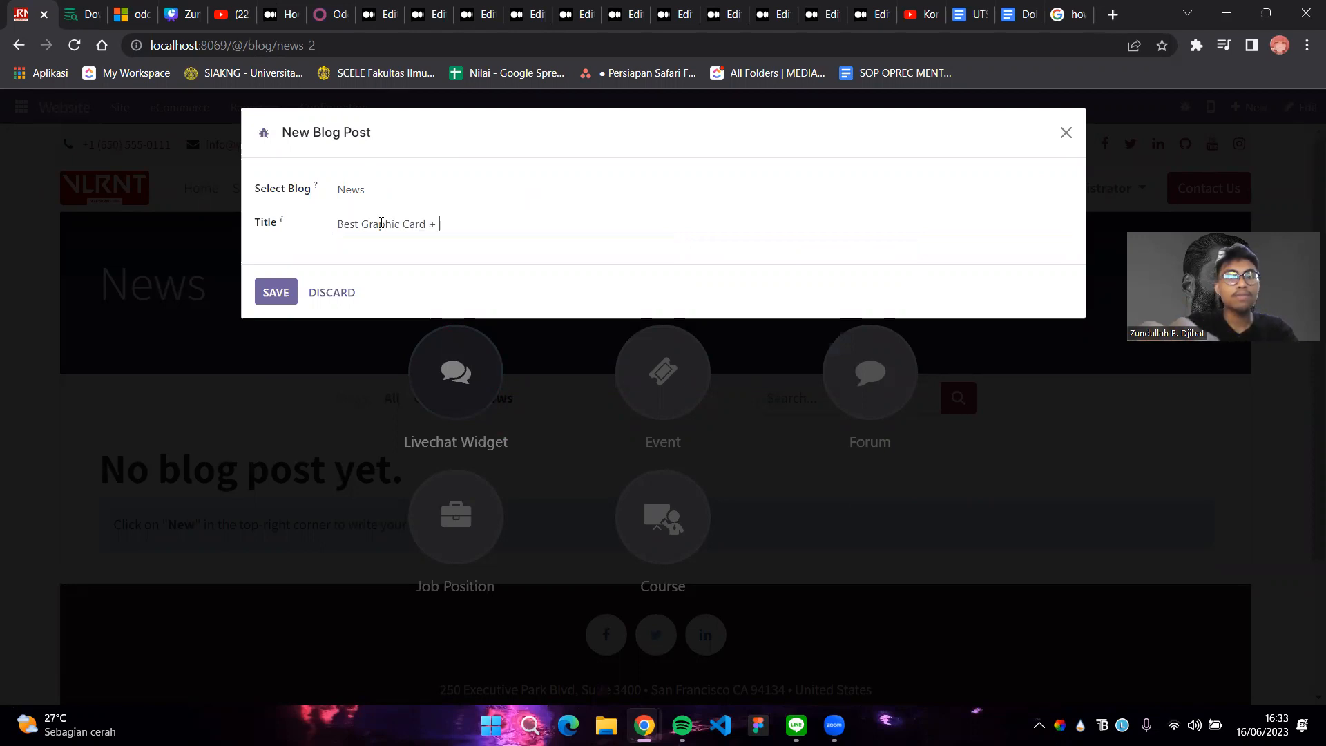
text(r)
text(Processor Combo For )
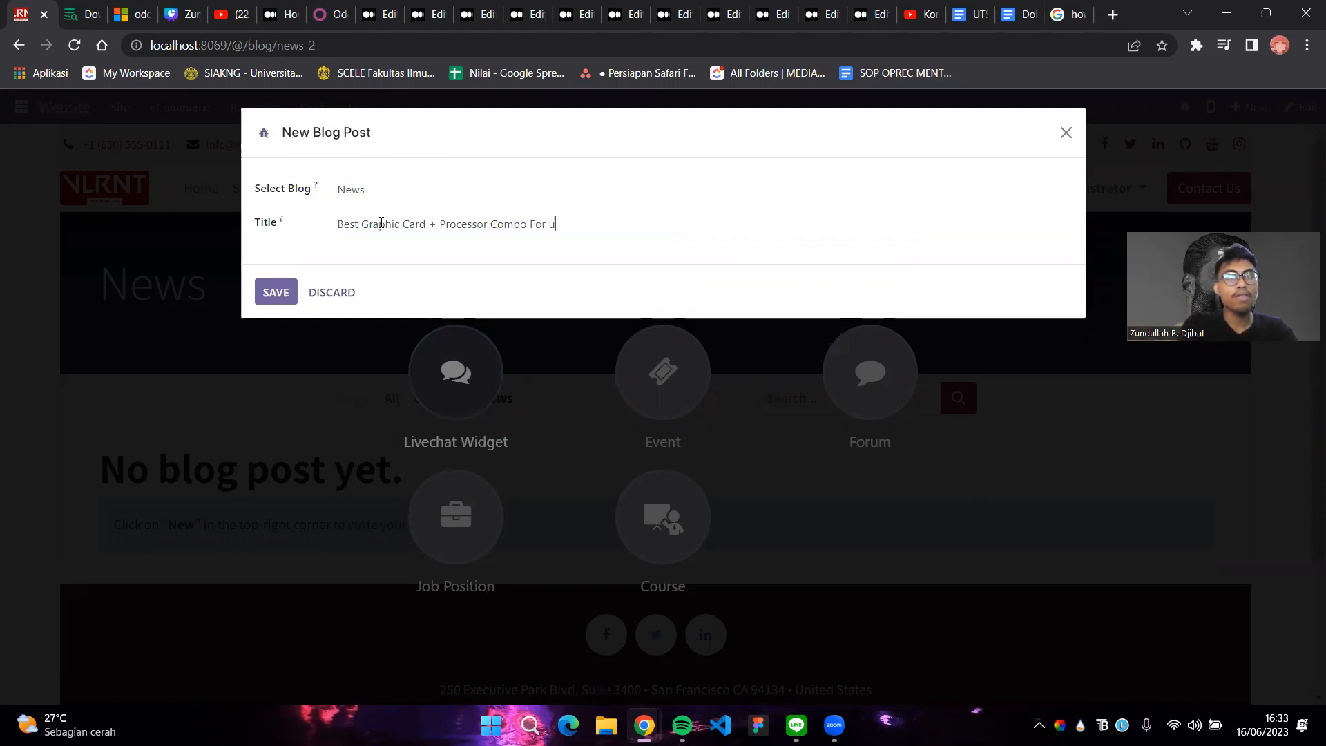
text(Your Dream P)
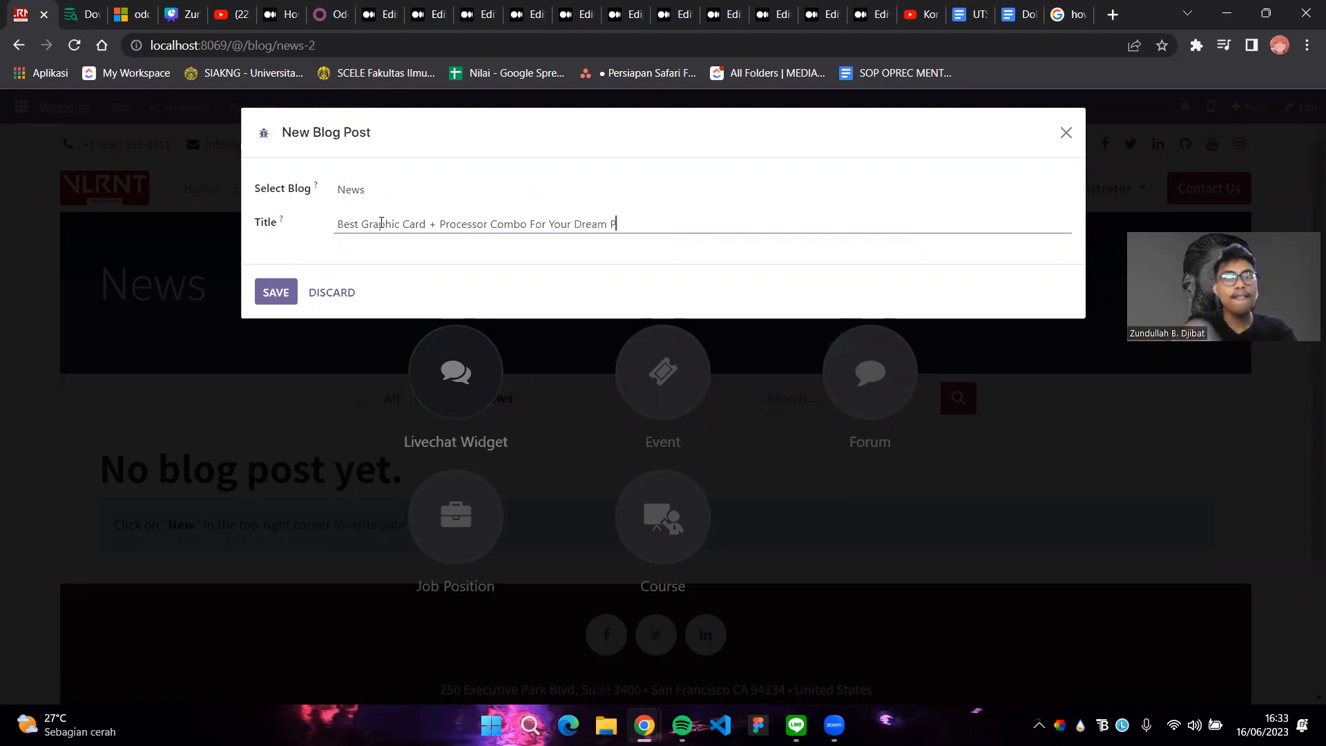
text(n 2023)
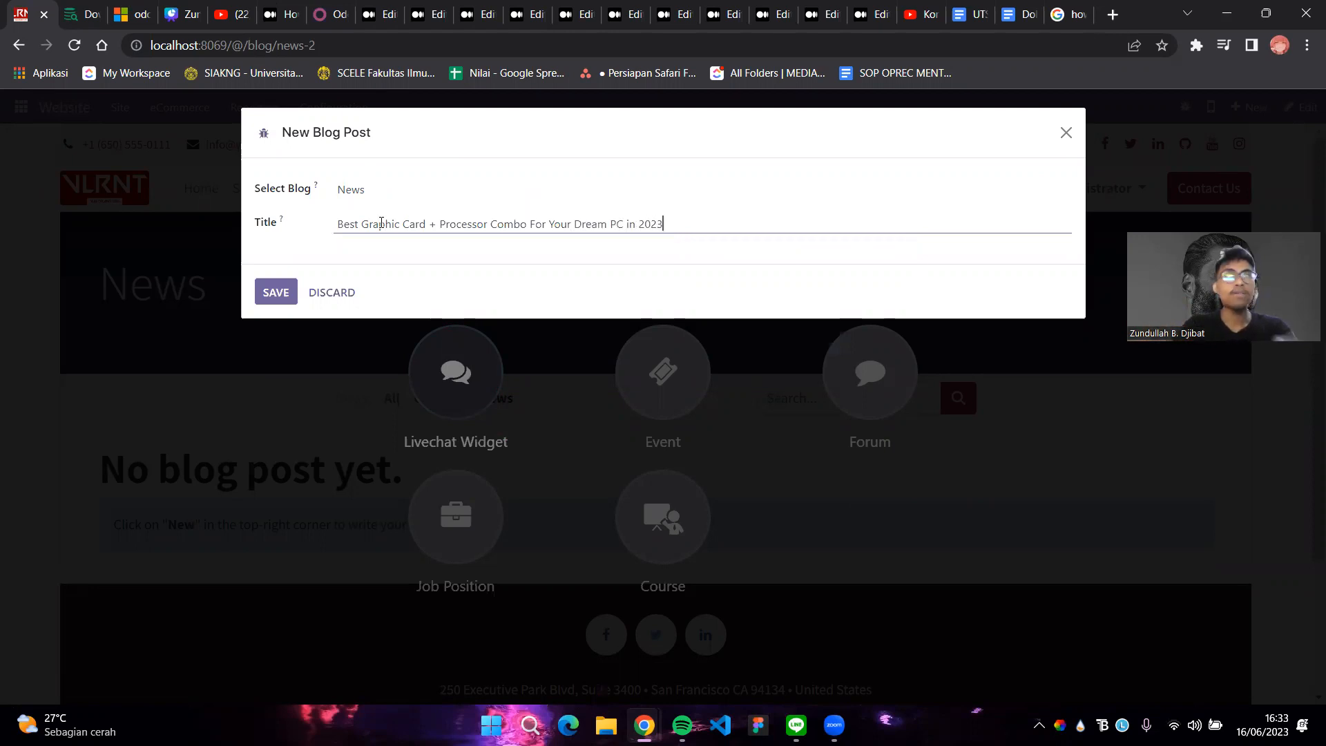
click(289, 293)
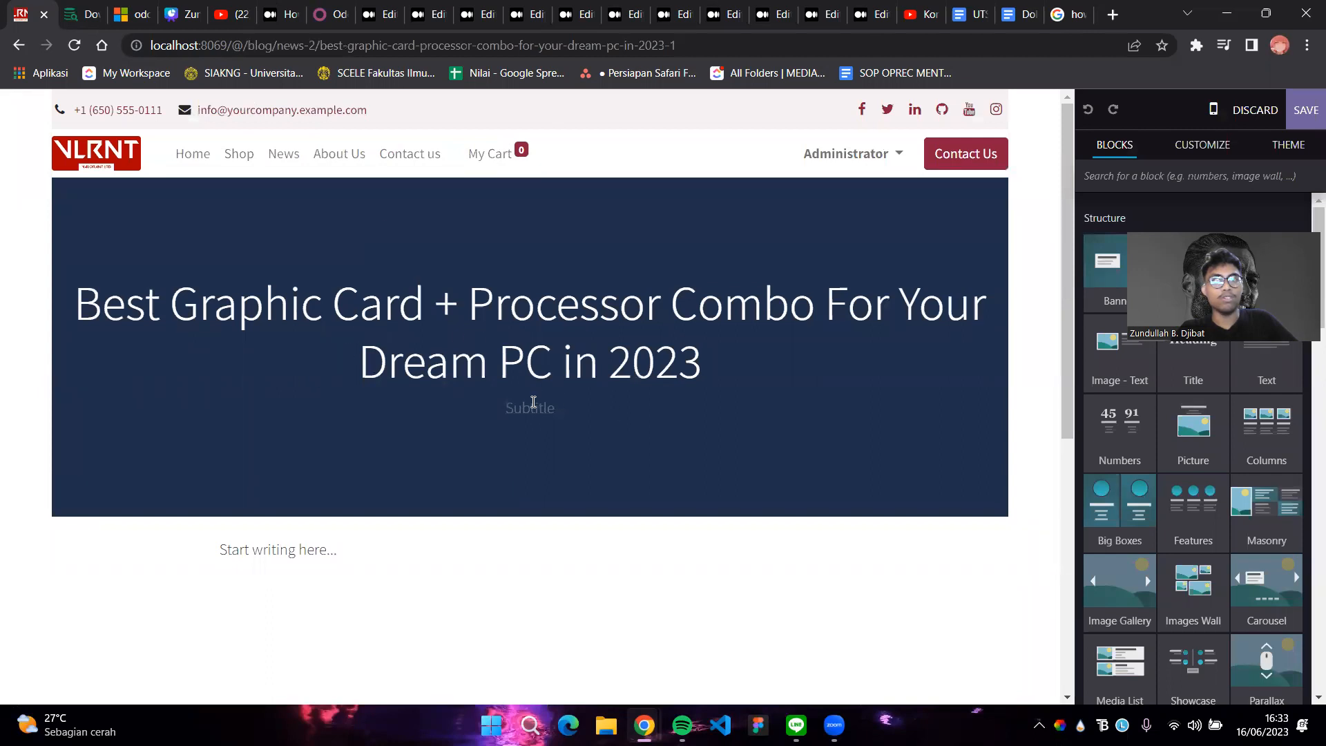
Replace the body placeholder with an opening sentence on significant 2023 hardware developments
click(311, 552)
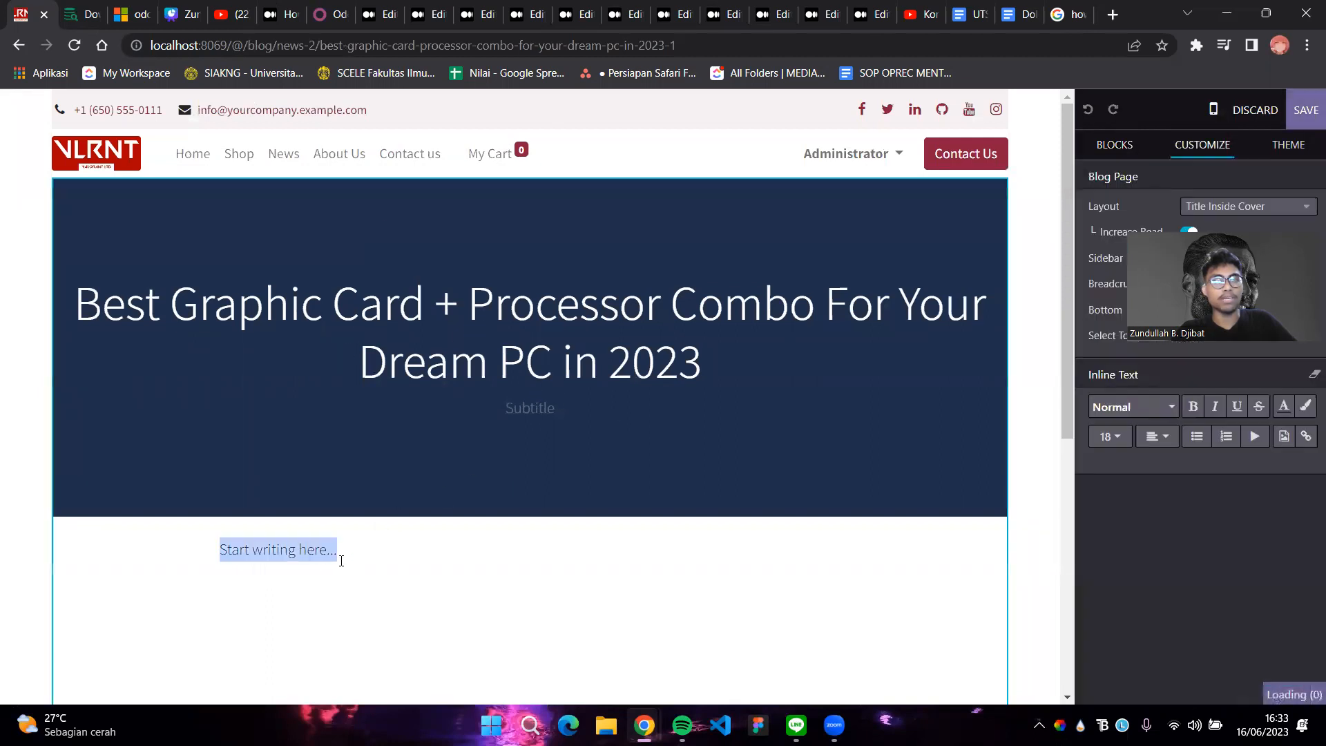
key(BackSpace)
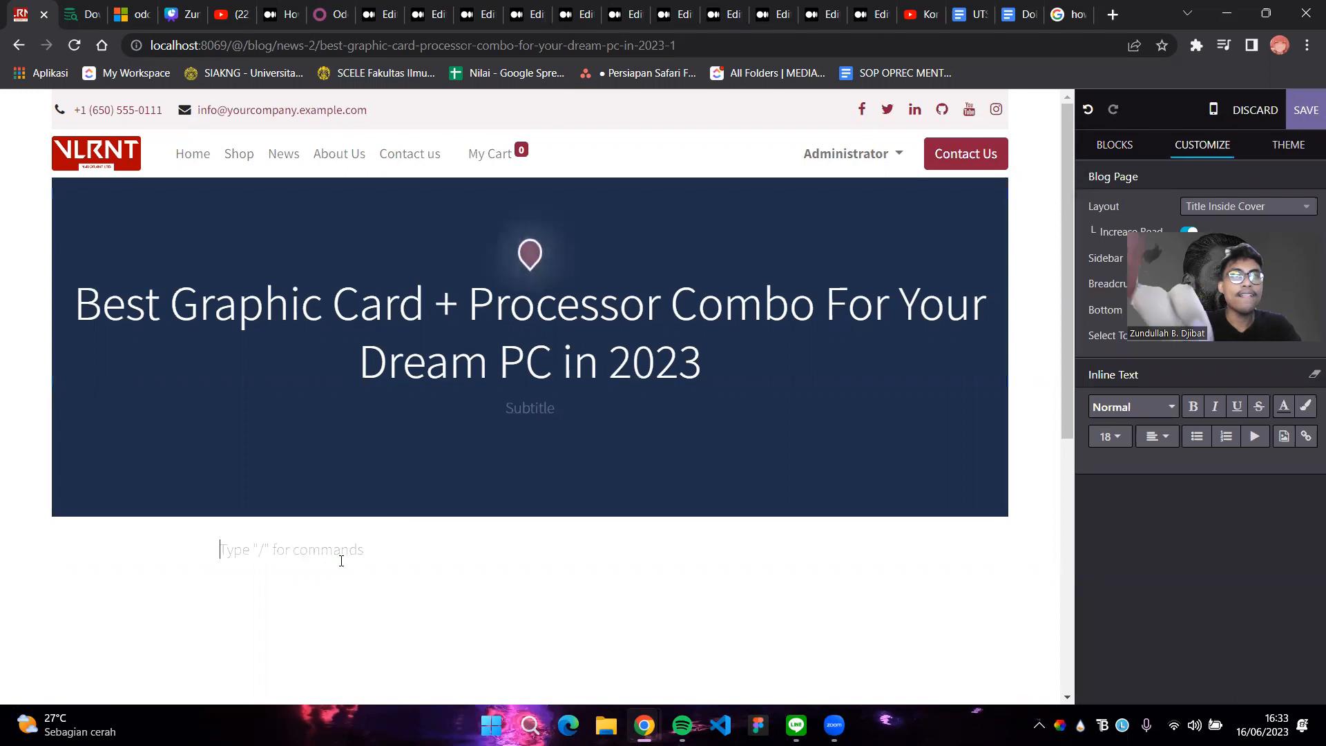
text(Di )
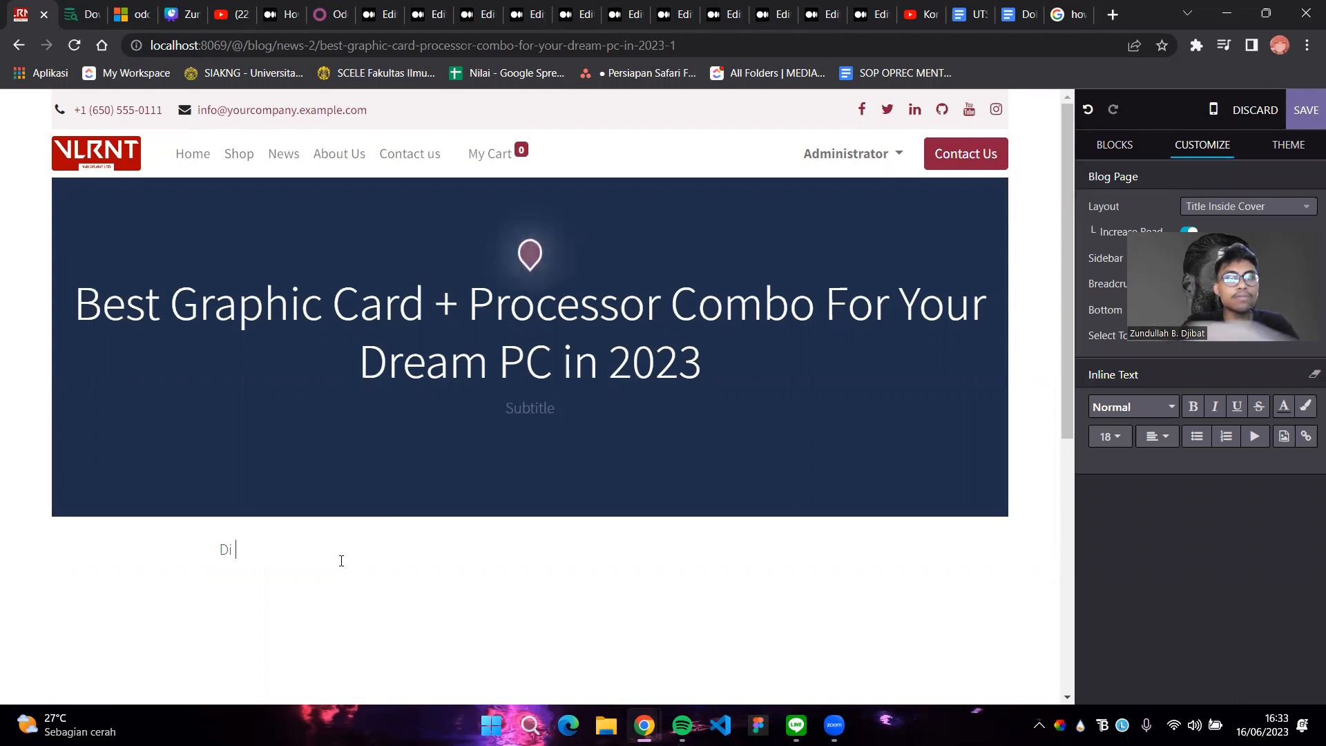
text(tahun 2023)
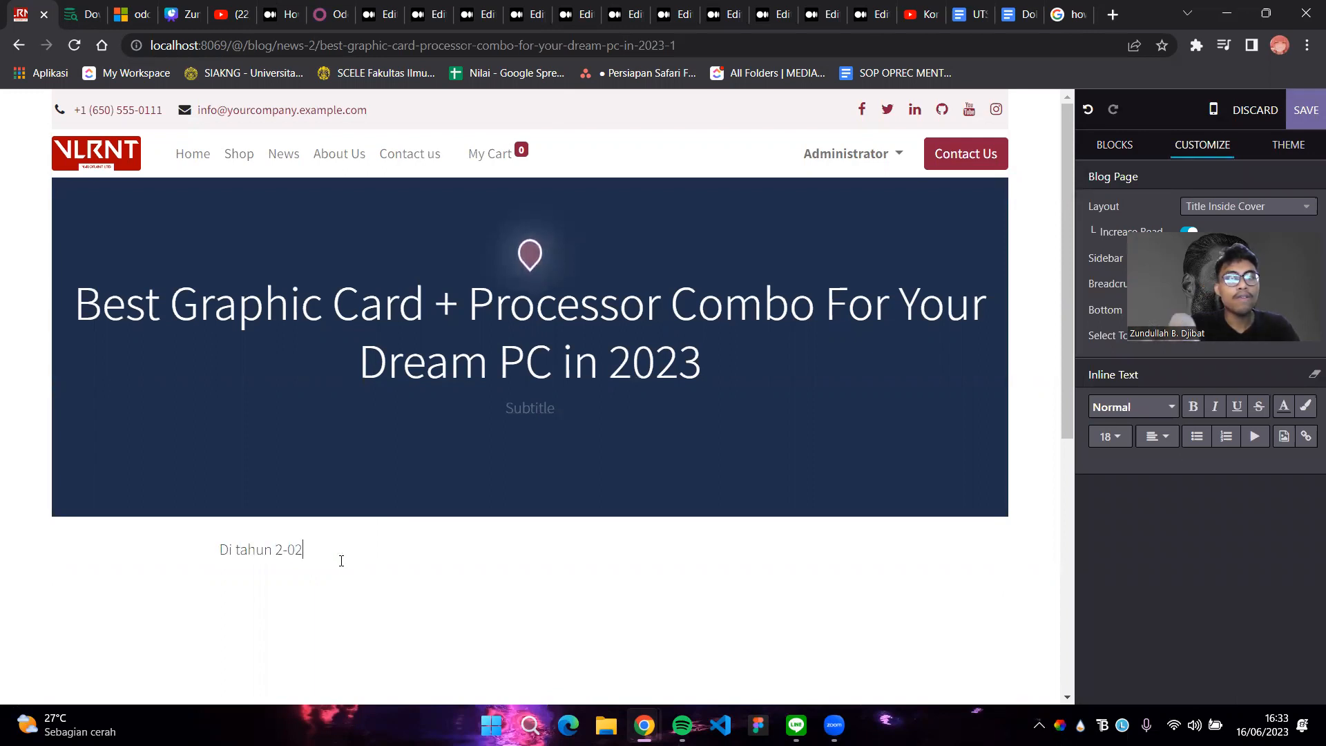
key(BackSpace)
key(BackSpace)
key(BackSpace)
key(BackSpace)
text(2023)
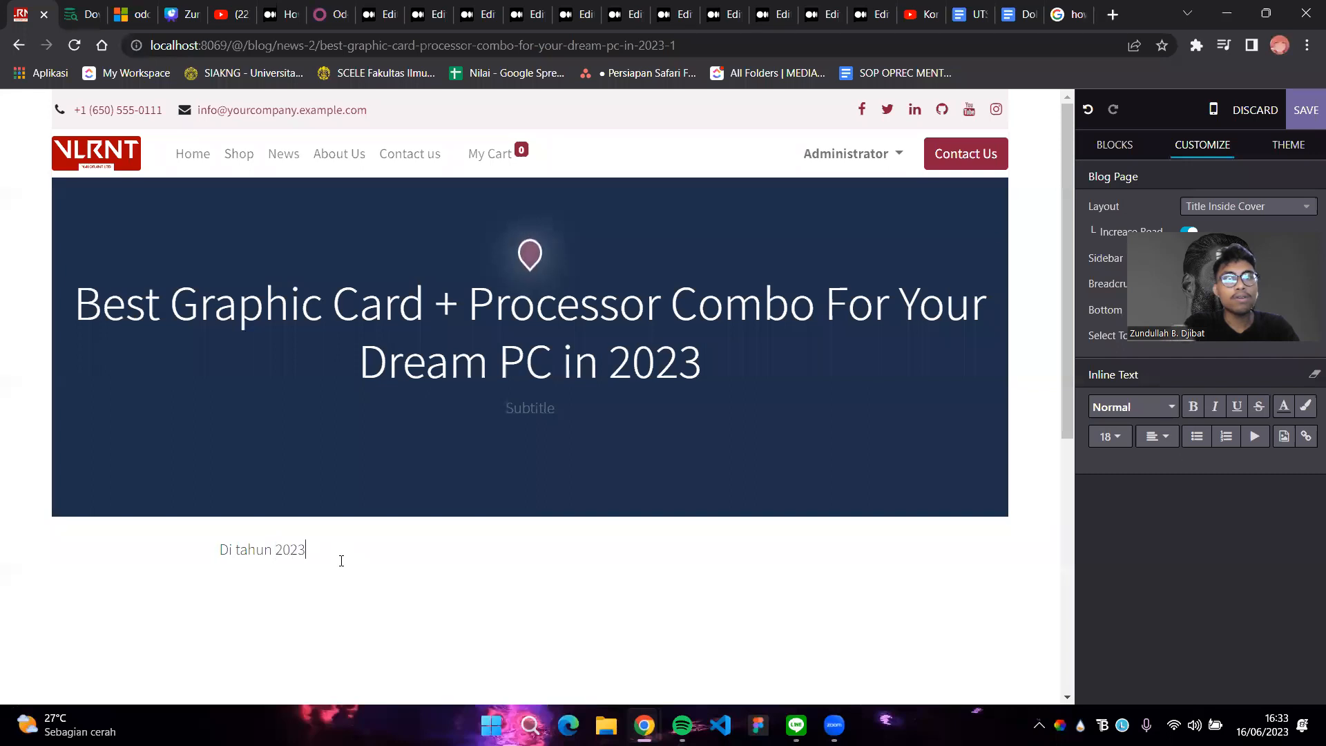
text(, perkemabanga)
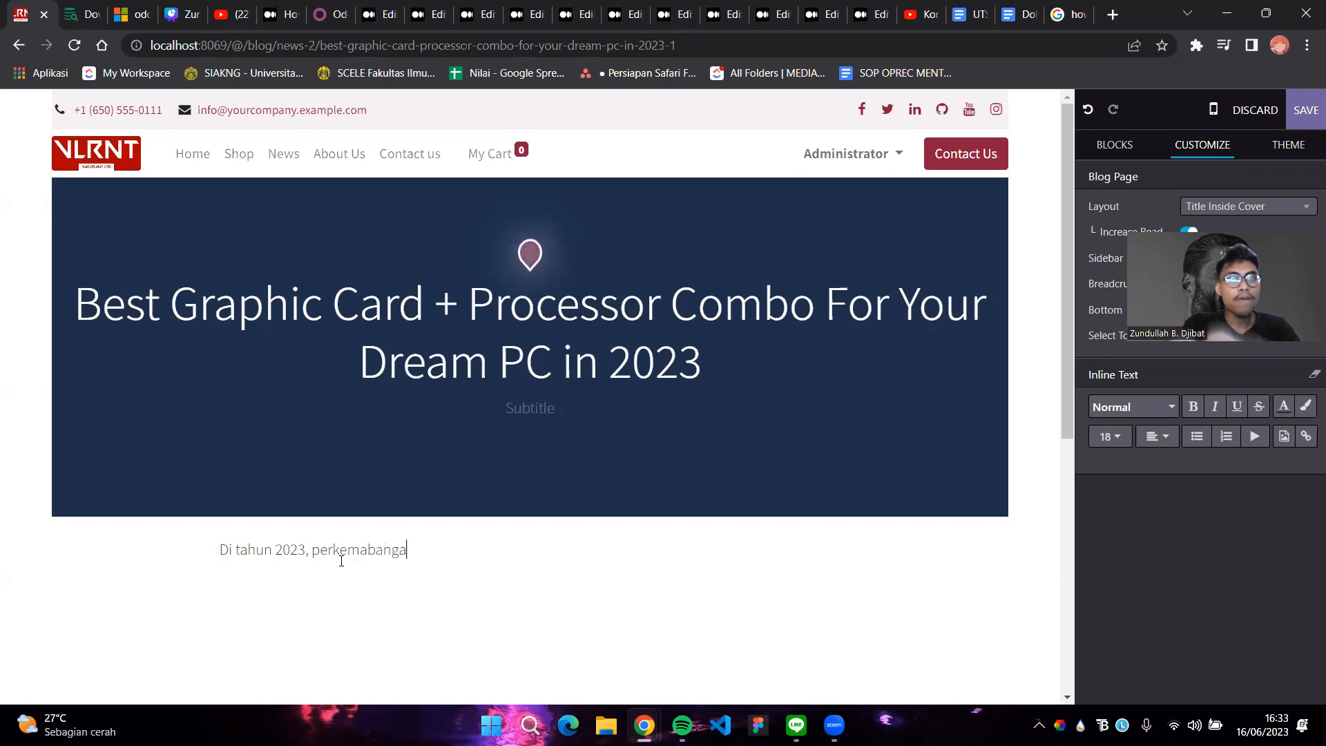
key(BackSpace)
key(BackSpace)
key(BackSpace)
key(BackSpace)
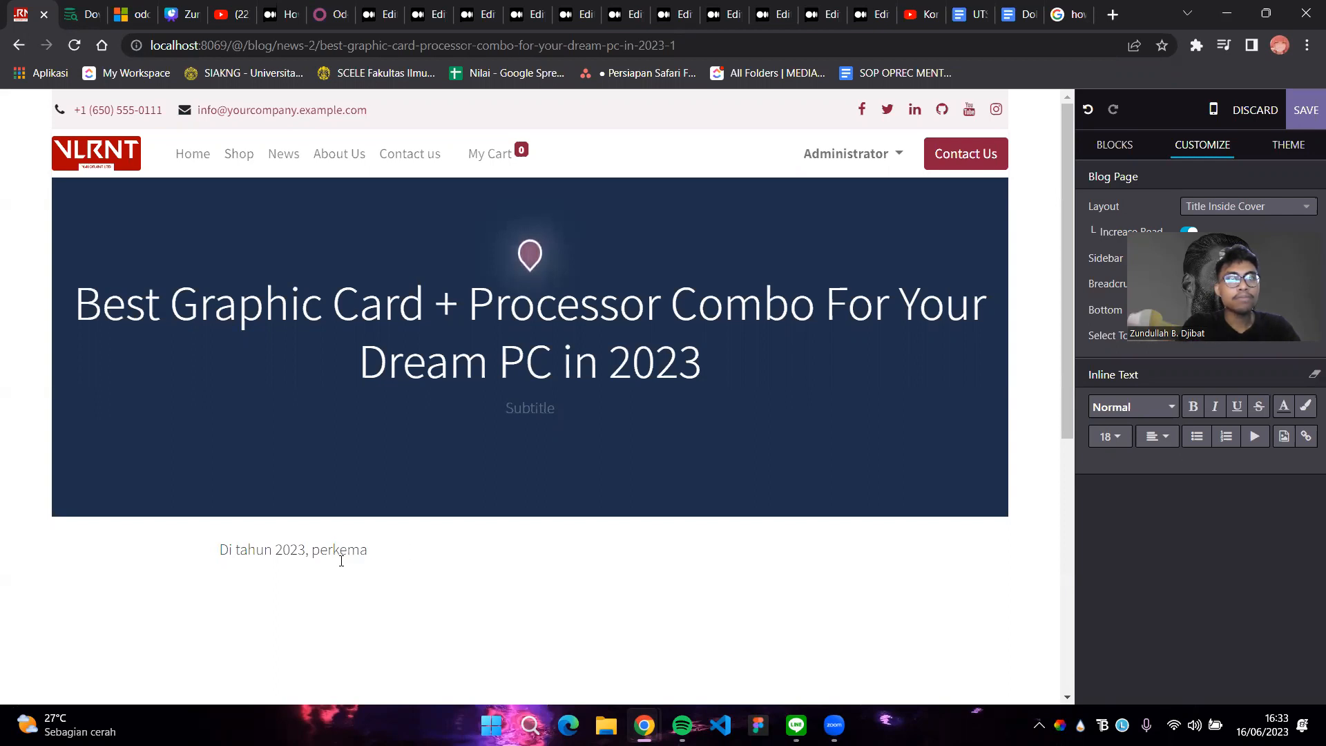
text(mbangan tehada)
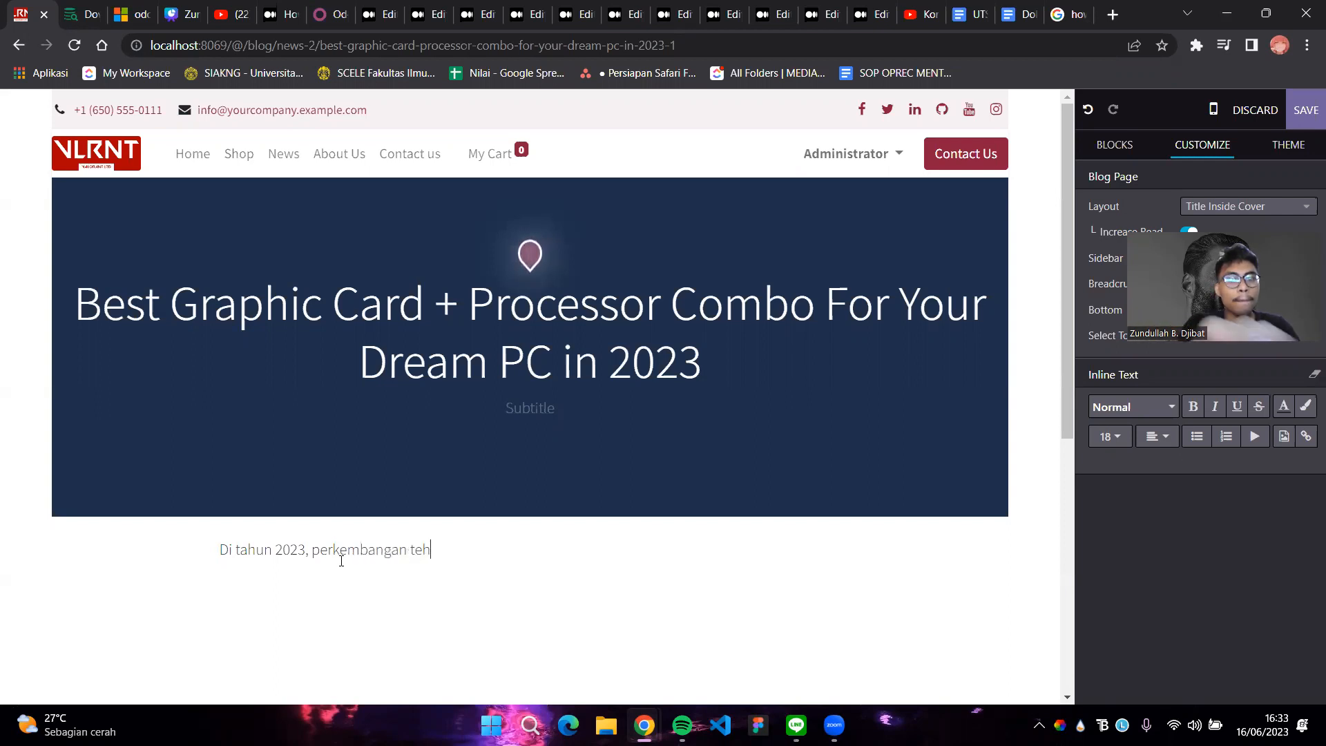
key(BackSpace)
key(BackSpace)
key(BackSpace)
key(BackSpace)
text(rhad)
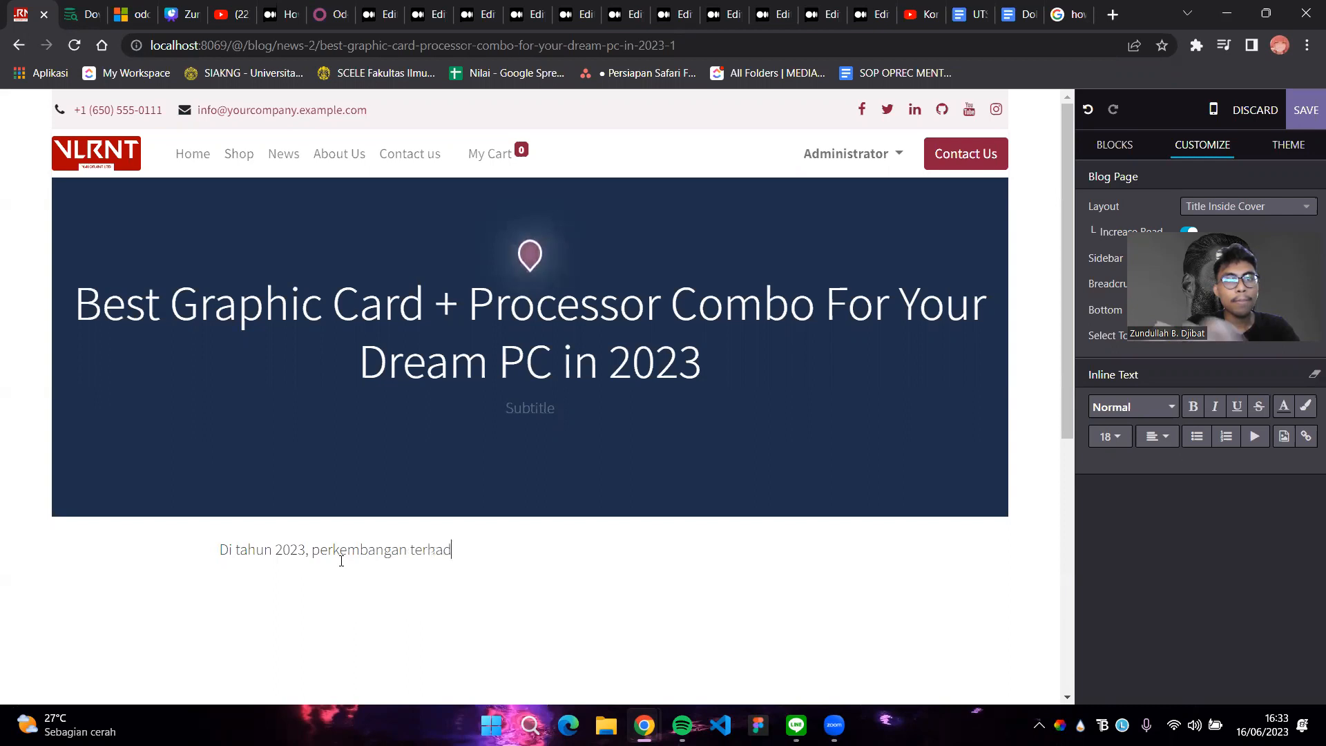
text(ap teknologi peran)
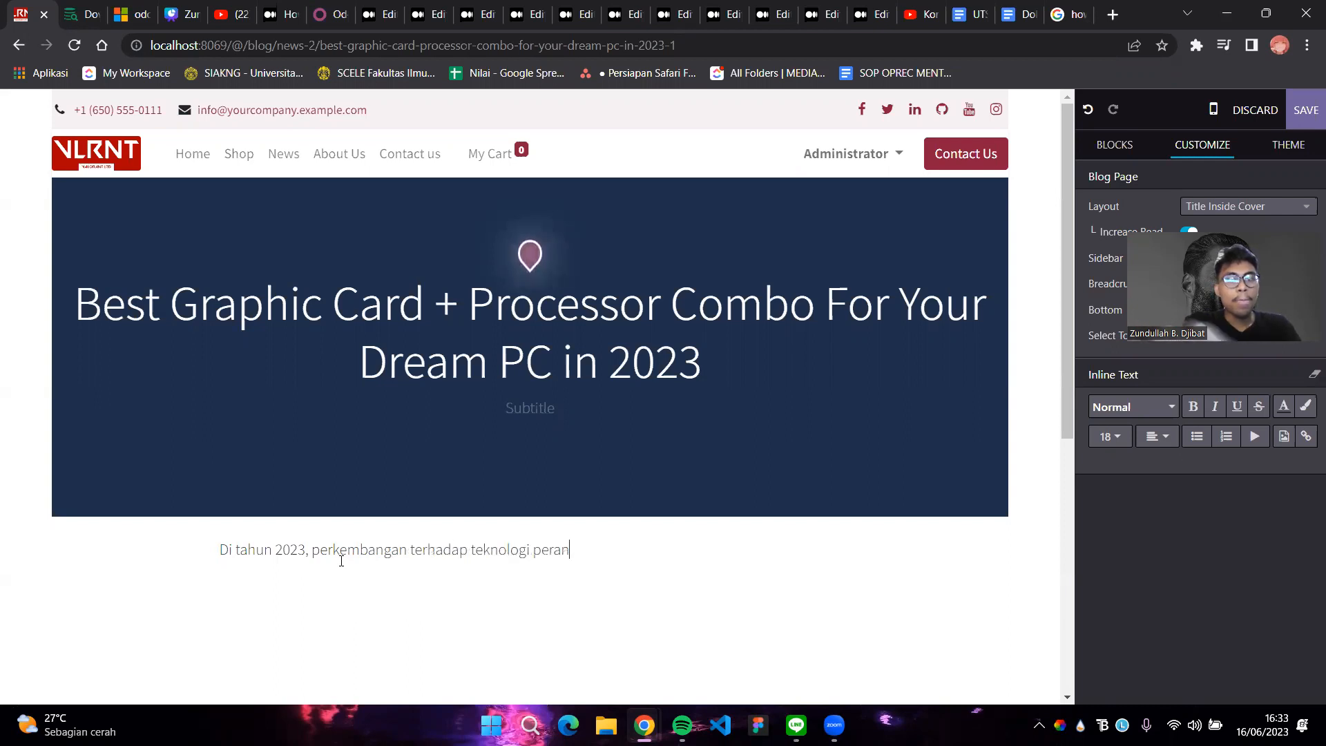
text(gkat keras komputer meni)
text(ngkat de)
key(BackSpace)
key(BackSpace)
key(BackSpace)
key(BackSpace)
key(BackSpace)
key(BackSpace)
key(BackSpace)
key(BackSpace)
key(BackSpace)
key(BackSpace)
text(bergerak dengann)
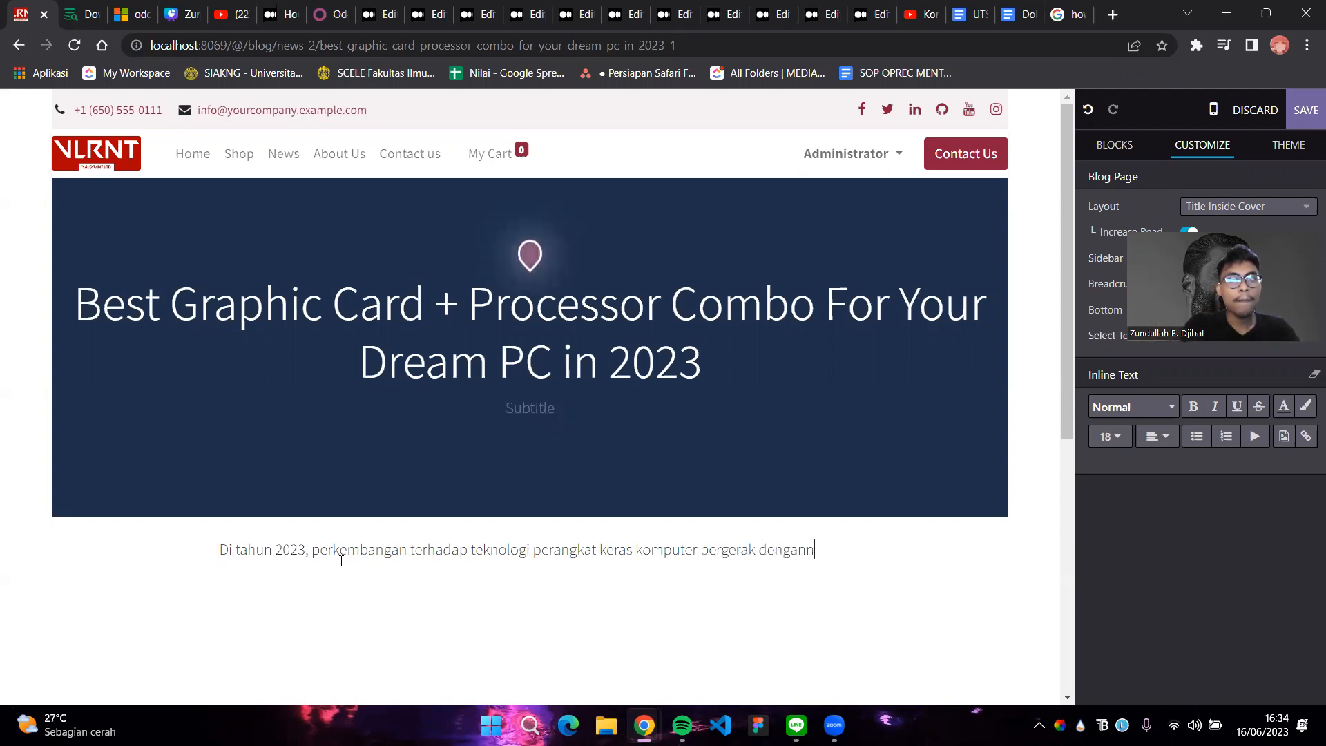
text(angat sgi)
key(BackSpace)
key(BackSpace)
text(ignif)
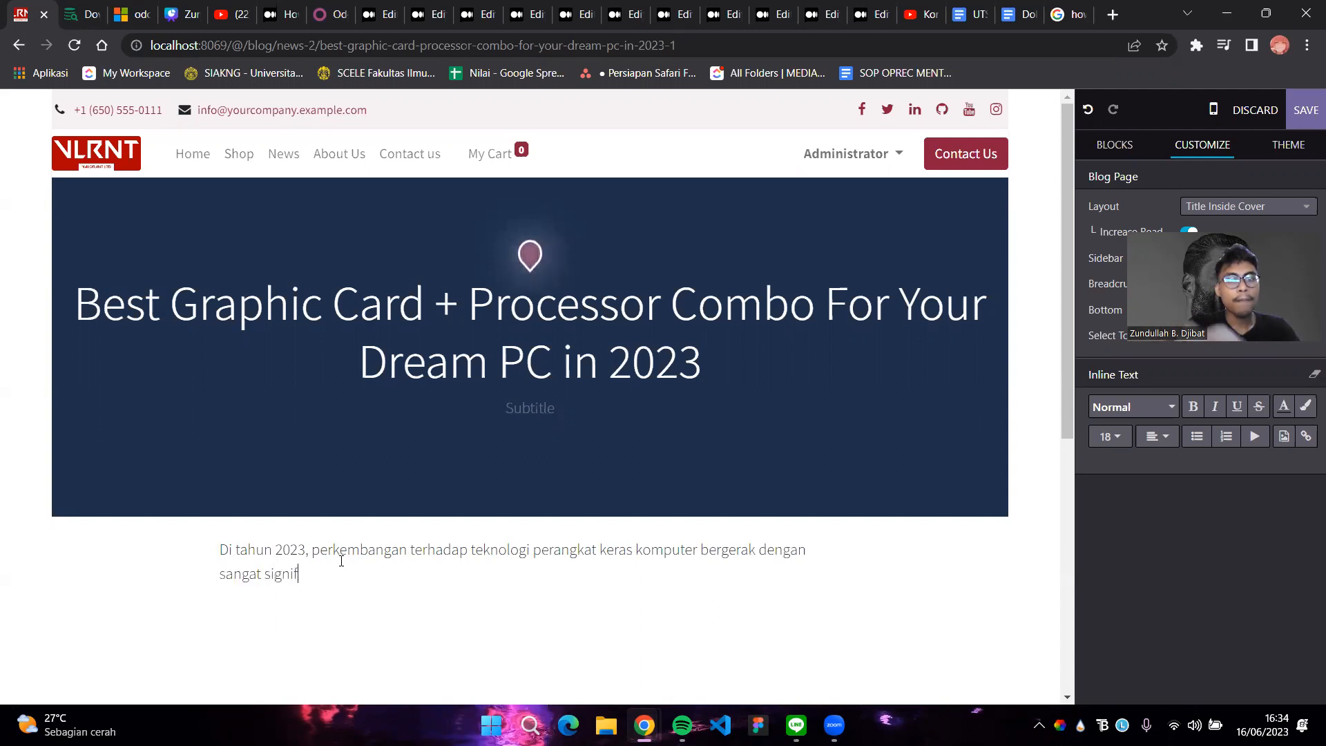
text(ikan. B)
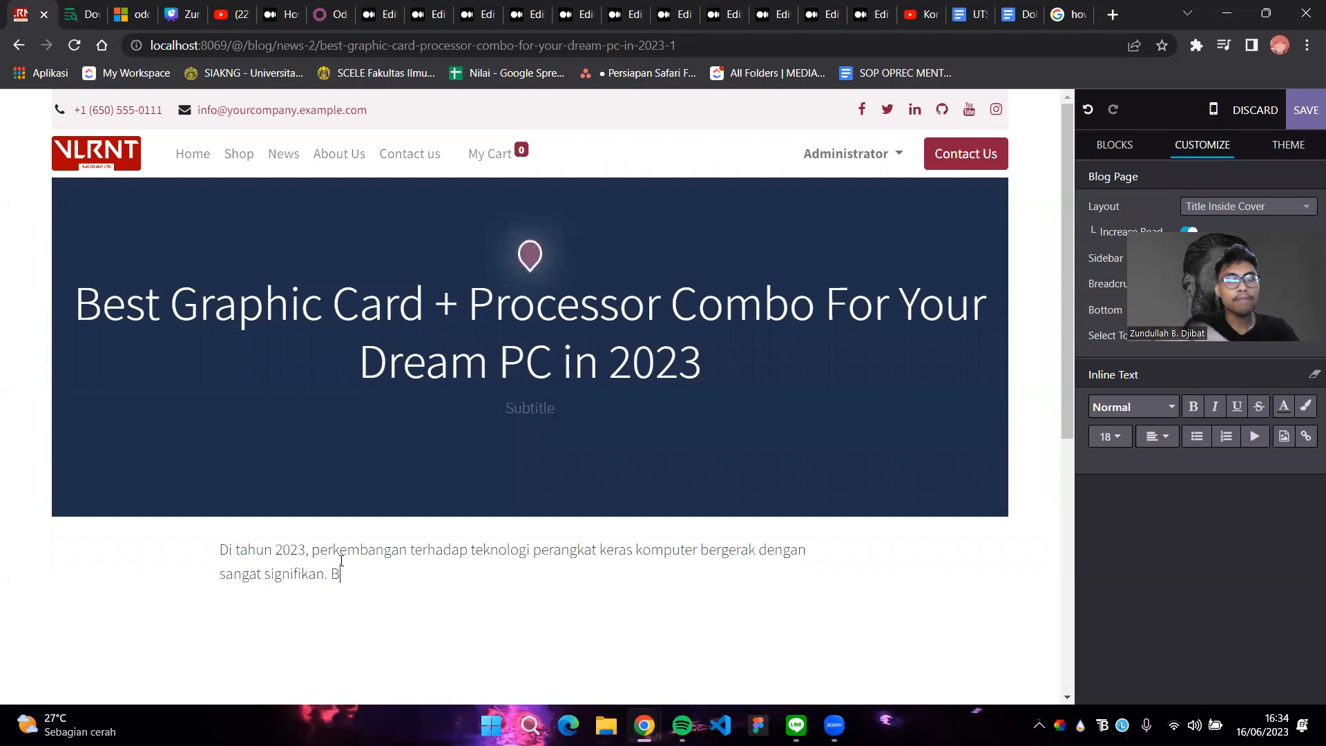
text(erikut ada)
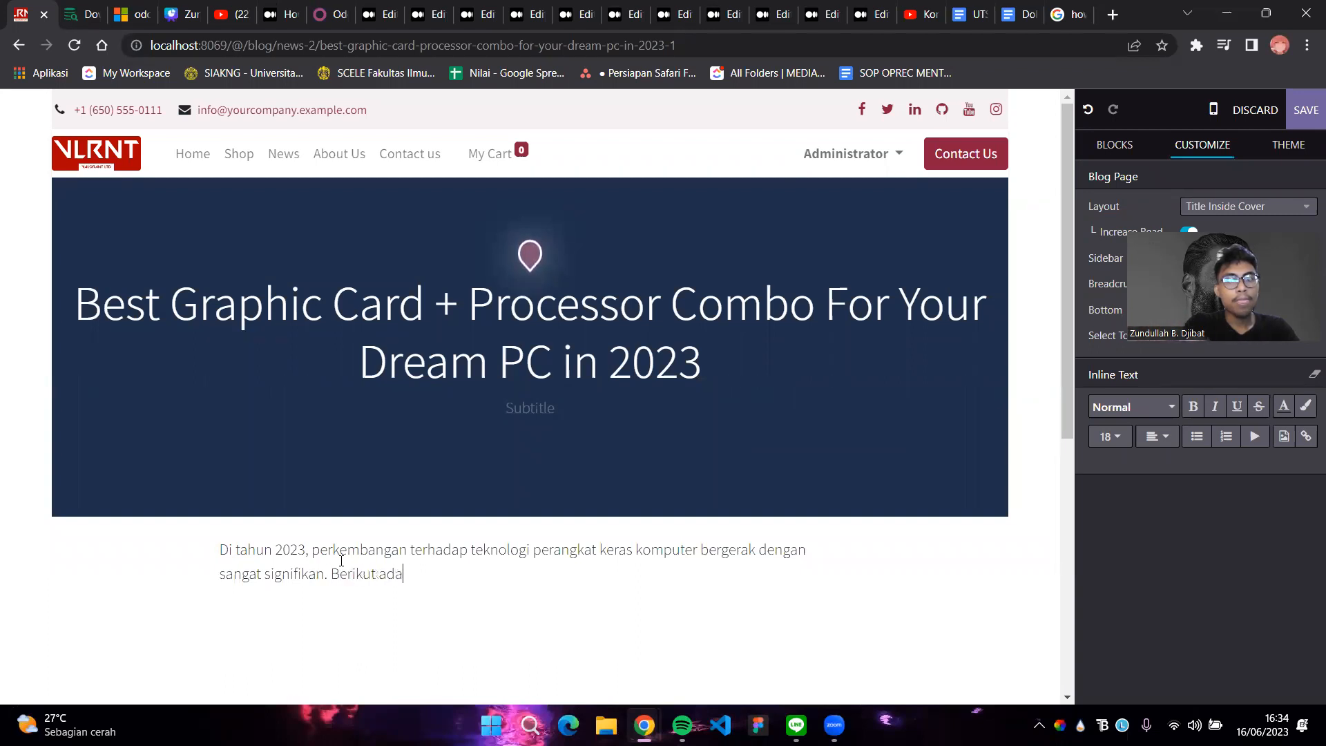
text(lah saran kamiuuntuk padanga)
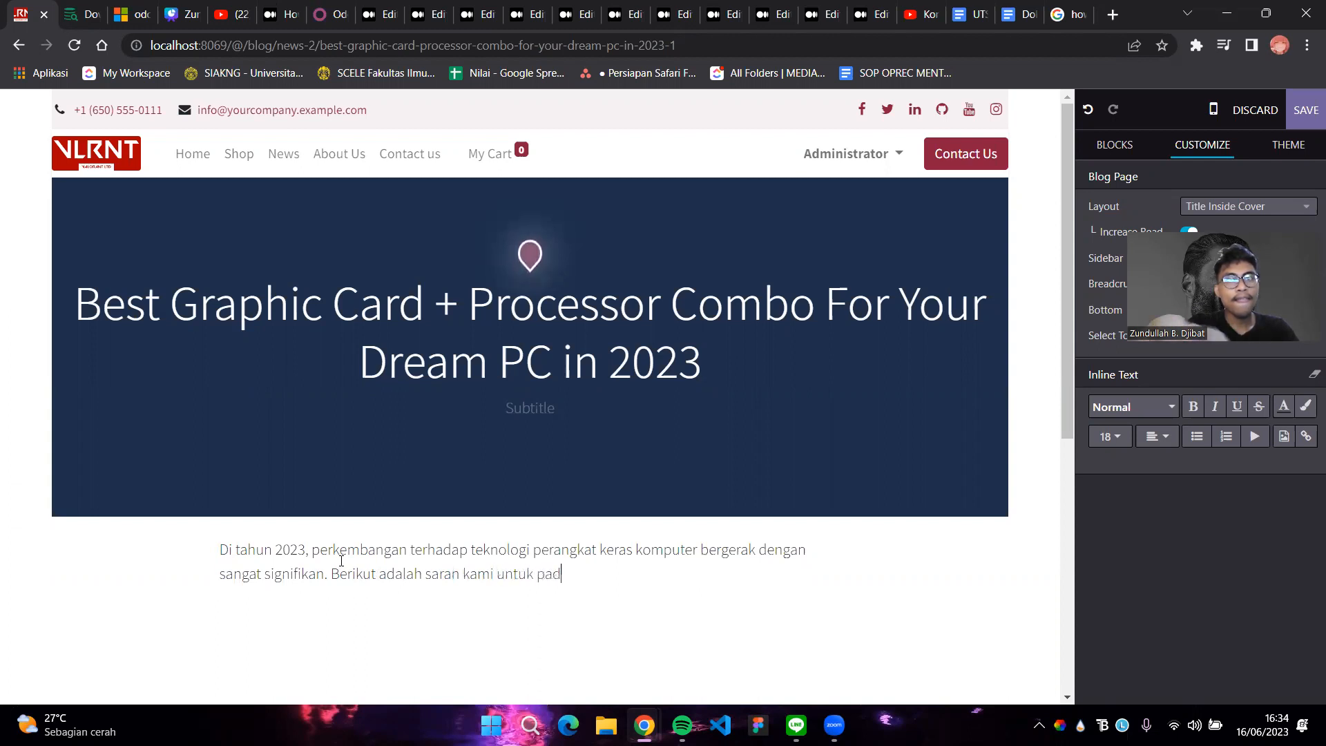
Finish the intro recommending 2023 VGA+Prosesor pairs and start '1. NVIDIA GeForce RTX 3060 + AMD Ryzen 7 5700'
key(BackSpace)
key(BackSpace)
key(BackSpace)
key(BackSpace)
key(BackSpace)
text(sang)
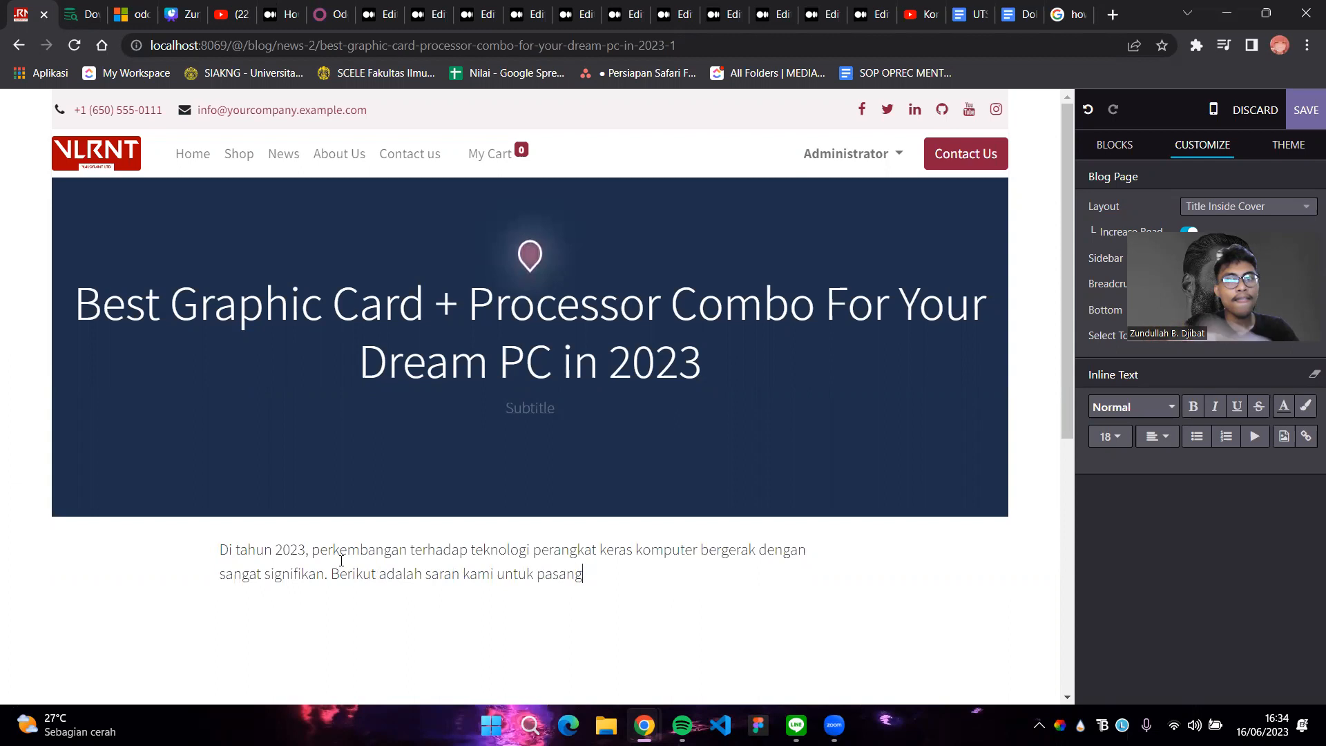
text(an VGA)
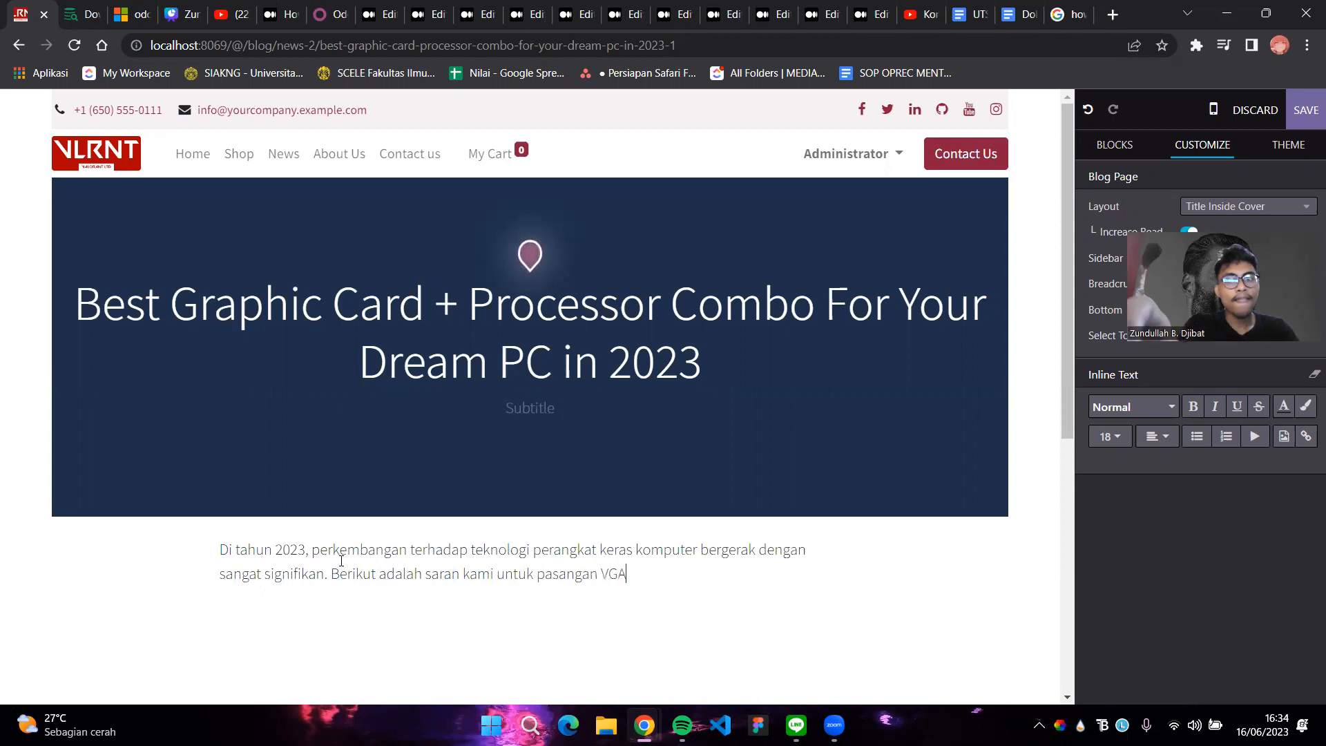
text(+Pros)
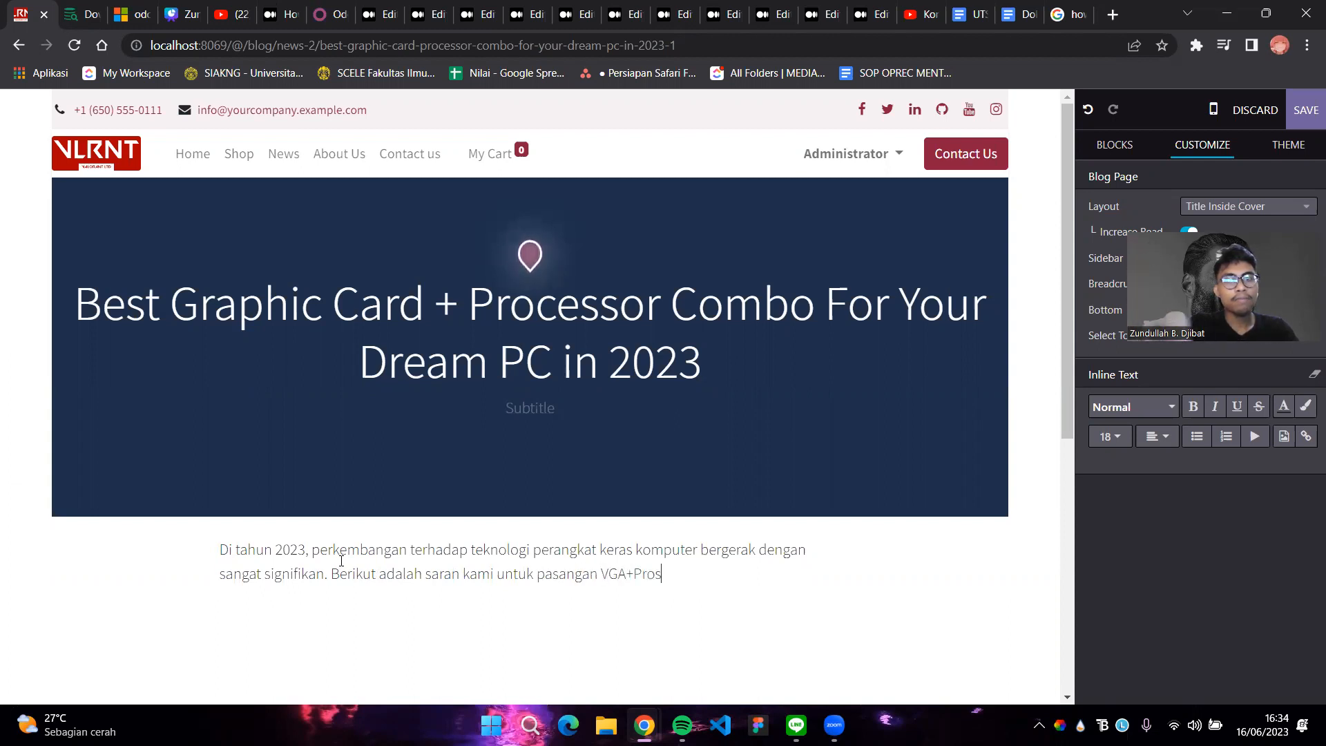
text(esor terbaik untuk kompiter a)
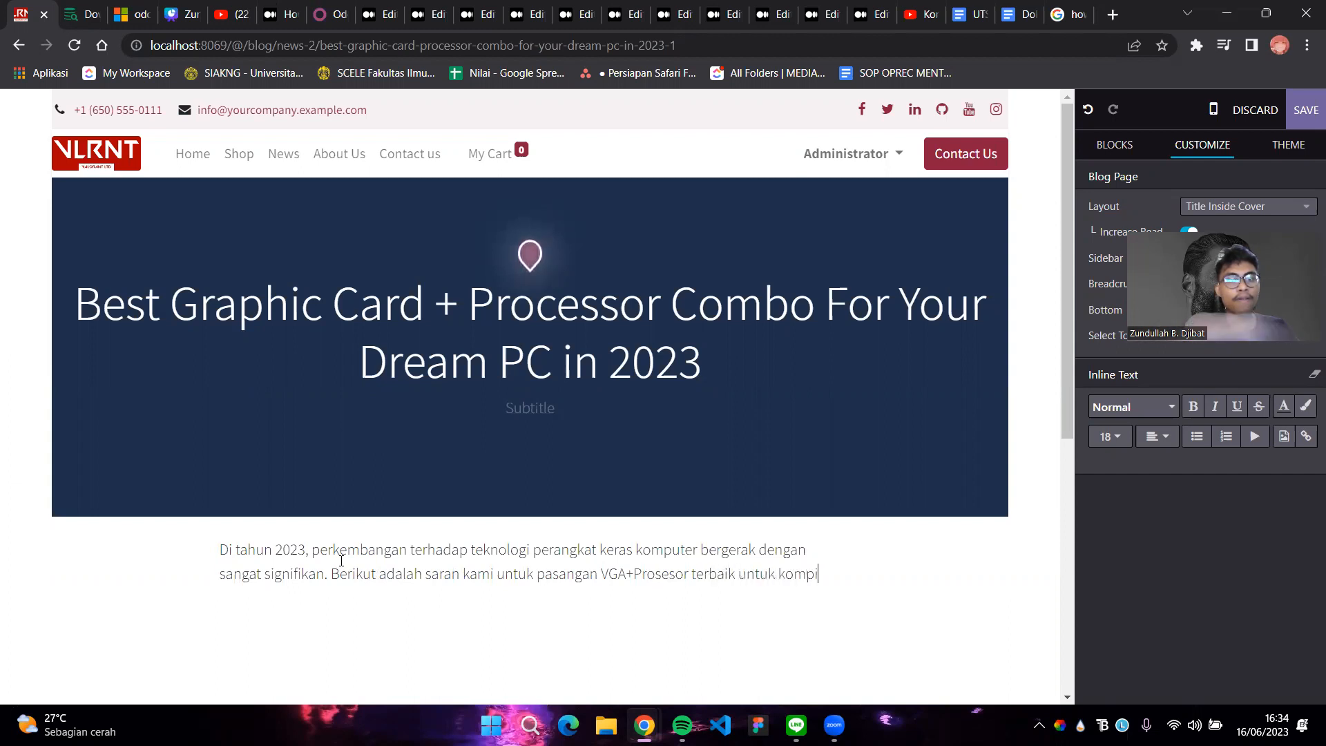
key(BackSpace)
key(BackSpace)
key(BackSpace)
text(terha)
key(BackSpace)
text(anda di tahu)
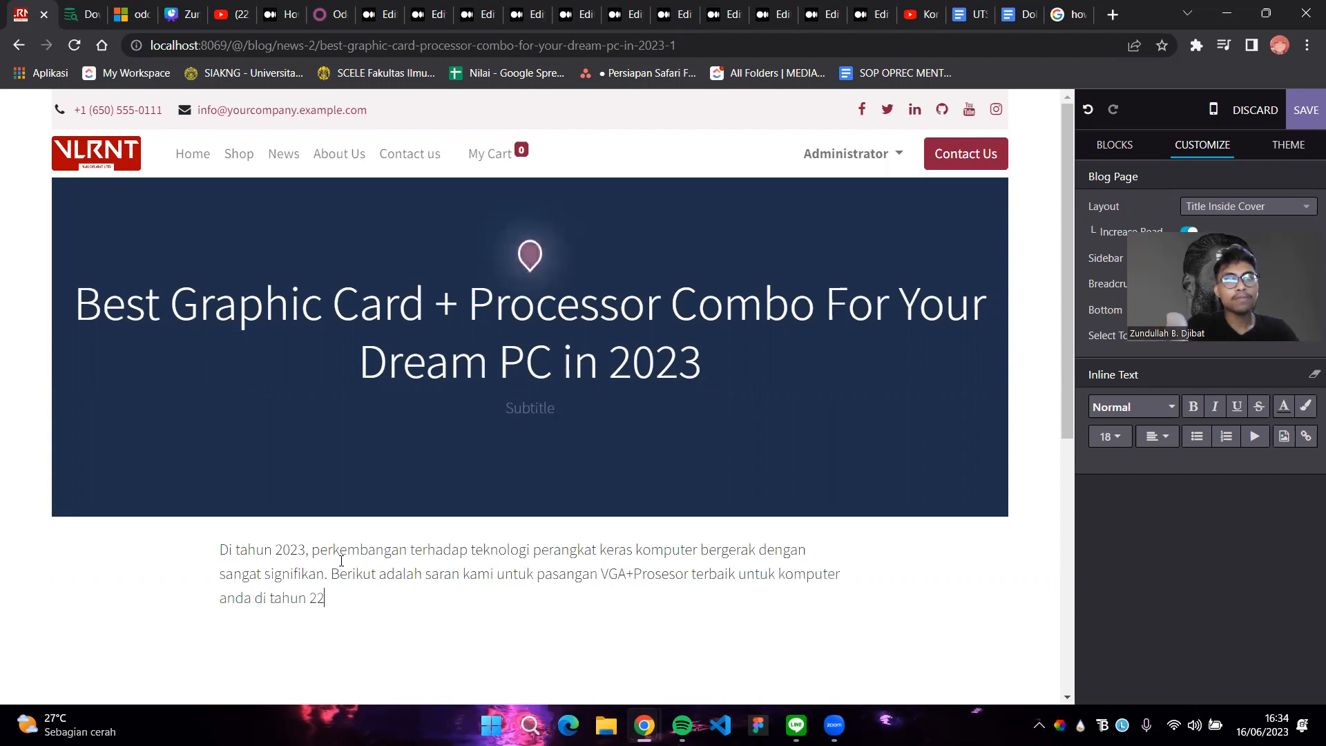
text(n 2023.)
key(Return)
text(1)
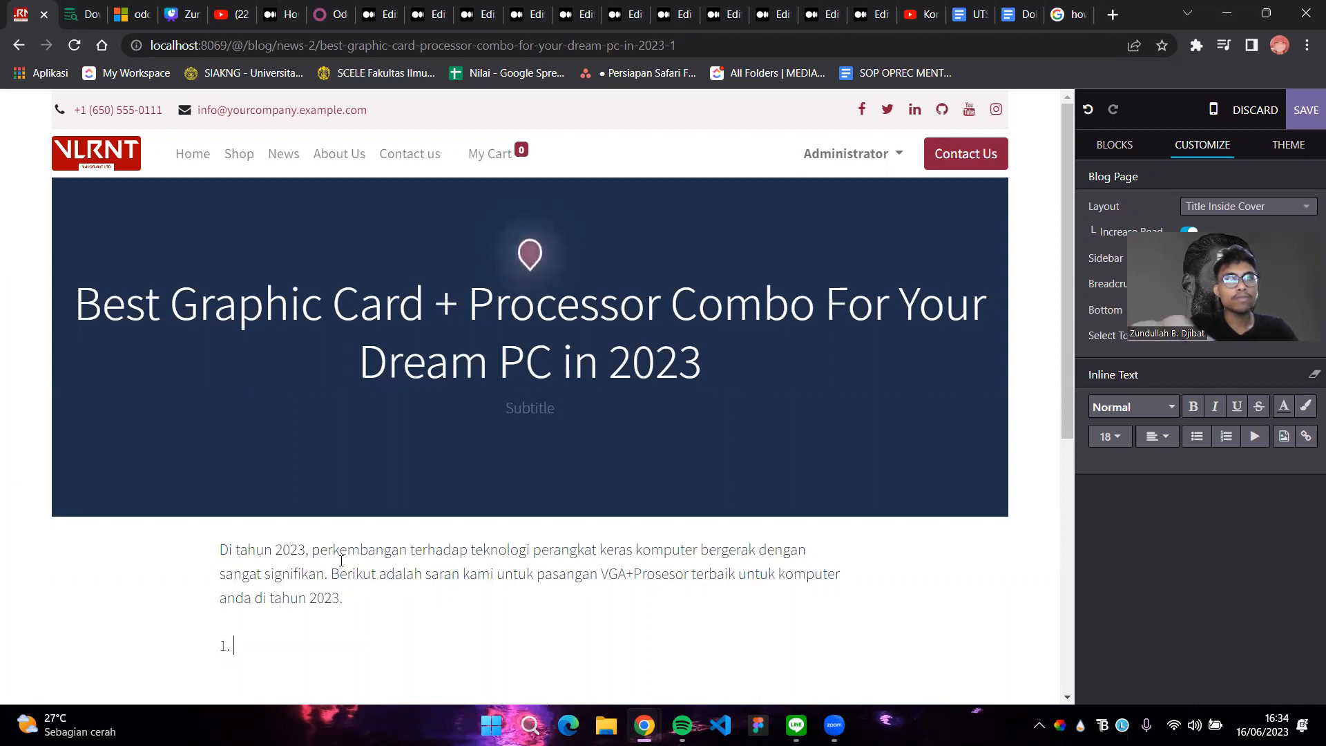
text(. NVIDIA Ge Force RTX)
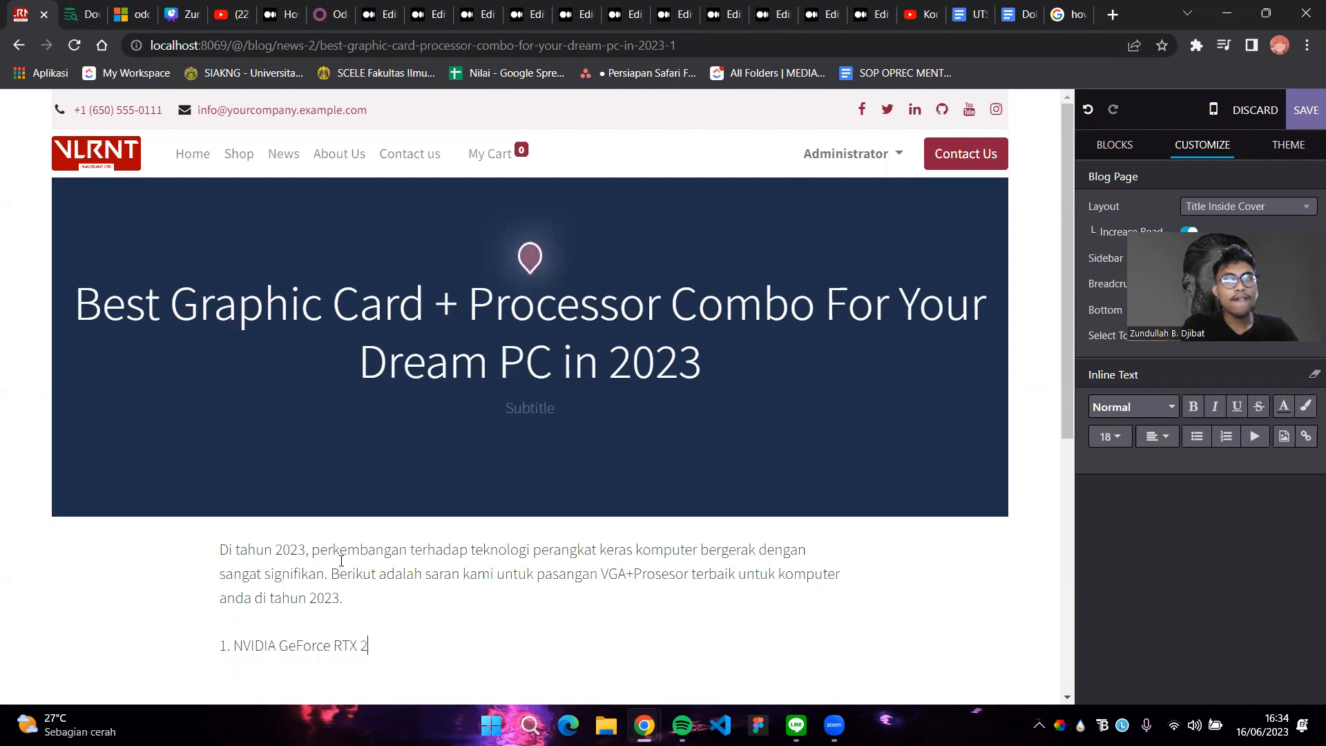
text( 30)
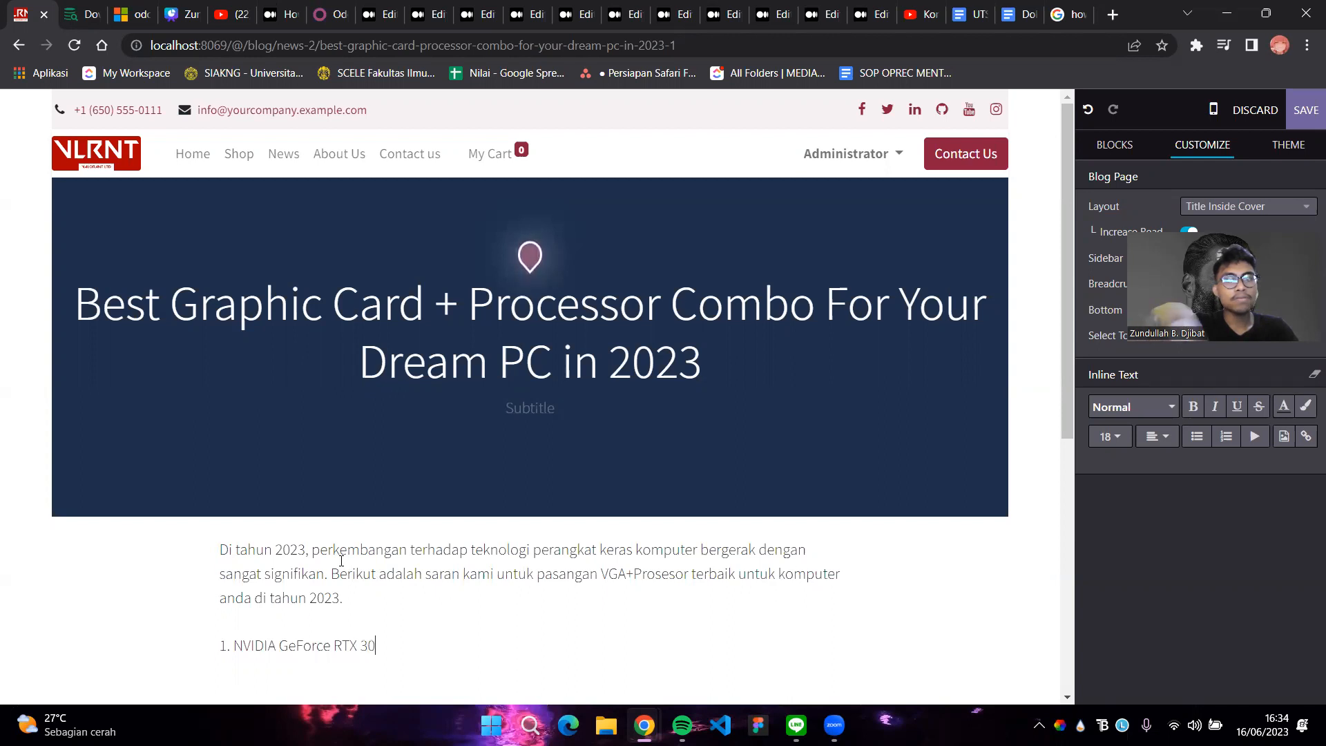
text(60)
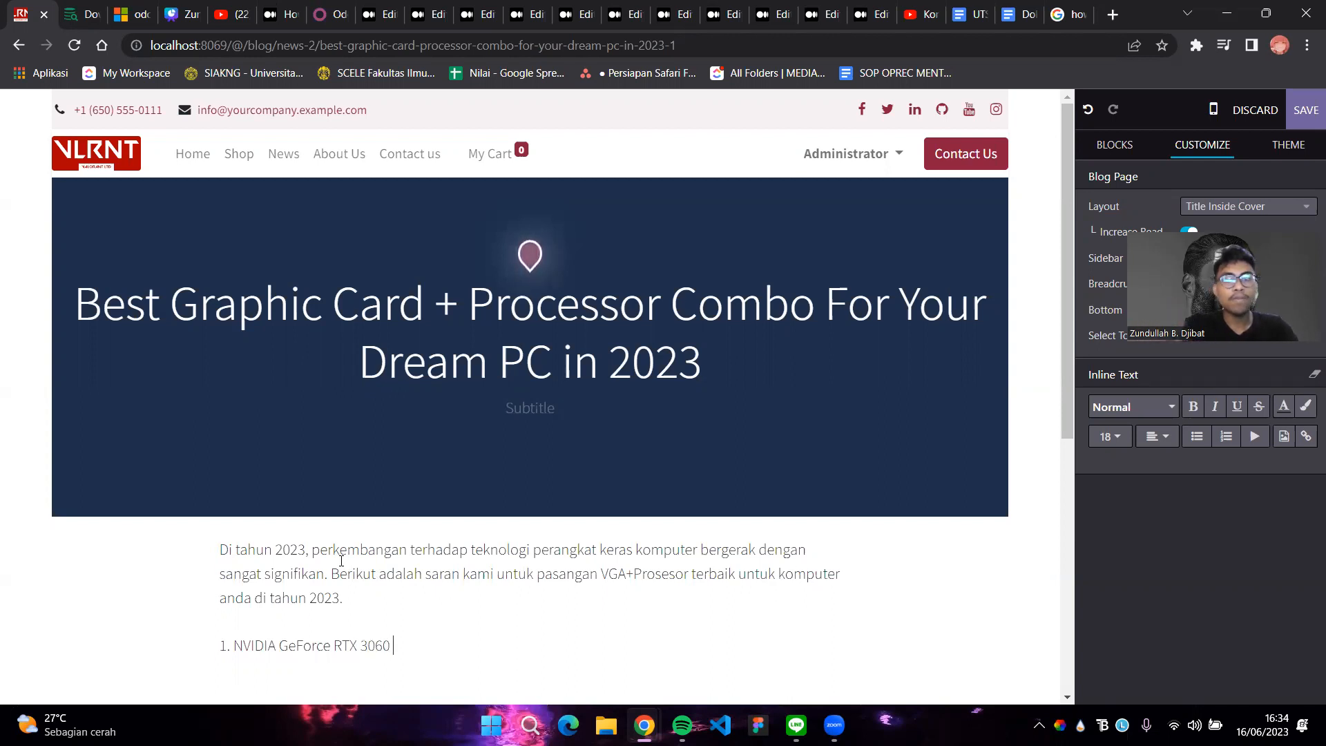
text( + AMD Ryzen)
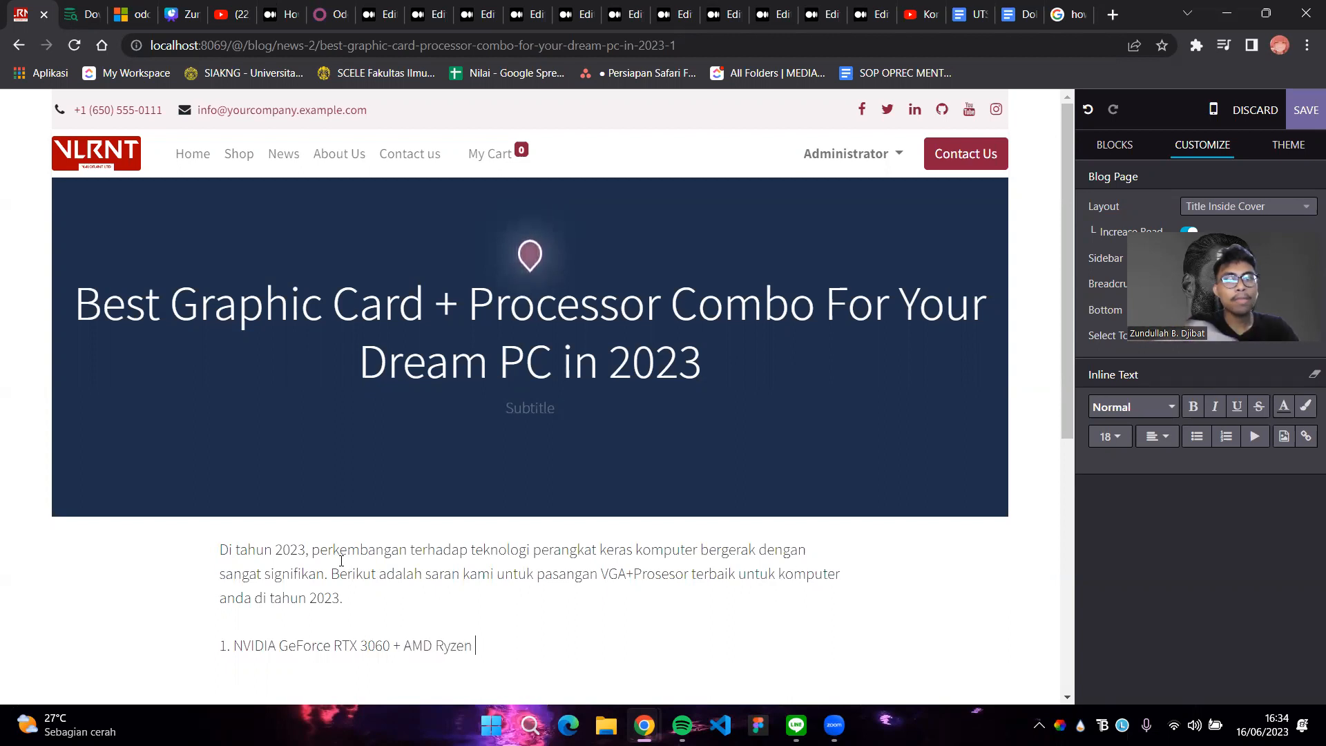
text( 7 )
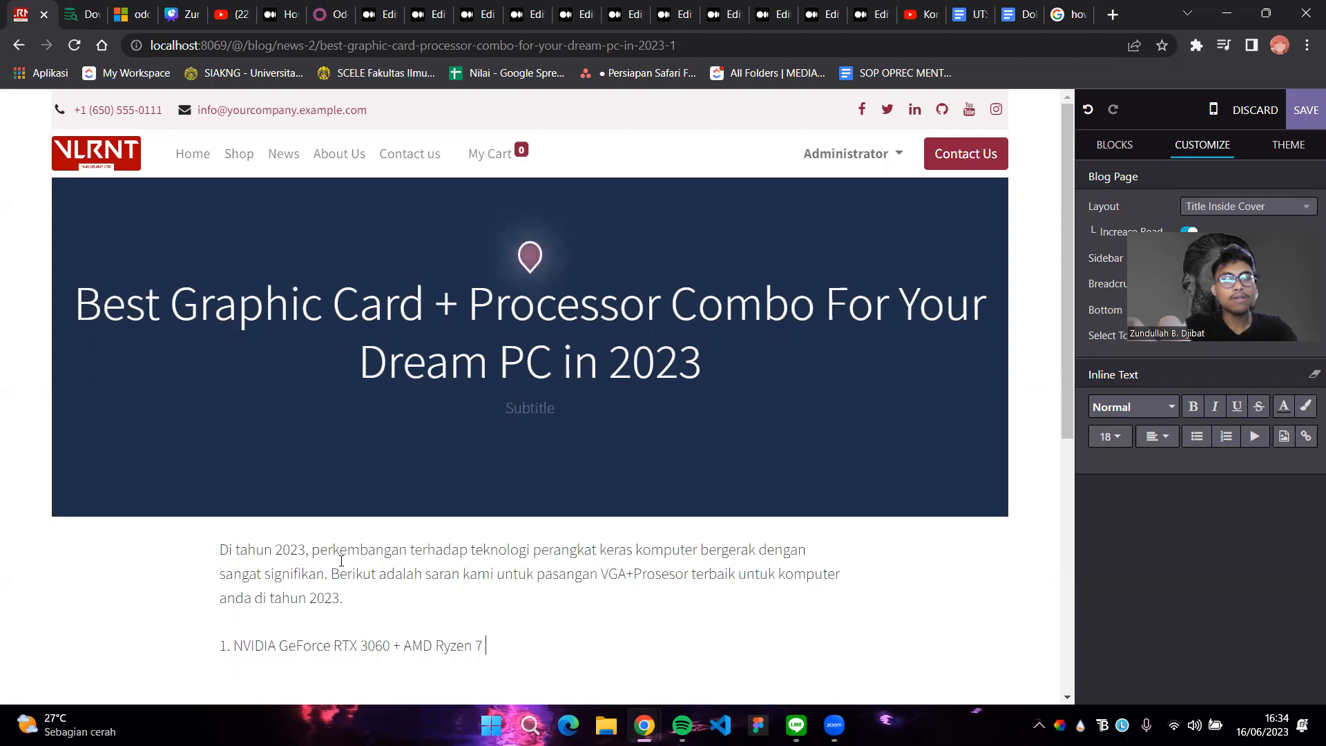
text(5700)
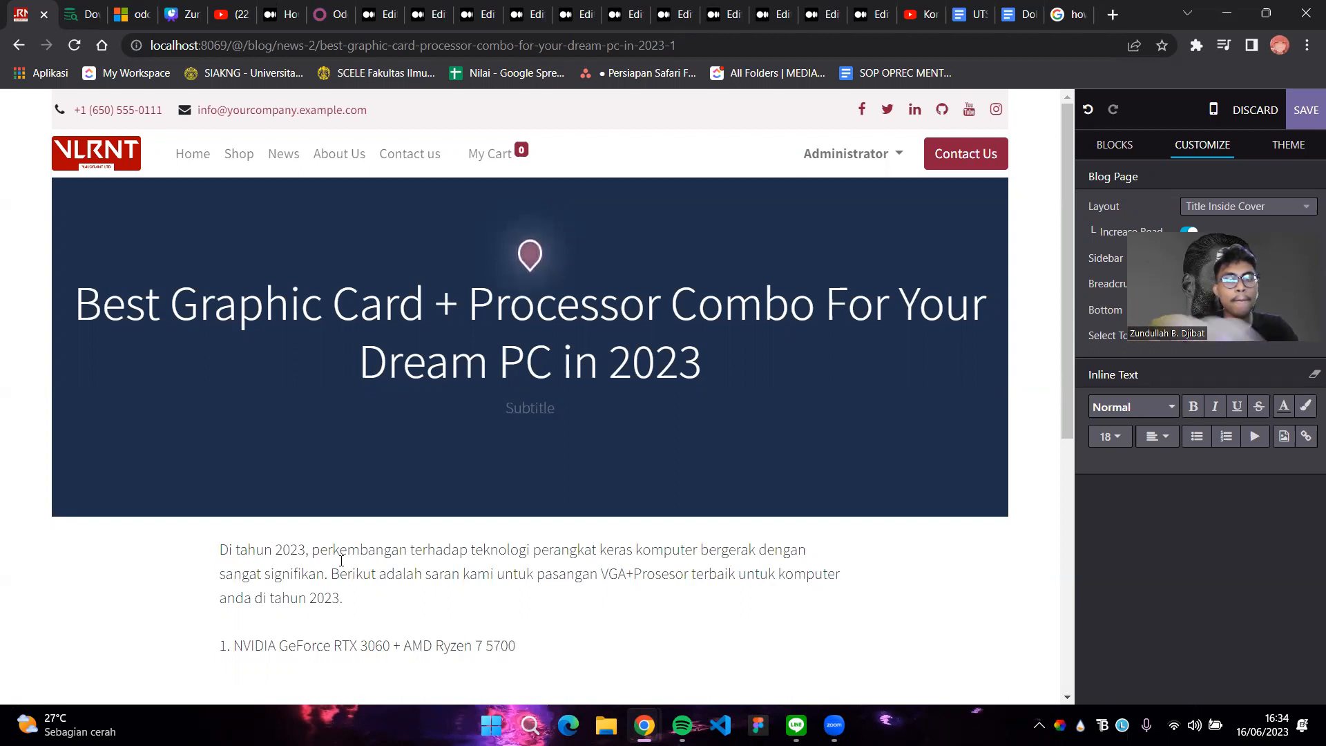
Add a second line '2. AMD RADEON 6700XT + AMD Ryzen 5500X' below the first combo
key(Return)
text(2. )
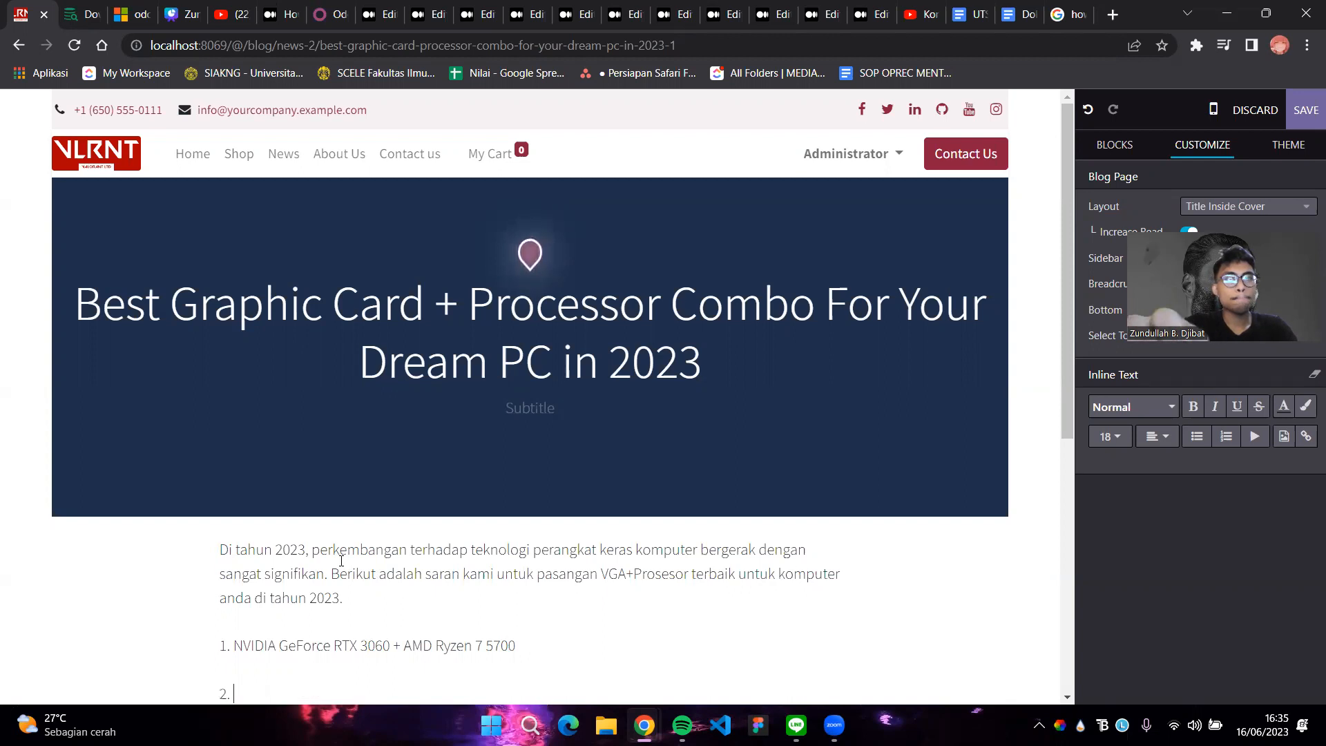
text(AMD)
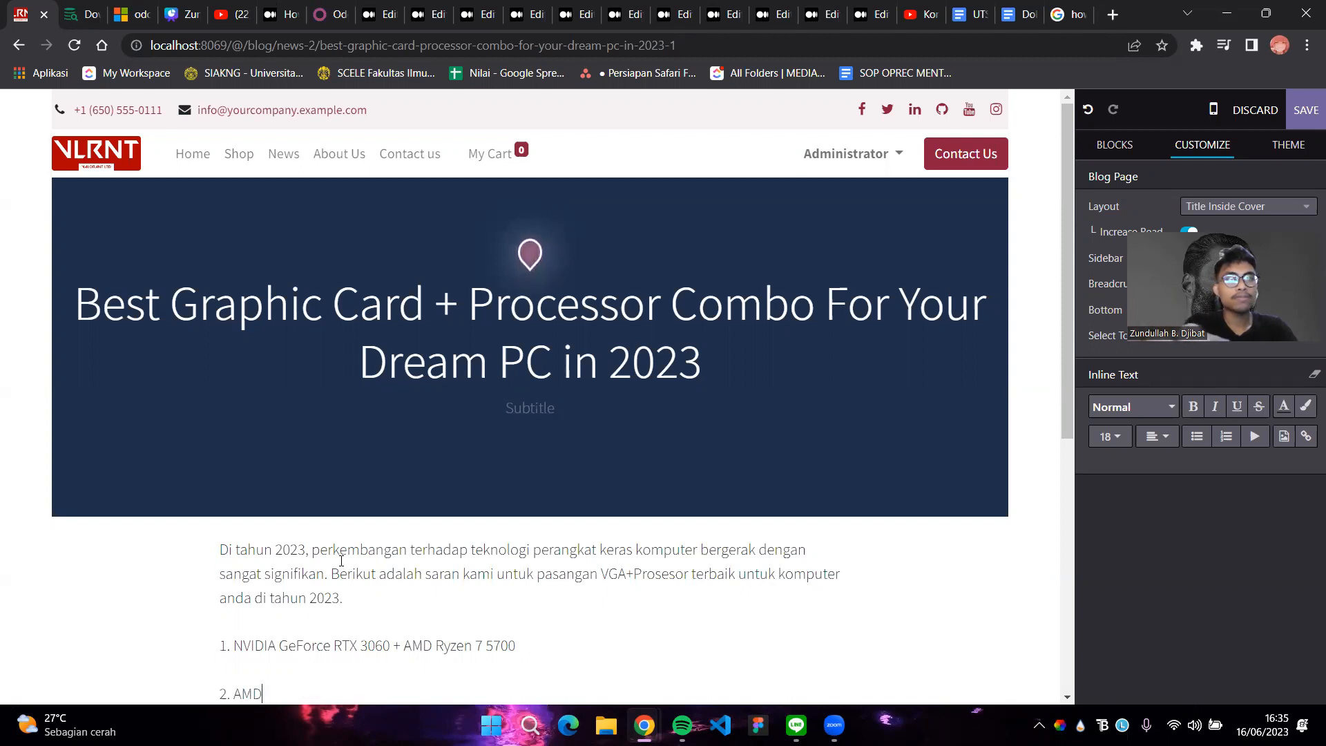
text( RADE)
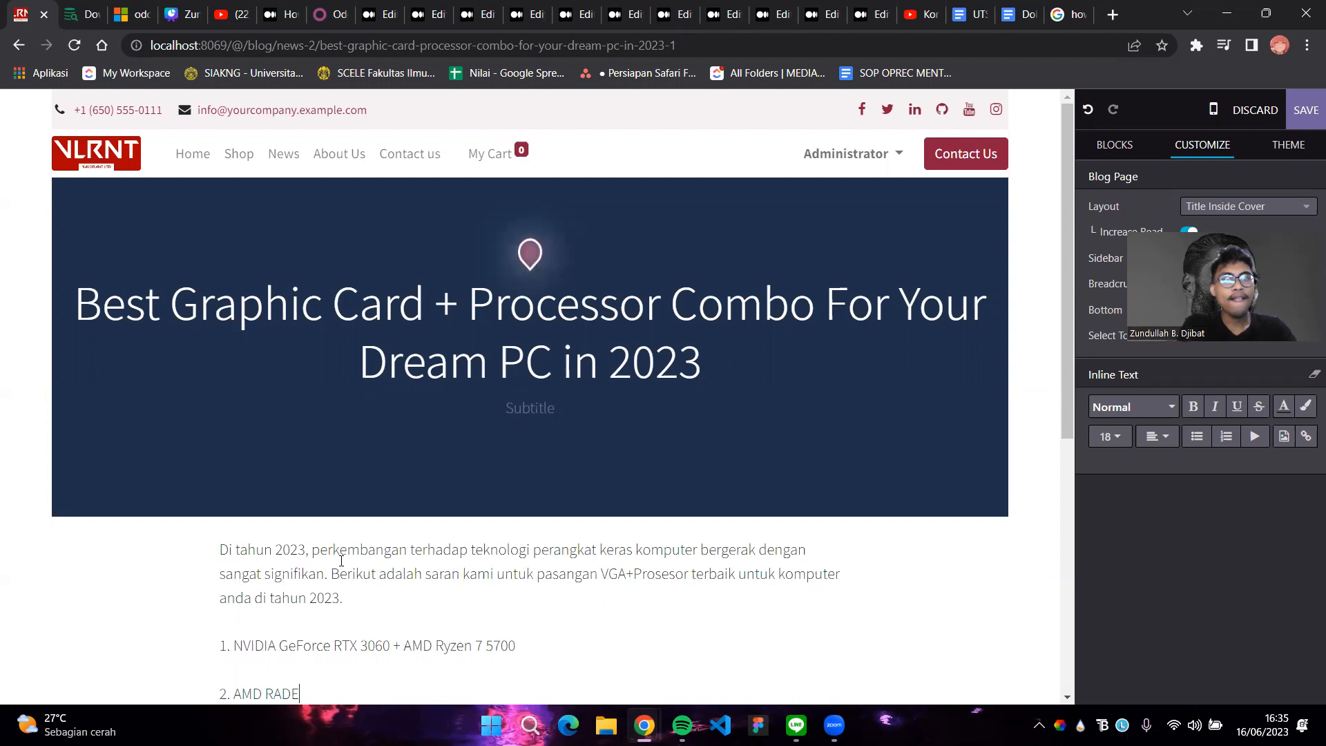
text(ON )
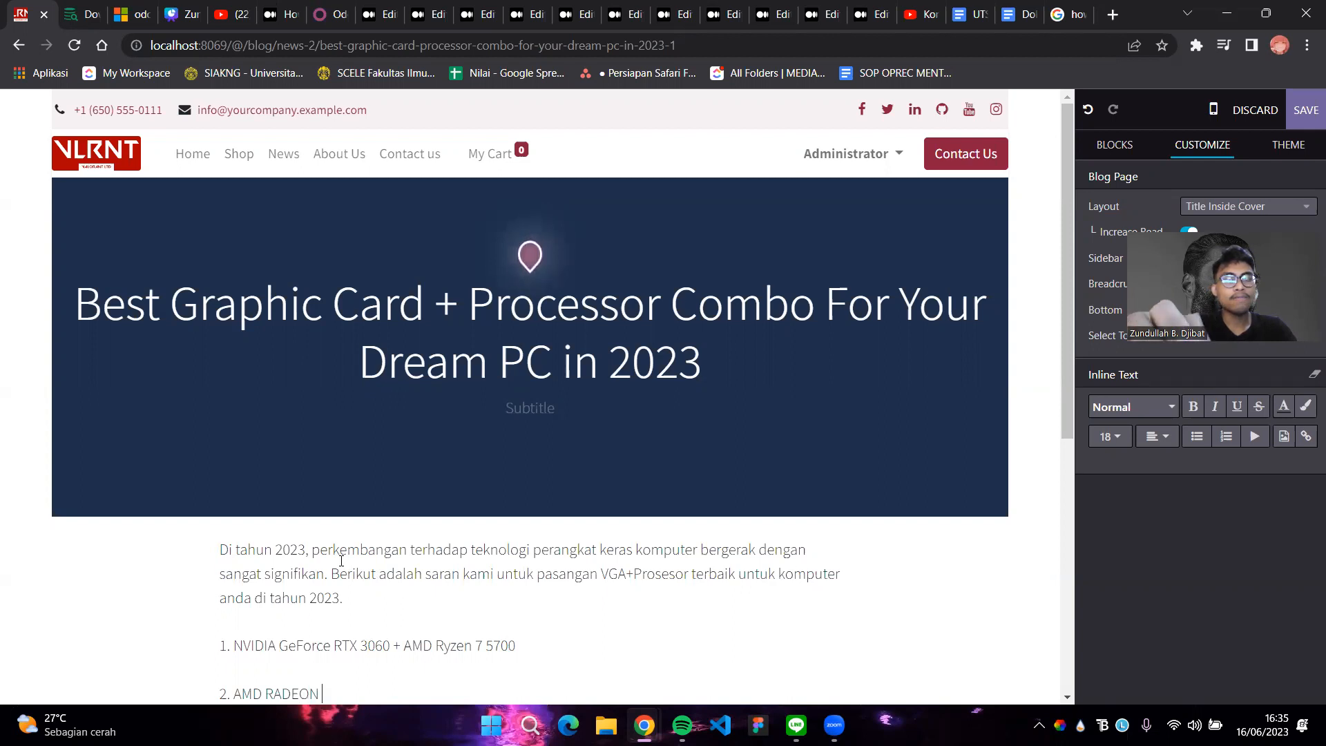
text(67)
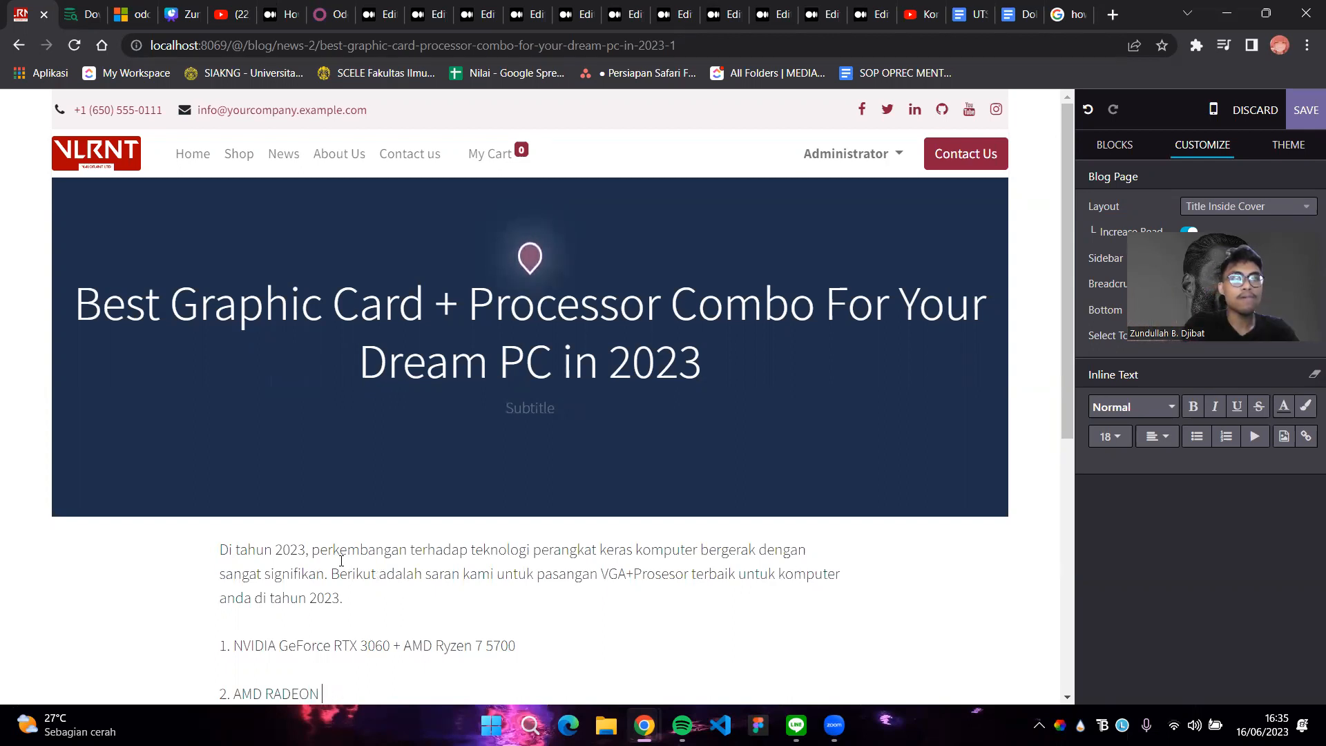
text(00XT + AM)
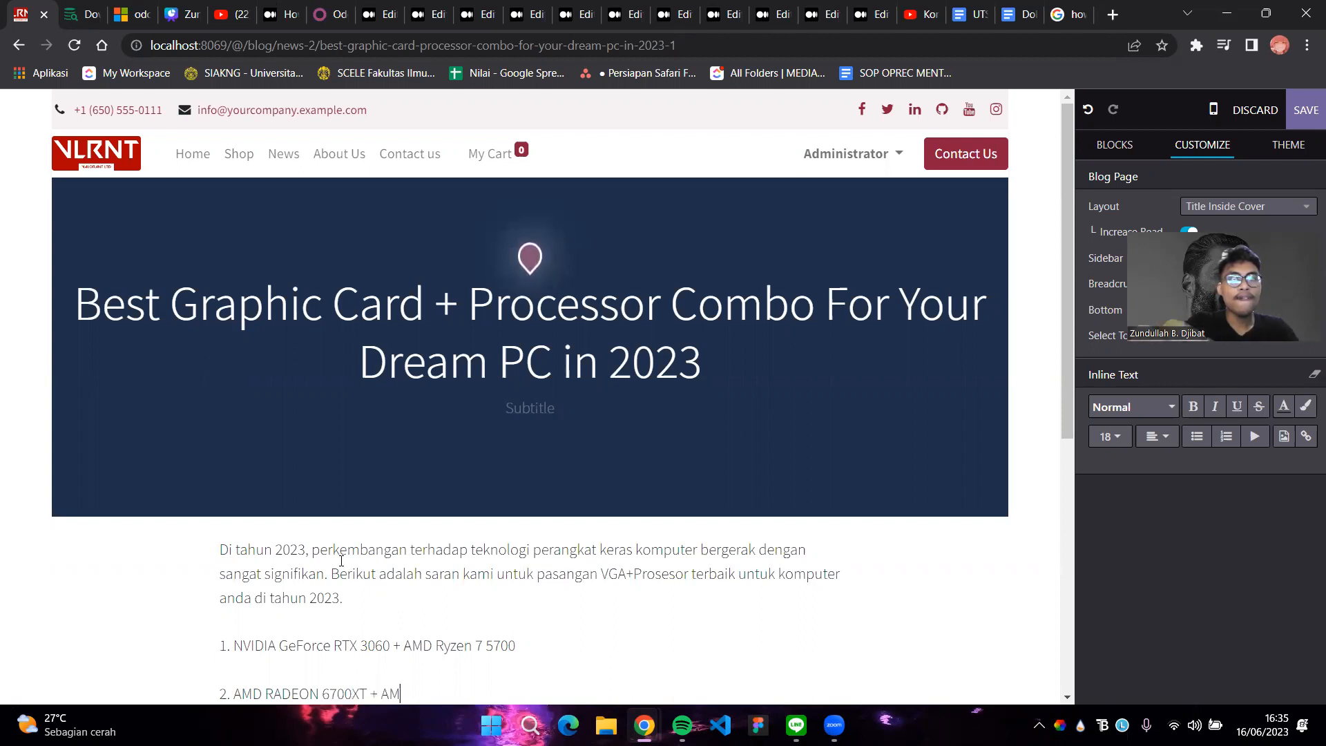
text(D Ryzen 5)
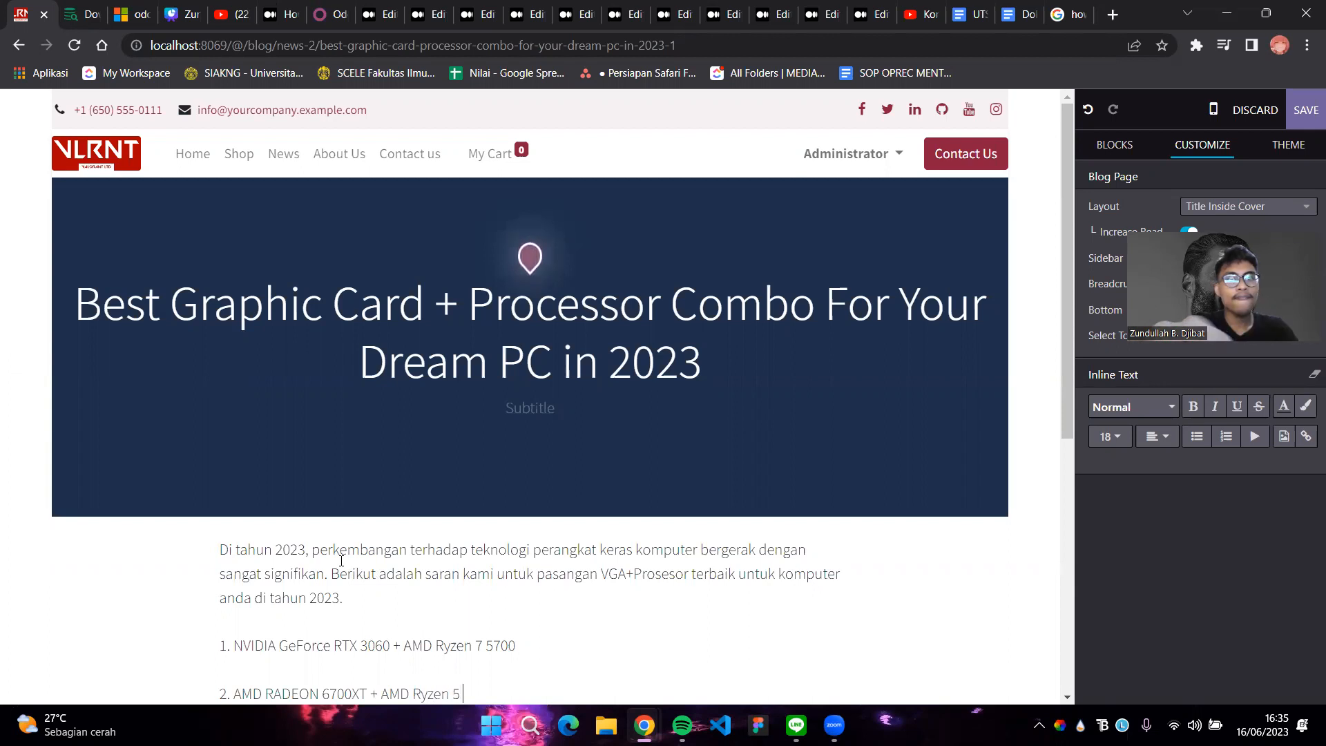
text(500X)
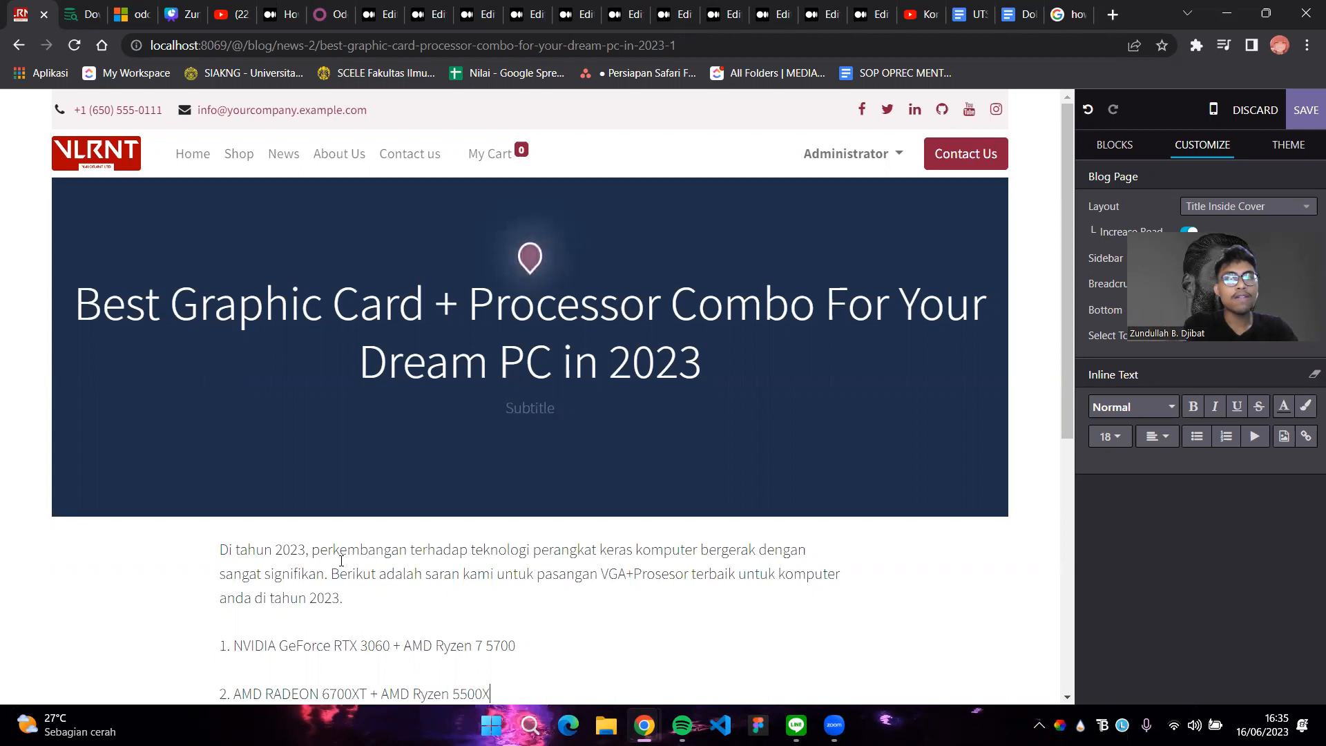
scroll(760, 314, down, 2)
scroll(1015, 184, up, 2)
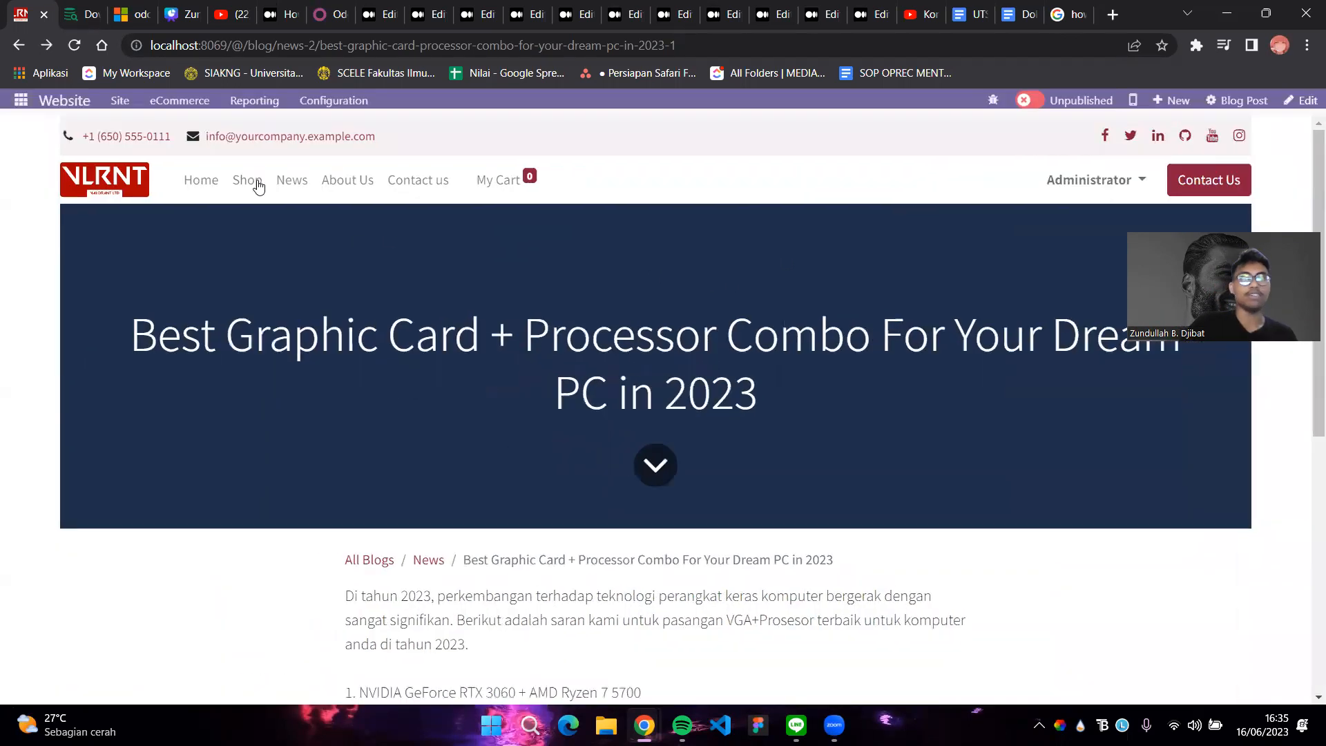
Open the combo post from the News listing, publish it, then go to About Us
click(291, 187)
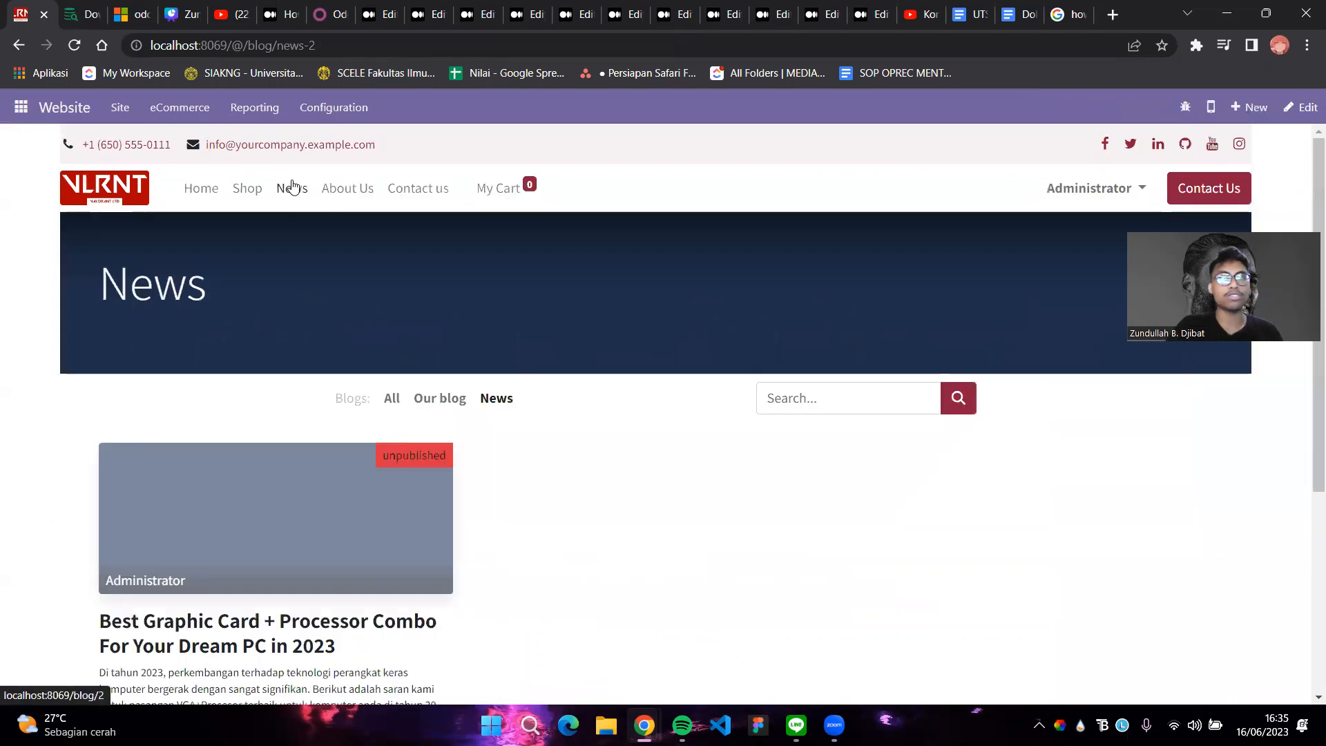
scroll(217, 406, down, 5)
scroll(216, 405, up, 5)
scroll(207, 442, down, 3)
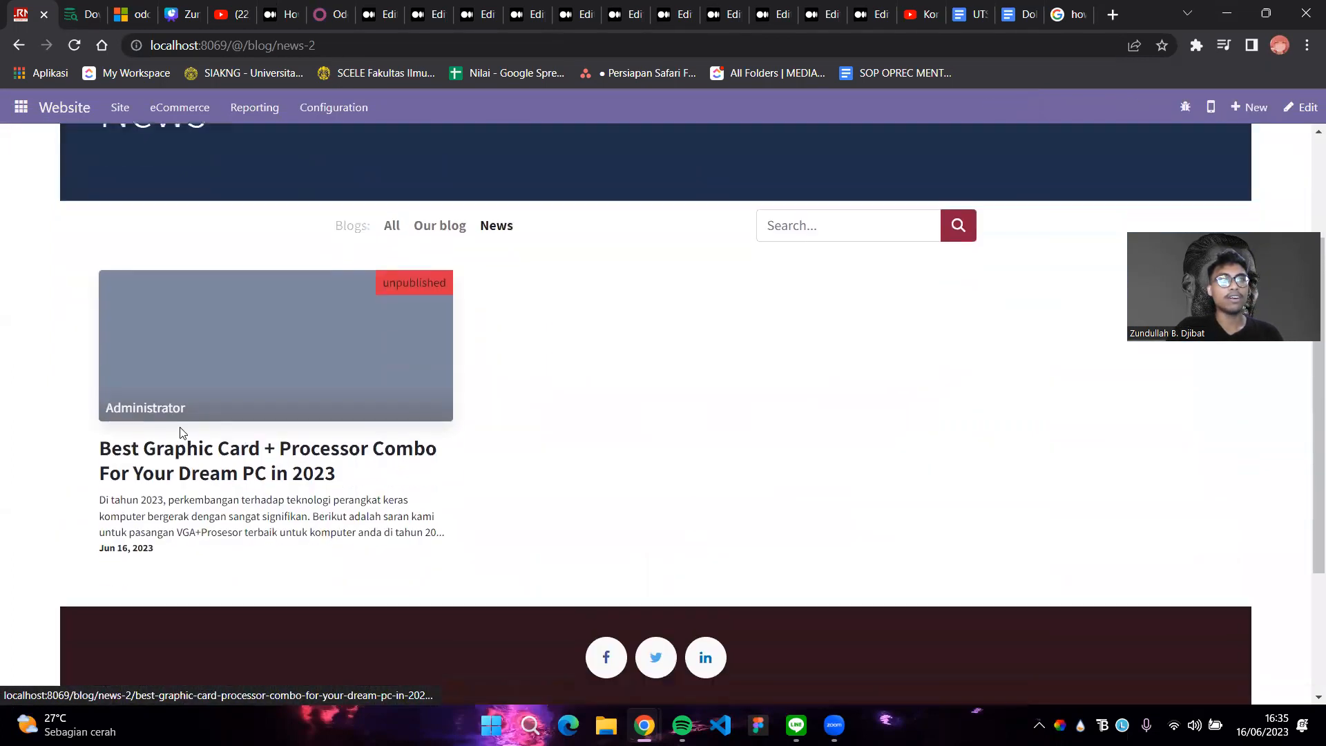
scroll(272, 477, up, 2)
scroll(273, 476, down, 2)
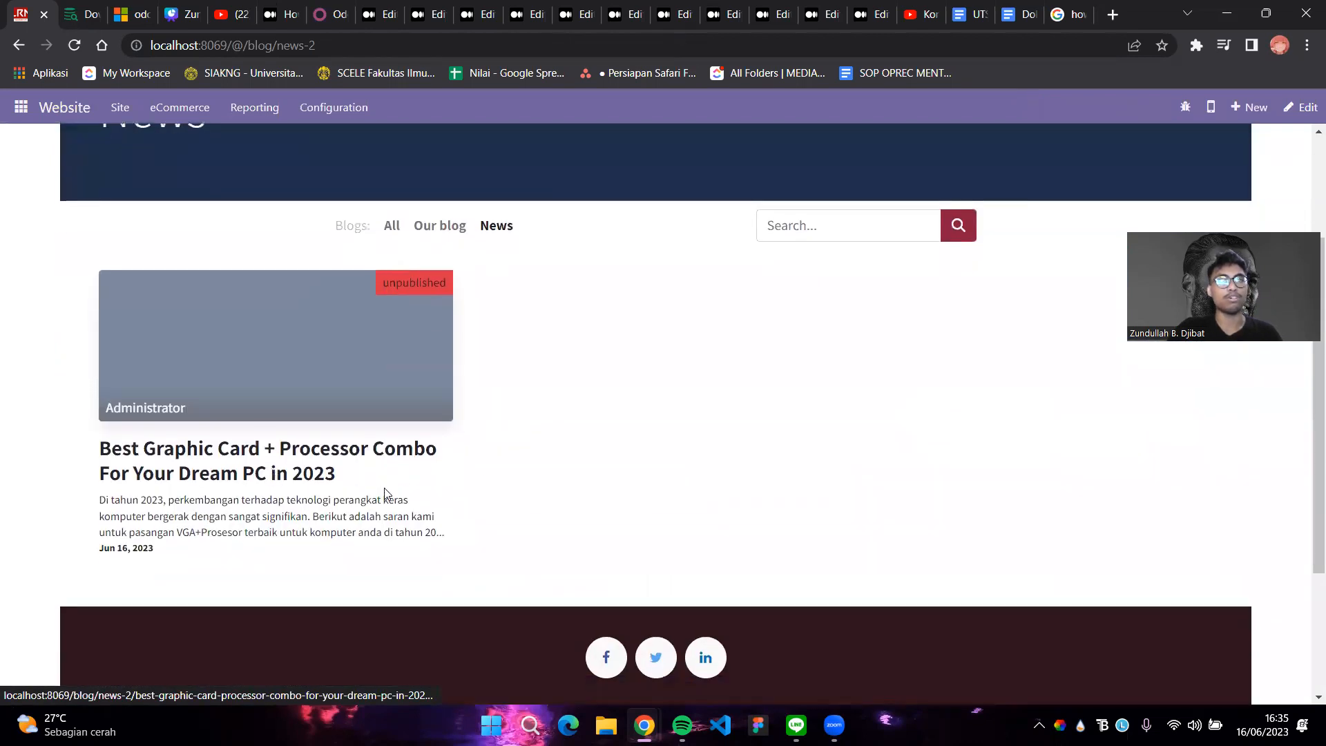
scroll(295, 483, up, 2)
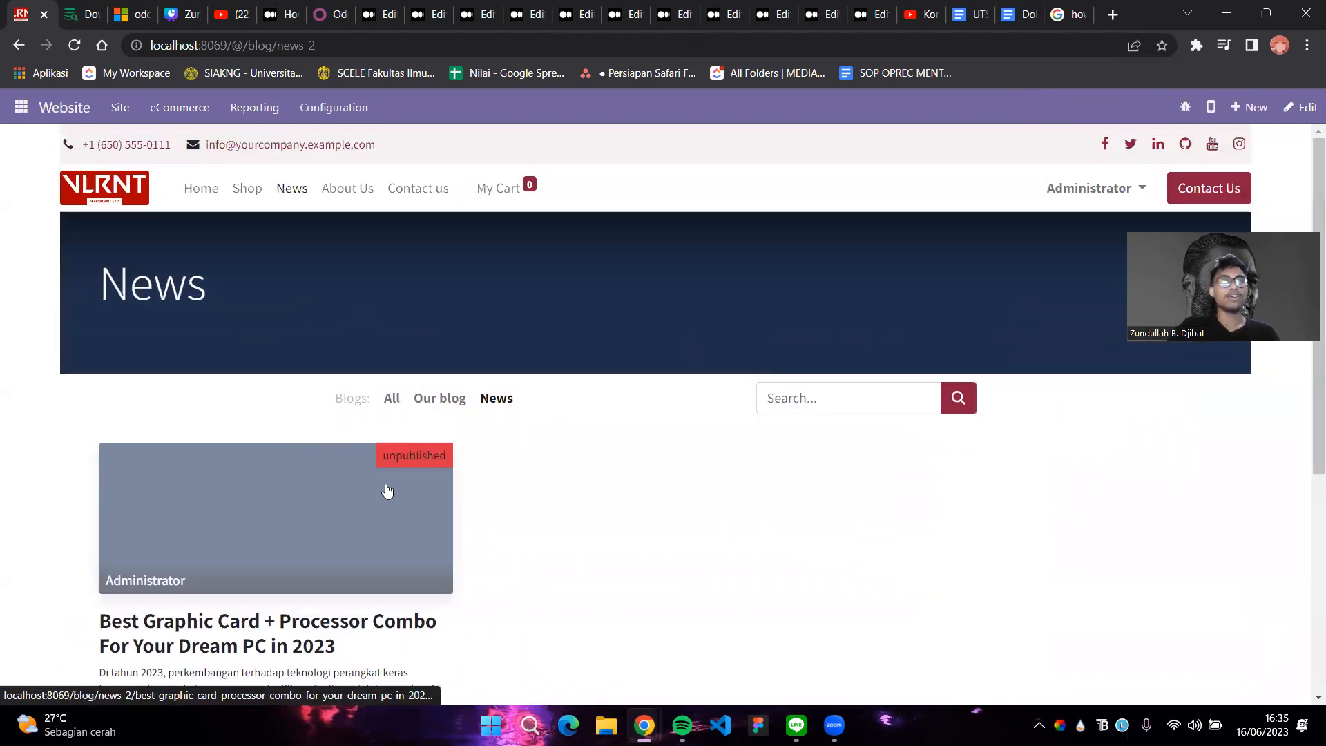
click(414, 489)
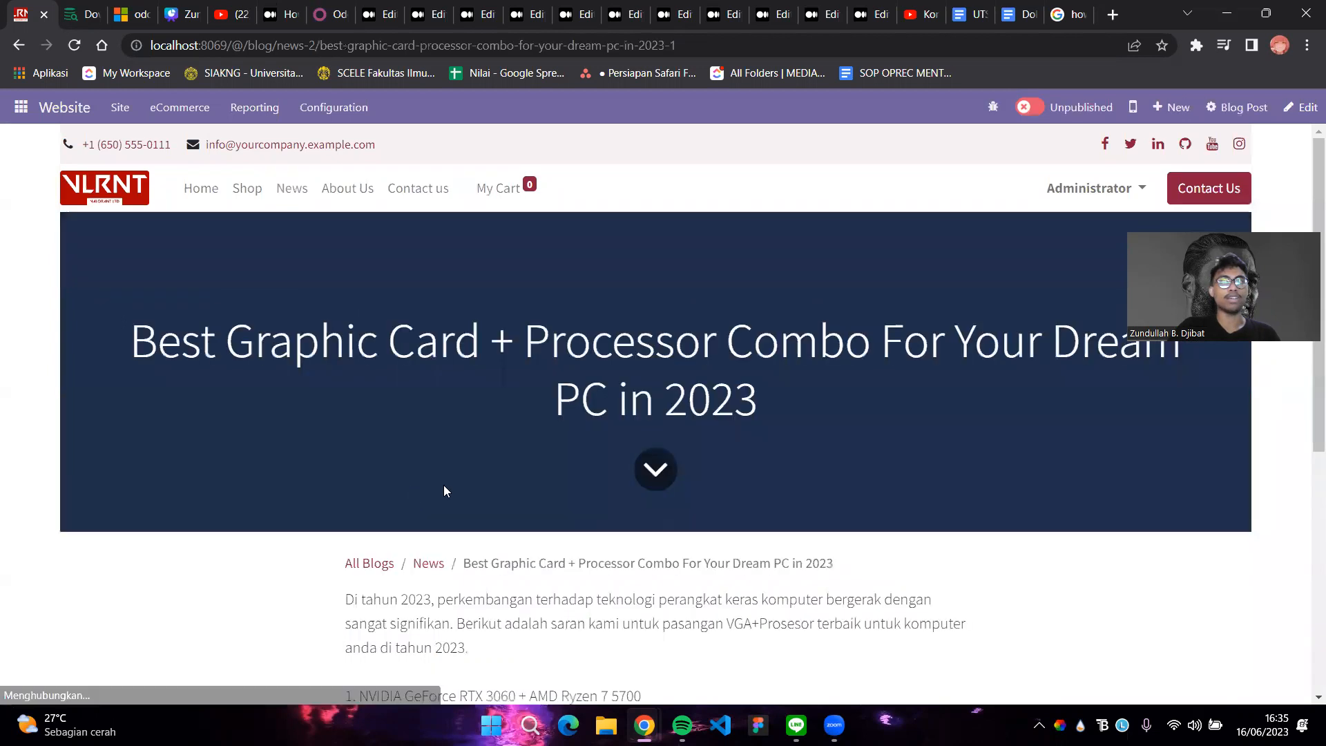
click(1029, 108)
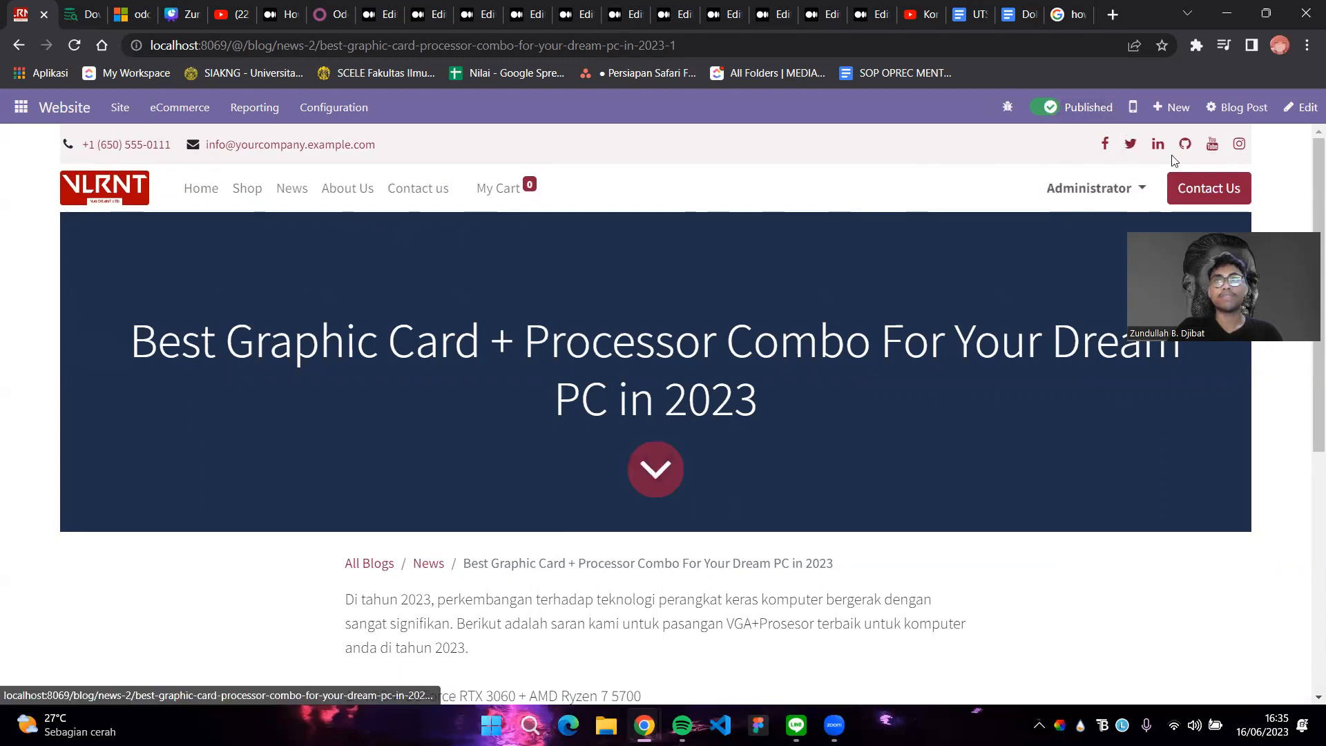
click(364, 191)
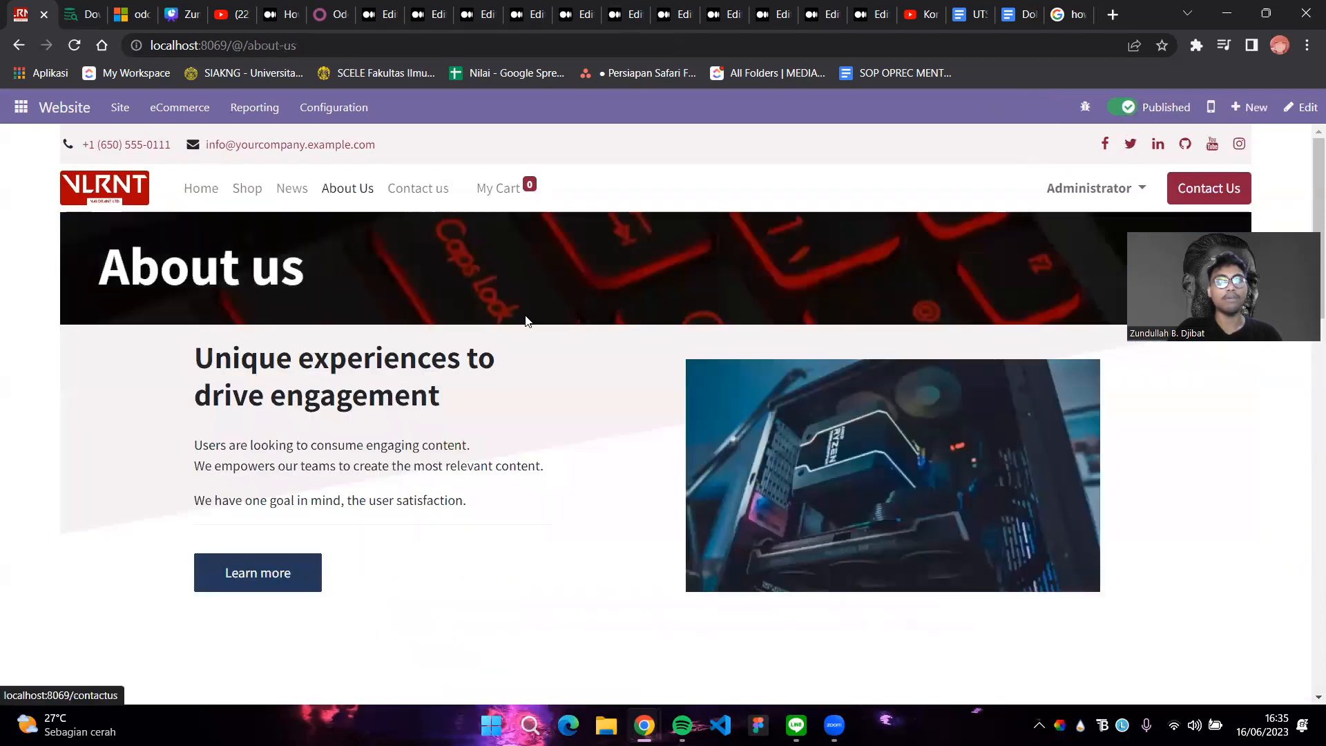
In edit mode, retitle the Unique experiences heading to 'Not Just An Ordinary Computer Store'
scroll(558, 304, down, 8)
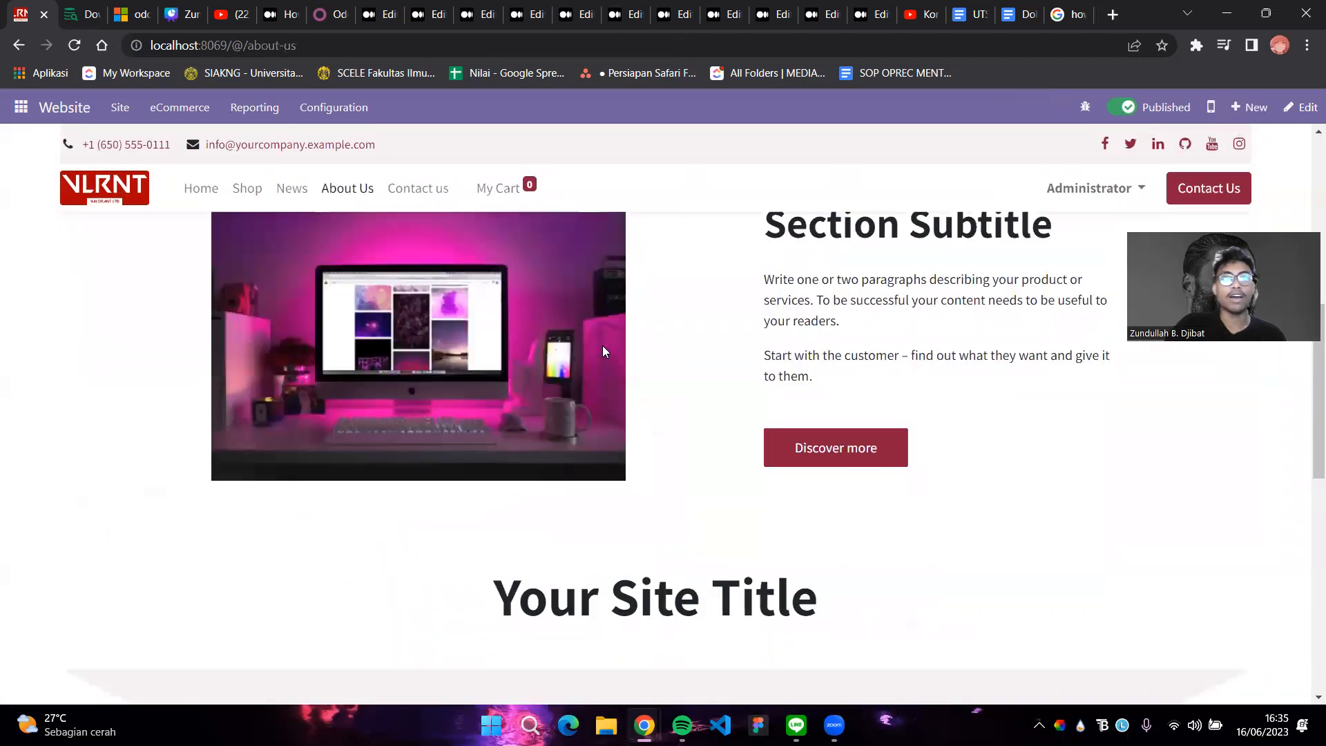
scroll(603, 345, up, 8)
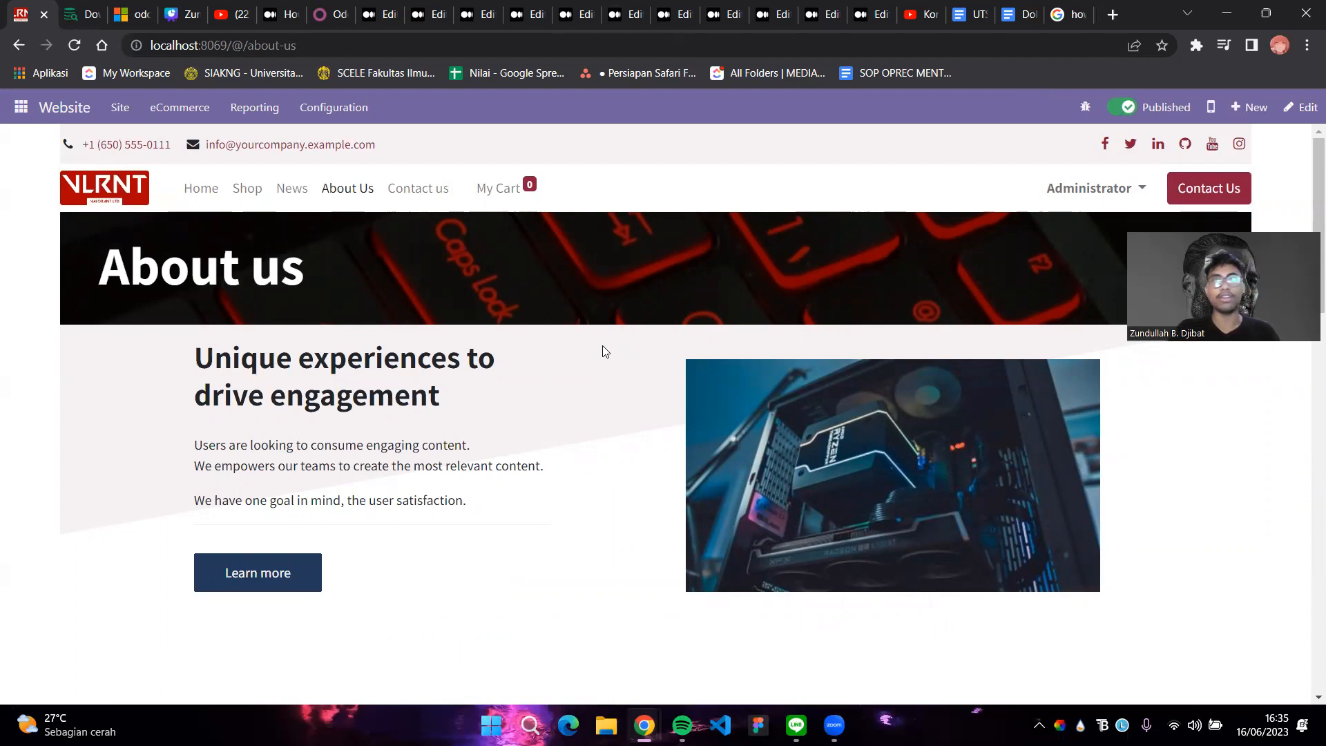
click(1301, 107)
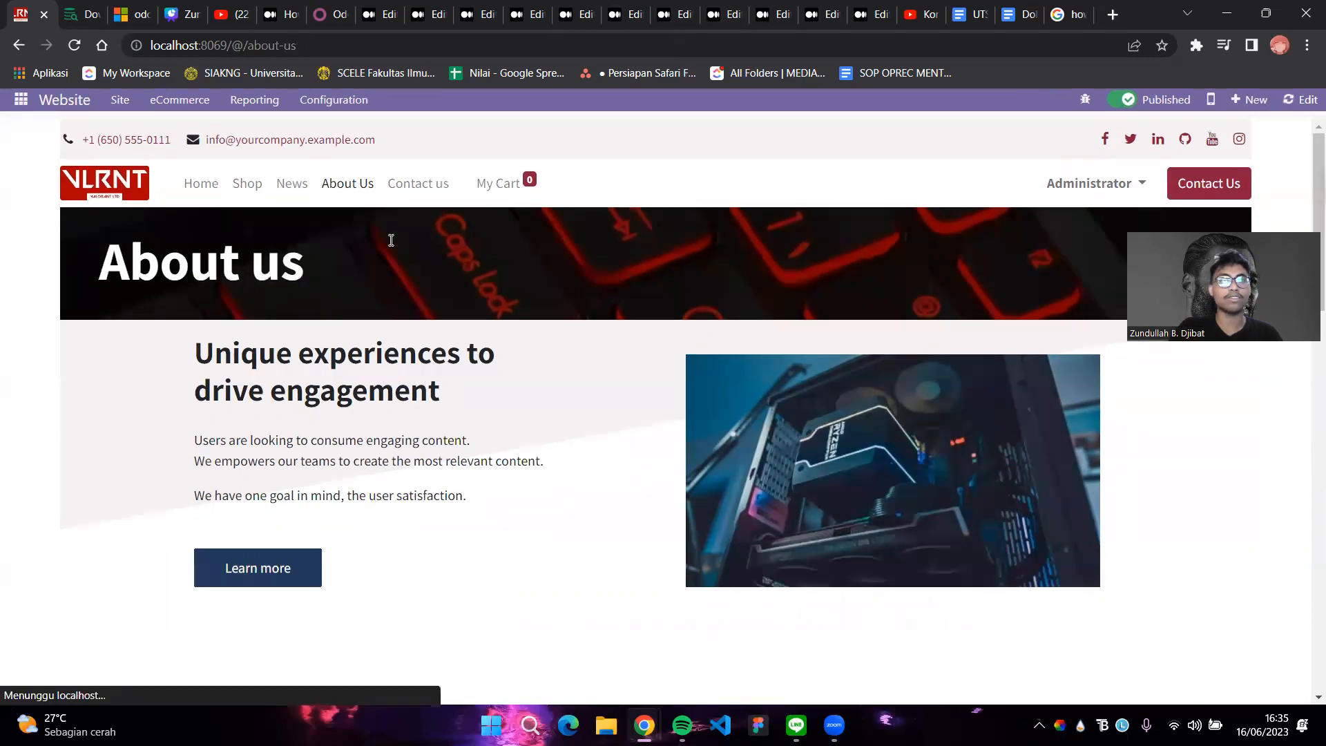
drag(425, 366, 155, 323)
text(N)
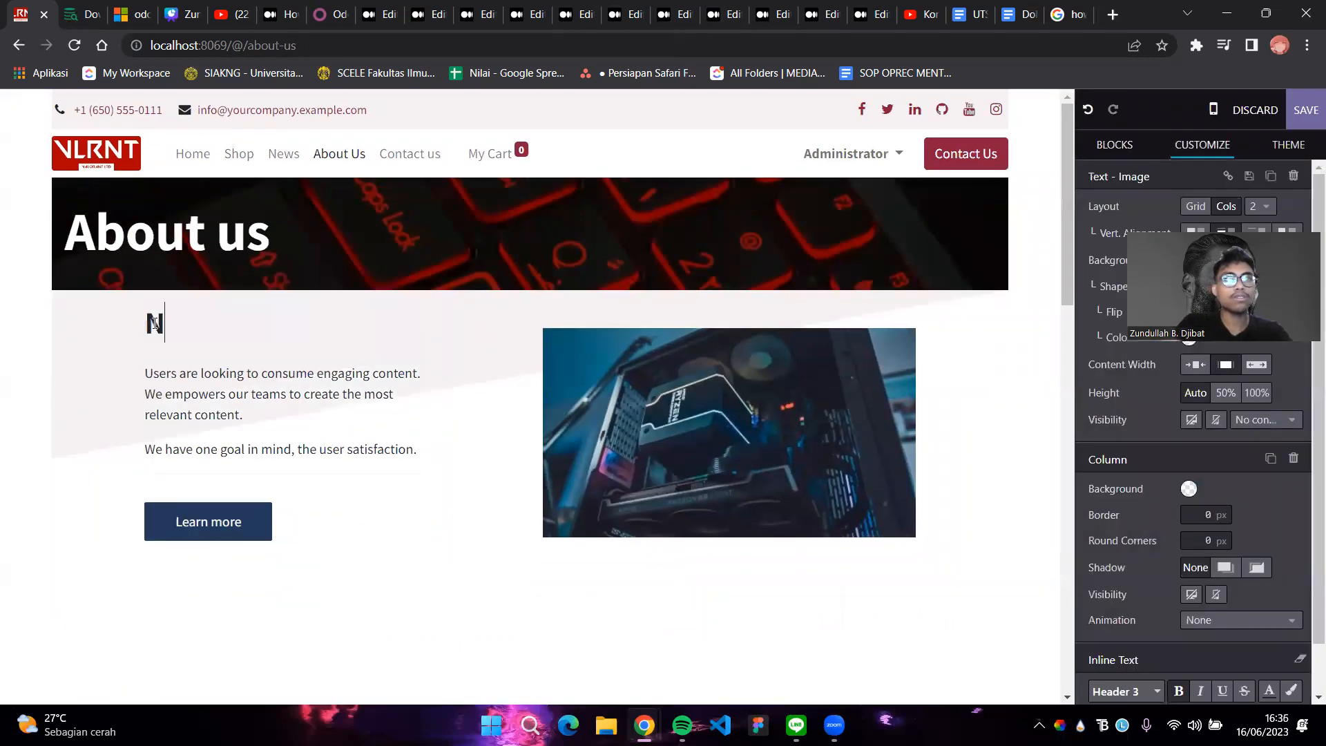
text(ot Just AN)
key(BackSpace)
text(n Ordinary)
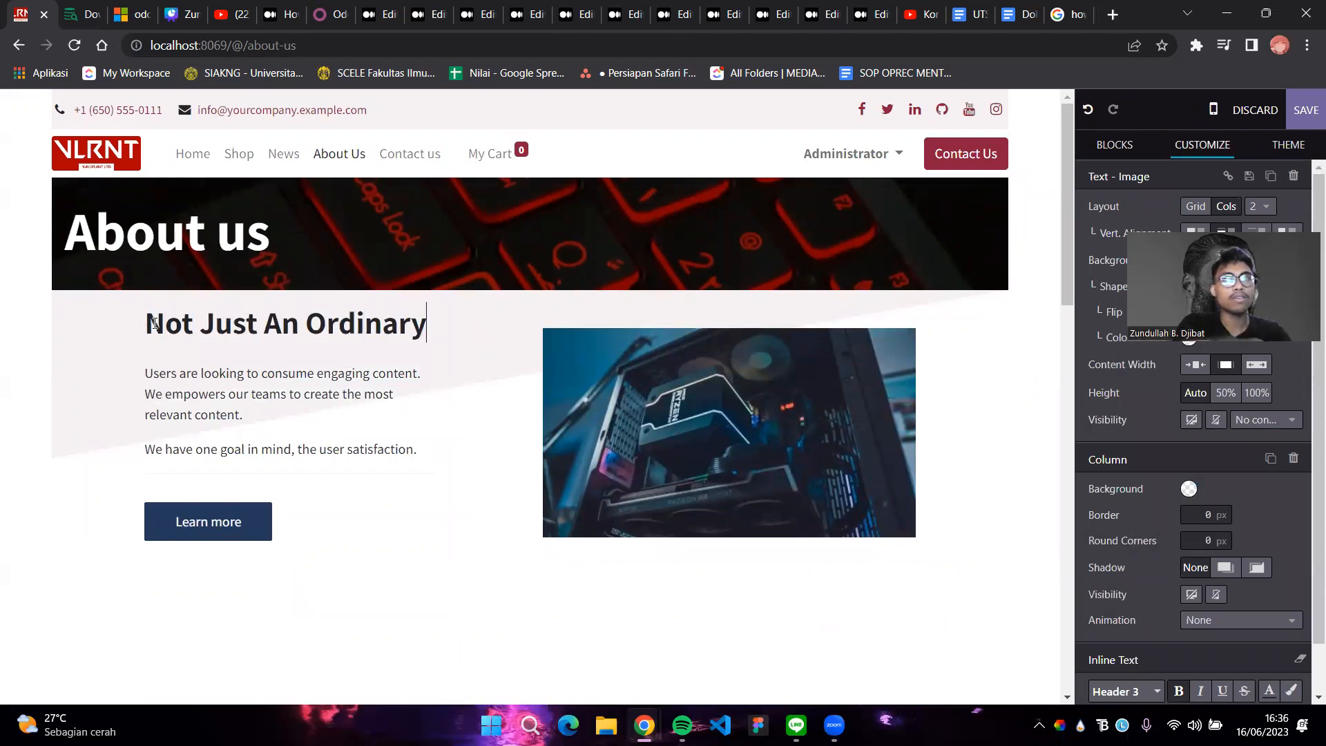
text( Computer Store)
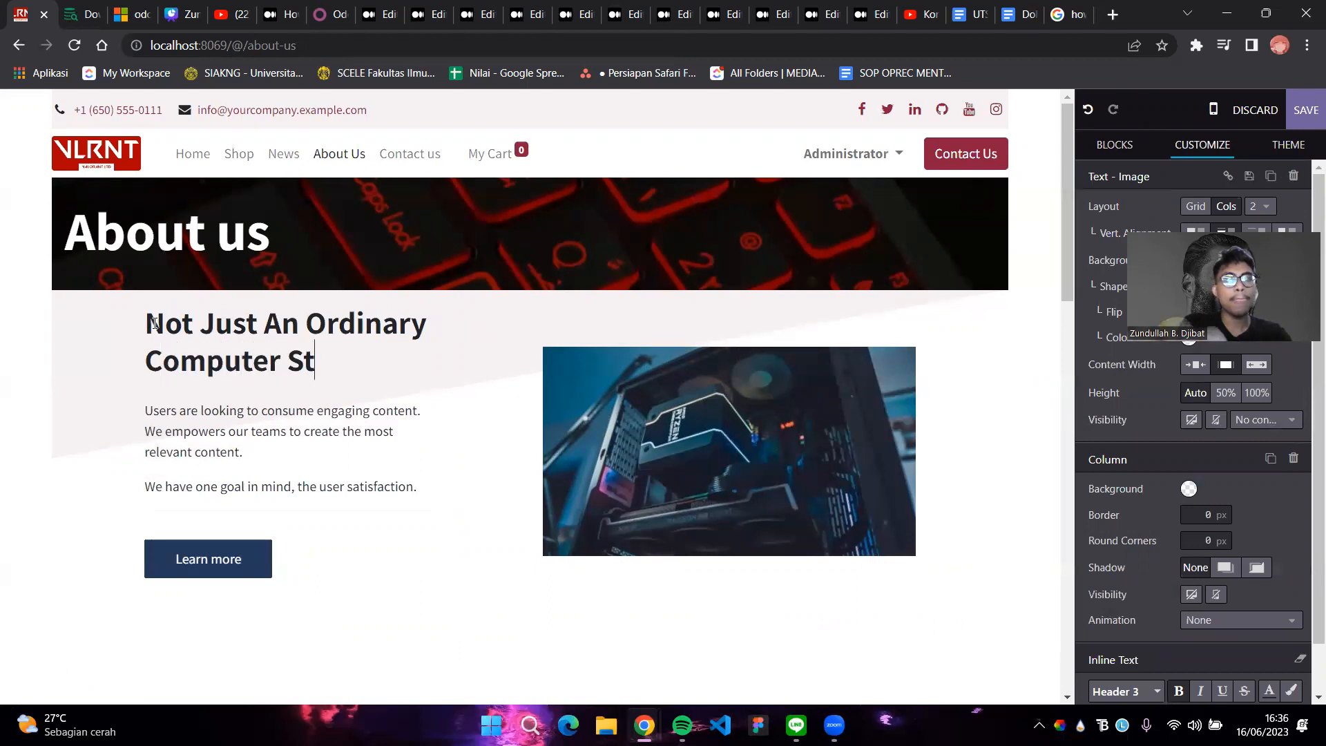
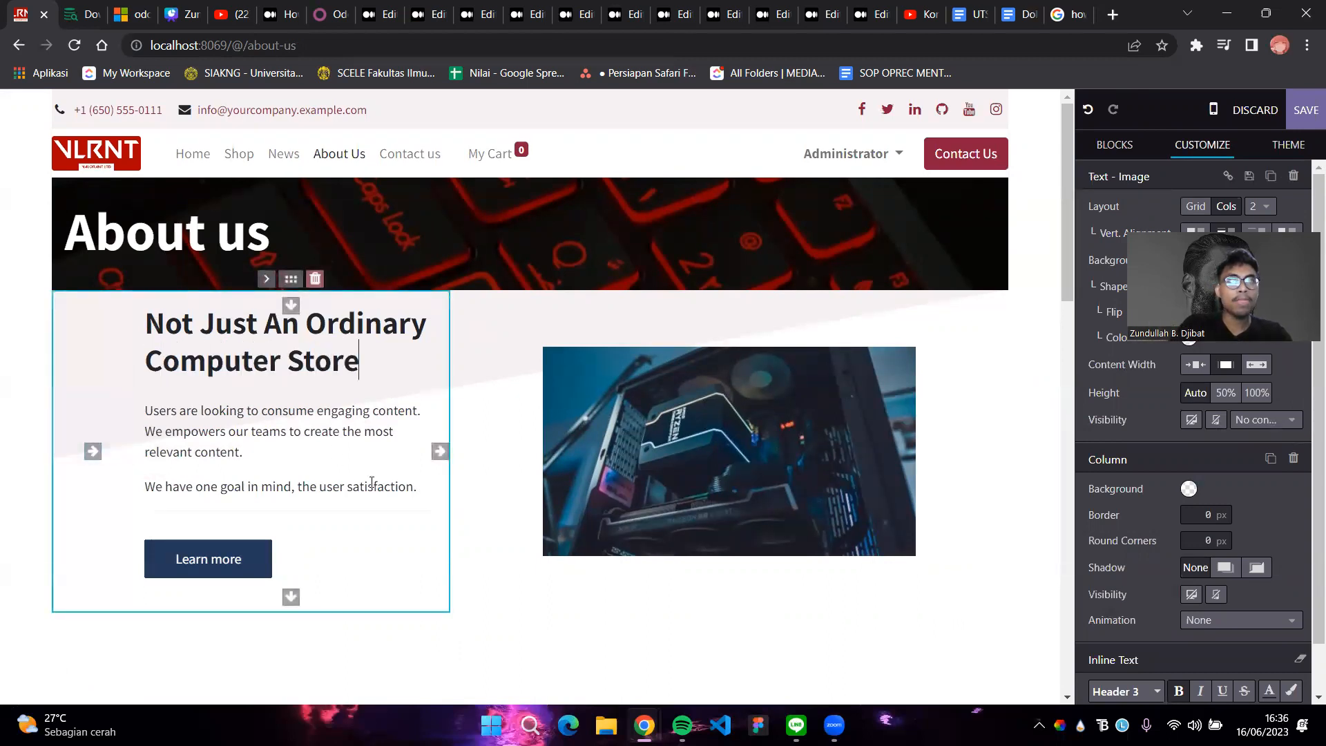
Replace both placeholder paragraphs with one describing Valorant's high-quality, cheaper products and customer satisfaction
drag(417, 487, 138, 406)
text(In)
key(BackSpace)
key(BackSpace)
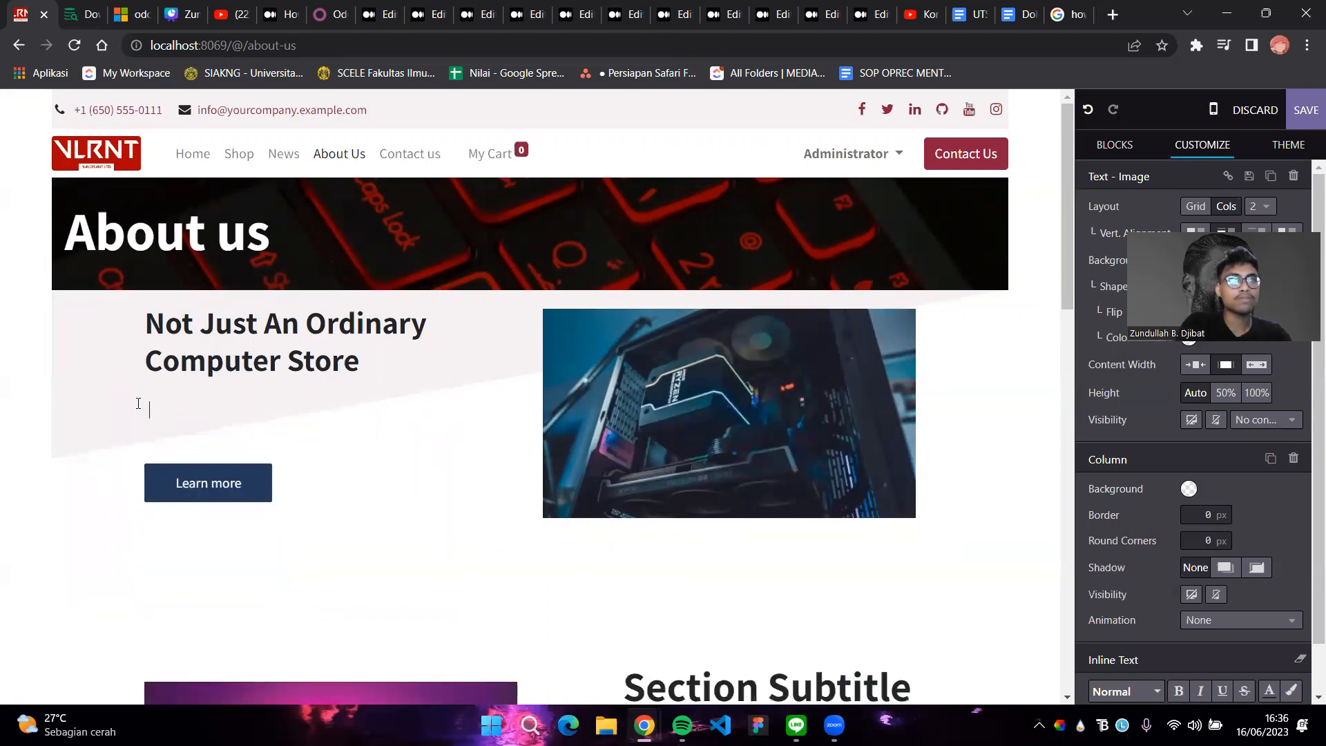
text(In Valorant)
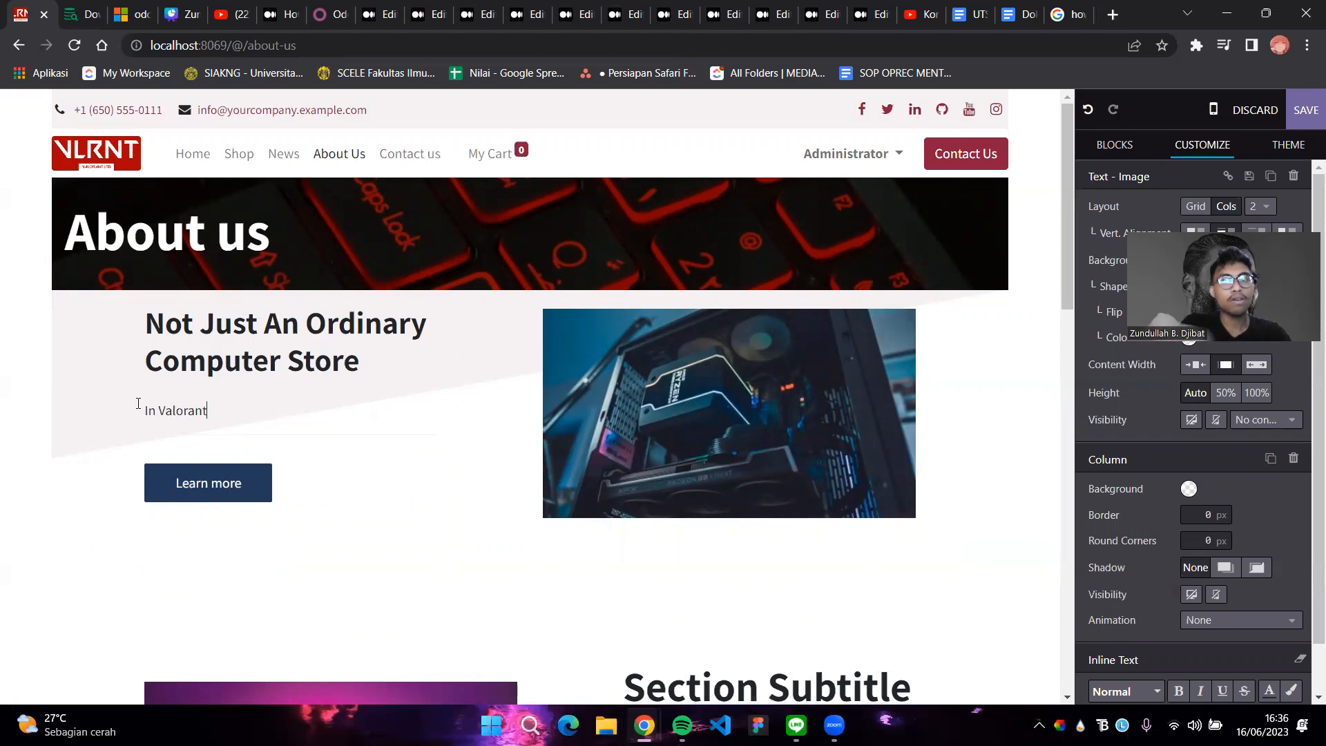
text(, we provide a tons of high quality)
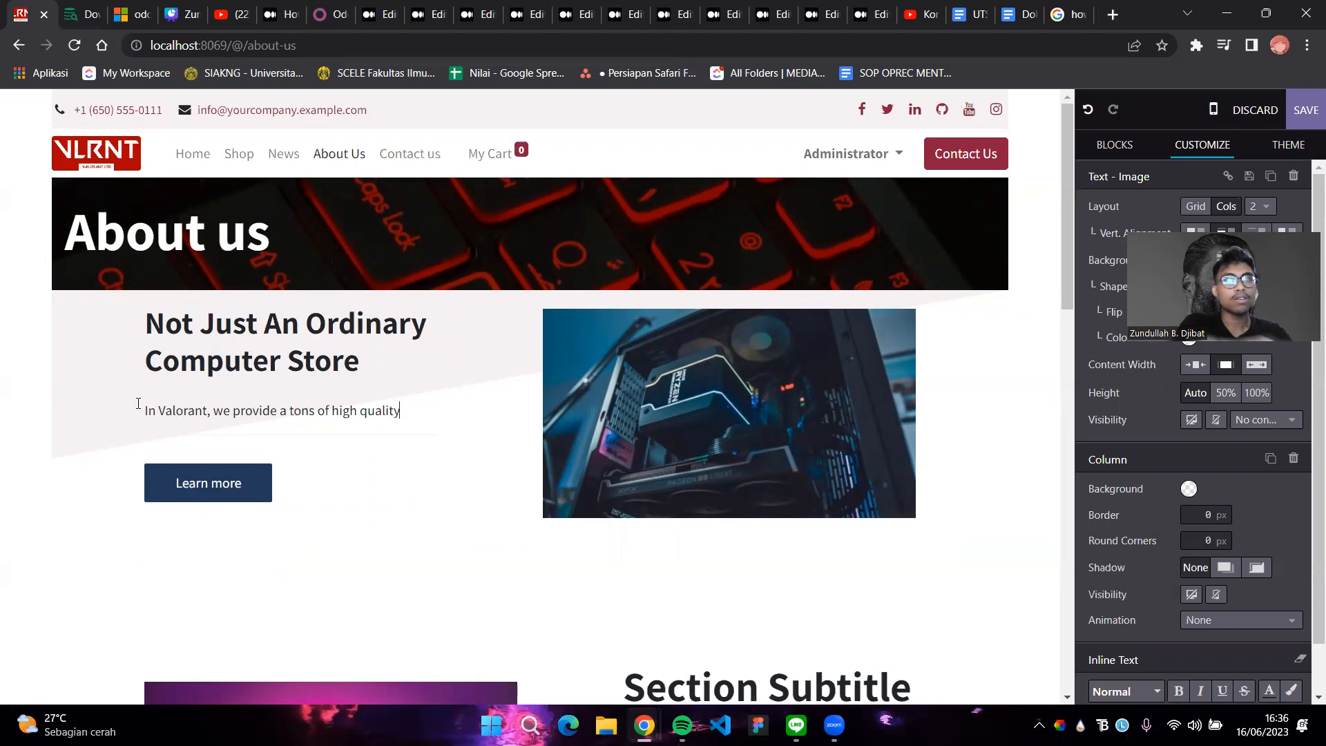
text( prod)
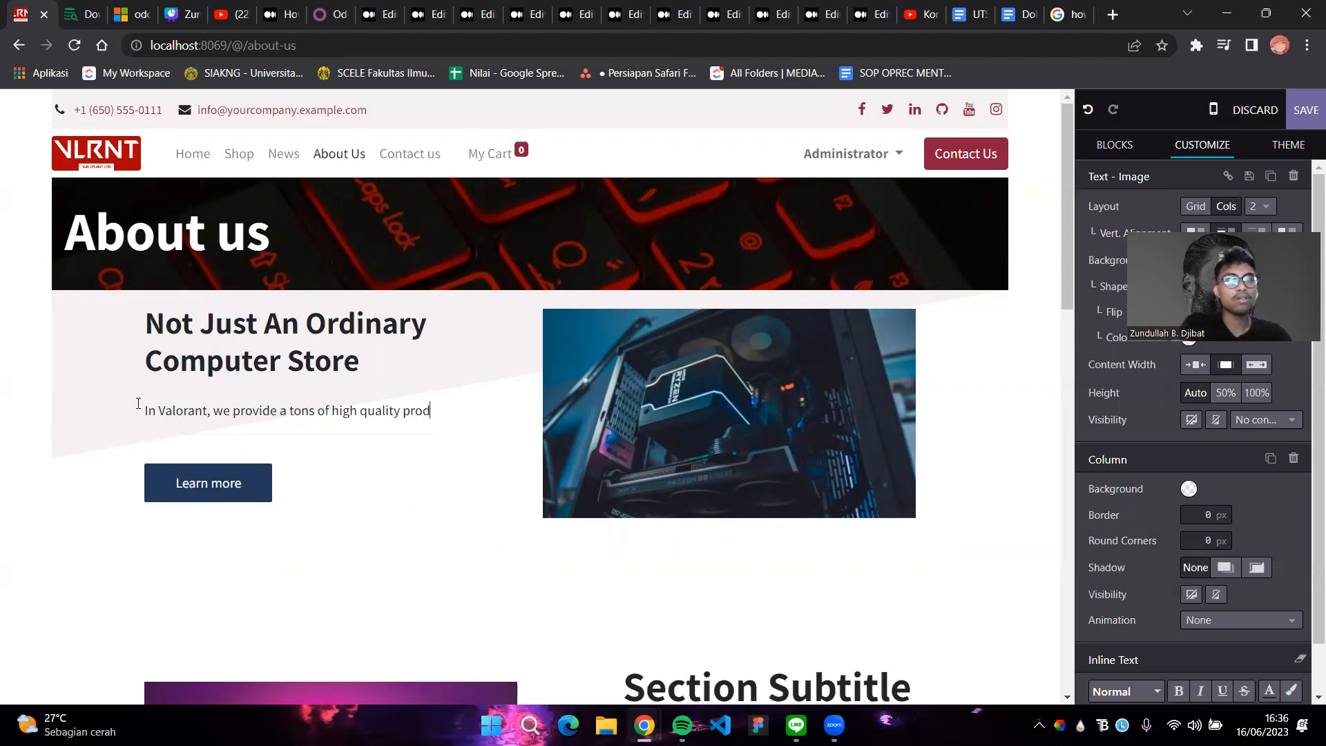
text(yuct with)
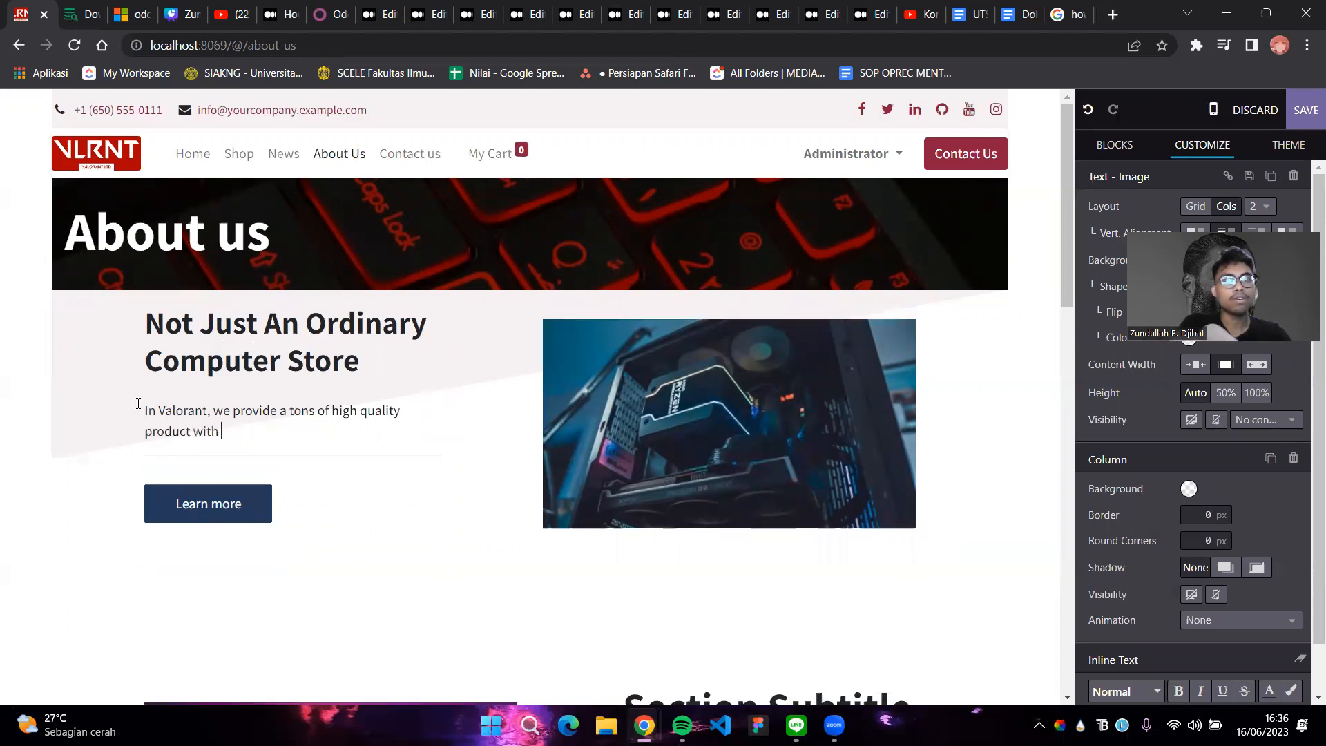
text( cheaper price you can never find in any stores.)
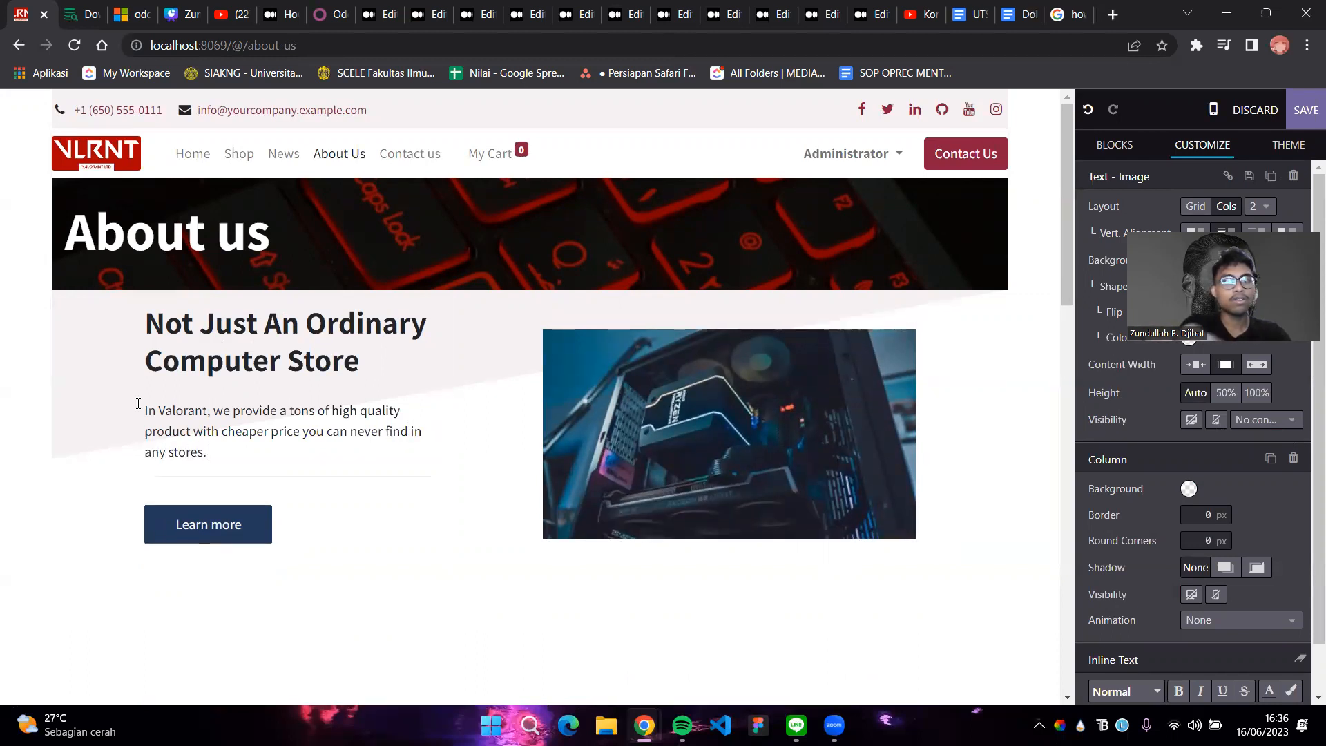
text(ur)
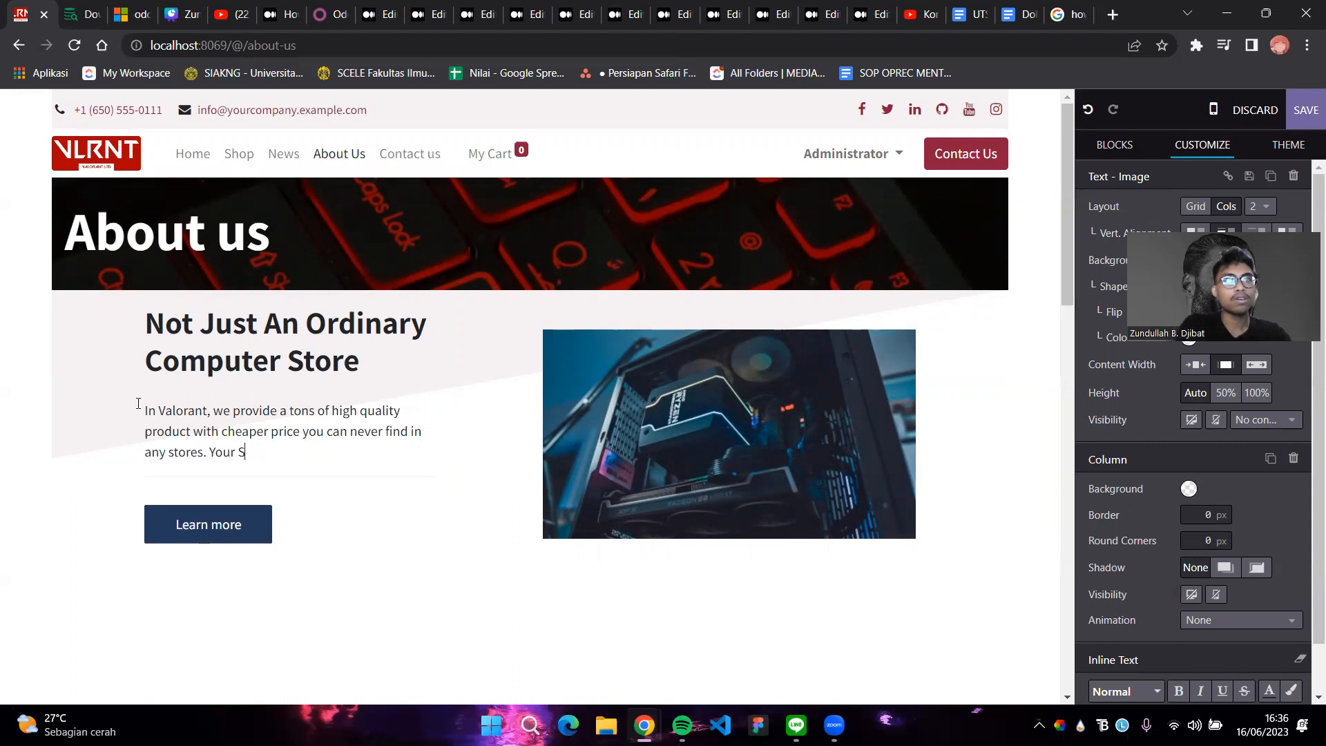
text( satis)
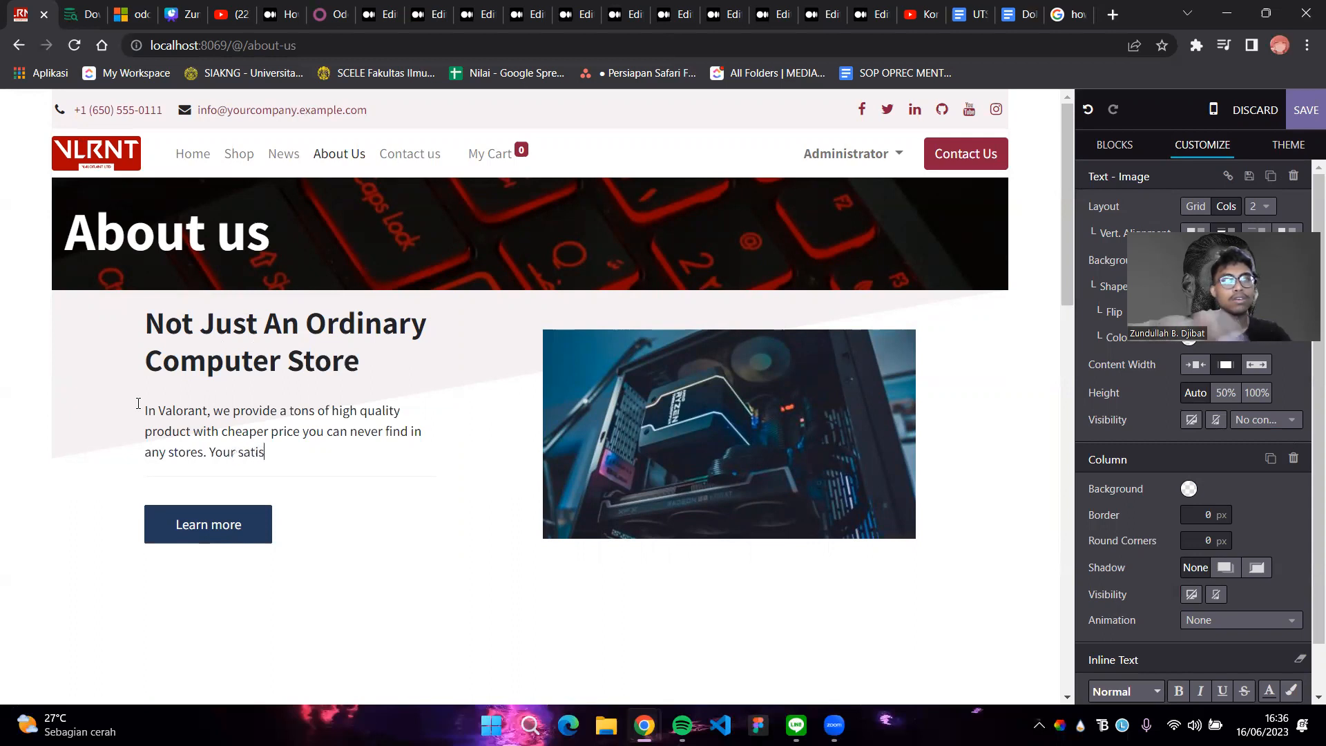
text(factionn)
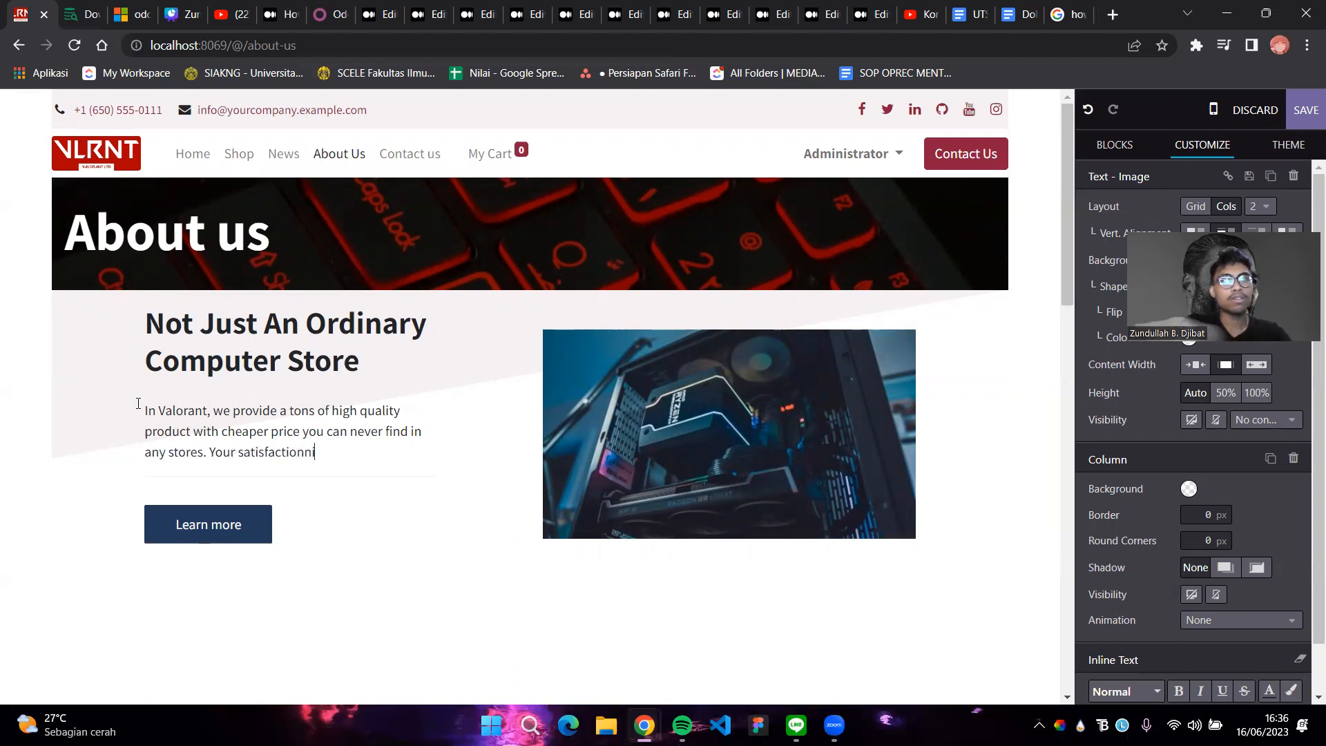
text( is ou)
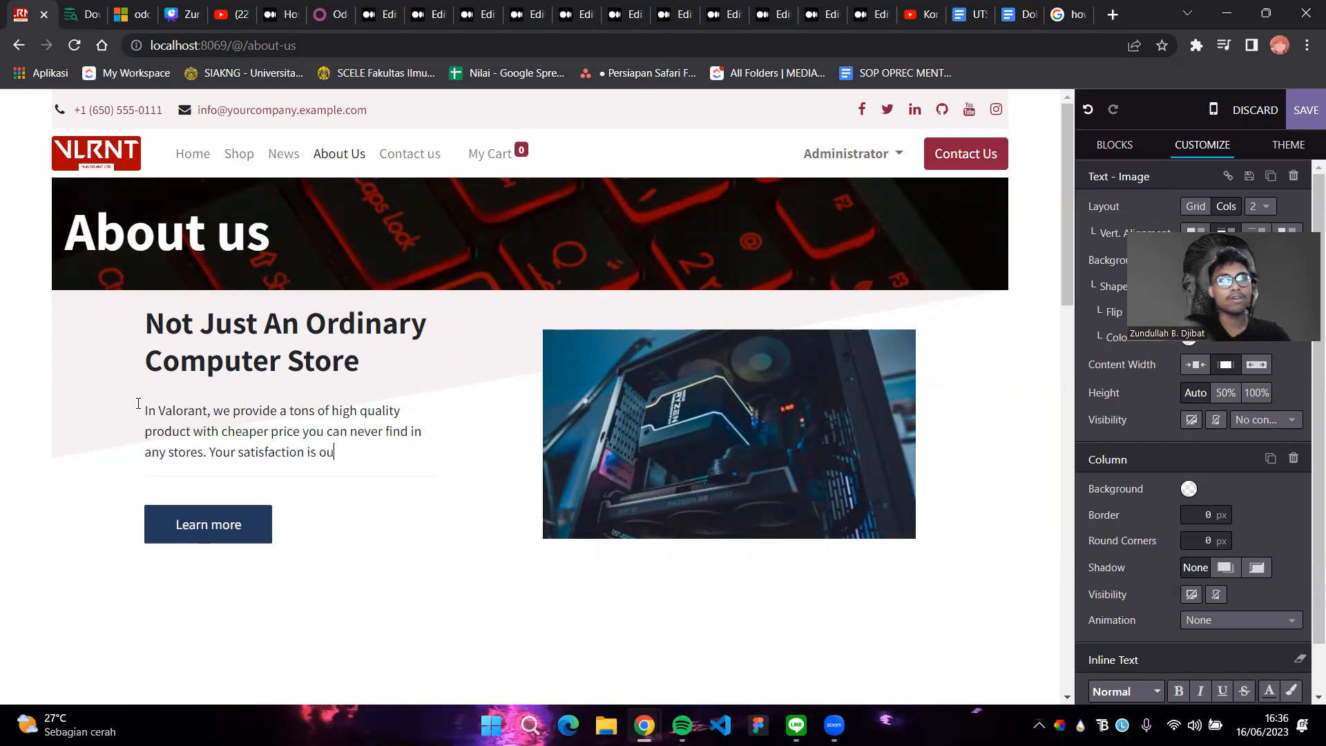
text(r responsibility)
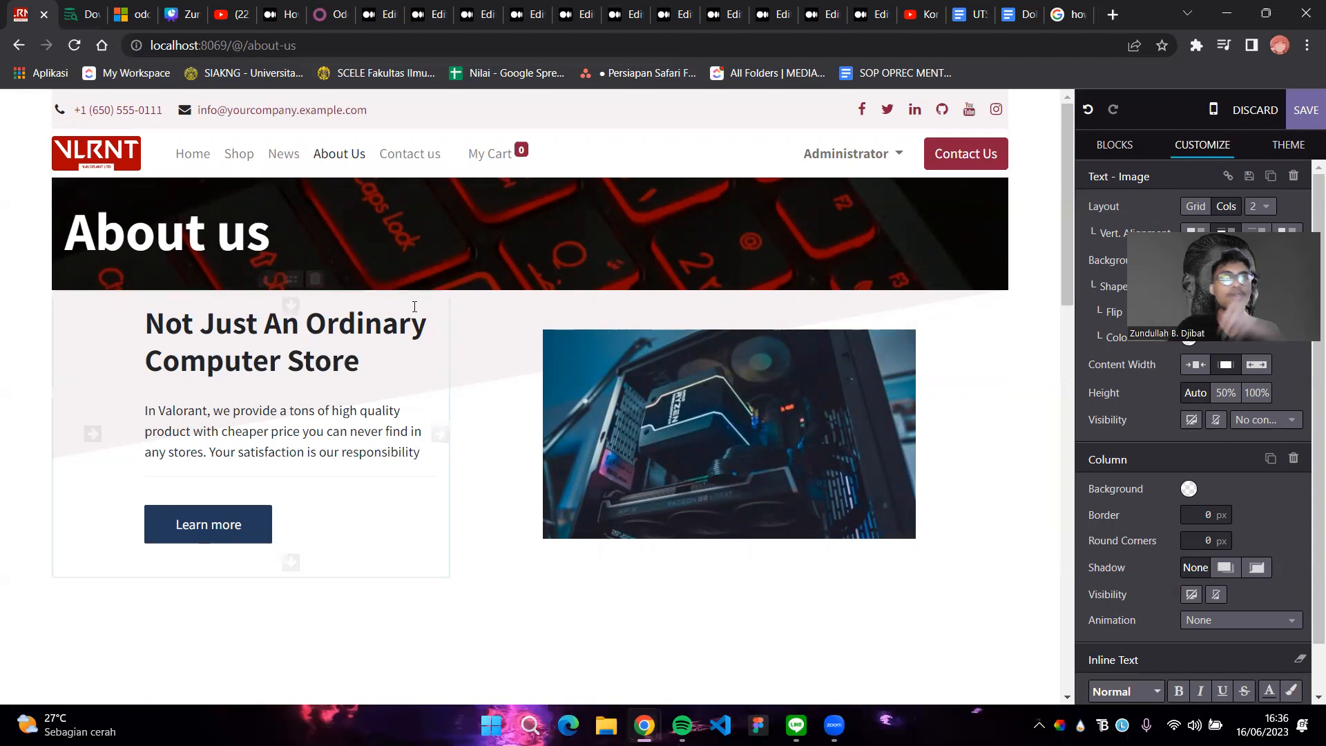
scroll(939, 408, down, 3)
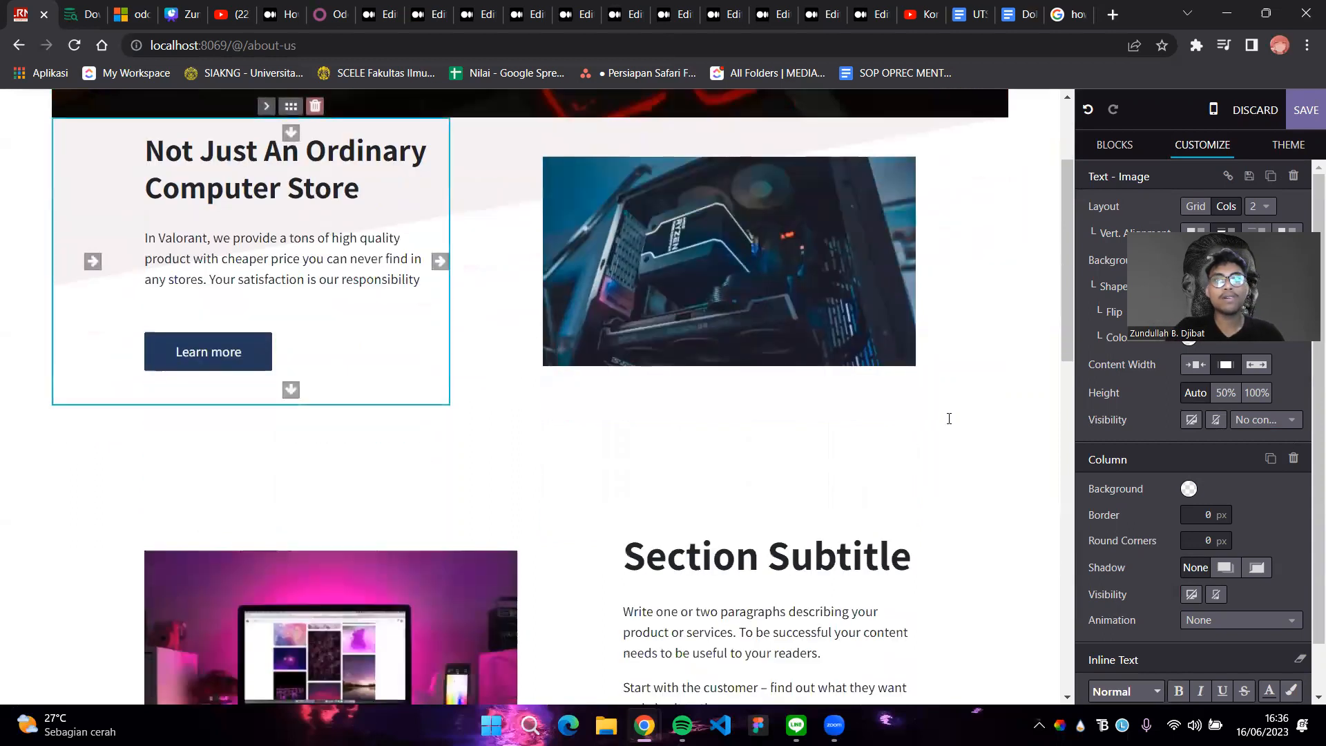
scroll(947, 414, down, 3)
Change the section subtitle to 'The Best Computer Store in 2023'
drag(911, 404, 623, 368)
text(The)
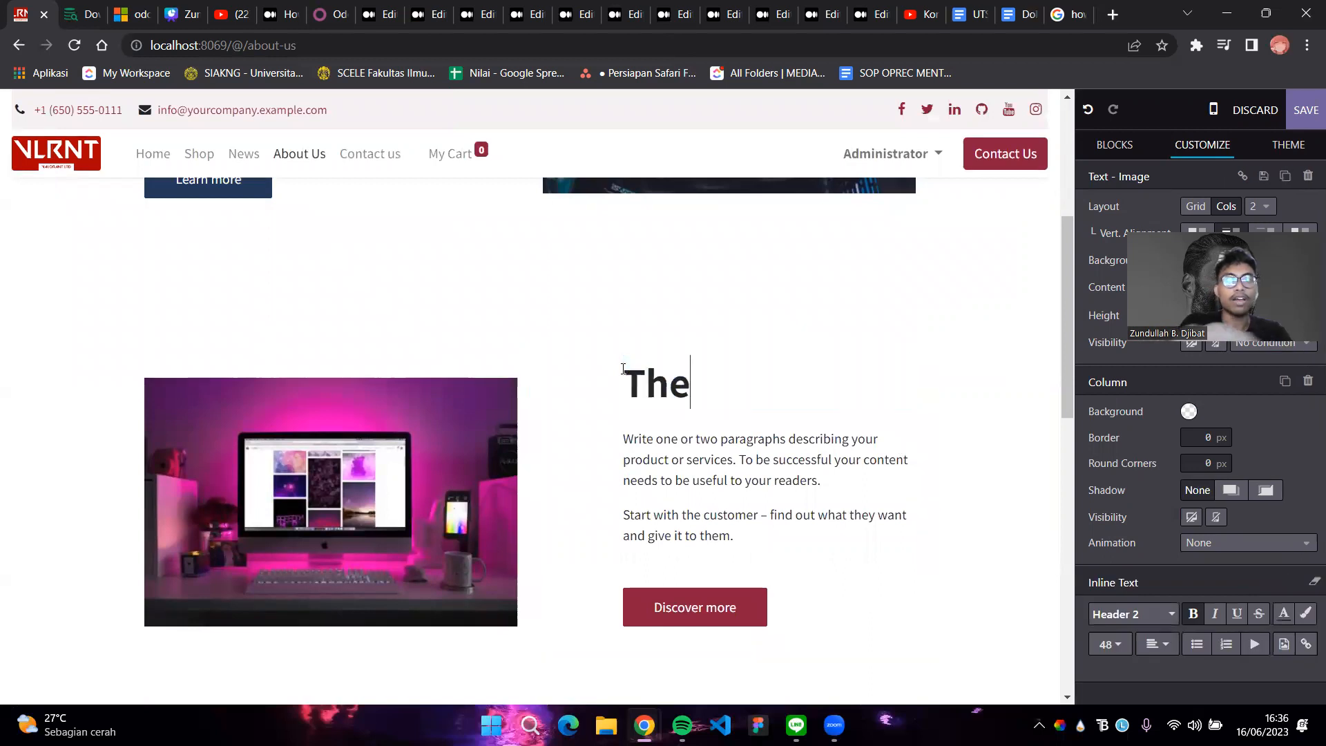
text( Best Compu)
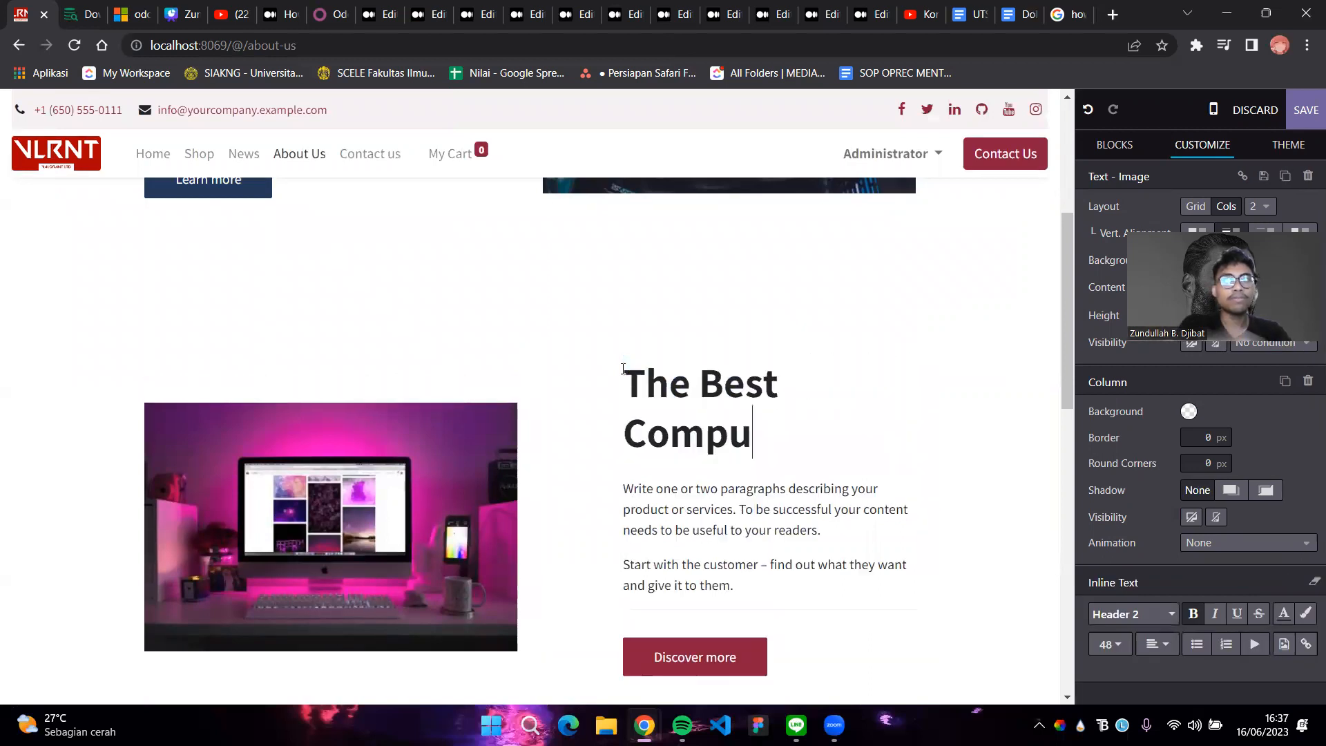
text(ter Store in )
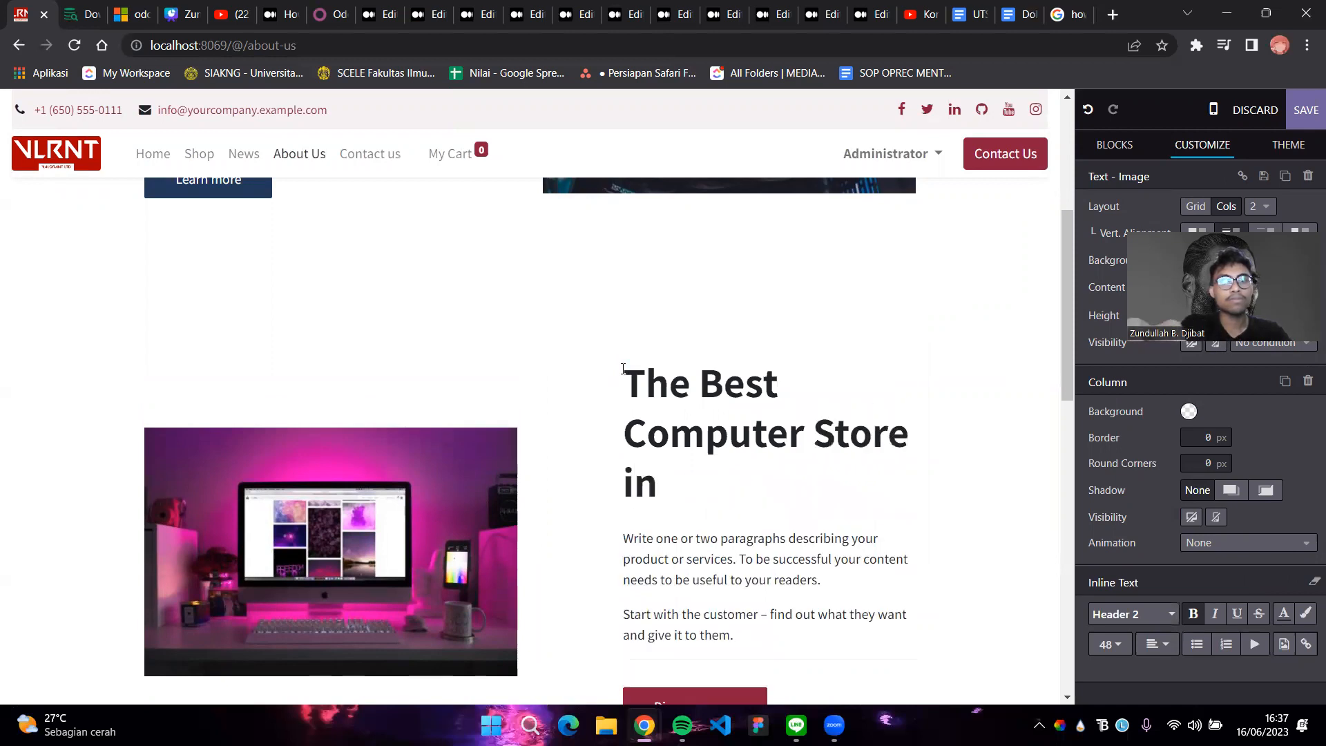
text(2023)
scroll(623, 368, down, 3)
Write the paragraph 'With 1000+ loyal customer… best Computer Store in the World with the fastest revenue growth.'
drag(734, 462, 623, 368)
text(With)
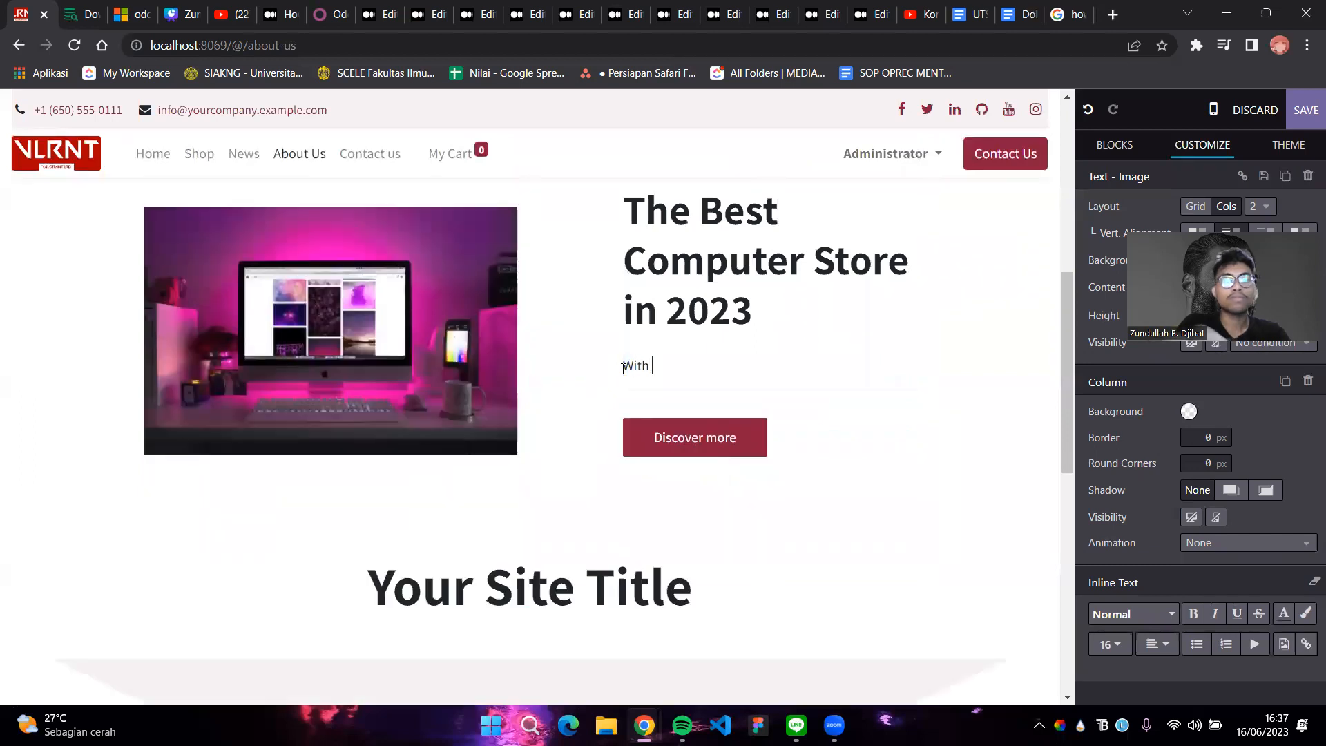
text( 1000+)
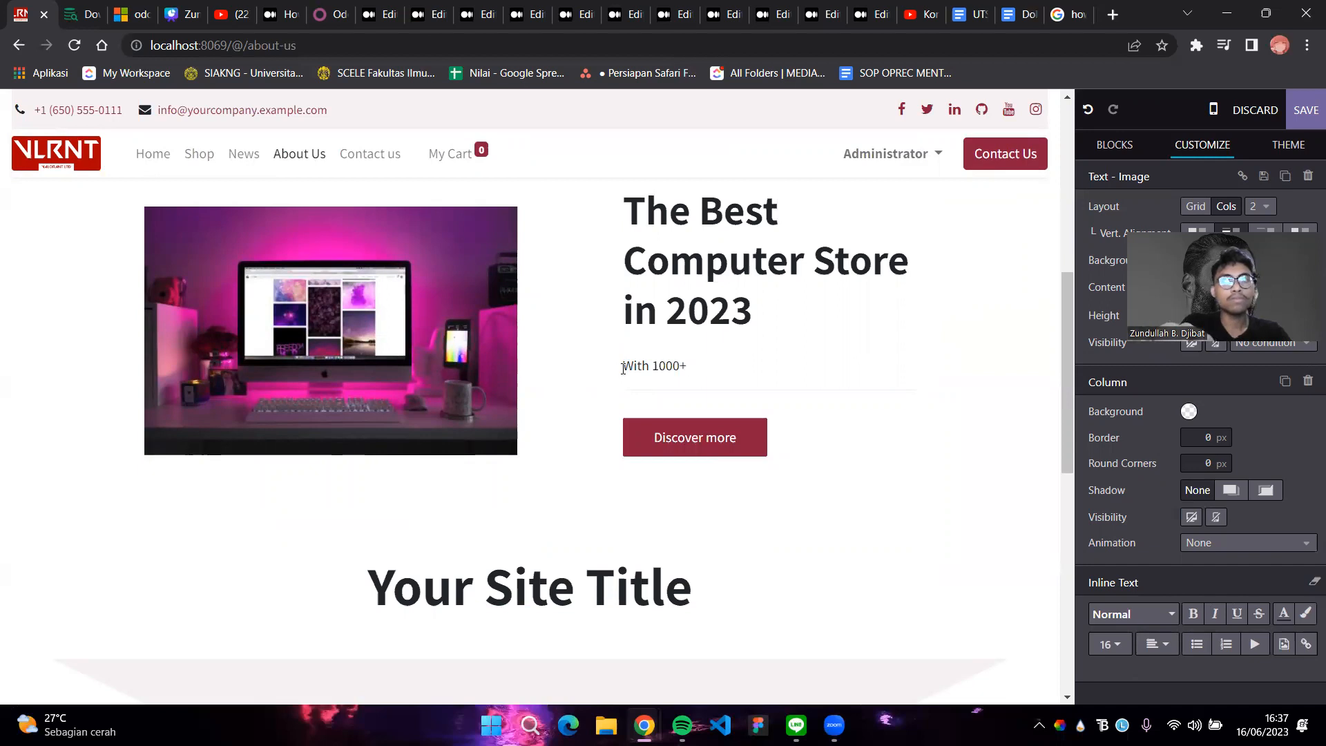
key(BackSpace)
key(BackSpace)
key(BackSpace)
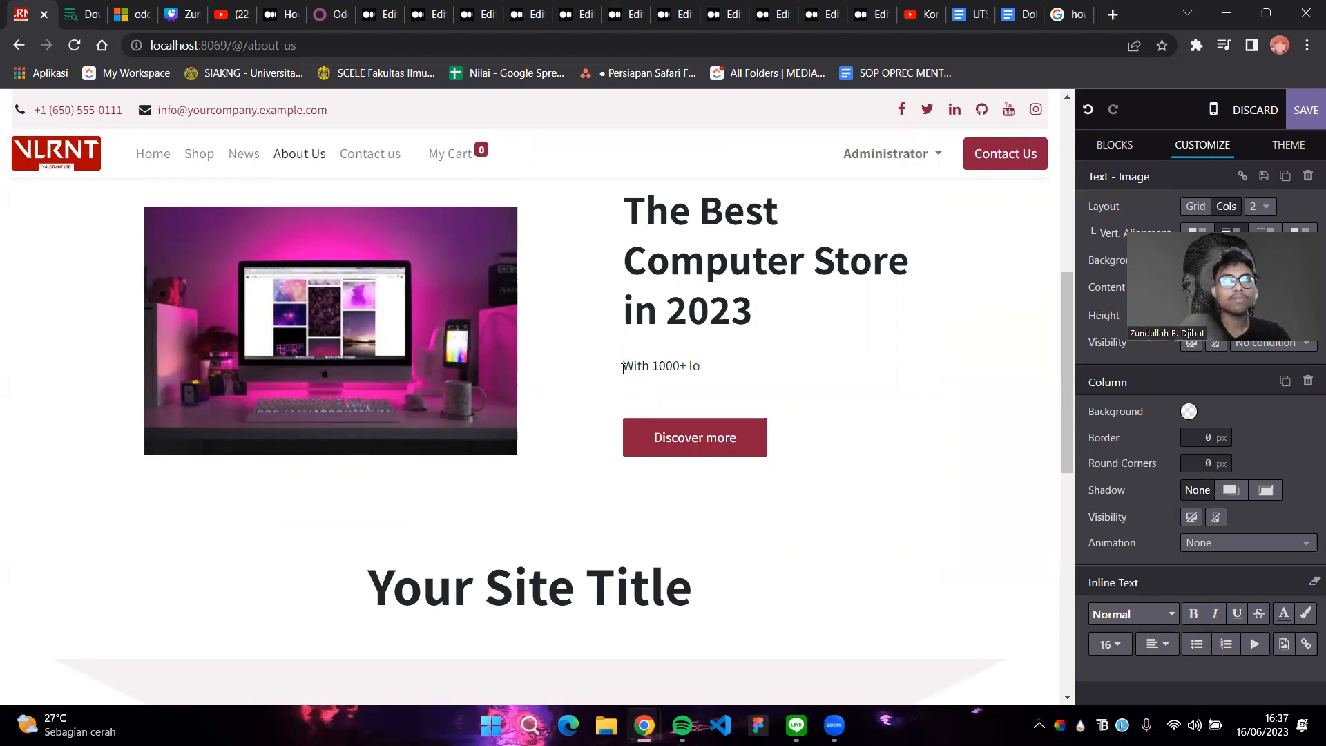
text(yal customer)
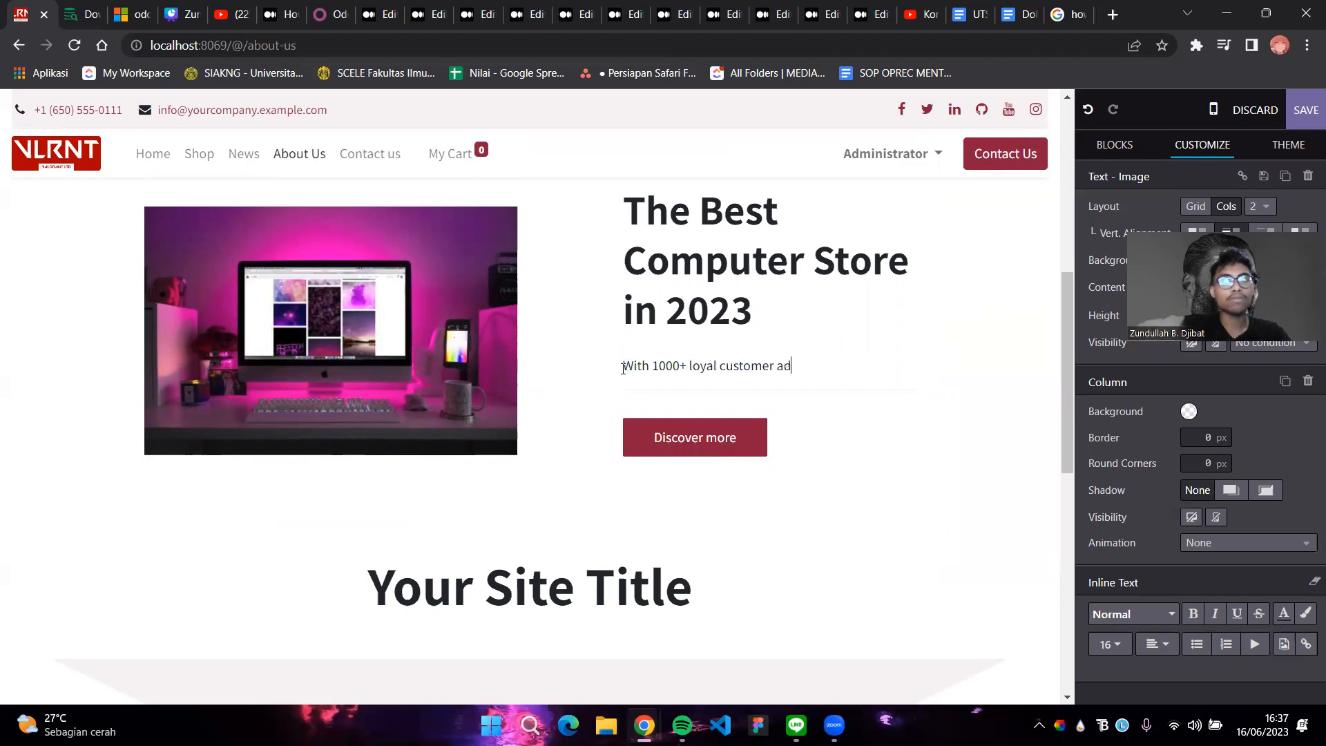
text( and keep ind)
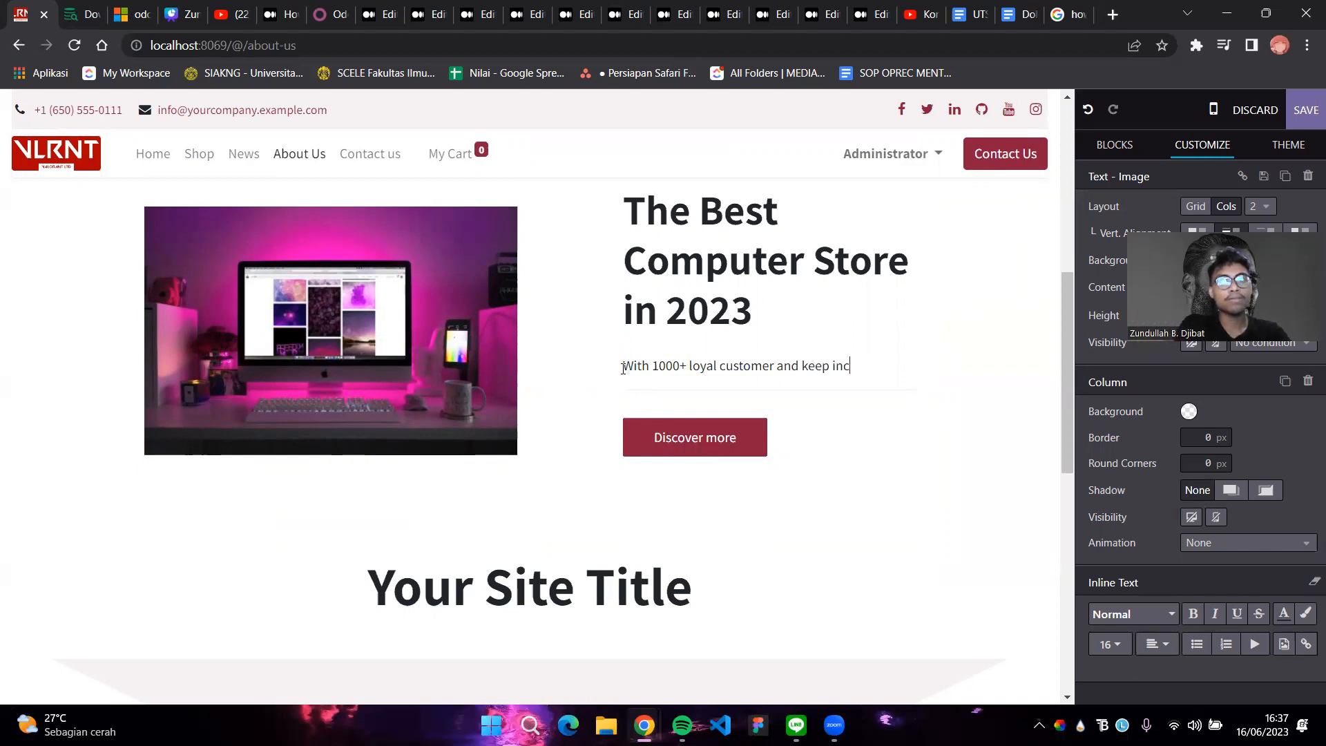
text(reasing)
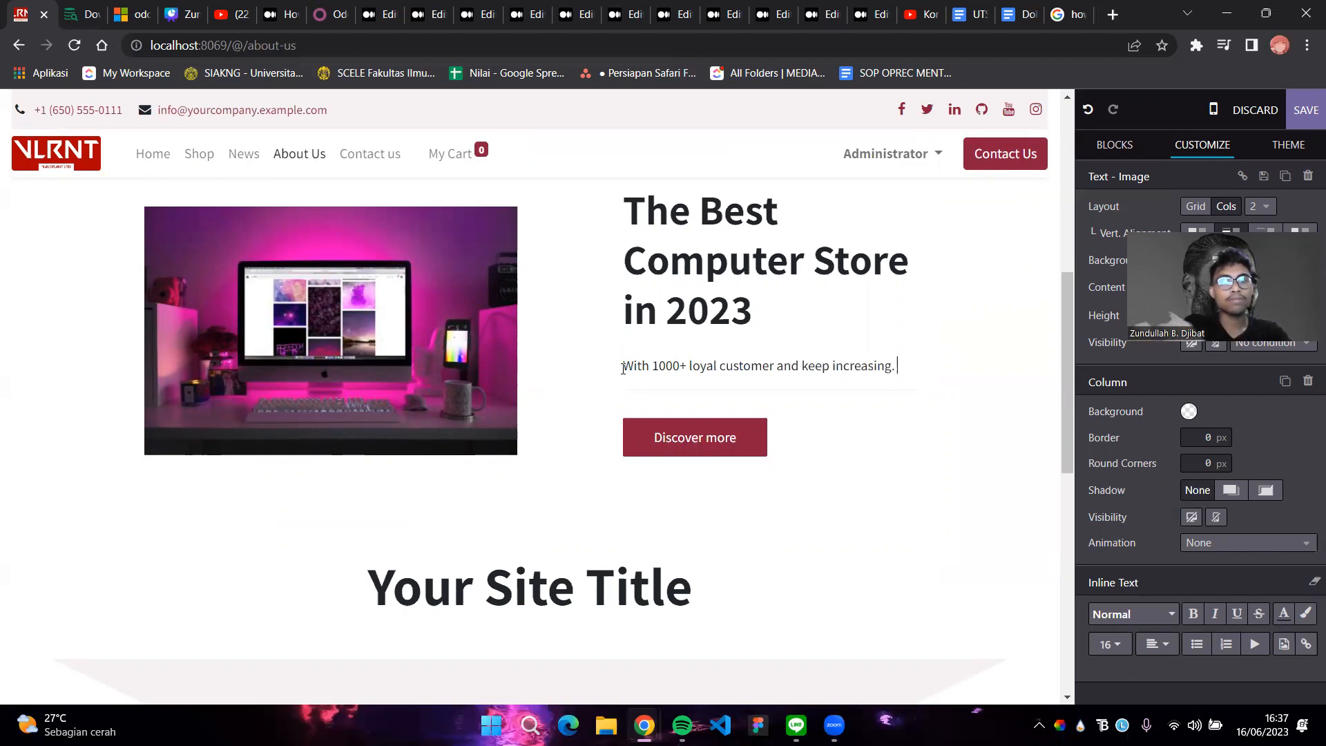
text(, we )
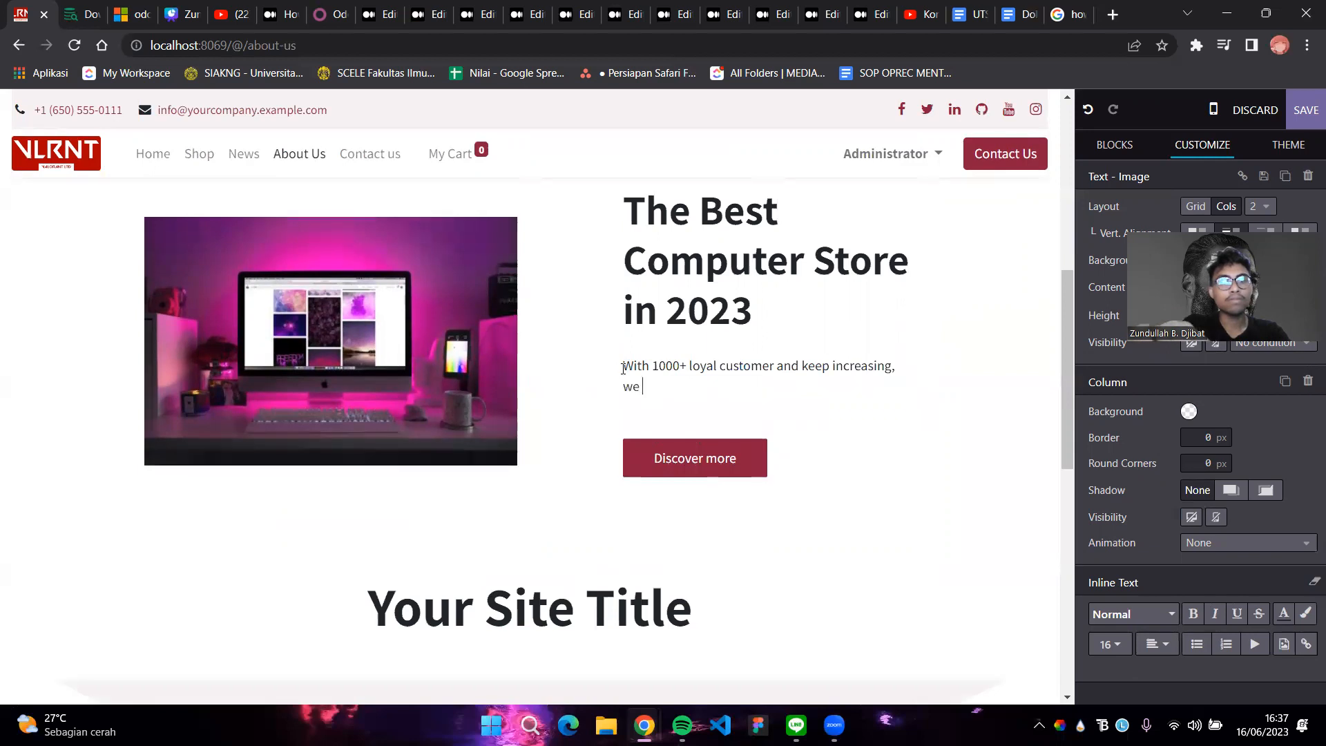
text(mo)
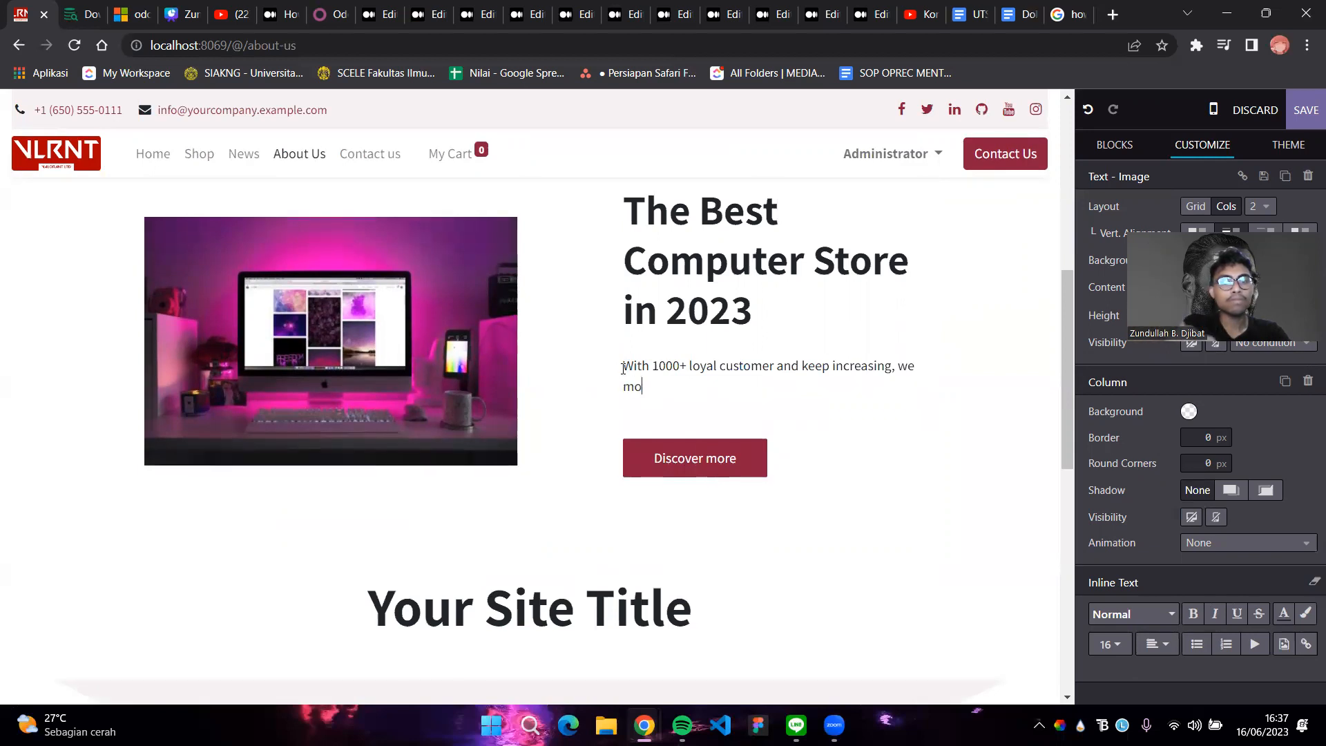
text(ve further to be the best Computer S)
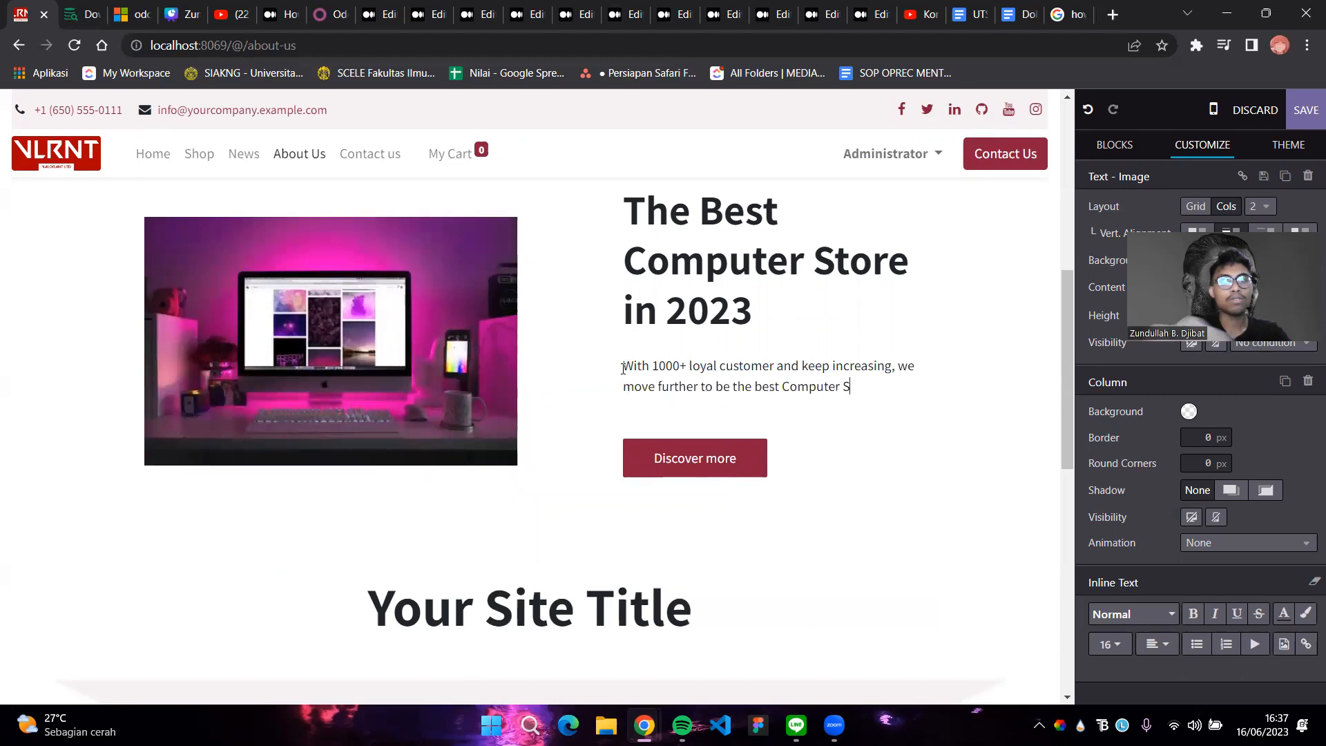
text(tore in the World)
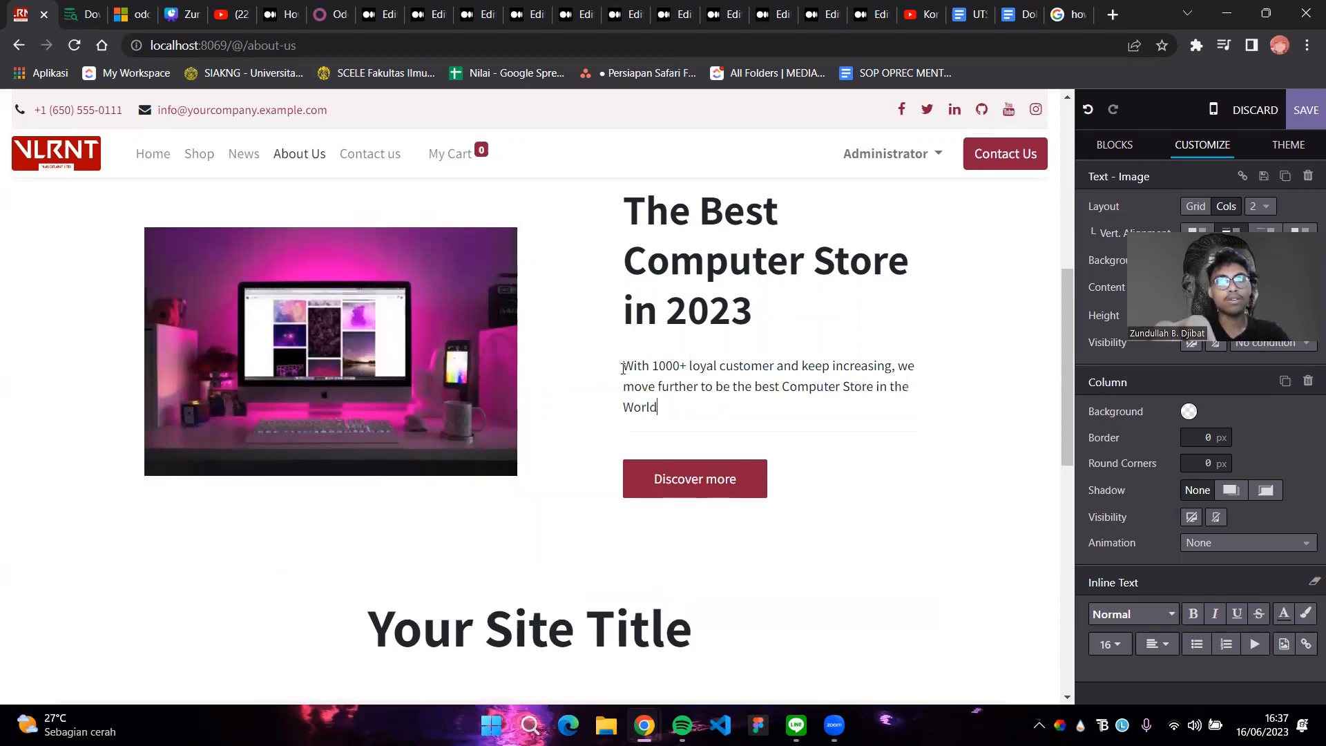
text( with the)
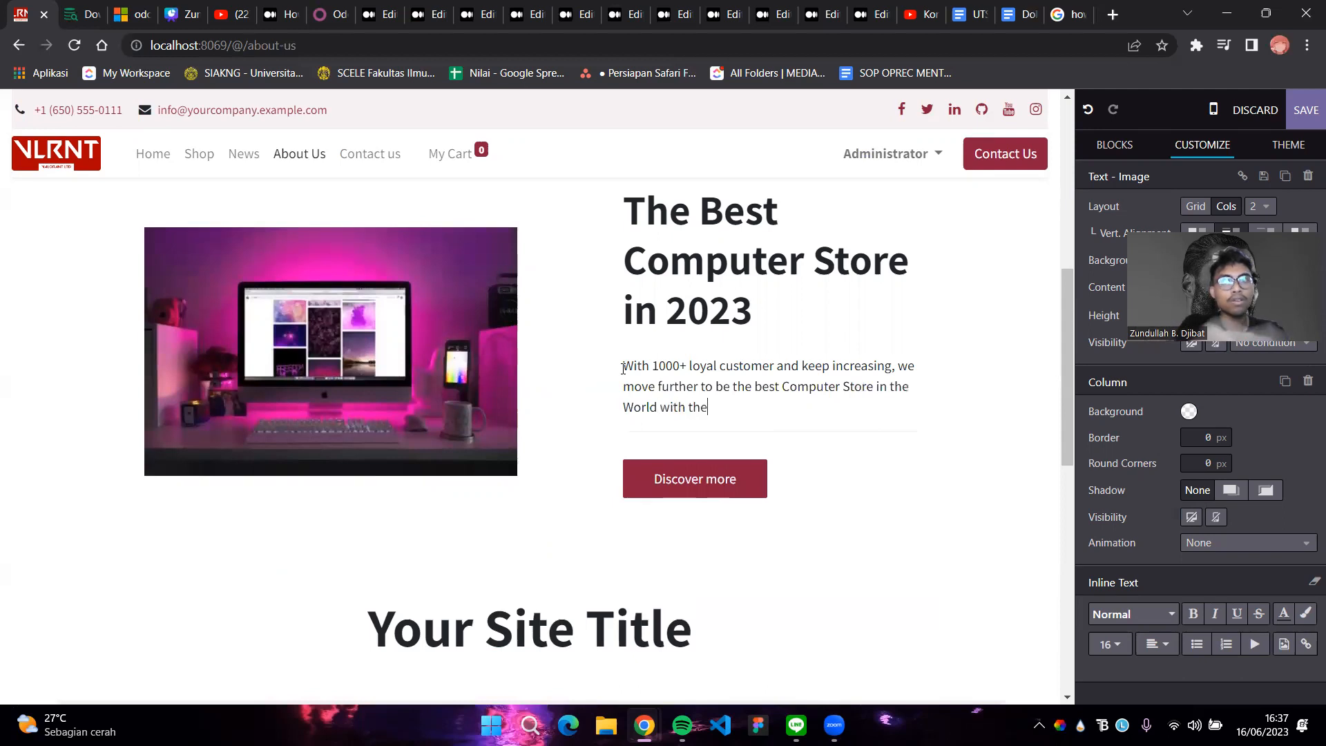
text( fastest)
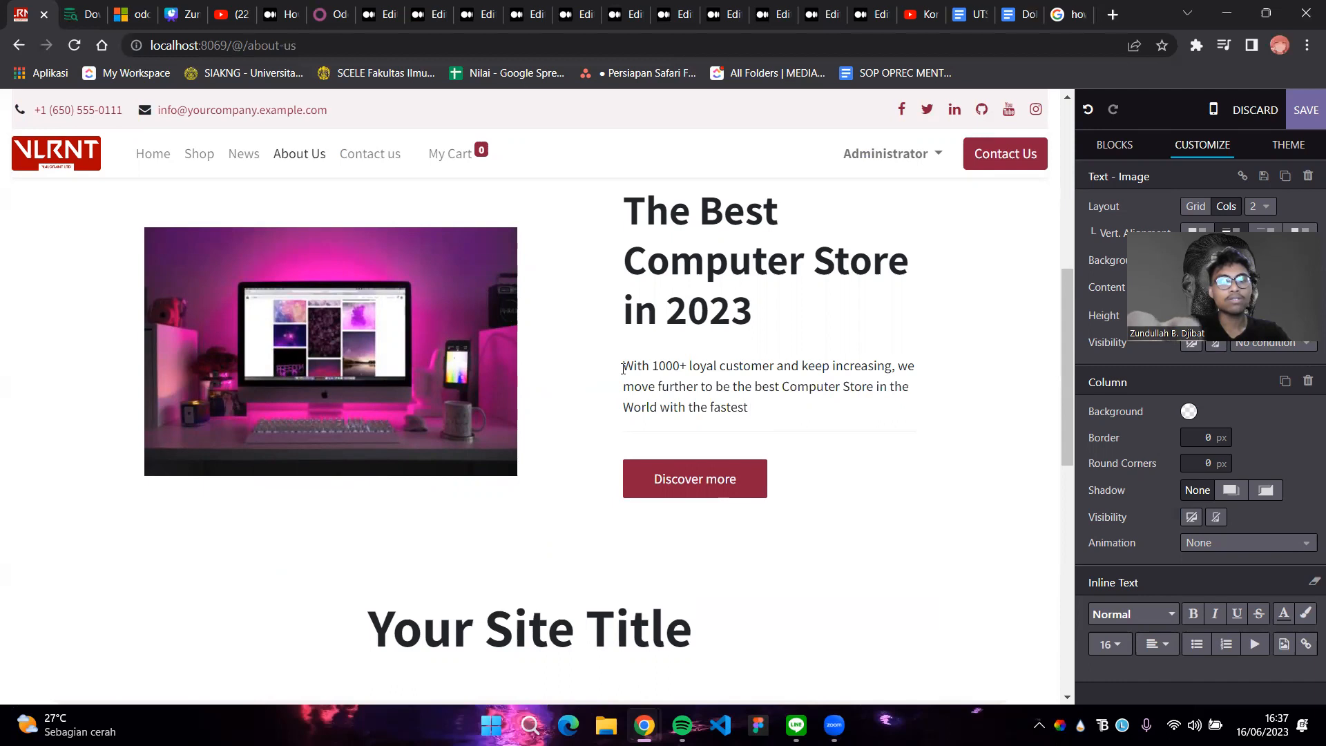
text( eco)
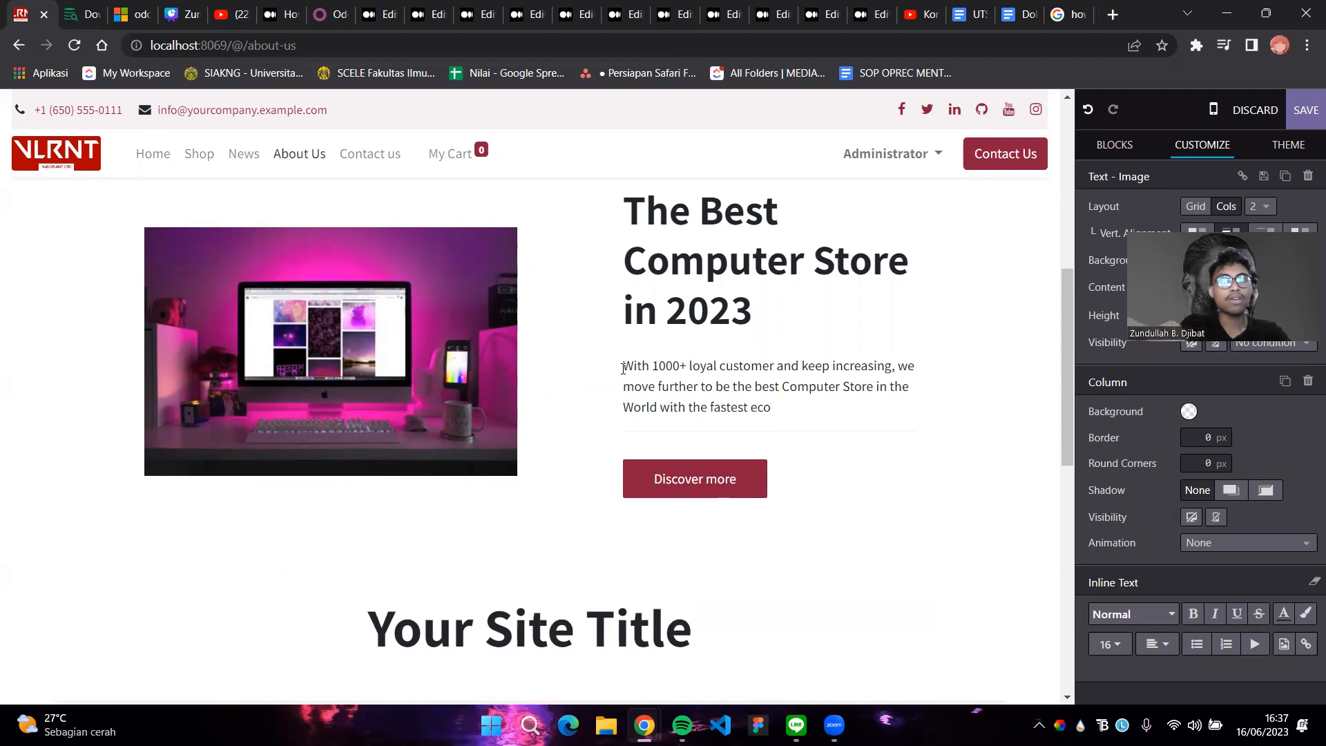
key(BackSpace)
key(BackSpace)
key(BackSpace)
text(revenue growth.)
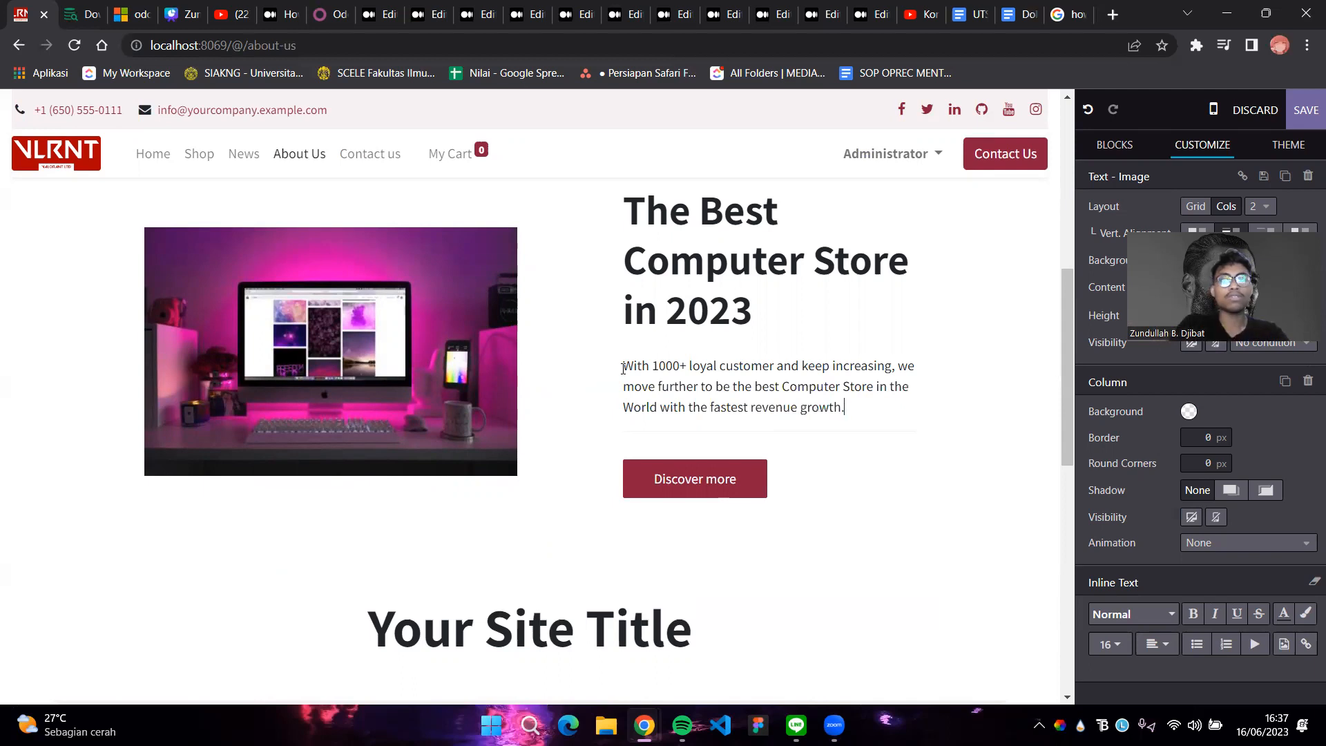
scroll(601, 369, down, 3)
Replace the 'Your Site Title' heading above the team cards with 'Meet The Team'
drag(694, 456, 337, 421)
triple_click(323, 432)
double_click(324, 431)
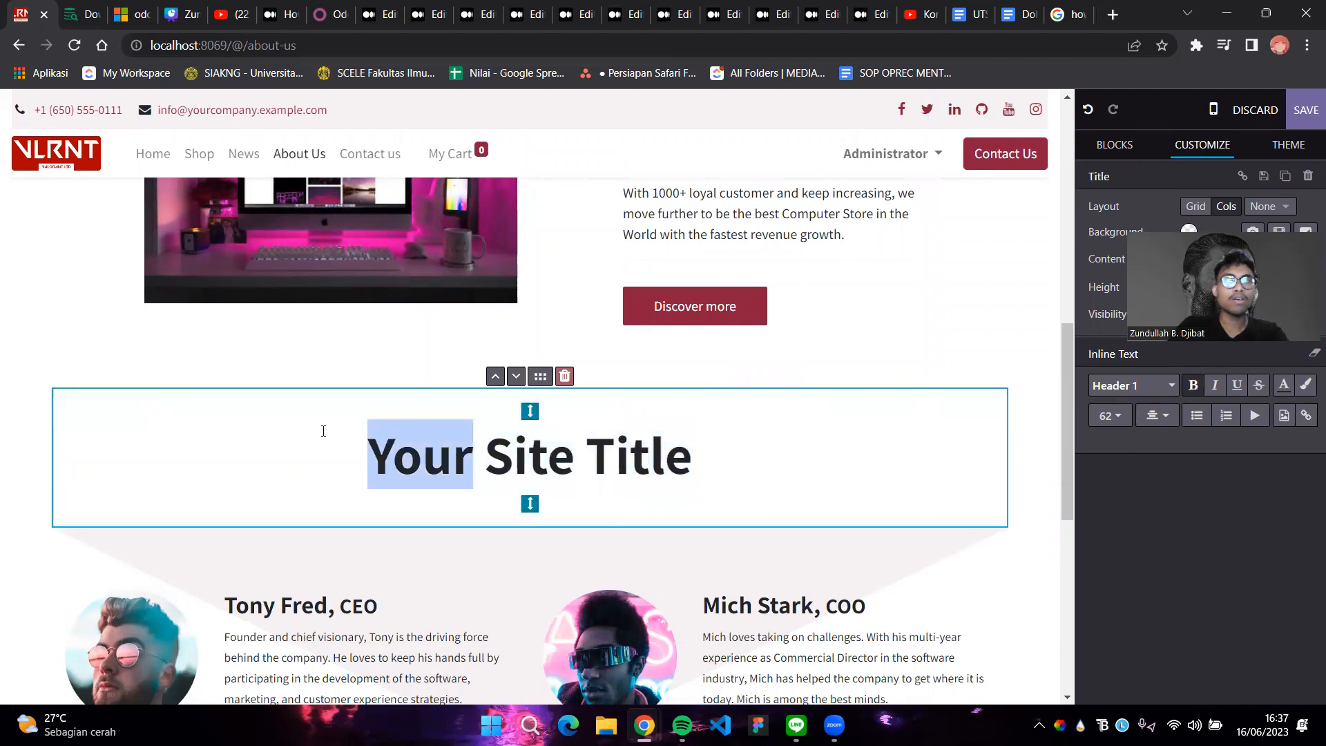
drag(705, 463, 387, 464)
text(Y)
key(BackSpace)
text(Meet The Team)
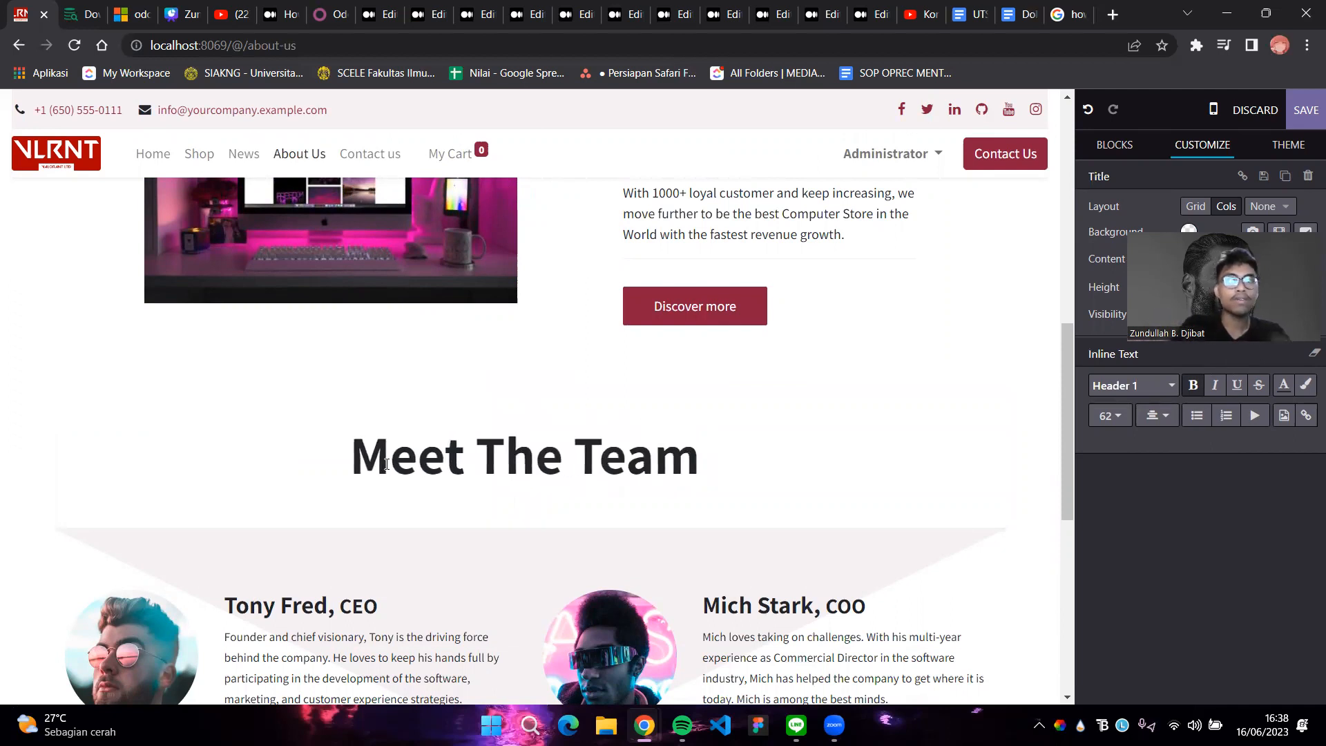
scroll(676, 453, down, 8)
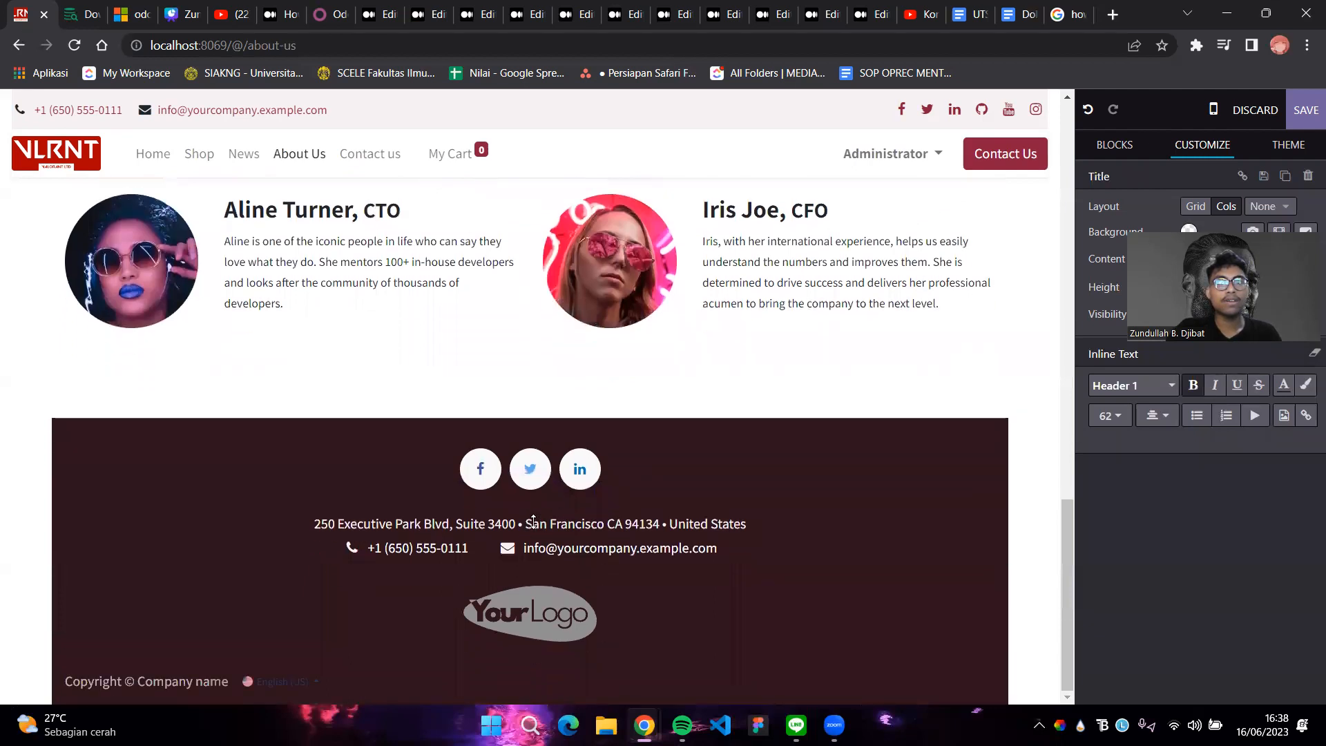
Inspect the footer block and its phone and e-mail links
click(538, 523)
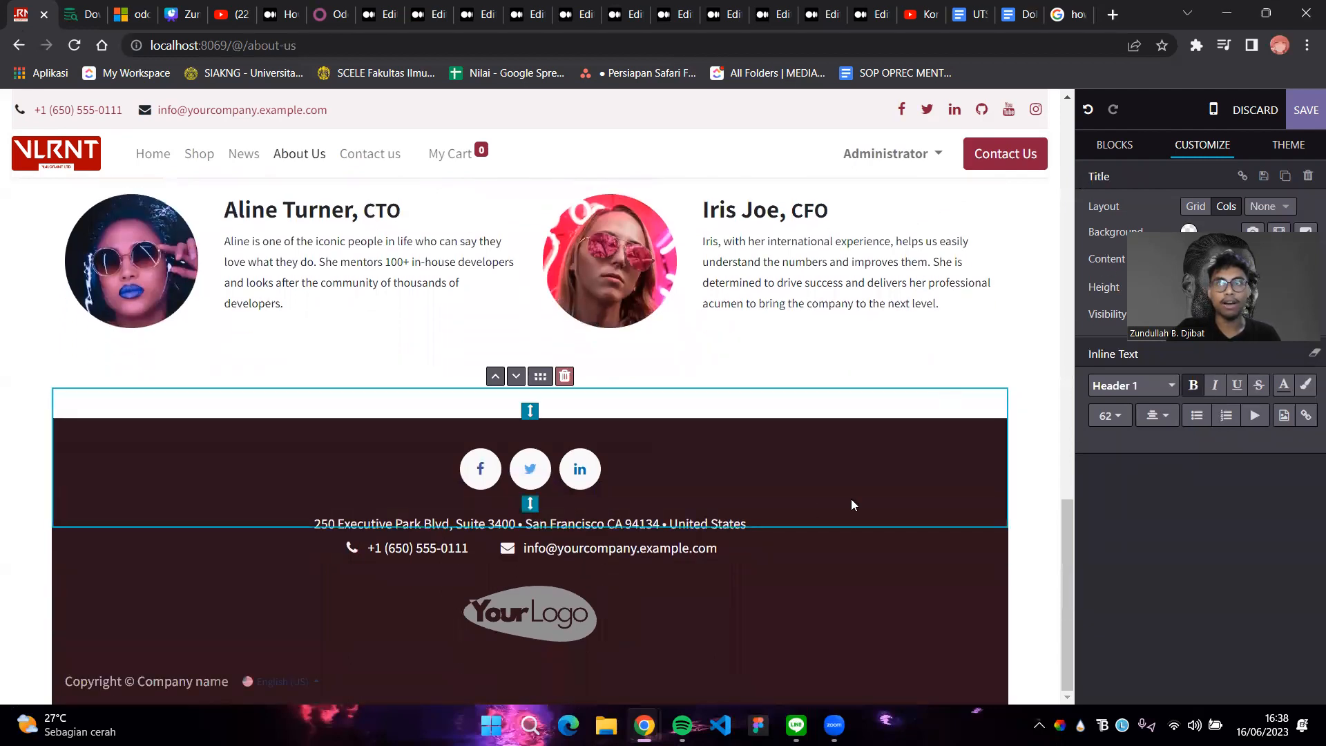
click(372, 542)
click(714, 550)
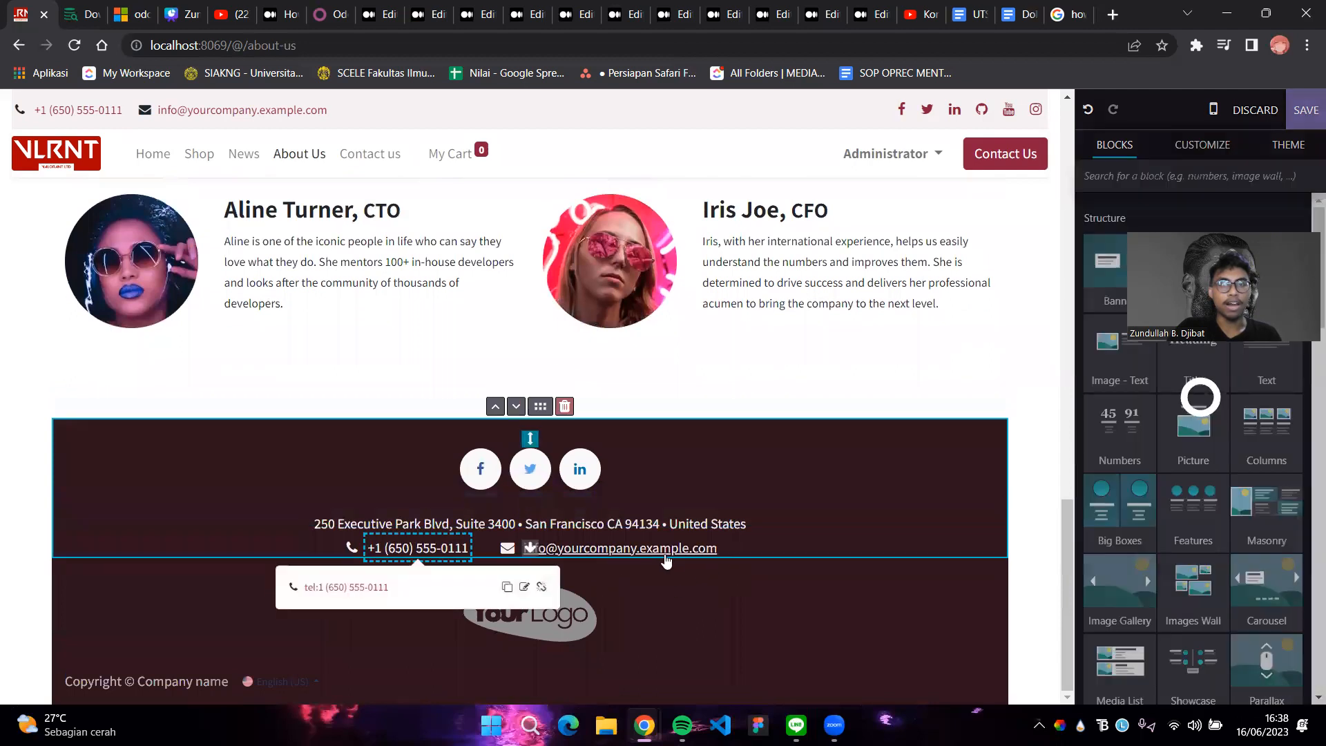
click(875, 355)
scroll(851, 538, up, 18)
scroll(855, 541, down, 15)
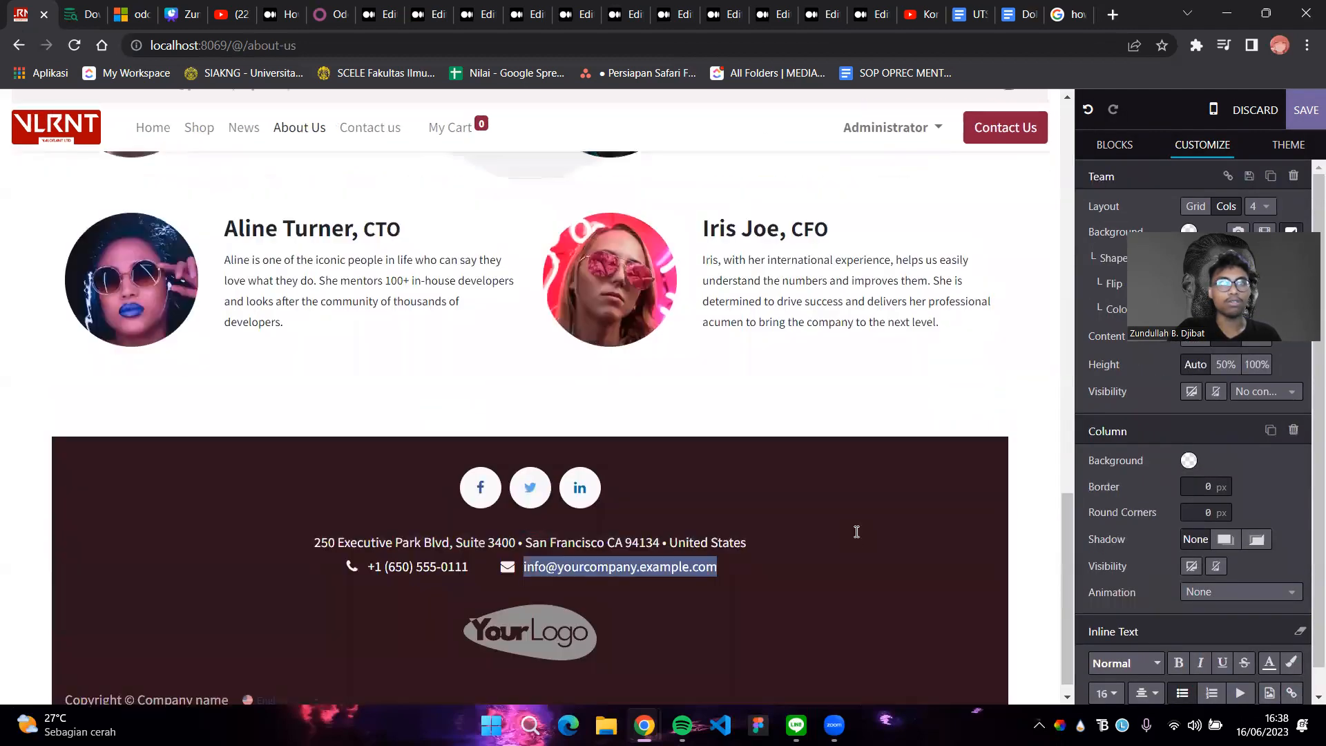
Swap the footer's placeholder logo for the uploaded Frame 2.png VLRNT logo
click(571, 612)
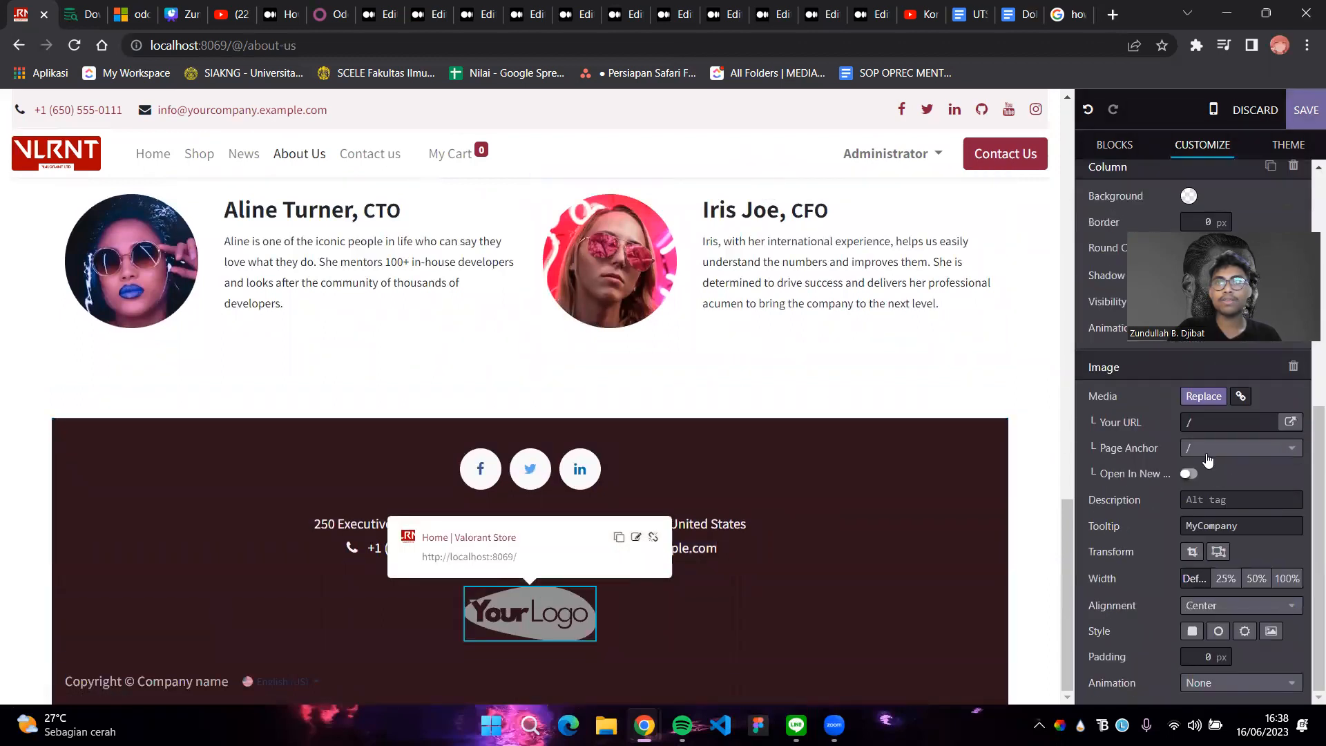
click(1204, 396)
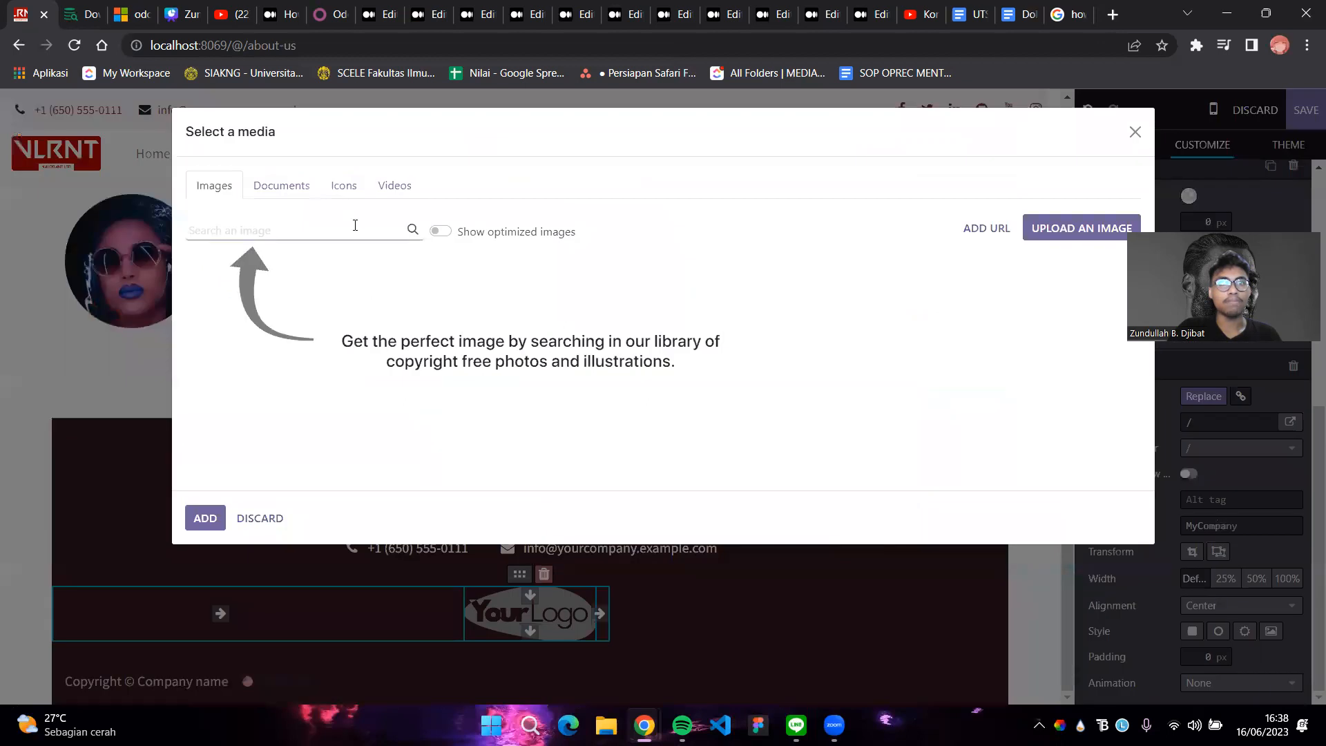
click(1037, 229)
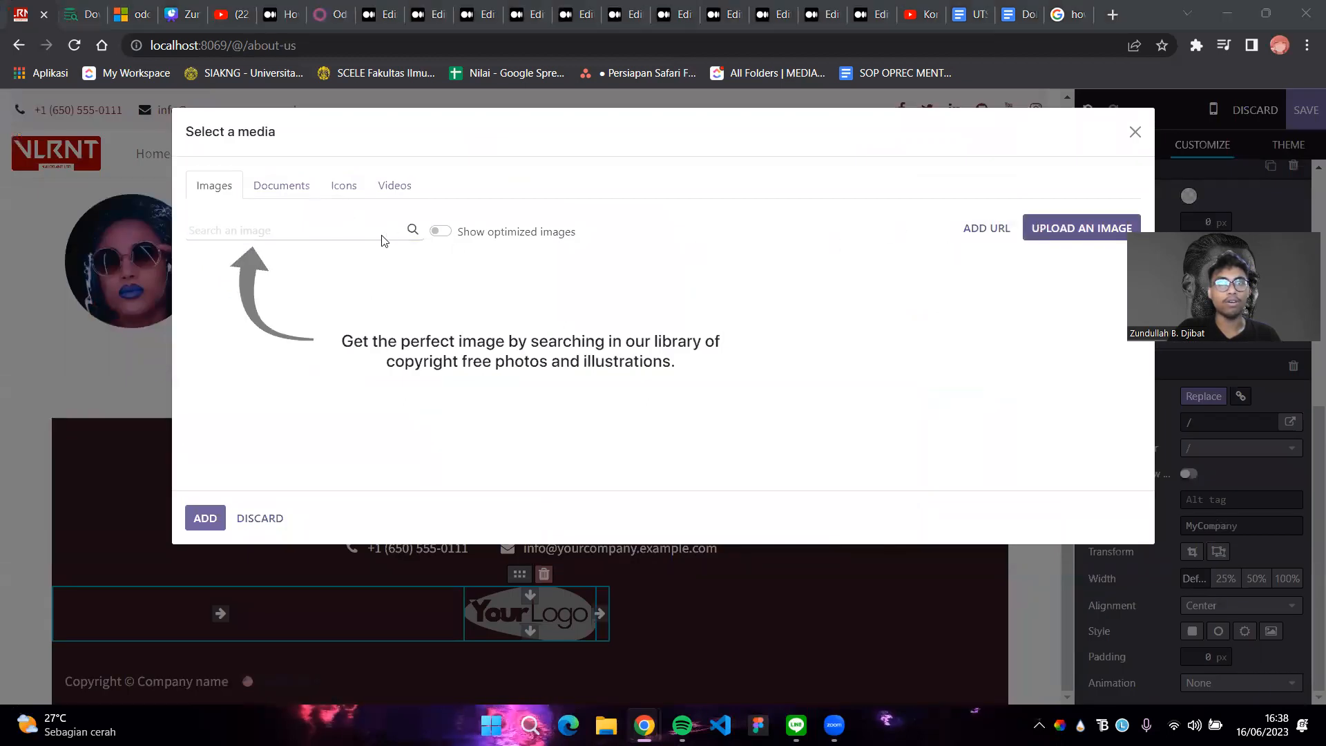
click(686, 487)
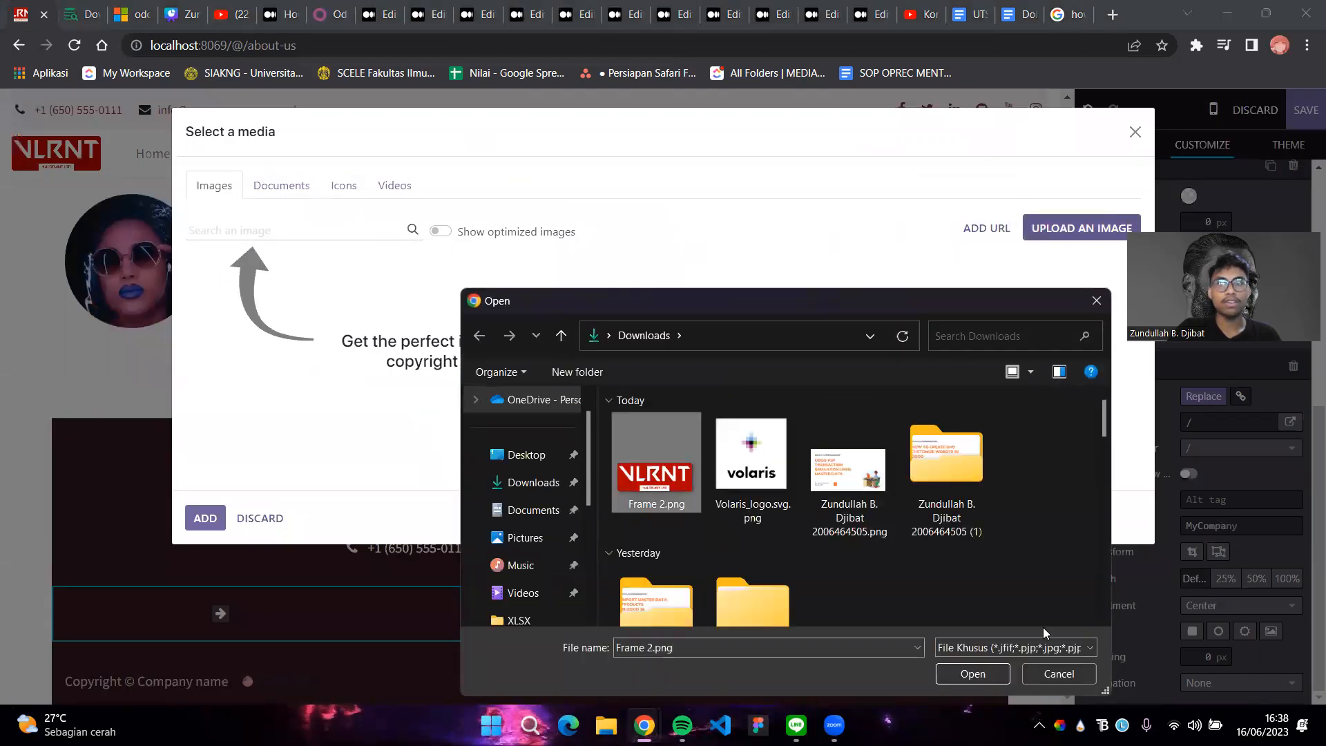
click(989, 674)
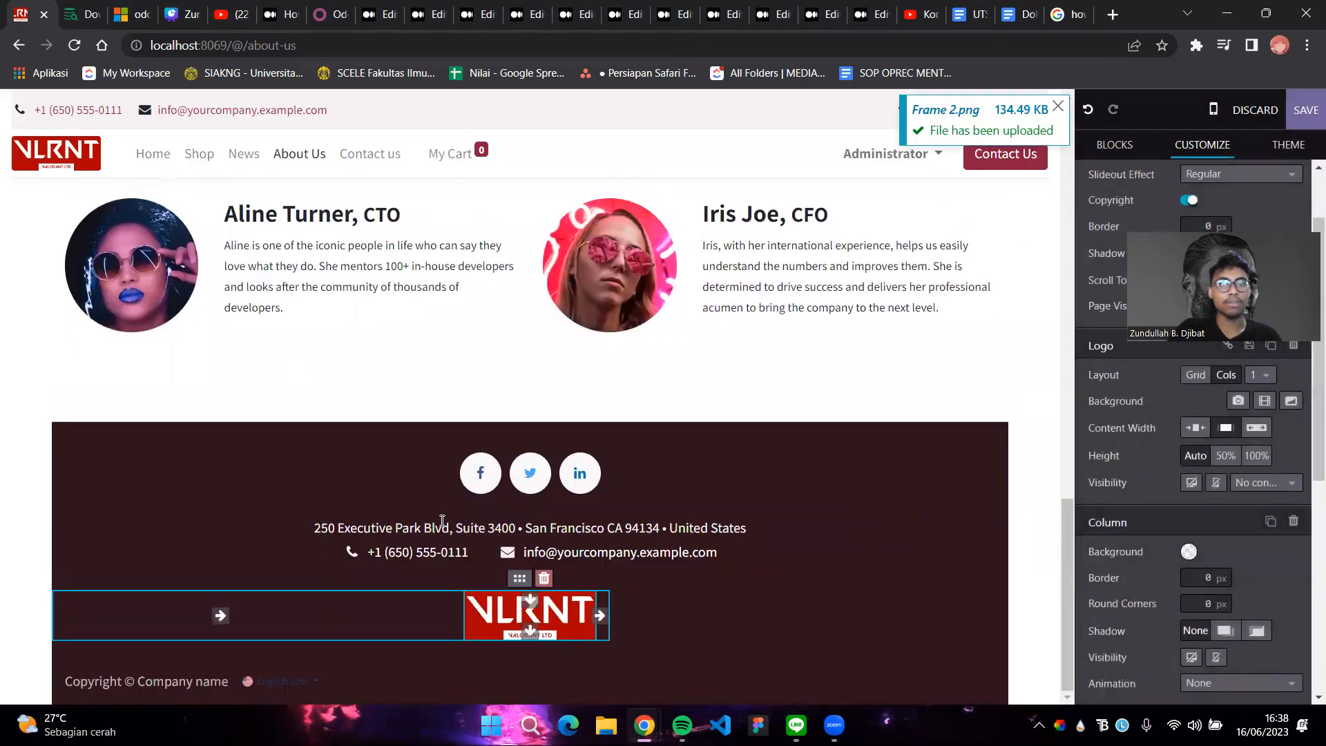
click(443, 527)
double_click(509, 527)
Try pasting the saved Senopati address over the footer street address, then undo it
drag(482, 530, 273, 535)
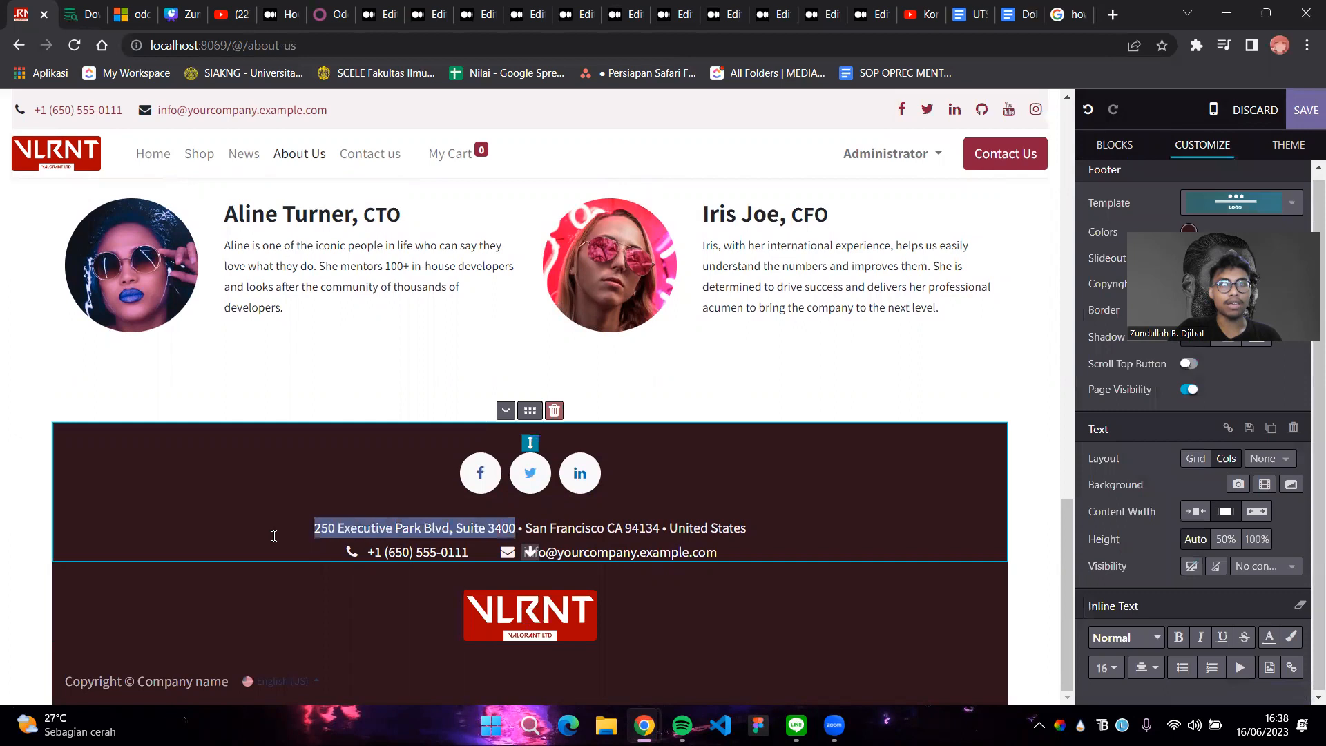
key(super+v)
key(Down)
key(Down)
key(Down)
key(Down)
key(Down)
key(Down)
key(Down)
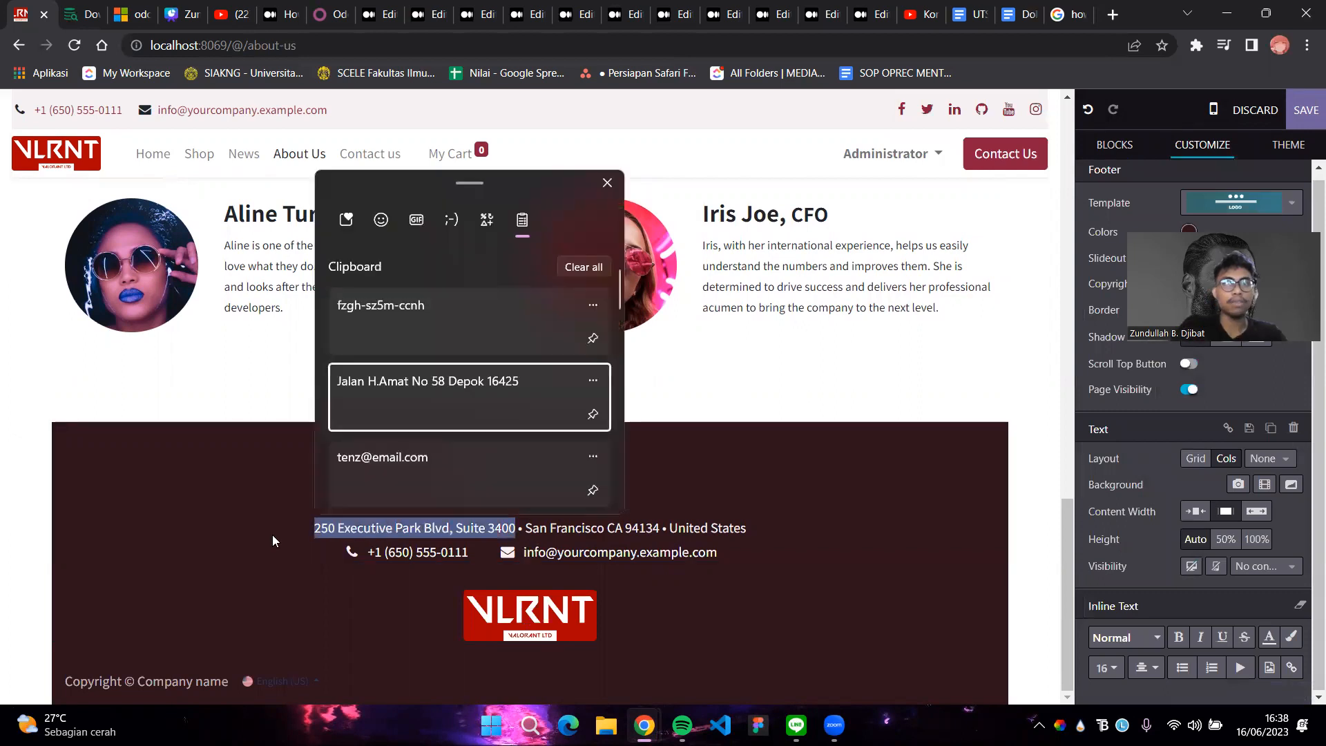
key(Return)
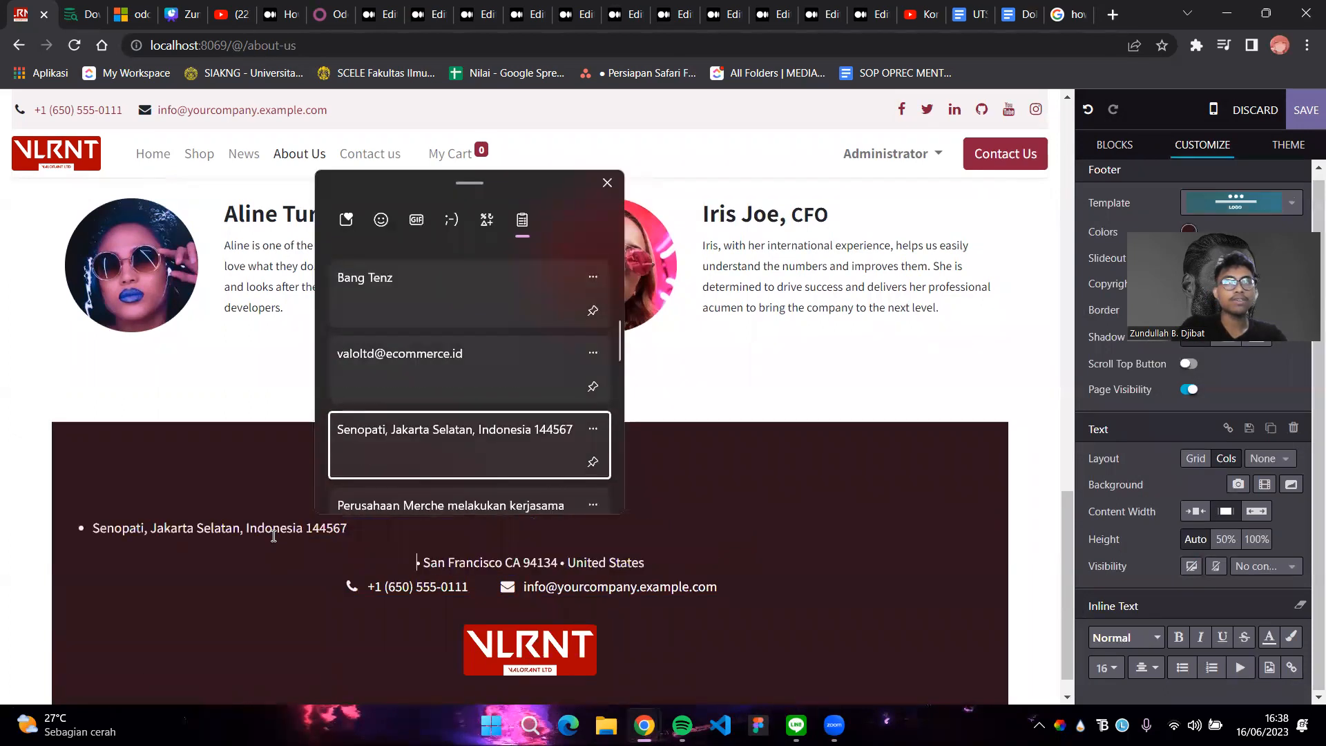
click(422, 557)
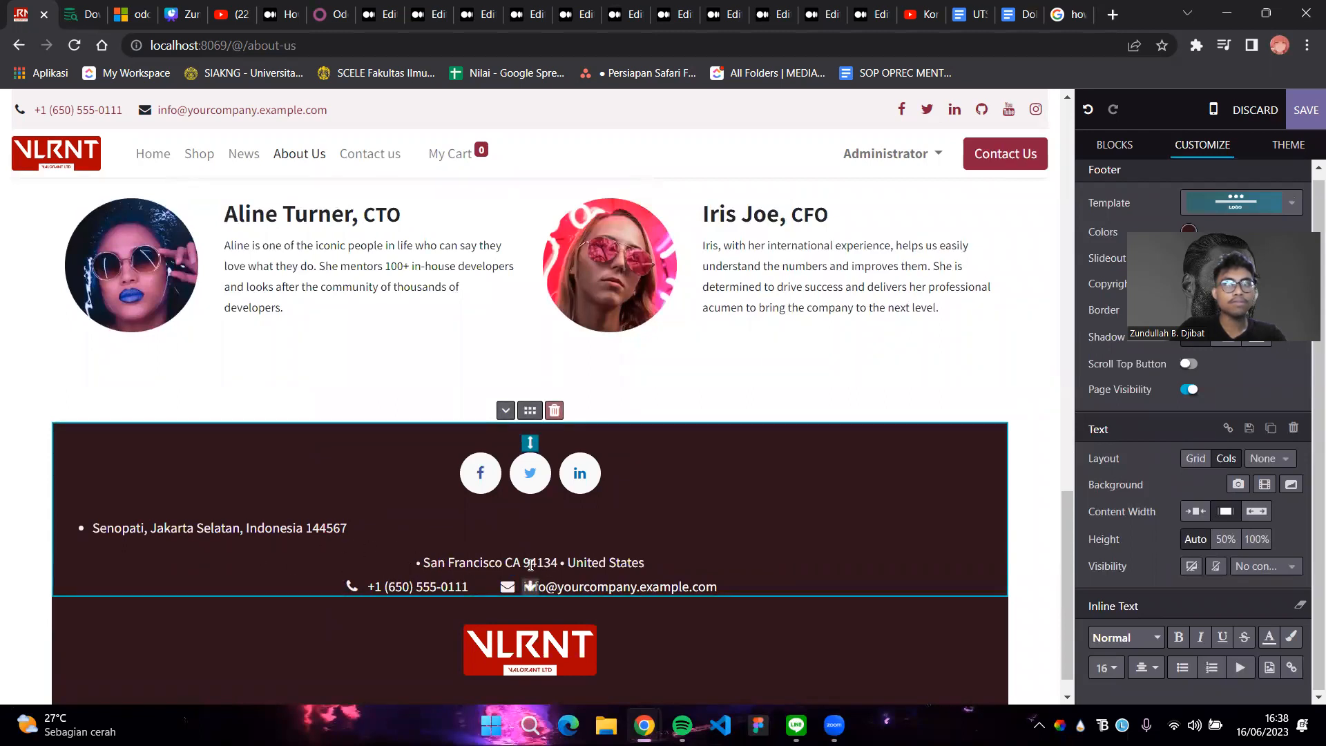
key(BackSpace)
key(BackSpace)
key(BackSpace)
key(BackSpace)
key(BackSpace)
key(BackSpace)
key(BackSpace)
key(BackSpace)
key(BackSpace)
key(BackSpace)
key(BackSpace)
key(BackSpace)
key(BackSpace)
key(BackSpace)
key(BackSpace)
key(BackSpace)
key(BackSpace)
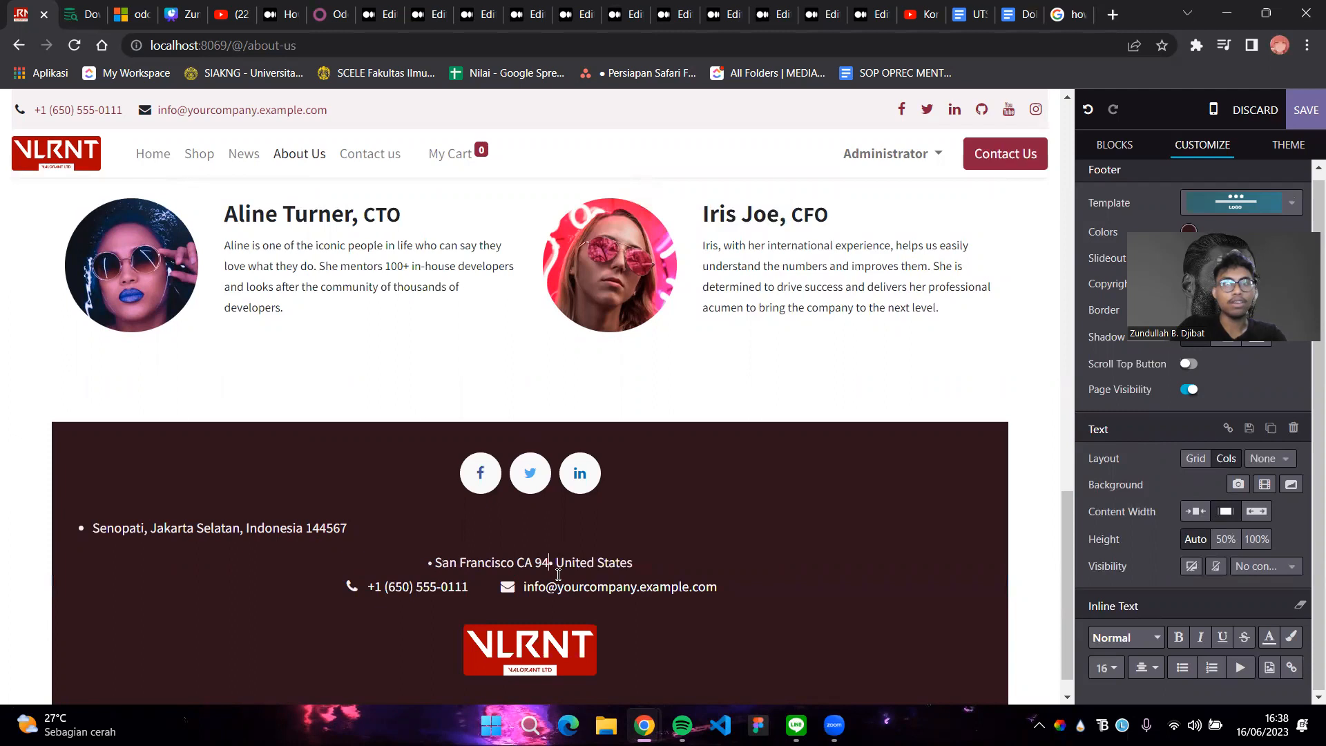
key(BackSpace)
key(BackSpace)
key(BackSpace)
key(BackSpace)
key(BackSpace)
key(BackSpace)
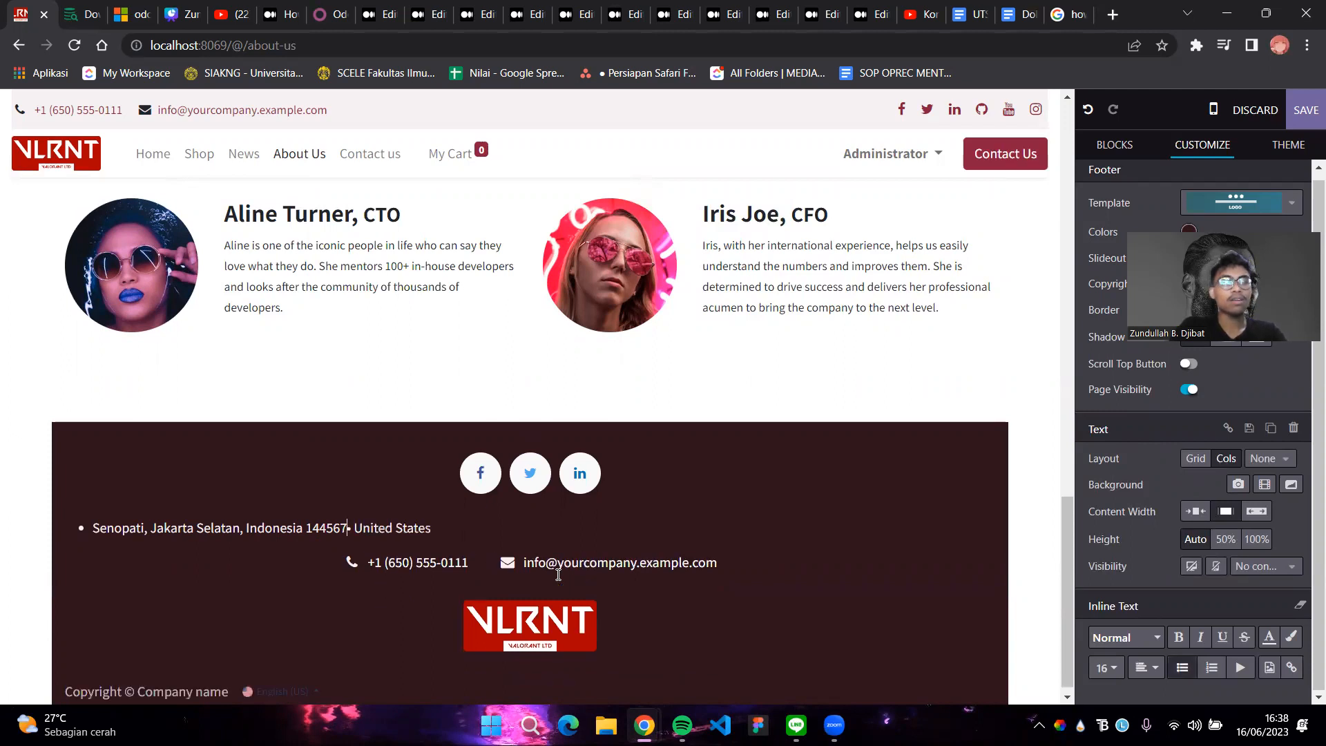
key(Return)
text(San Francisco CA 941)
key(ctrl+z)
key(ctrl+z)
key(ctrl+z)
key(ctrl+z)
Experiment with deleting the old street and country text, then undo back to the original address
click(436, 527)
click(520, 526)
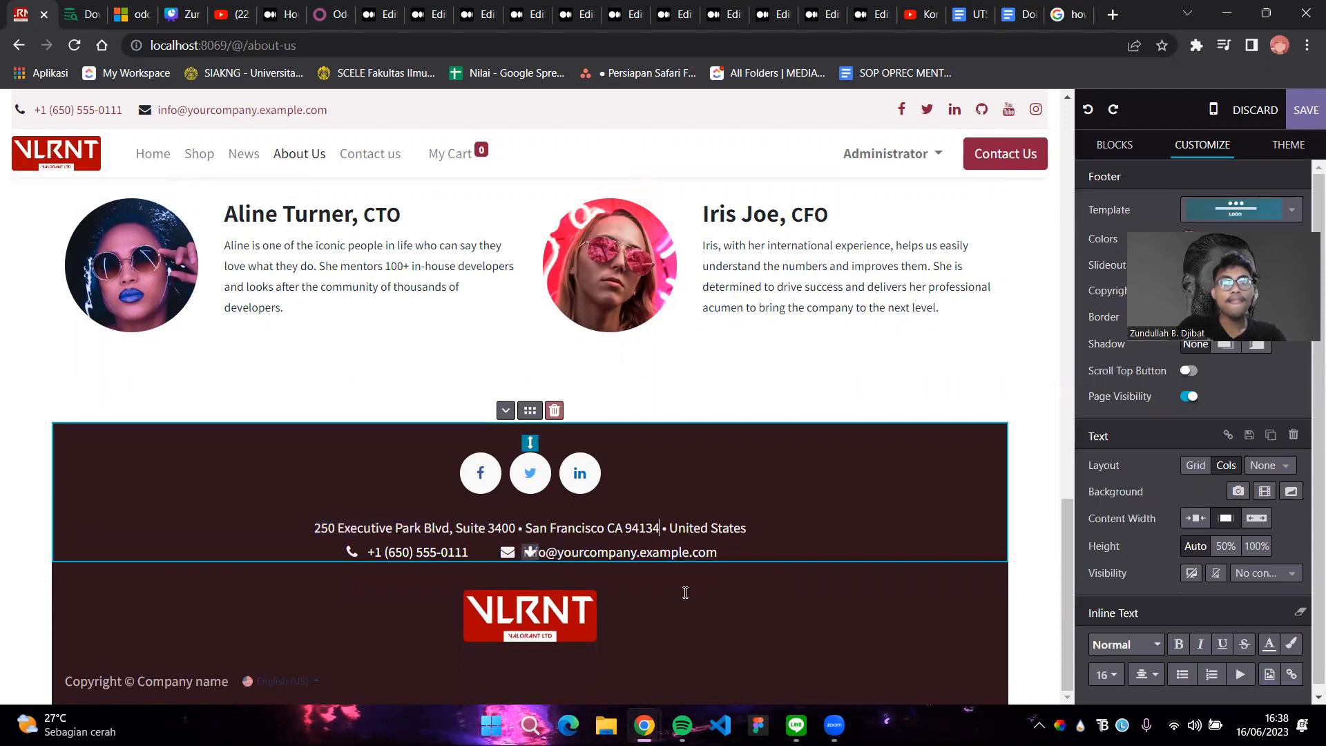
key(BackSpace)
key(BackSpace)
key(BackSpace)
key(BackSpace)
key(BackSpace)
key(BackSpace)
key(BackSpace)
key(BackSpace)
key(BackSpace)
key(BackSpace)
key(BackSpace)
key(BackSpace)
key(BackSpace)
key(BackSpace)
key(BackSpace)
key(BackSpace)
key(BackSpace)
key(BackSpace)
key(BackSpace)
key(BackSpace)
key(BackSpace)
key(BackSpace)
key(BackSpace)
key(BackSpace)
key(BackSpace)
key(BackSpace)
key(BackSpace)
key(BackSpace)
key(BackSpace)
key(BackSpace)
key(BackSpace)
key(BackSpace)
key(BackSpace)
key(BackSpace)
key(BackSpace)
key(BackSpace)
key(BackSpace)
key(BackSpace)
text(Senopati, Jakarta Selatan, Indonesia 144567)
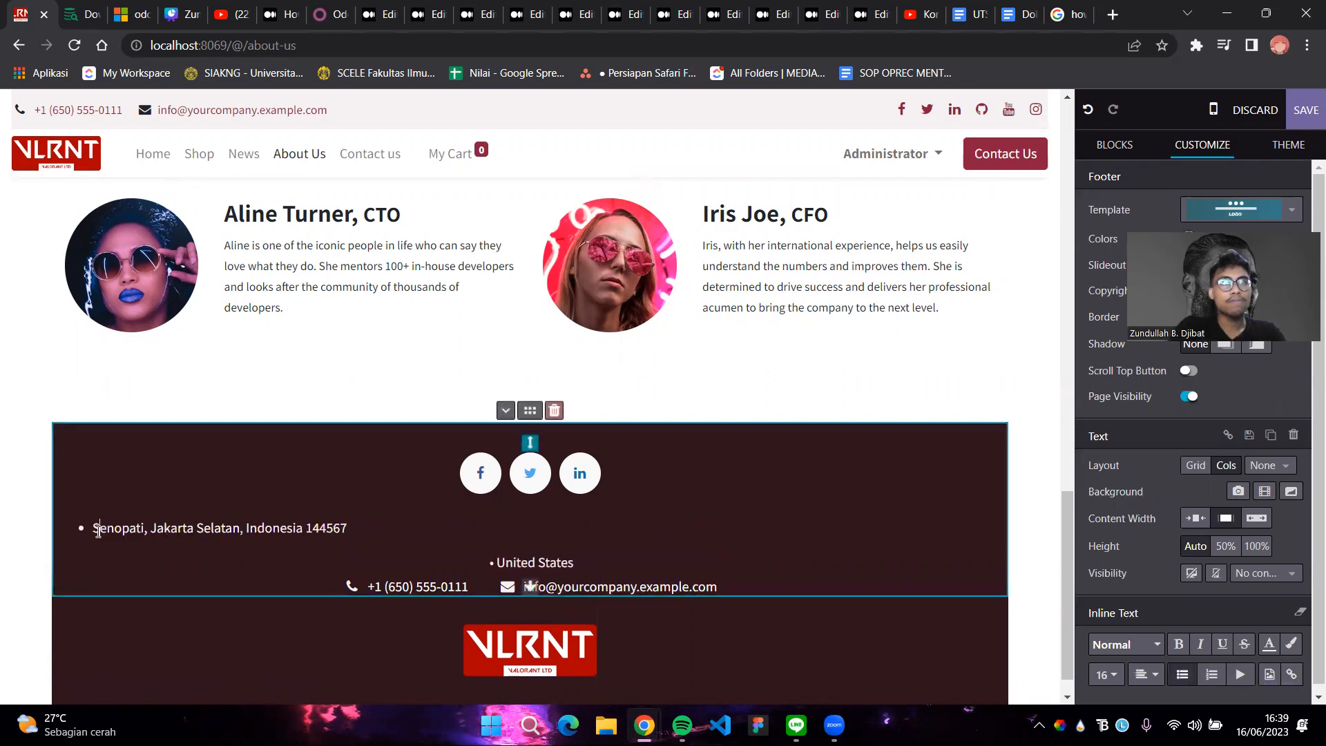
key(Tab)
key(Tab)
key(Tab)
key(Tab)
key(Tab)
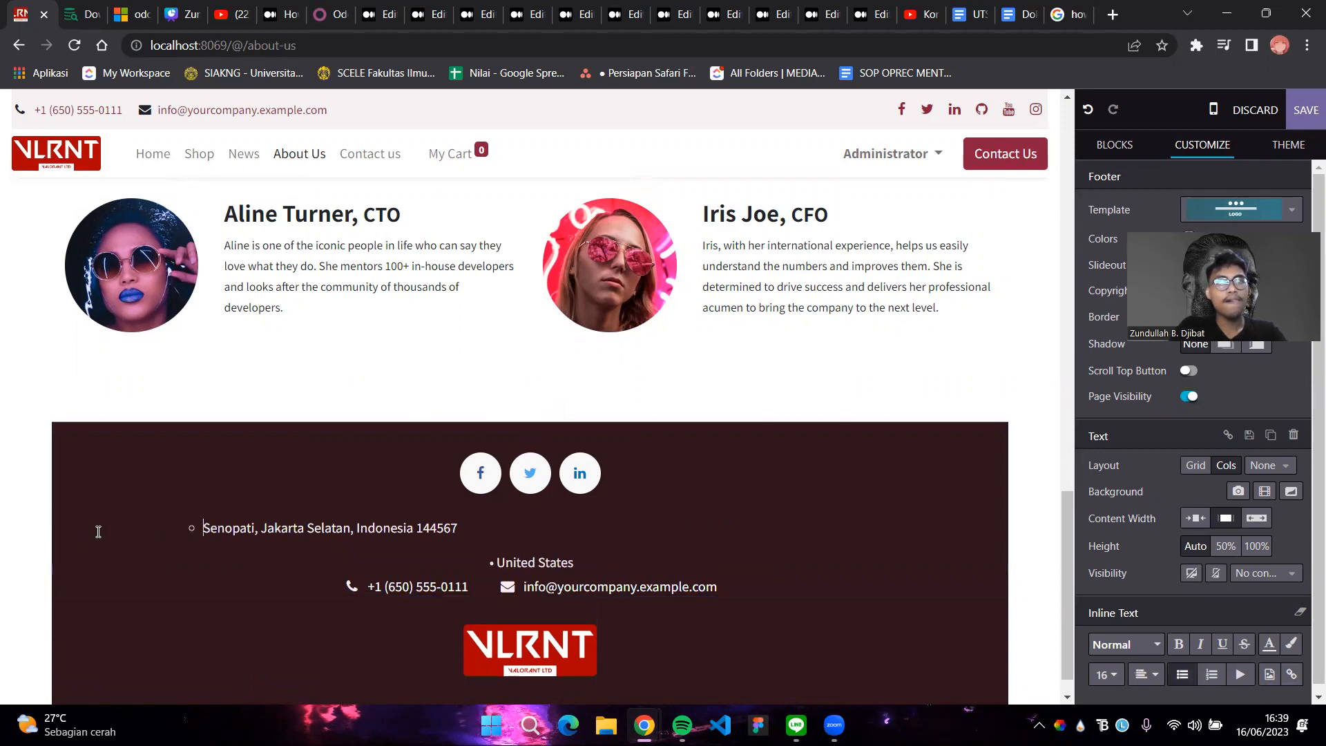
click(577, 562)
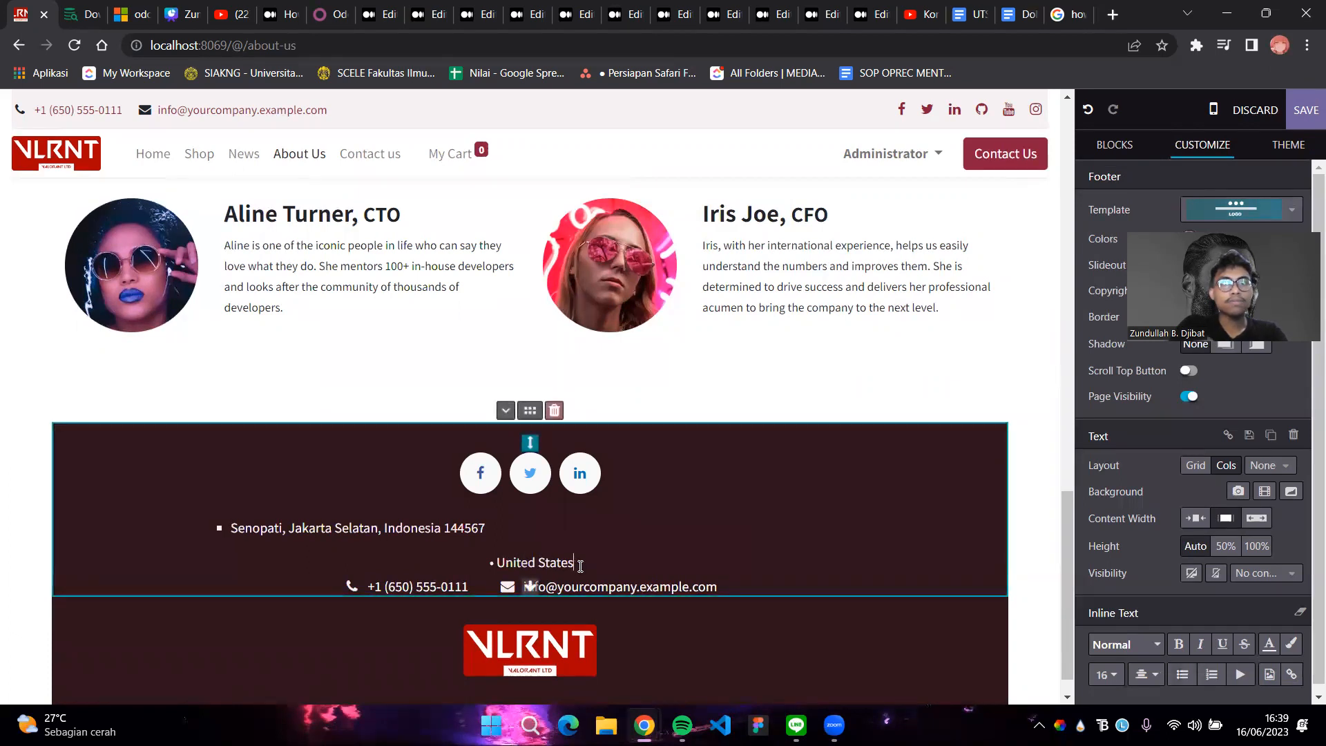
key(BackSpace)
key(BackSpace)
key(BackSpace)
key(BackSpace)
key(BackSpace)
key(BackSpace)
key(BackSpace)
key(BackSpace)
key(BackSpace)
key(BackSpace)
key(BackSpace)
key(BackSpace)
key(BackSpace)
key(BackSpace)
key(BackSpace)
key(BackSpace)
key(BackSpace)
key(BackSpace)
key(BackSpace)
key(BackSpace)
key(BackSpace)
key(BackSpace)
key(BackSpace)
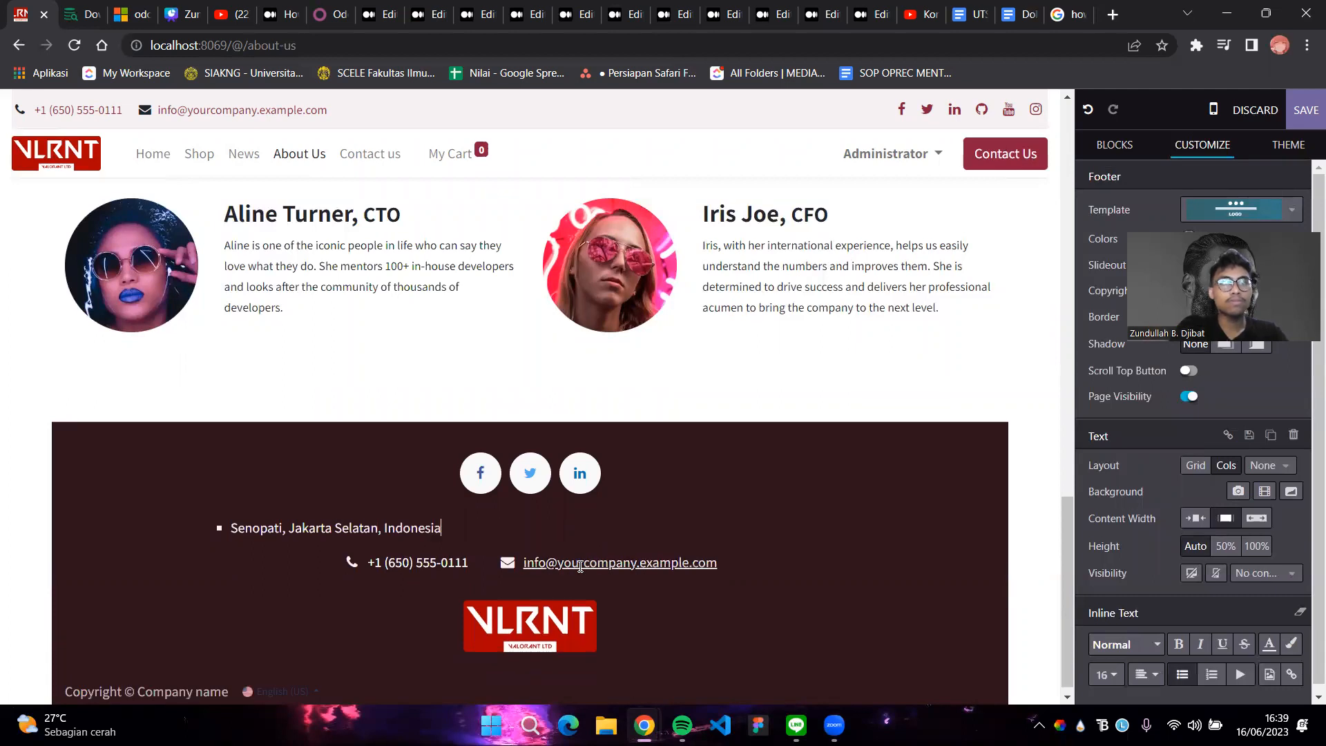
key(ctrl+z)
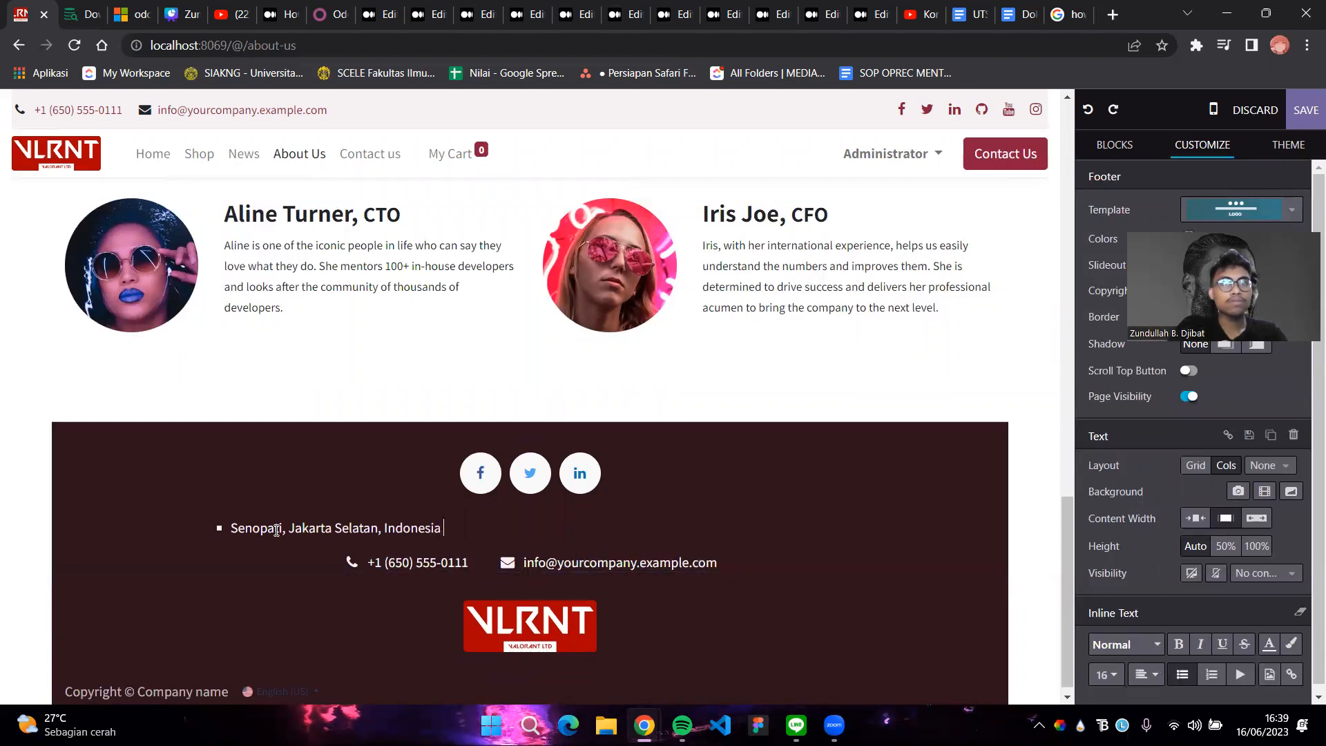
key(ctrl+z)
key(ctrl+z)
key(ctrl+z)
key(ctrl+z)
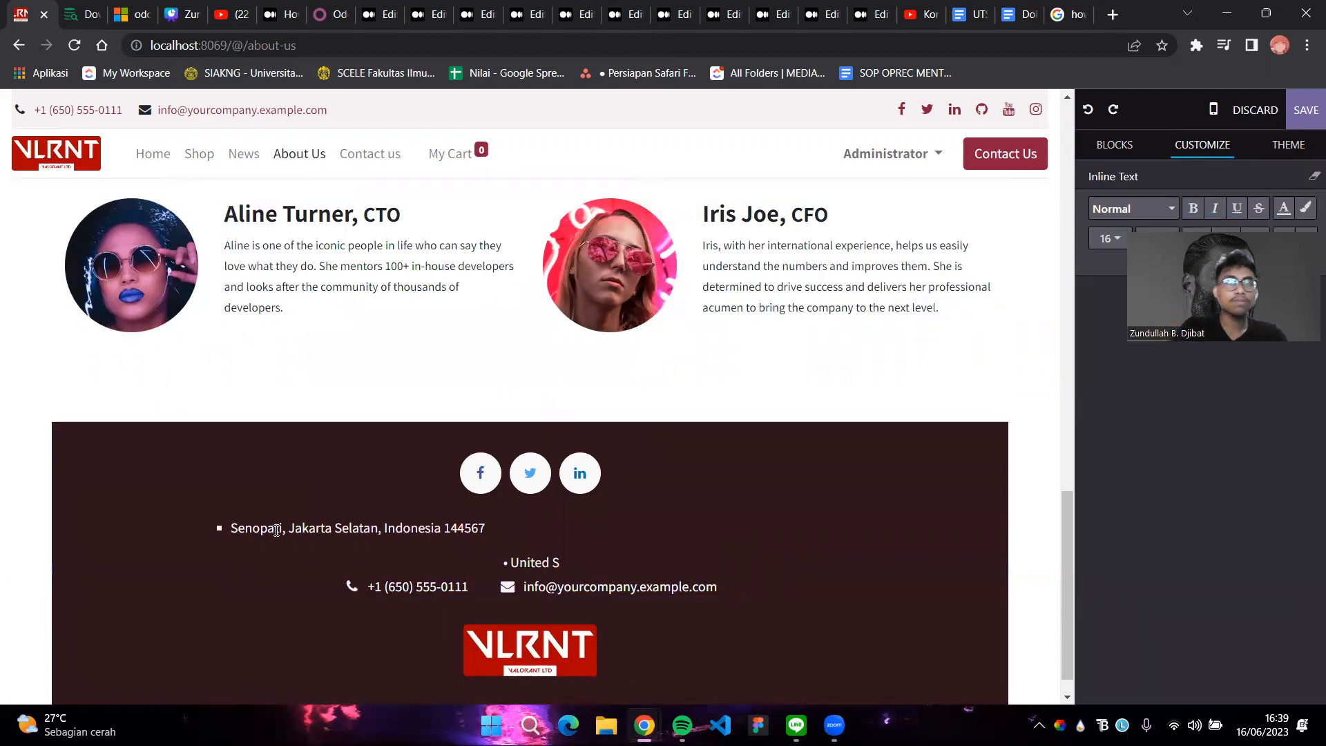
key(BackSpace)
key(BackSpace)
key(BackSpace)
key(BackSpace)
key(BackSpace)
key(BackSpace)
key(BackSpace)
key(BackSpace)
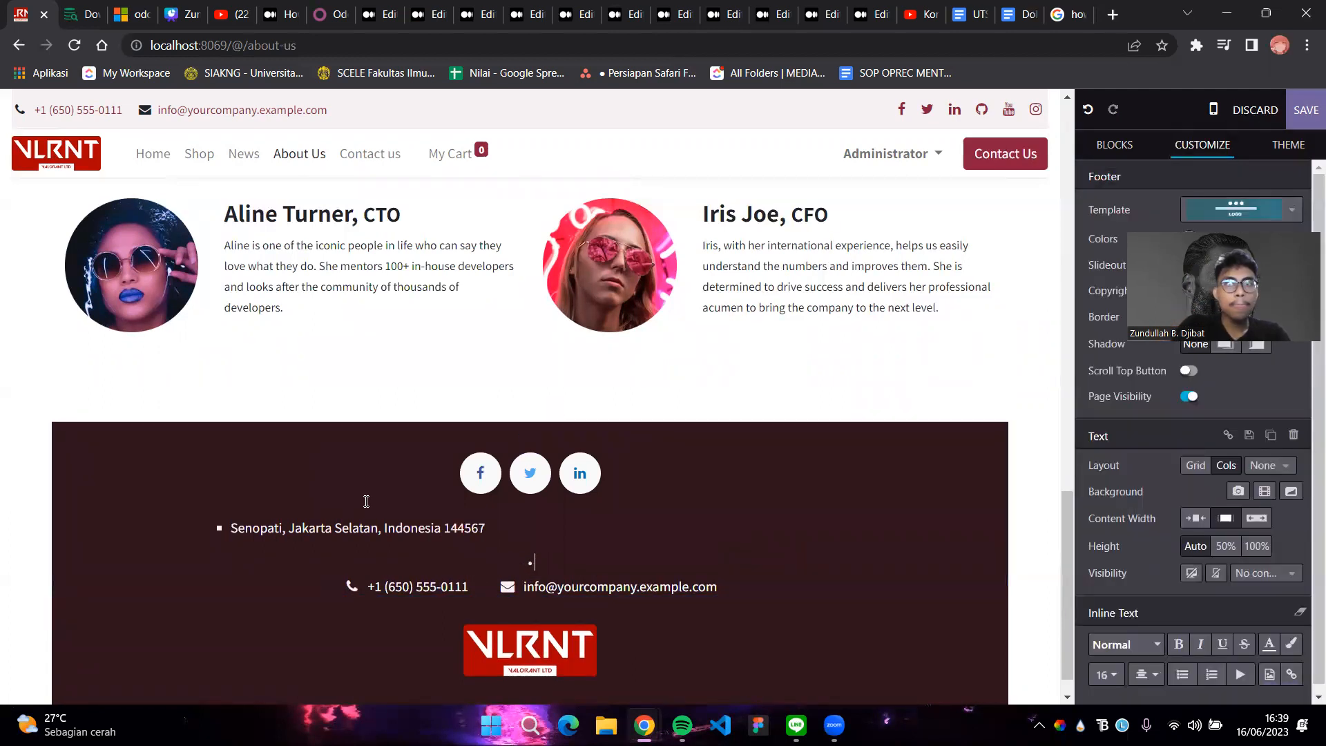
text(Indonesia)
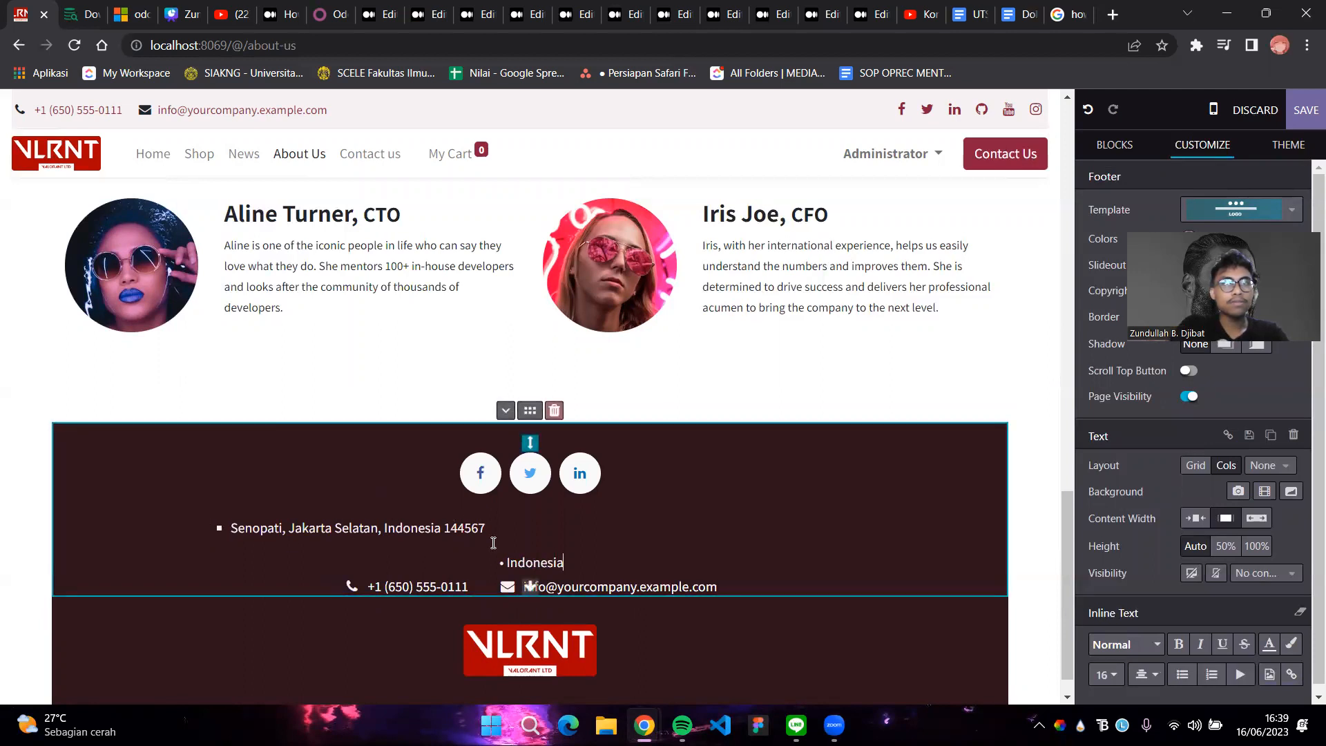
key(ctrl+z)
key(ctrl+z)
key(ctrl+z)
key(ctrl+z)
key(ctrl+z)
key(ctrl+z)
key(ctrl+z)
key(ctrl+z)
key(ctrl+z)
key(ctrl+z)
key(ctrl+z)
key(ctrl+z)
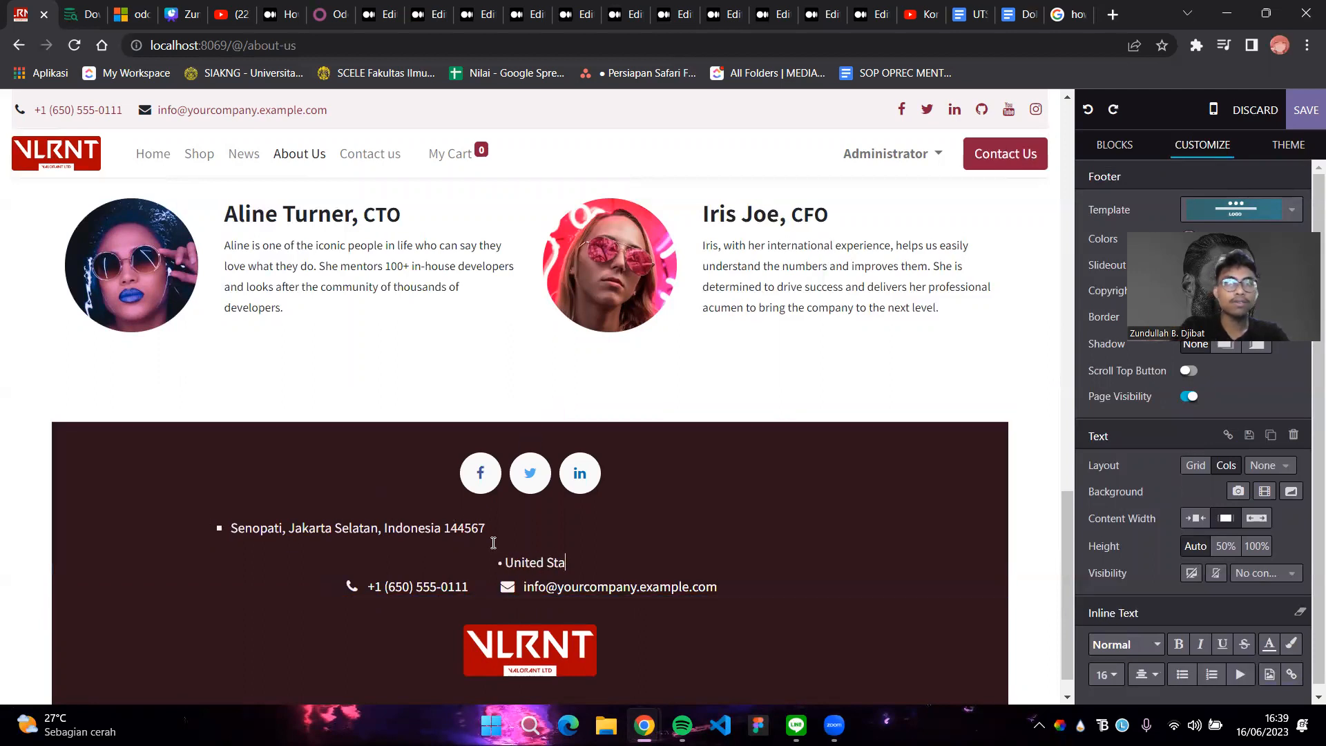
key(ctrl+z)
key(ctrl+z)
key(ctrl+z)
key(ctrl+z)
key(ctrl+z)
key(ctrl+z)
key(ctrl+z)
key(ctrl+z)
Replace 'United States' with 'Indonesia' and delete the placeholder street address
drag(671, 529, 593, 518)
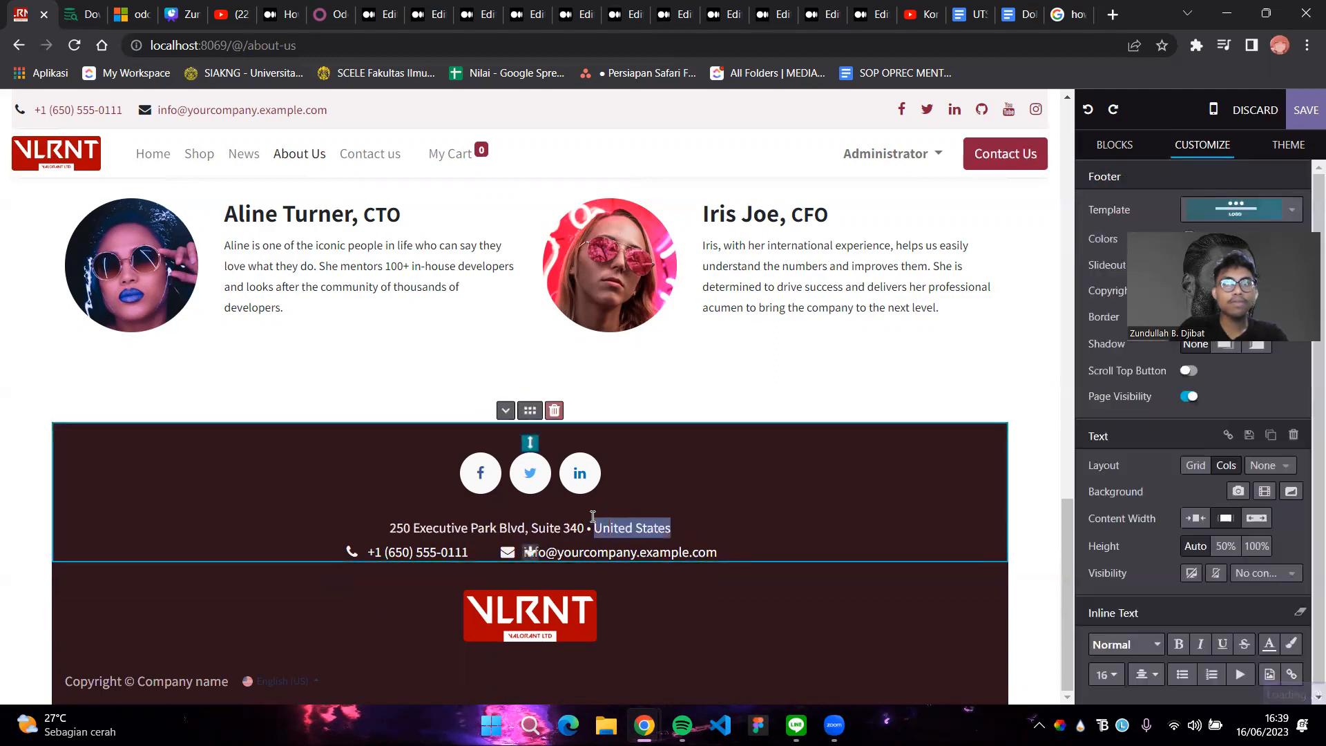
text(Indonesia)
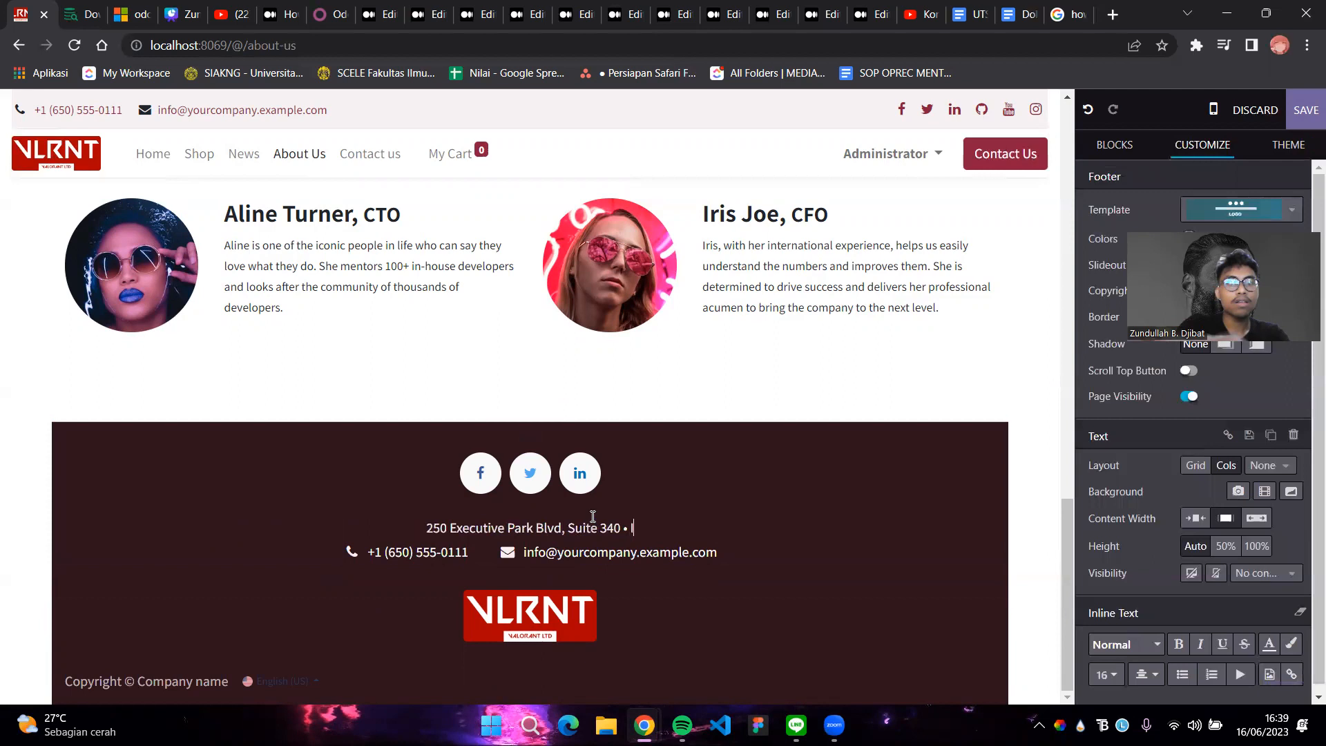
drag(596, 529, 401, 534)
key(BackSpace)
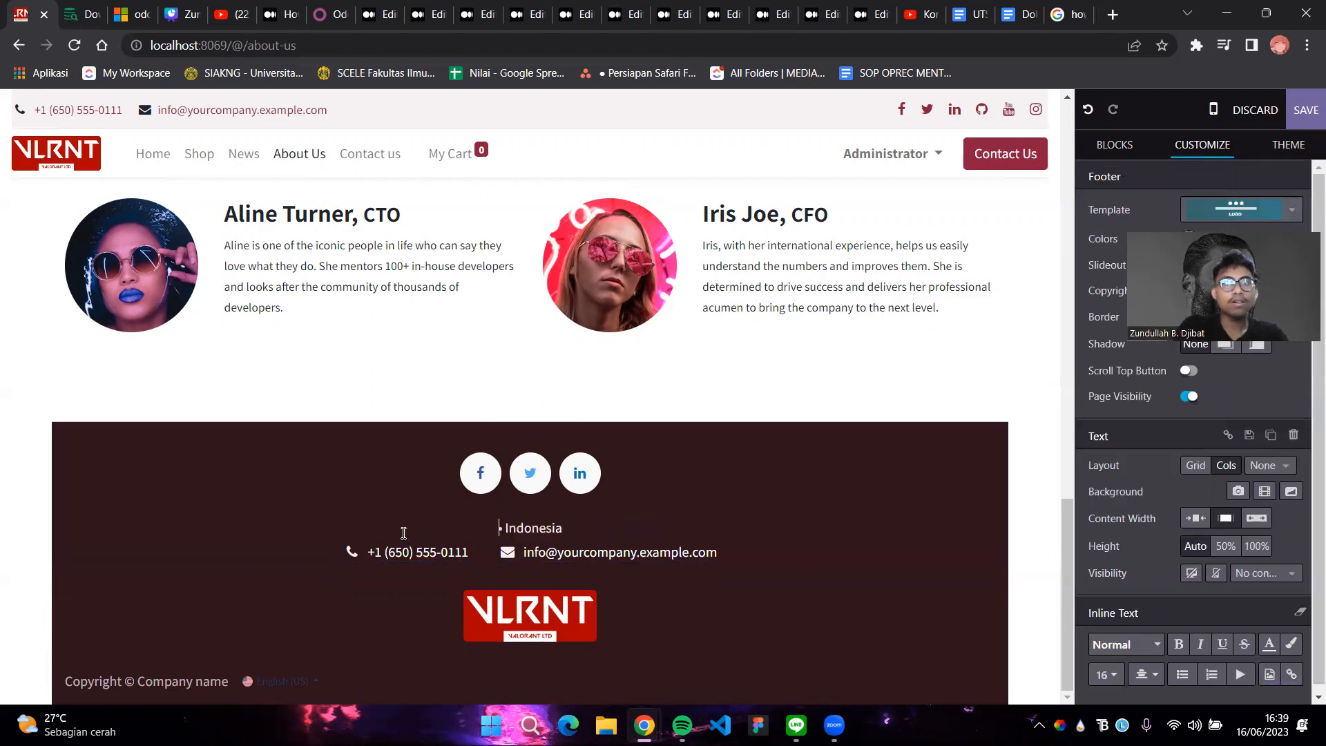
Check the company address in the Medium draft, then return to the editor
click(477, 7)
scroll(535, 442, up, 5)
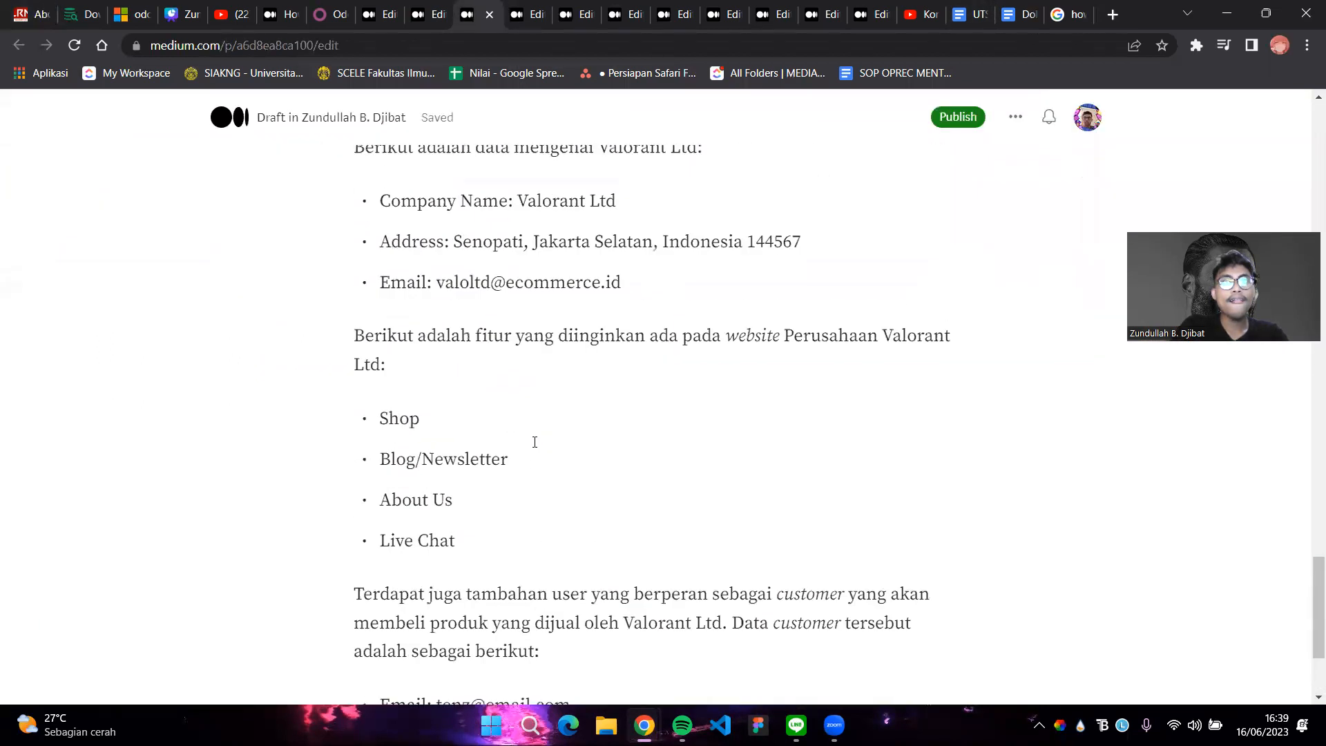
drag(462, 414, 803, 417)
click(595, 421)
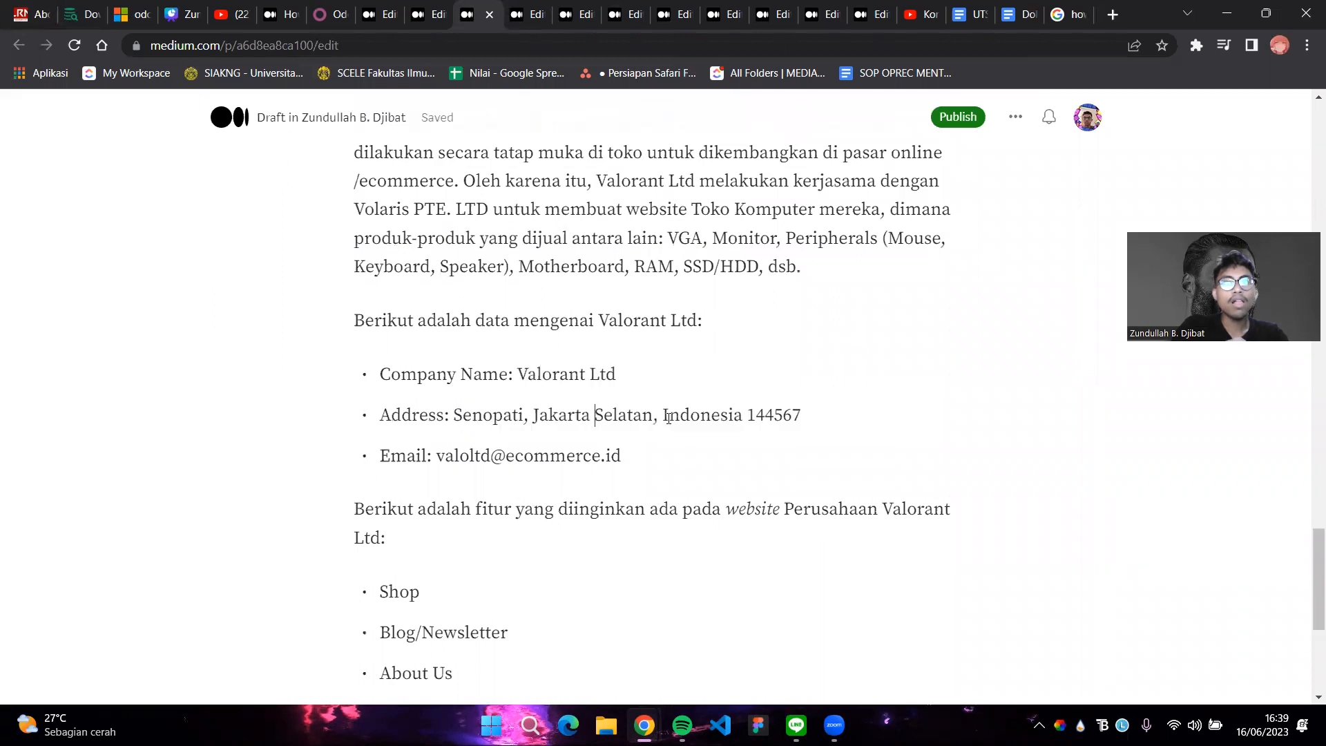
click(35, 14)
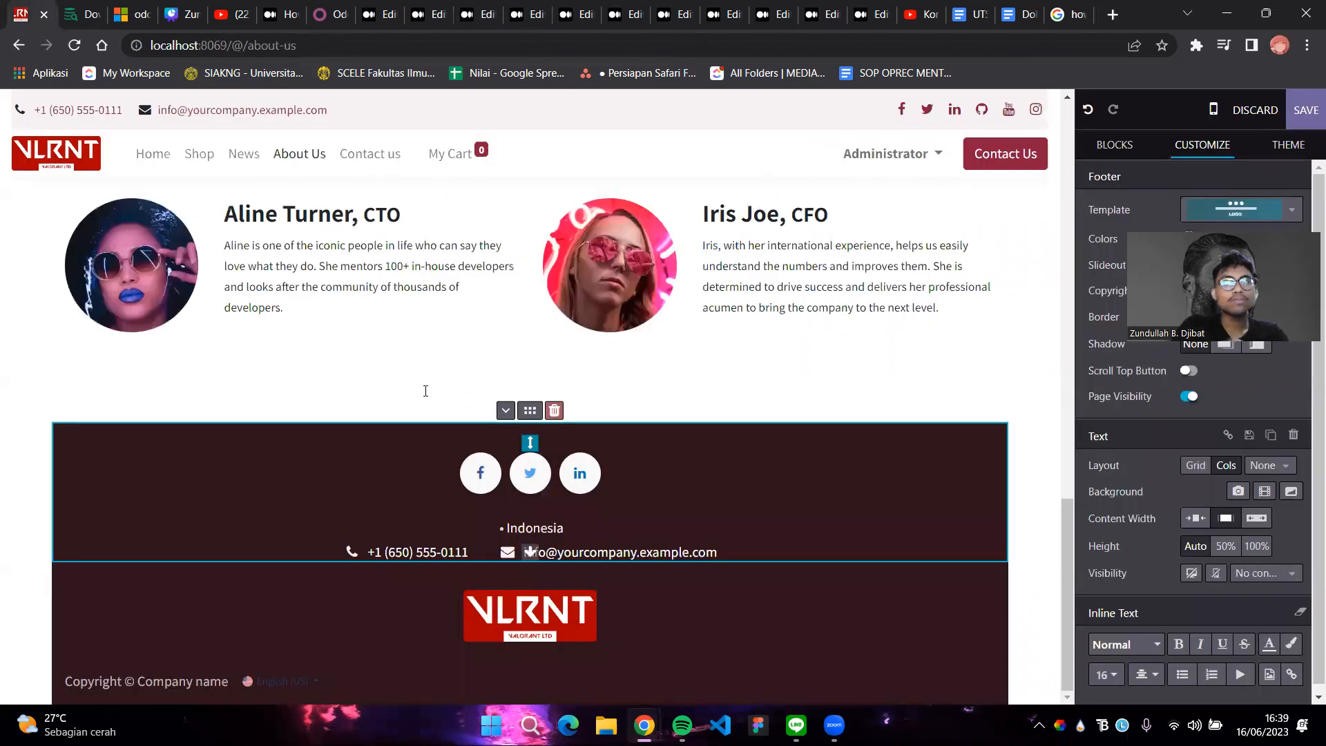
Enter 'Senopati, Jakarta Selatan 144567' before '• Indonesia', checking the postcode in the Medium draft
text(Senopari)
key(BackSpace)
key(BackSpace)
text(ti, Jakarta Selatan)
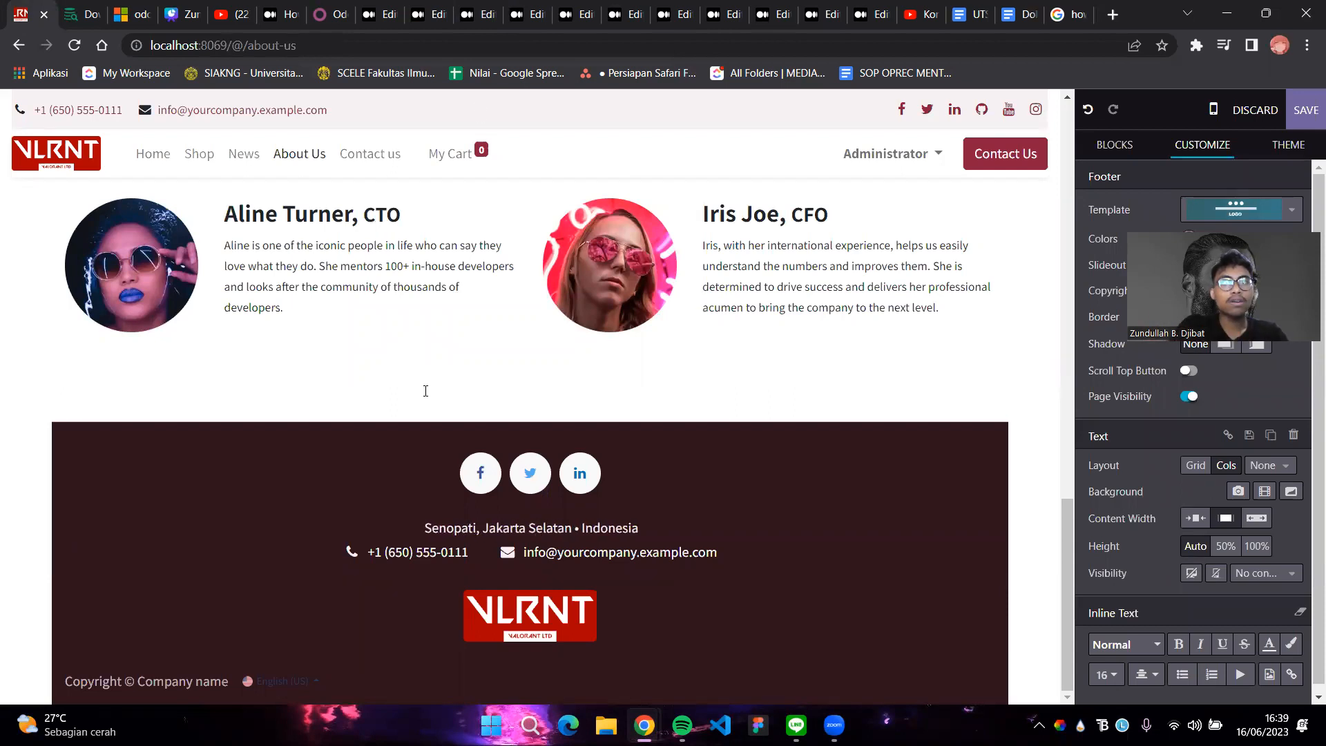
click(486, 7)
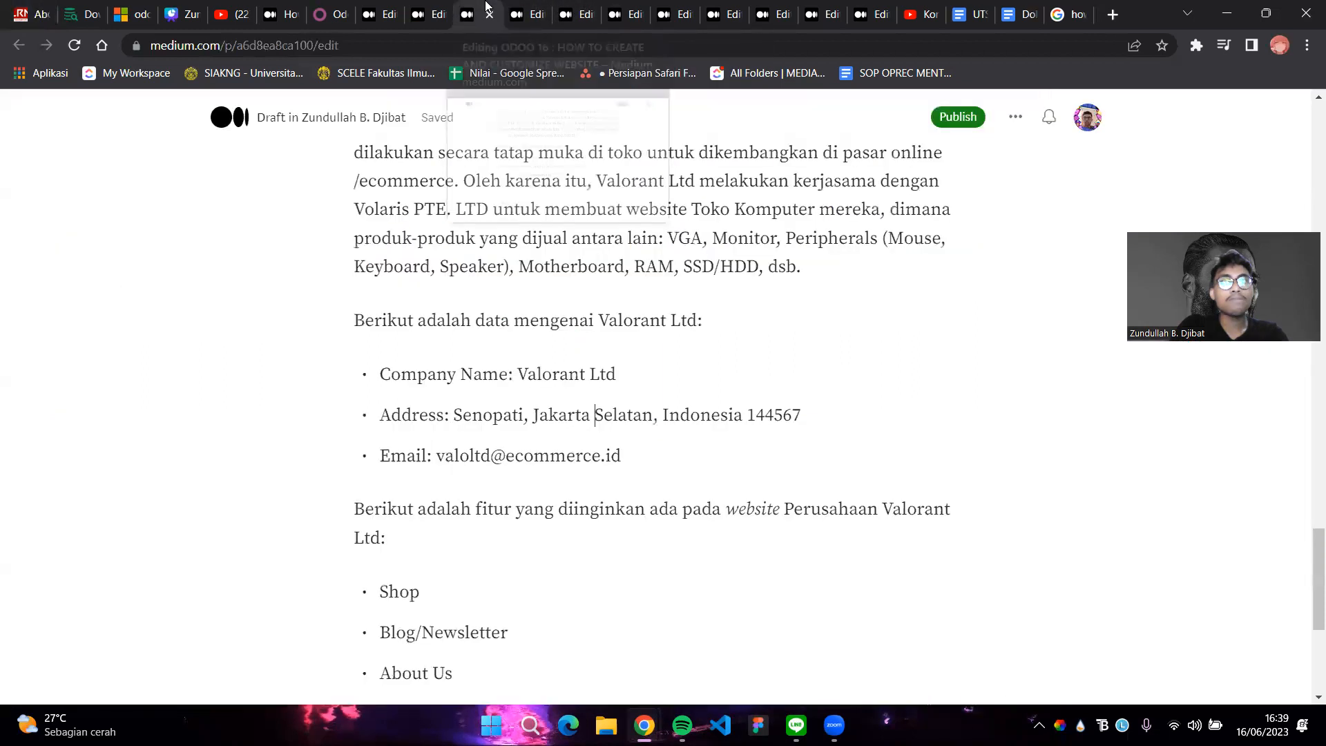
click(2, 7)
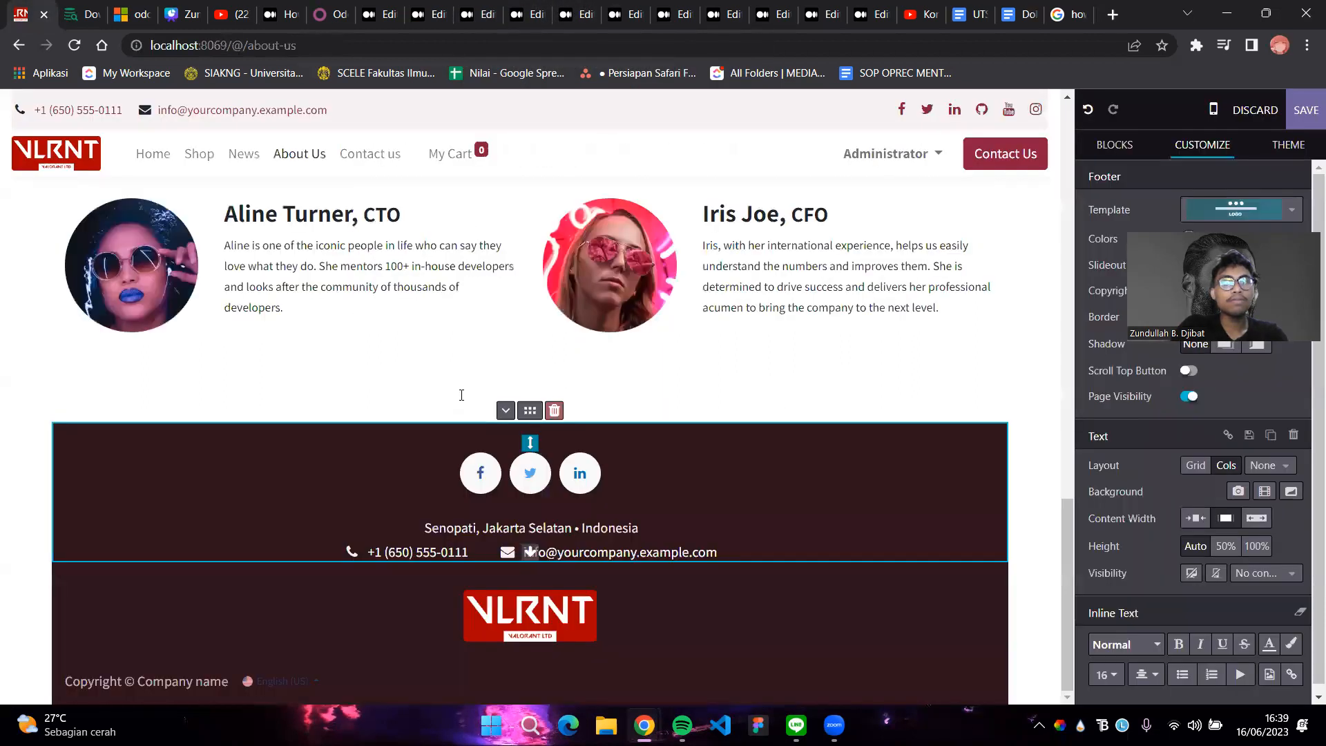
text(144567)
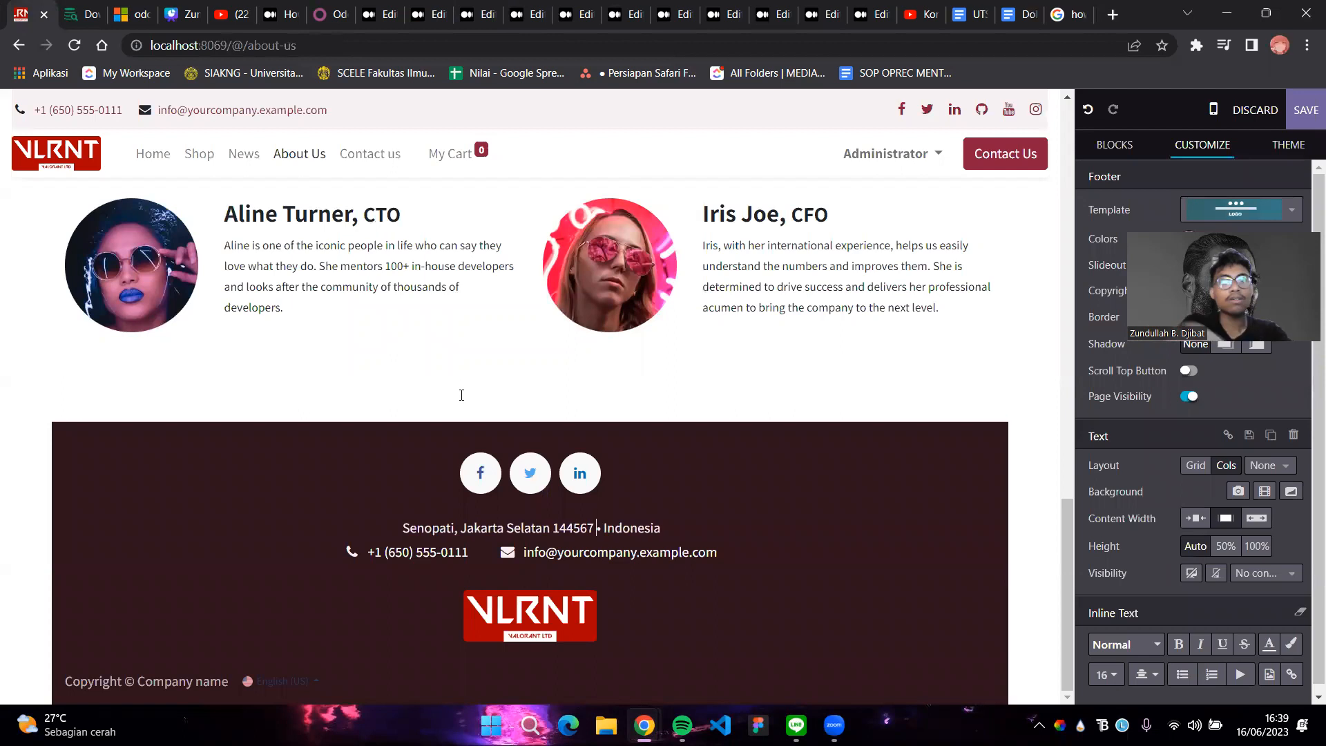
drag(526, 555, 718, 557)
Replace the footer's placeholder e-mail with the company's .id e-mail address from the Medium draft
click(694, 553)
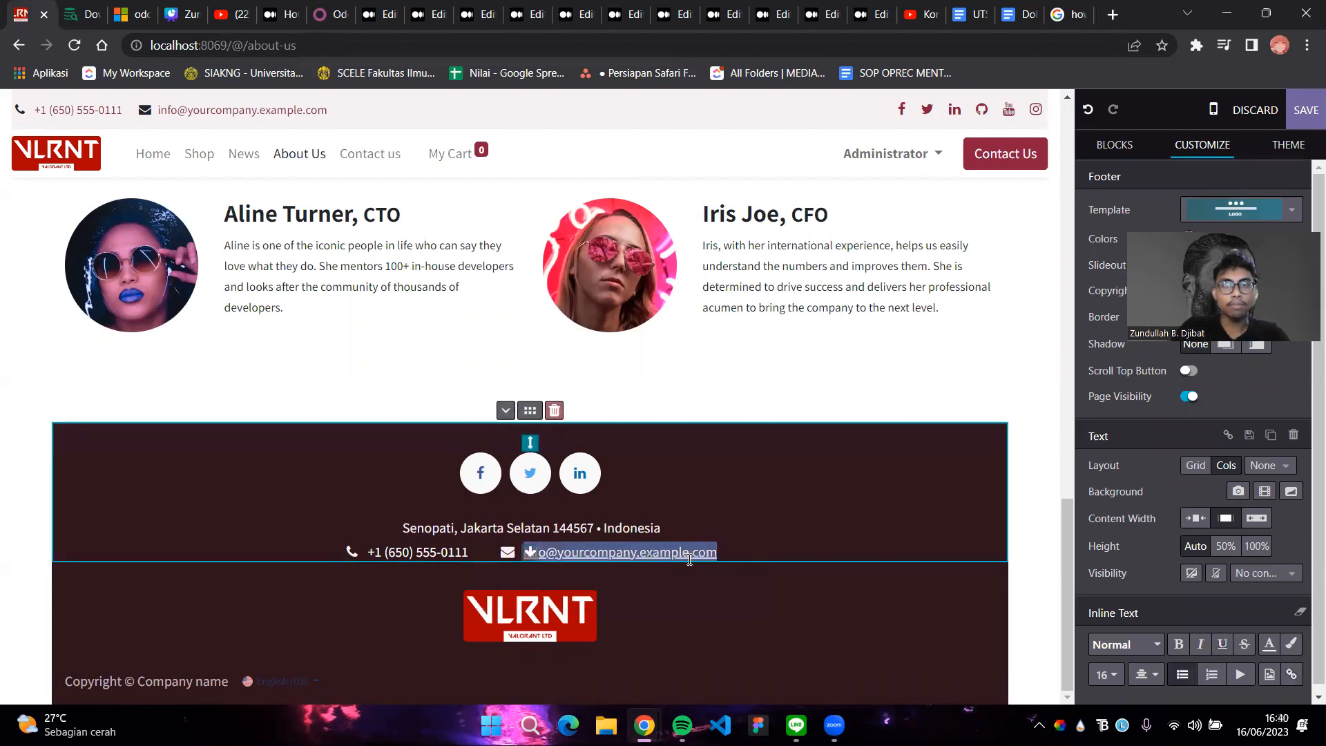
key(BackSpace)
key(BackSpace)
key(BackSpace)
key(BackSpace)
key(BackSpace)
key(BackSpace)
key(BackSpace)
key(BackSpace)
key(BackSpace)
key(BackSpace)
key(BackSpace)
key(BackSpace)
key(BackSpace)
key(BackSpace)
key(BackSpace)
key(BackSpace)
key(BackSpace)
key(BackSpace)
key(BackSpace)
key(BackSpace)
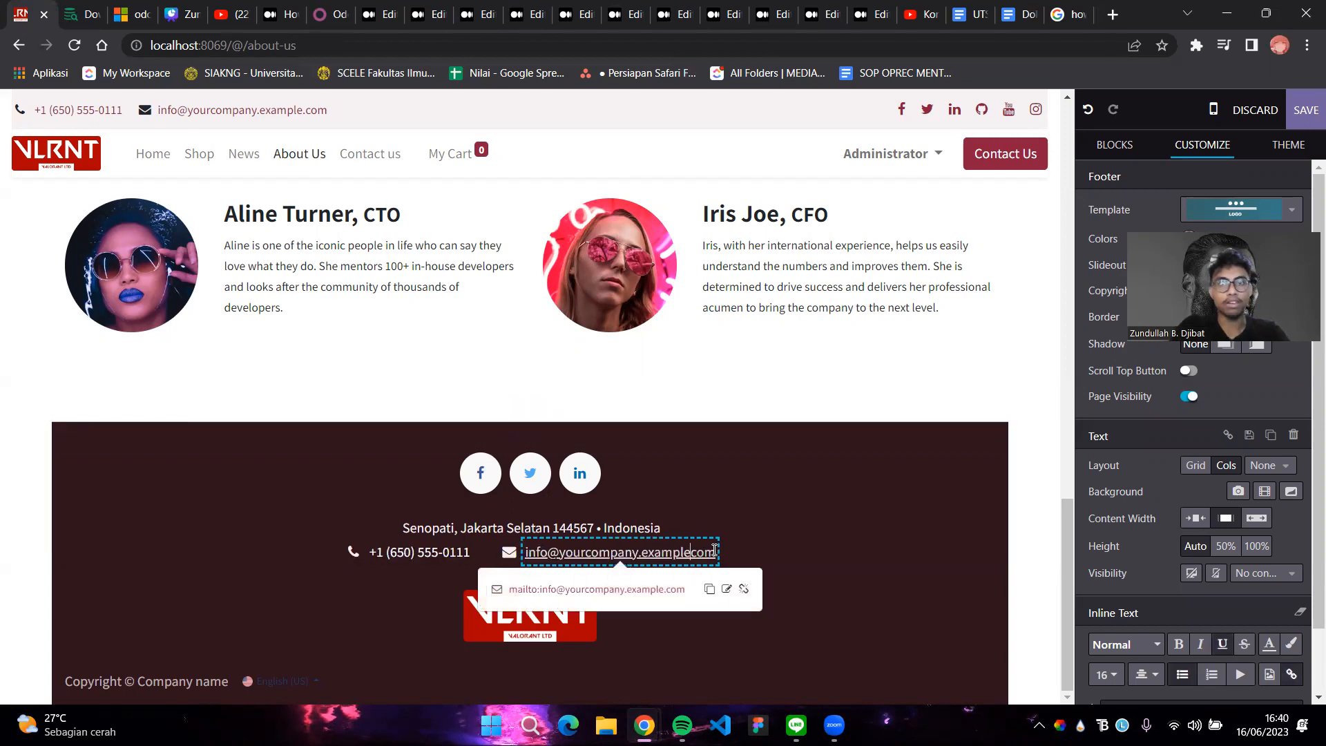
key(BackSpace)
key(BackSpace)
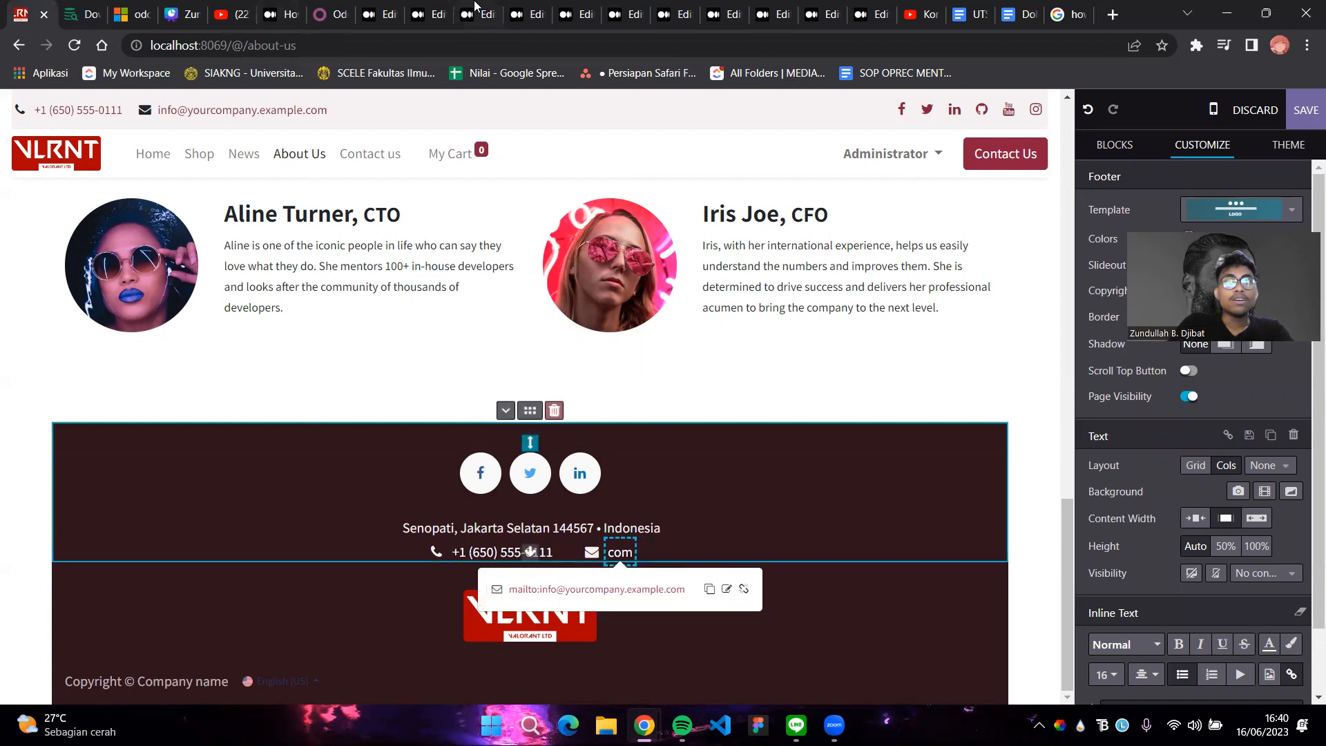
click(494, 10)
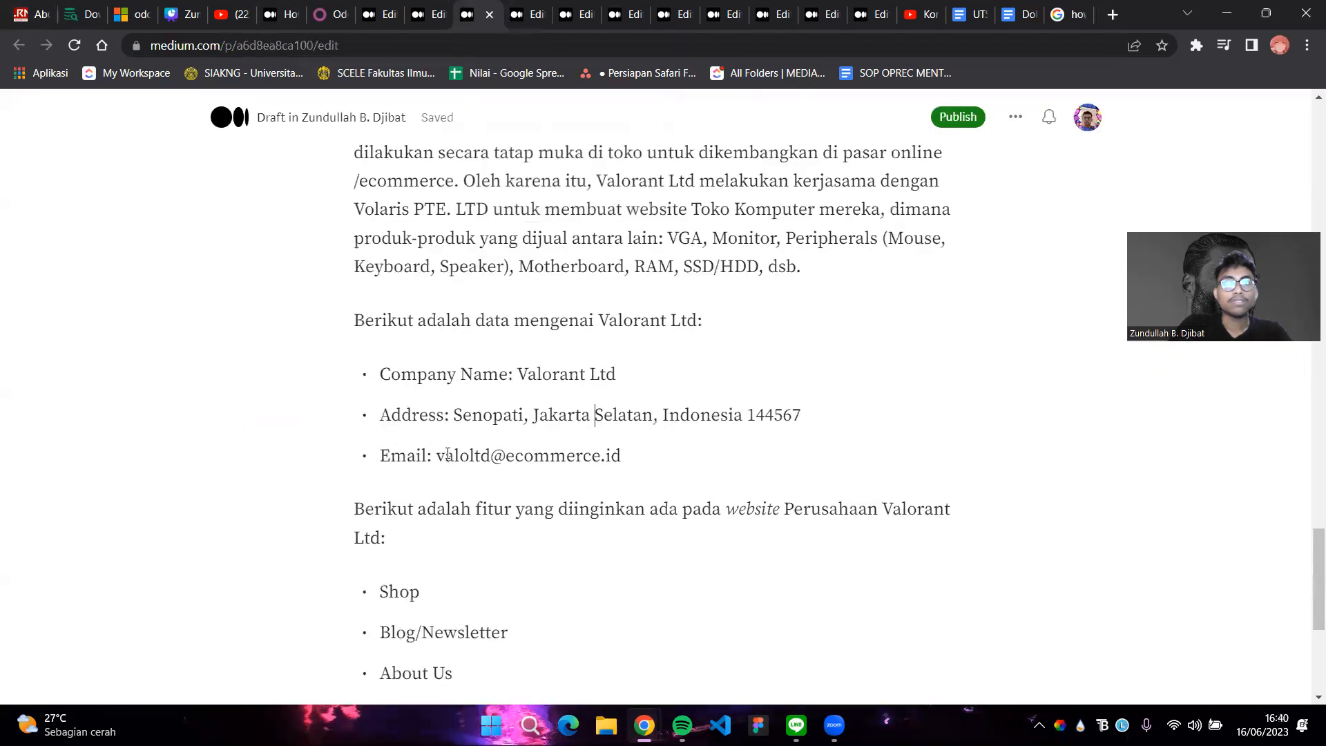
click(3, 8)
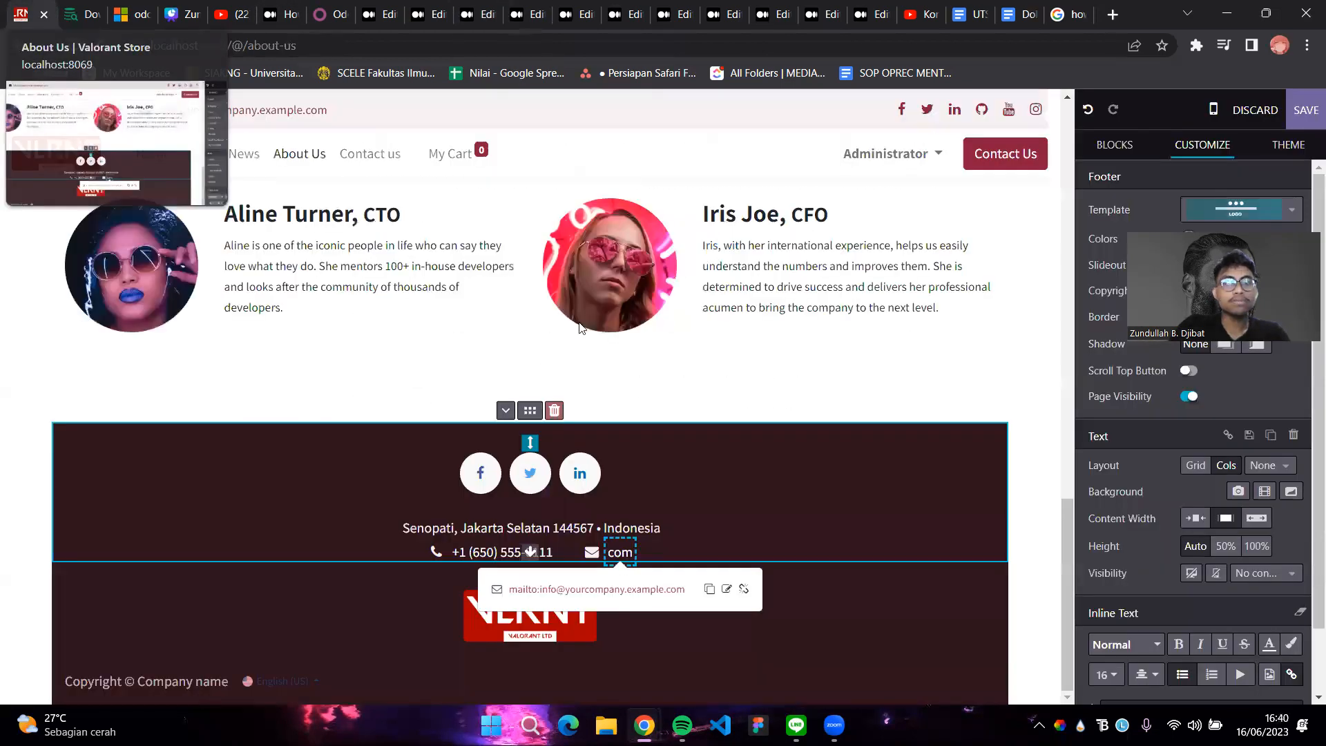
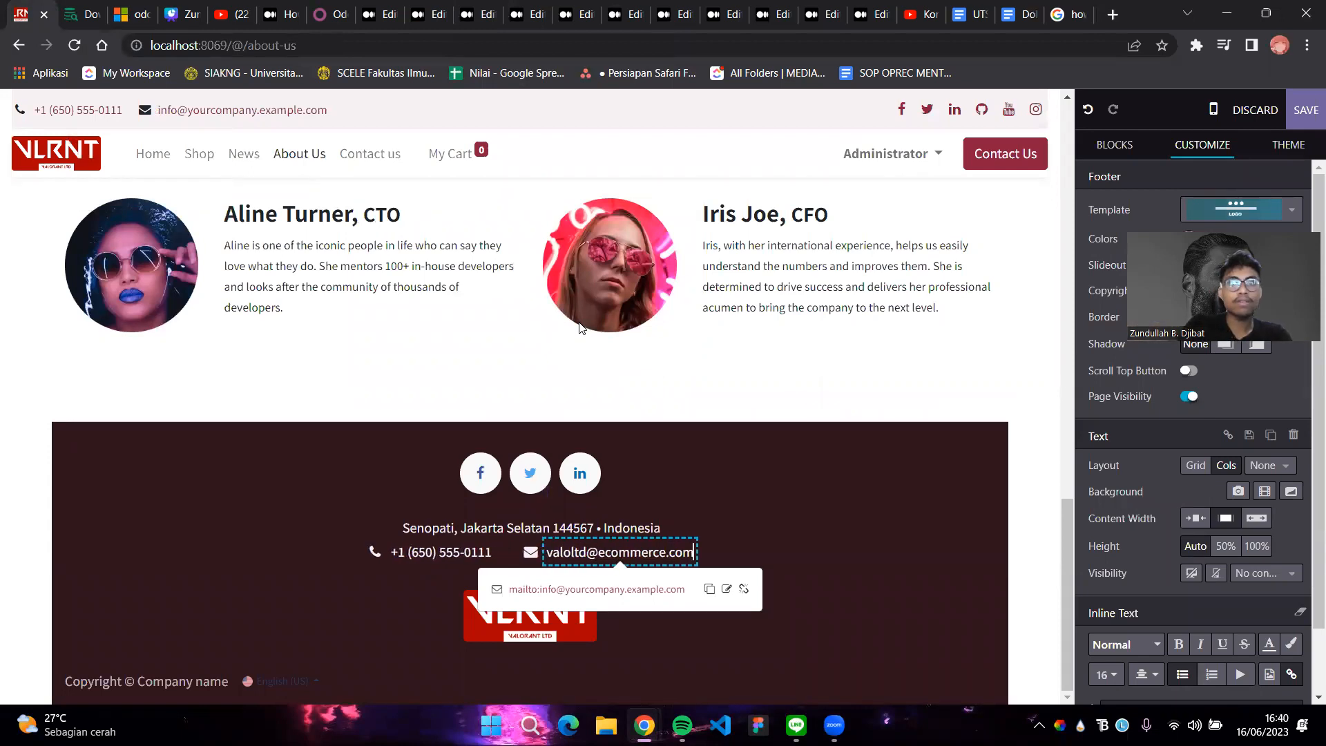
key(Delete)
key(Delete)
key(Delete)
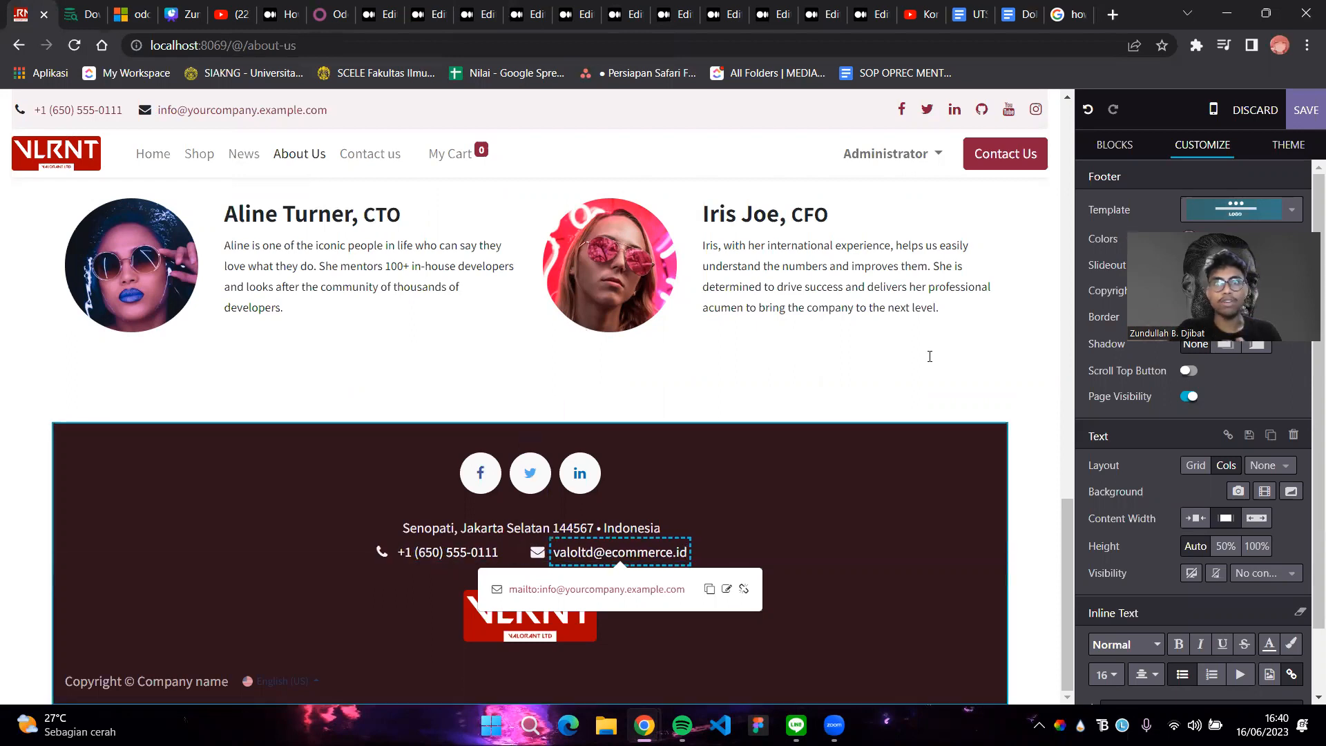
click(929, 357)
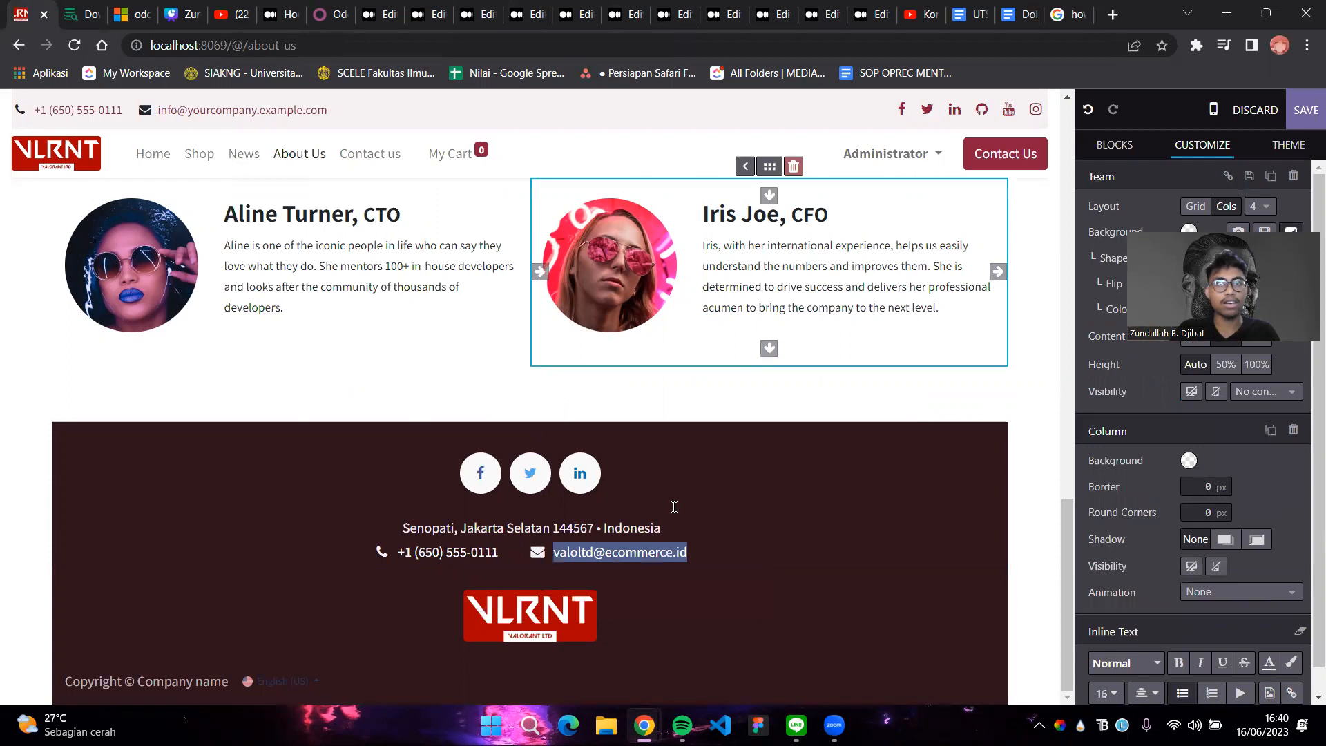
Change the footer copyright holder from 'Company name' to 'Valorant Ltd'
click(225, 681)
key(BackSpace)
key(BackSpace)
key(BackSpace)
key(BackSpace)
key(BackSpace)
key(BackSpace)
key(BackSpace)
key(BackSpace)
key(BackSpace)
key(BackSpace)
key(BackSpace)
text(Valo)
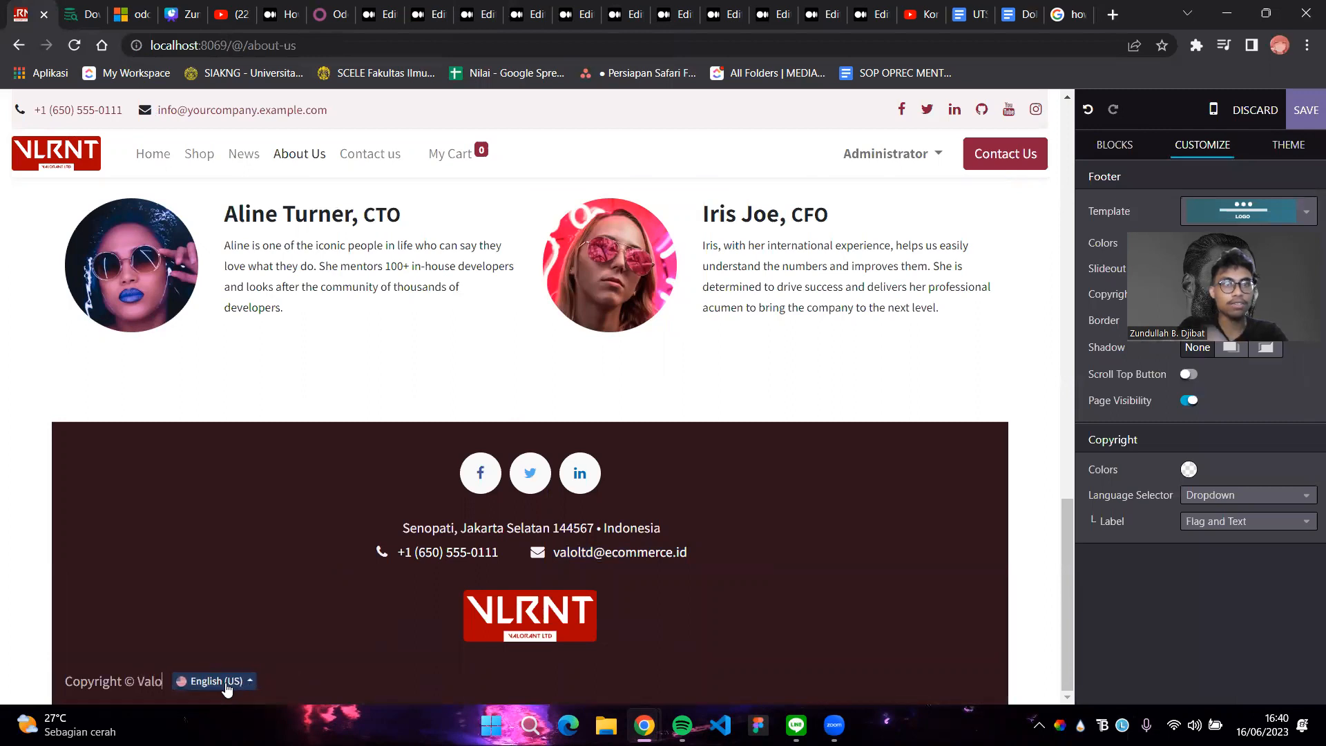
key(BackSpace)
key(BackSpace)
key(BackSpace)
text(alorant)
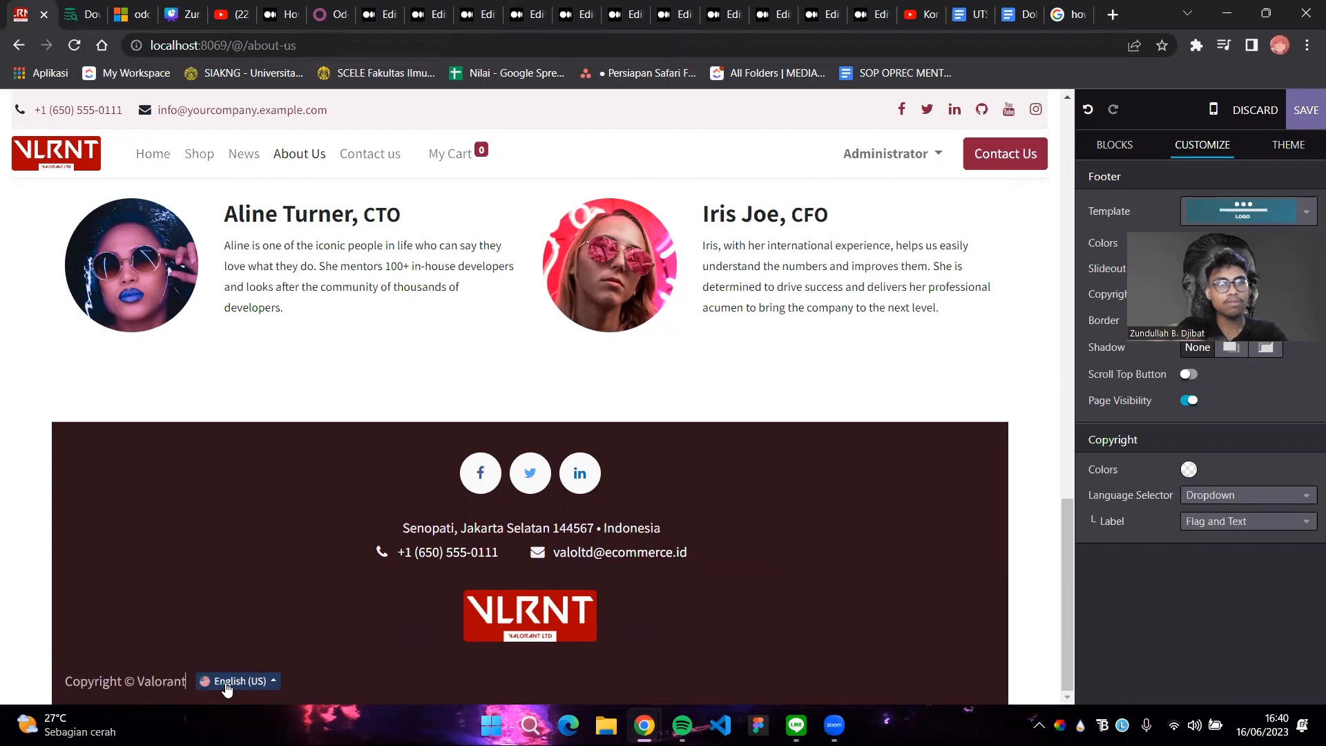
text( Ltd)
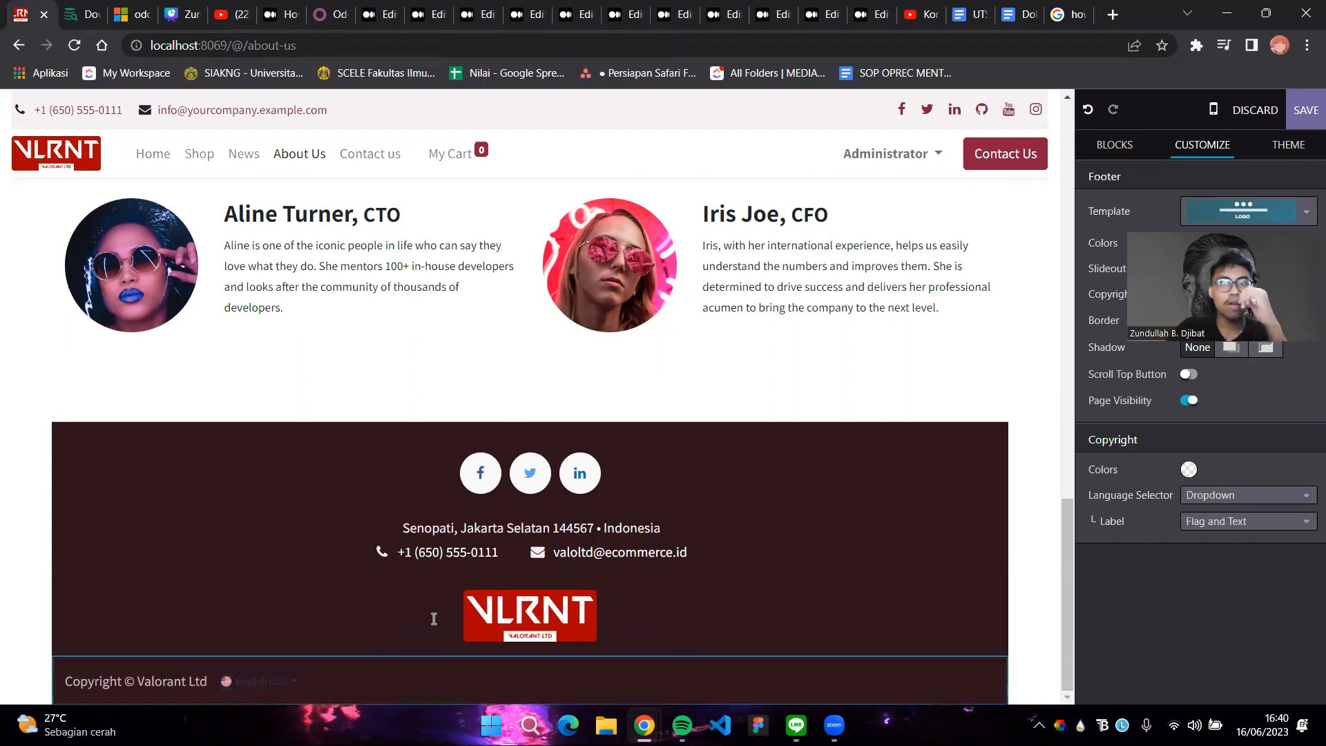
scroll(435, 617, up, 15)
Replace the header top bar's placeholder e-mail with the company's e-mail address
scroll(738, 300, up, 2)
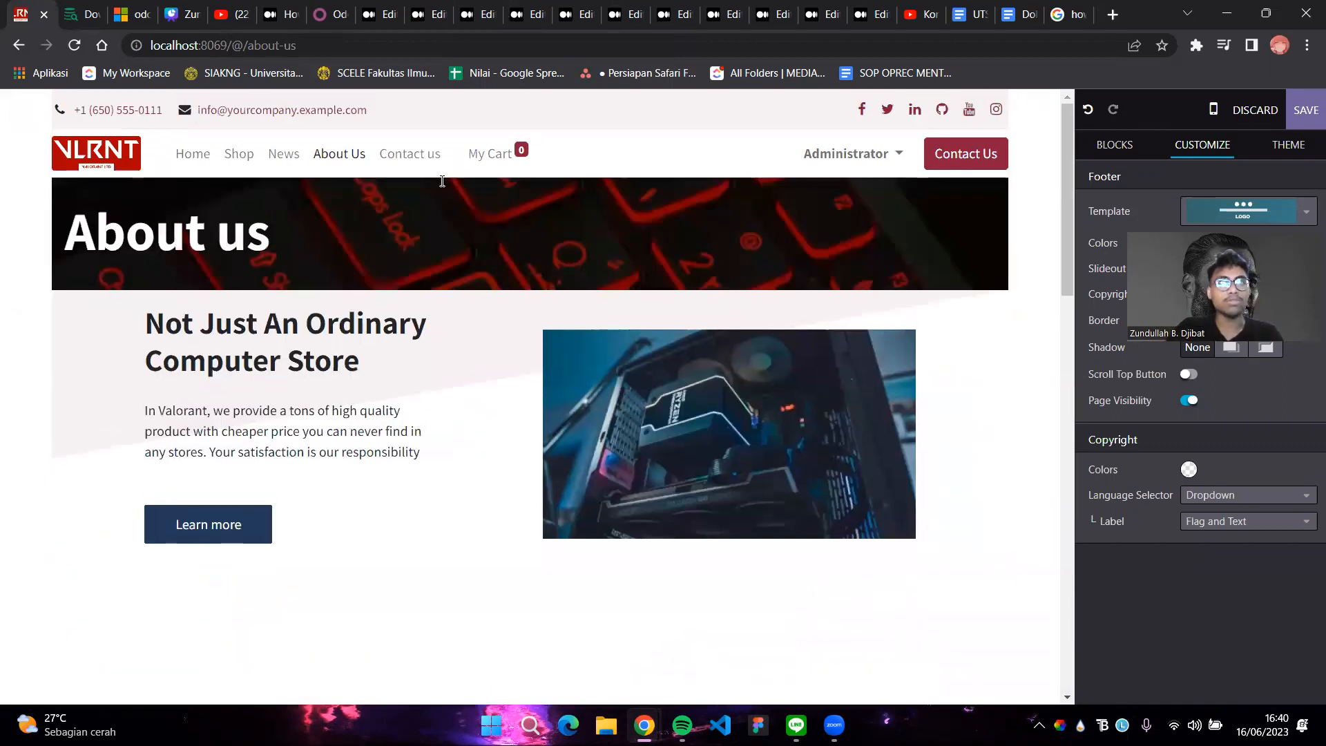
click(324, 111)
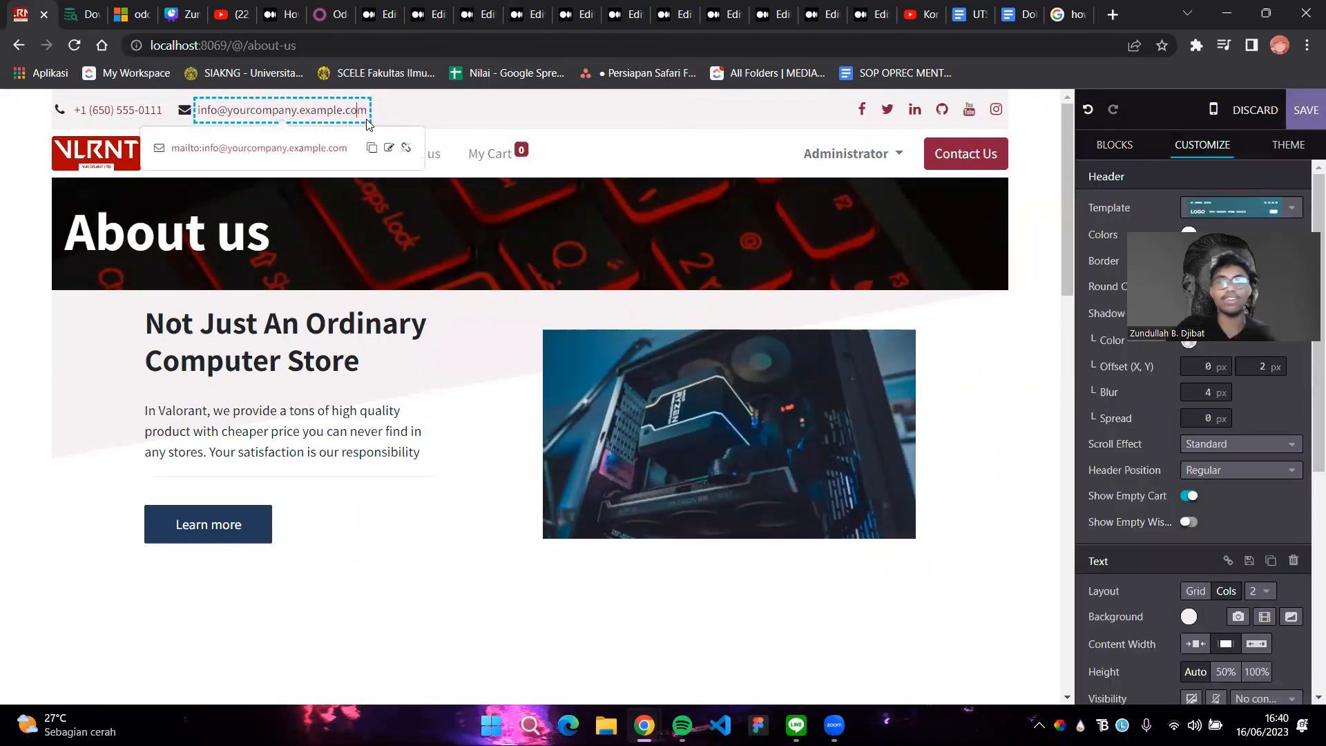
key(BackSpace)
key(BackSpace)
key(BackSpace)
key(BackSpace)
key(BackSpace)
key(BackSpace)
key(BackSpace)
key(BackSpace)
key(BackSpace)
key(BackSpace)
key(BackSpace)
key(BackSpace)
key(BackSpace)
key(BackSpace)
key(BackSpace)
key(BackSpace)
key(BackSpace)
key(BackSpace)
key(BackSpace)
key(BackSpace)
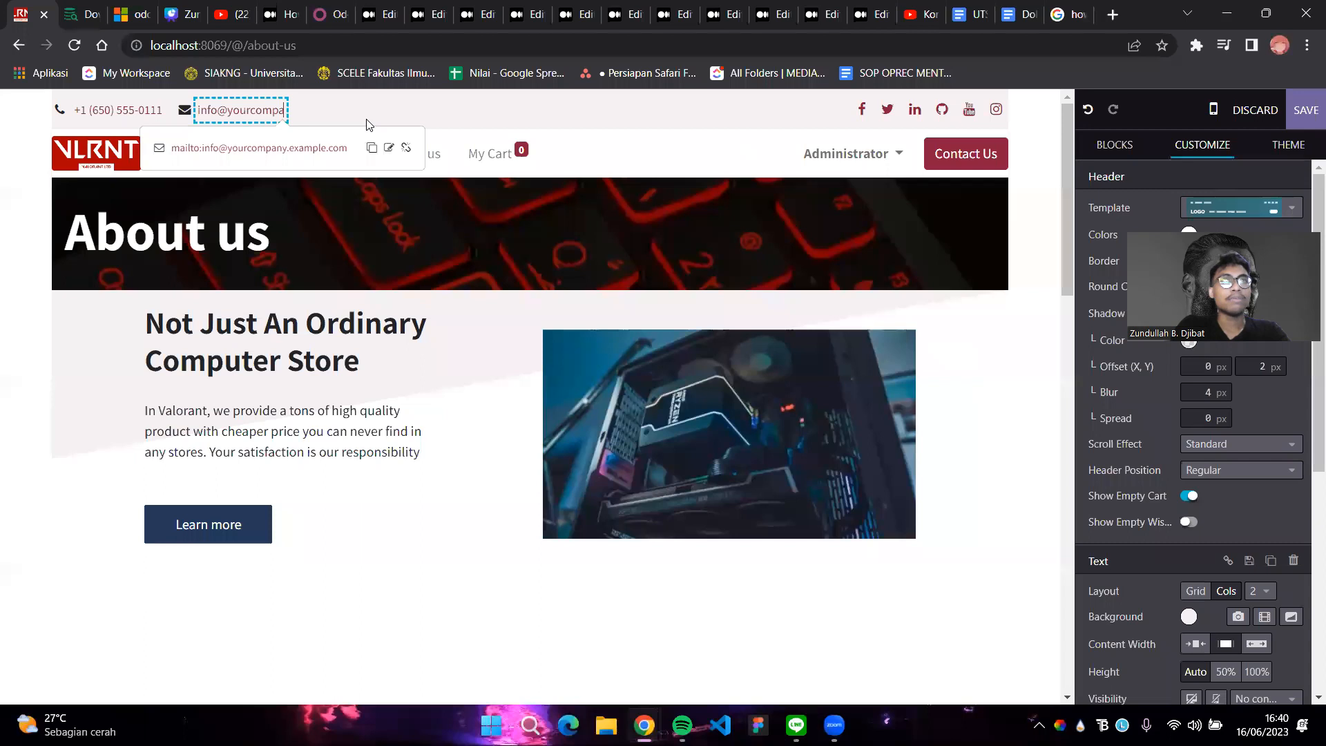
key(BackSpace)
key(BackSpace)
key(BackSpace)
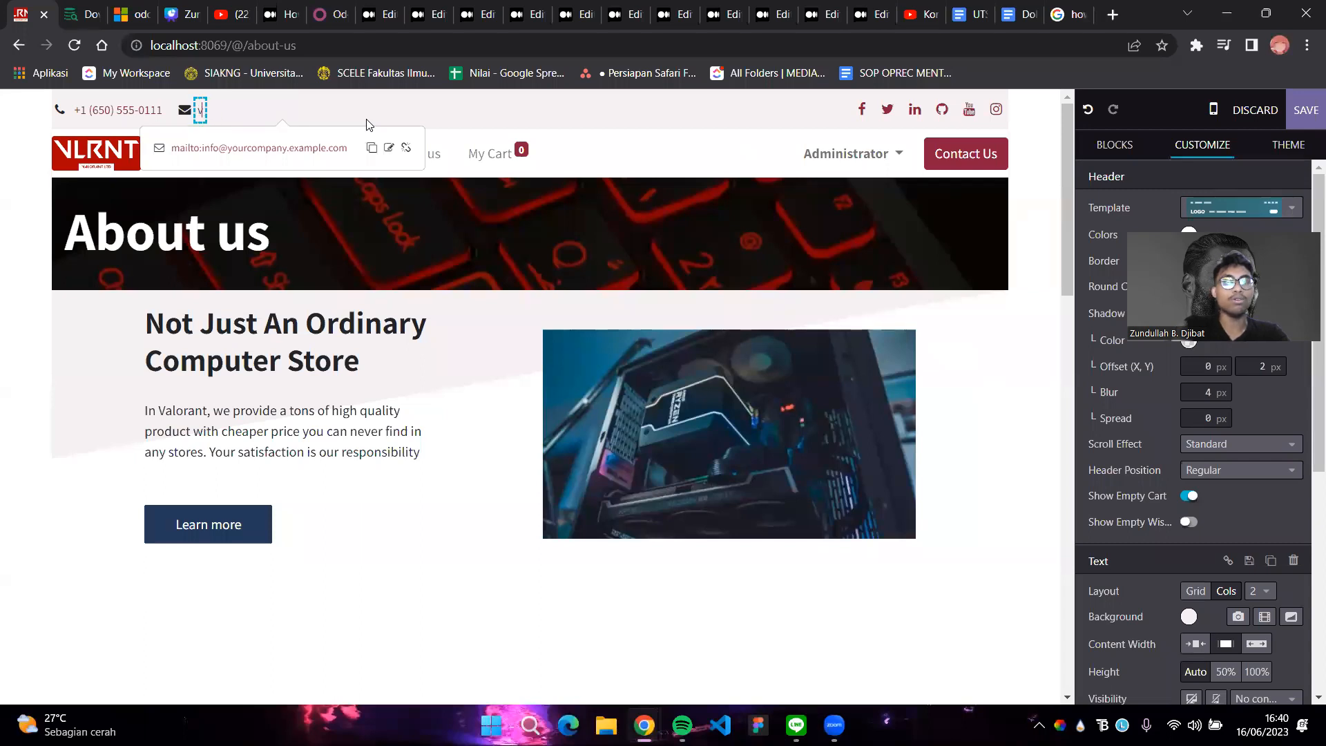
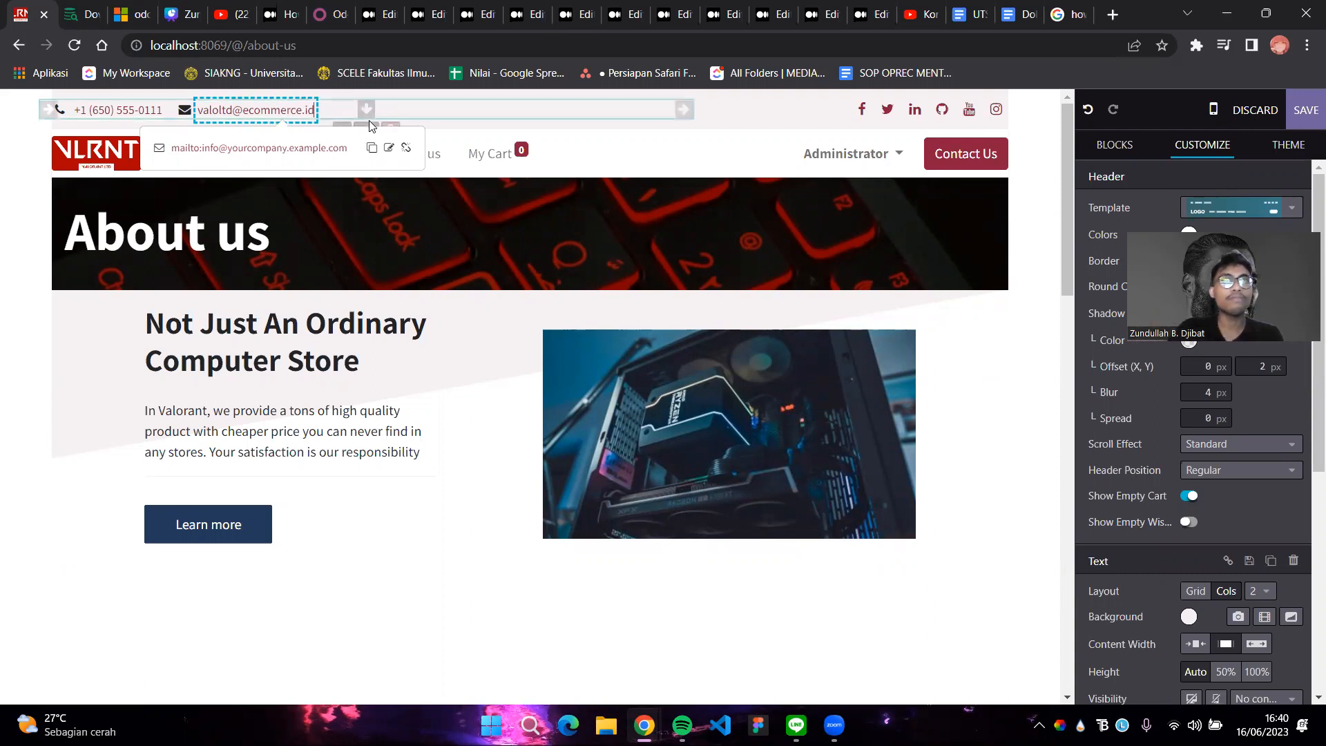
Save the edited About Us page, review it, and go to the Contact us page
click(1290, 115)
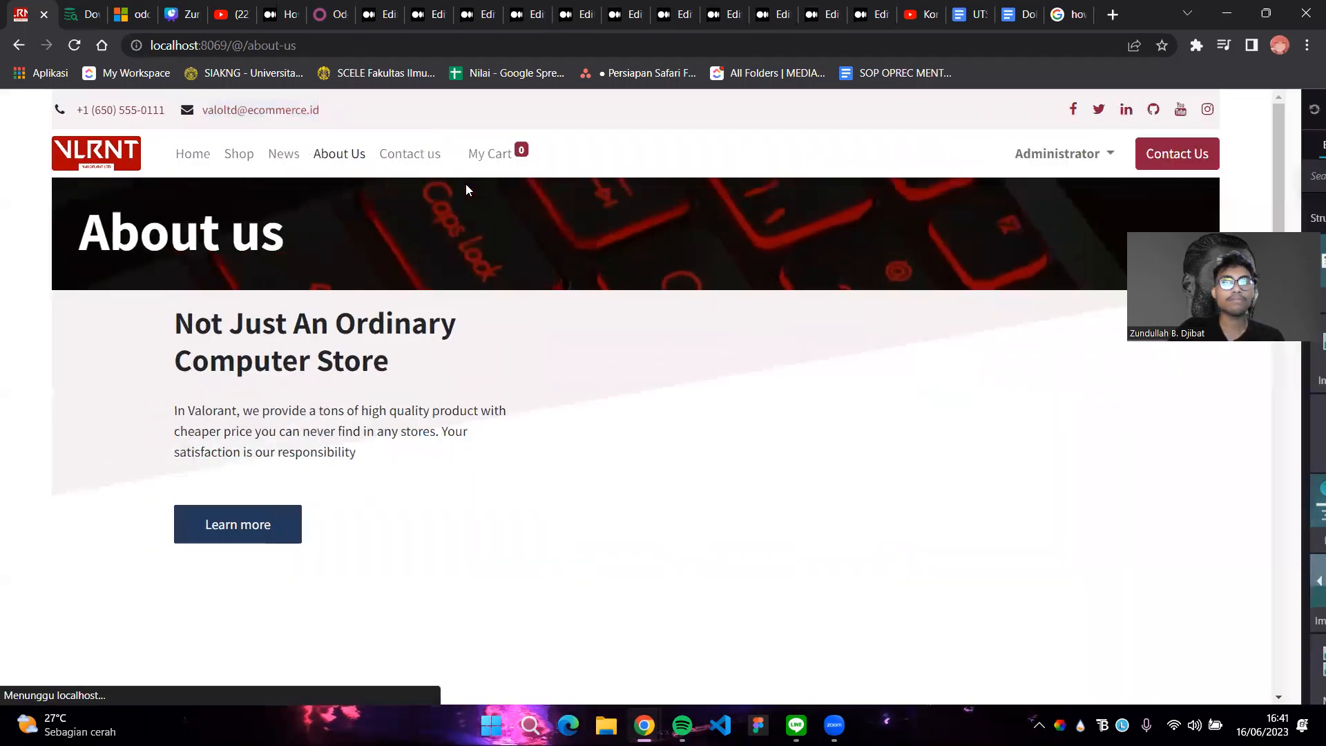
scroll(675, 440, down, 12)
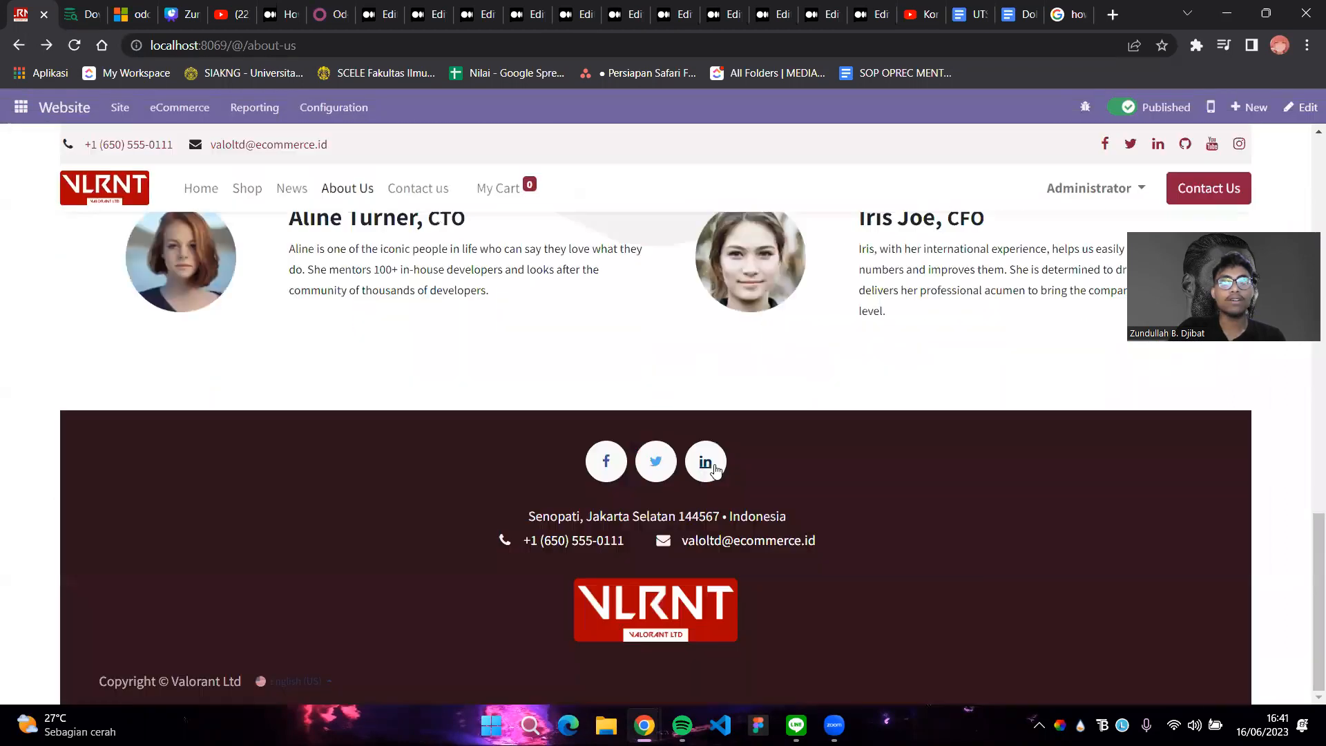
scroll(711, 467, up, 12)
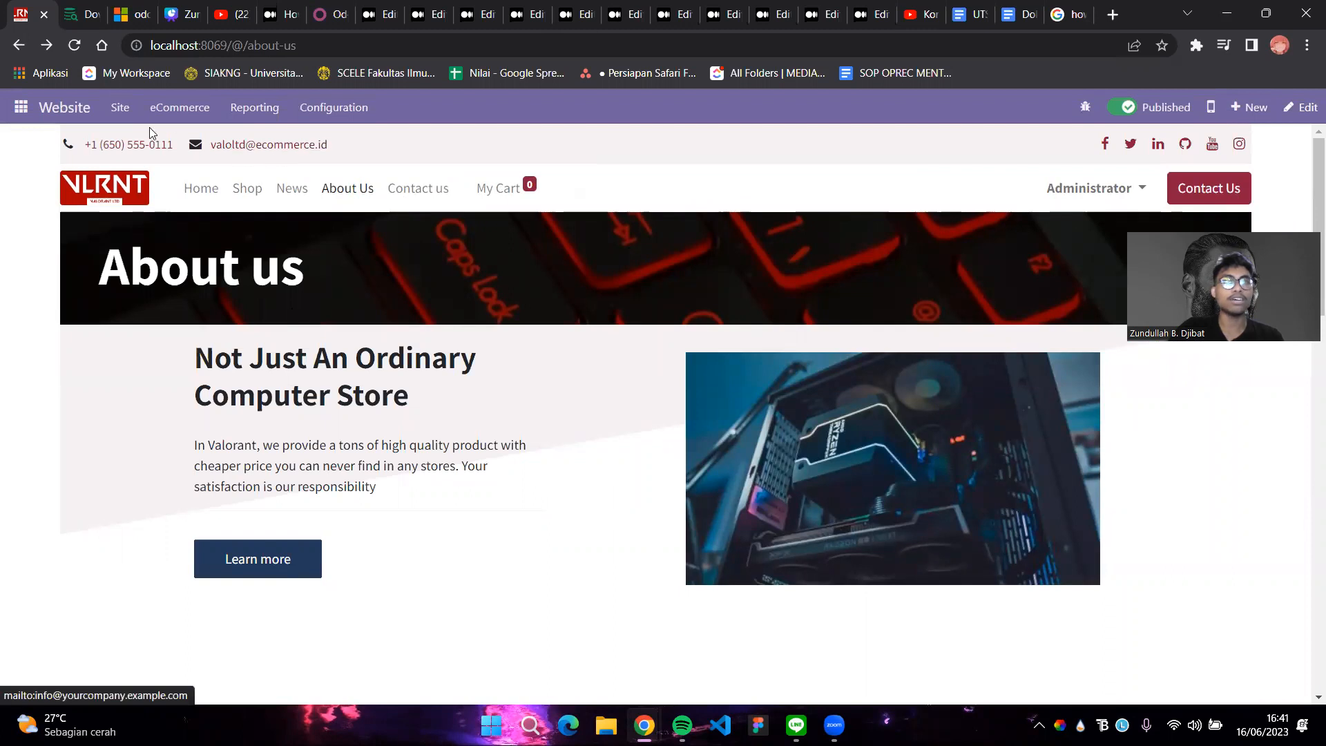
click(78, 112)
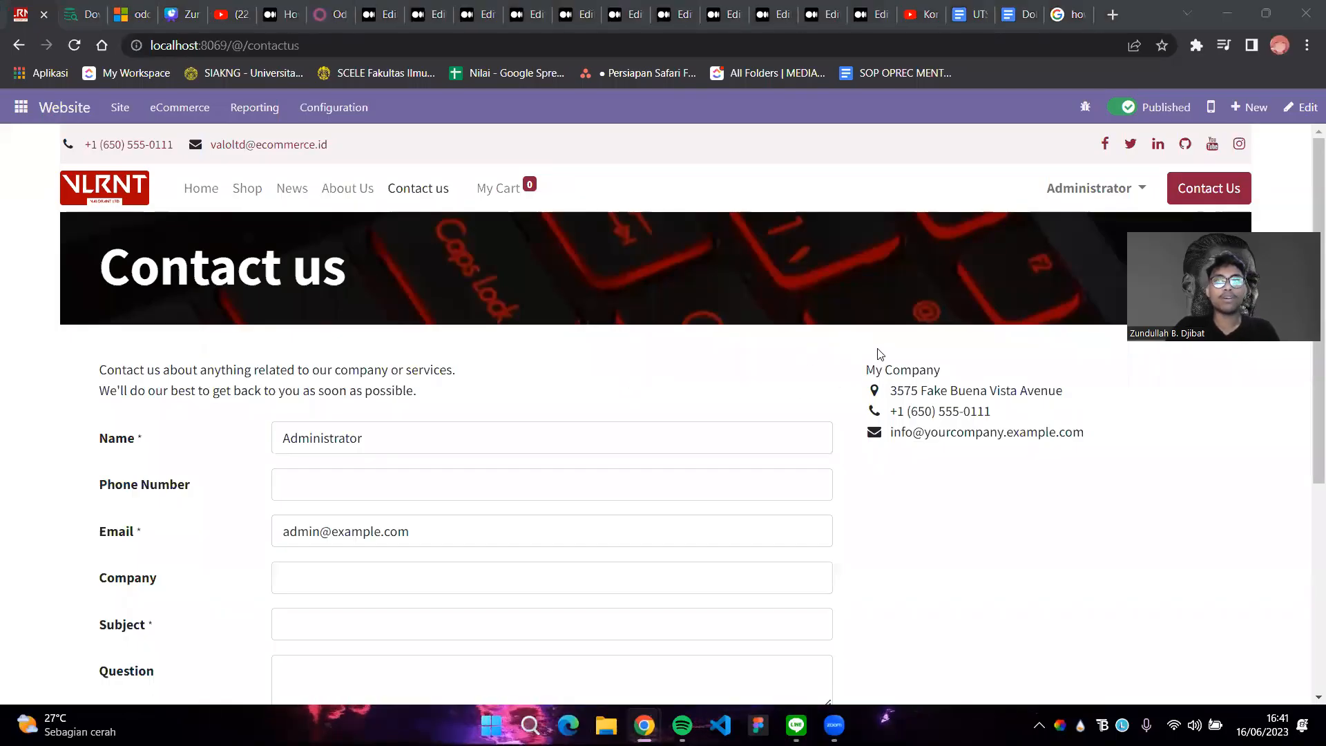
Edit the Contact us page, replacing the placeholder street address with the pasted company address
click(1292, 118)
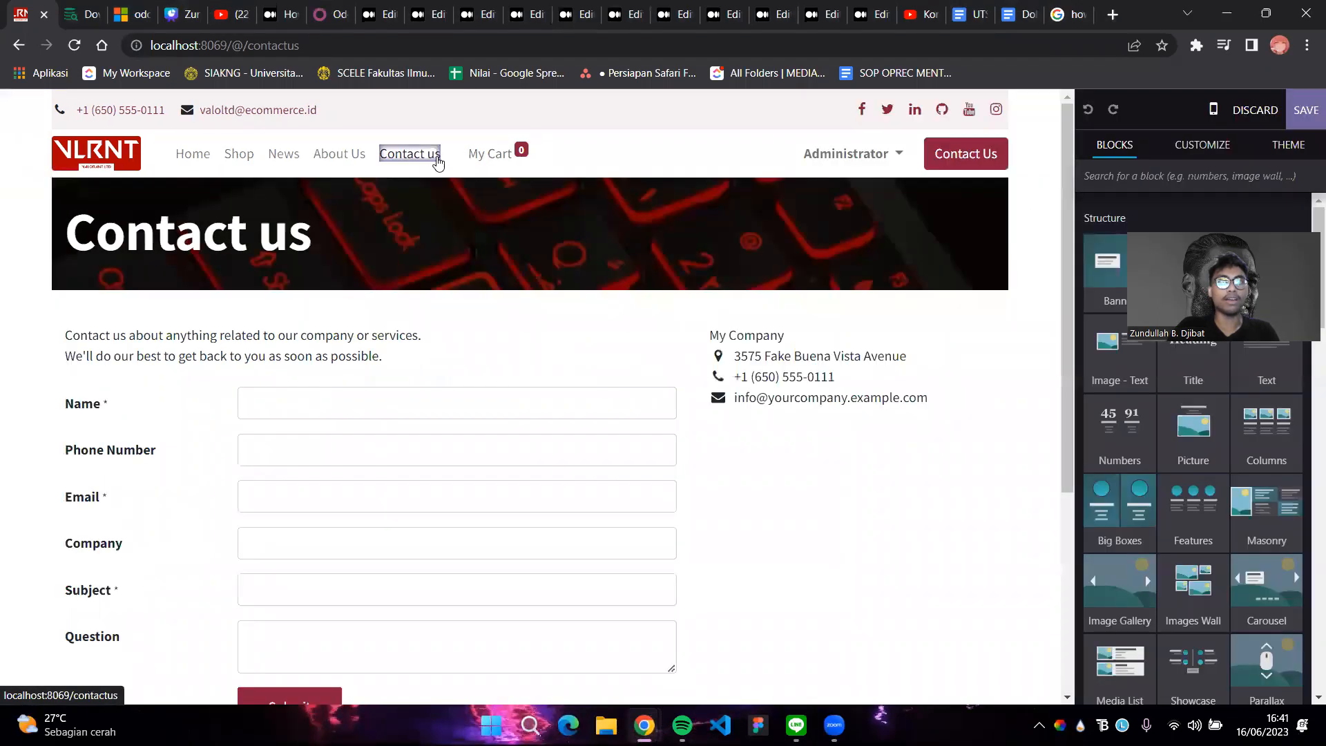
click(833, 350)
drag(902, 355, 735, 345)
key(BackSpace)
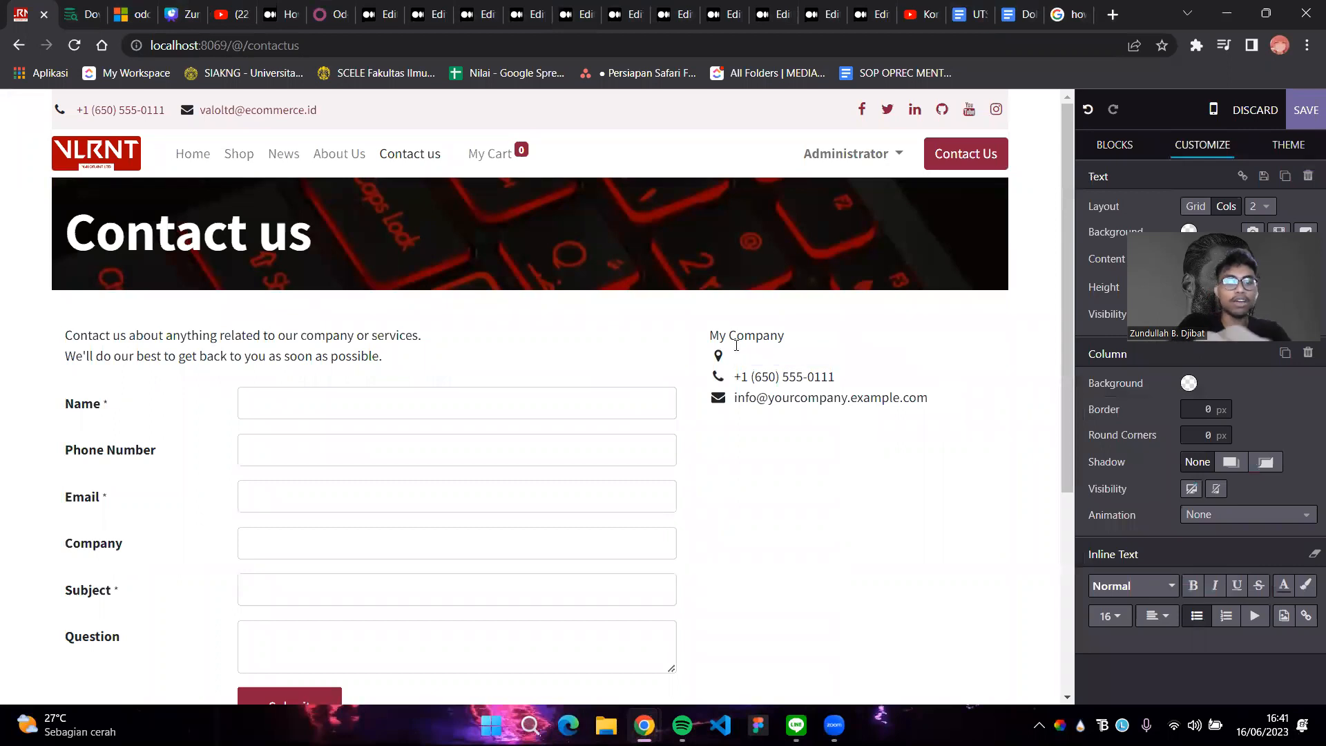
key(super+v)
key(Down)
key(Down)
key(Down)
key(Down)
key(Down)
key(Down)
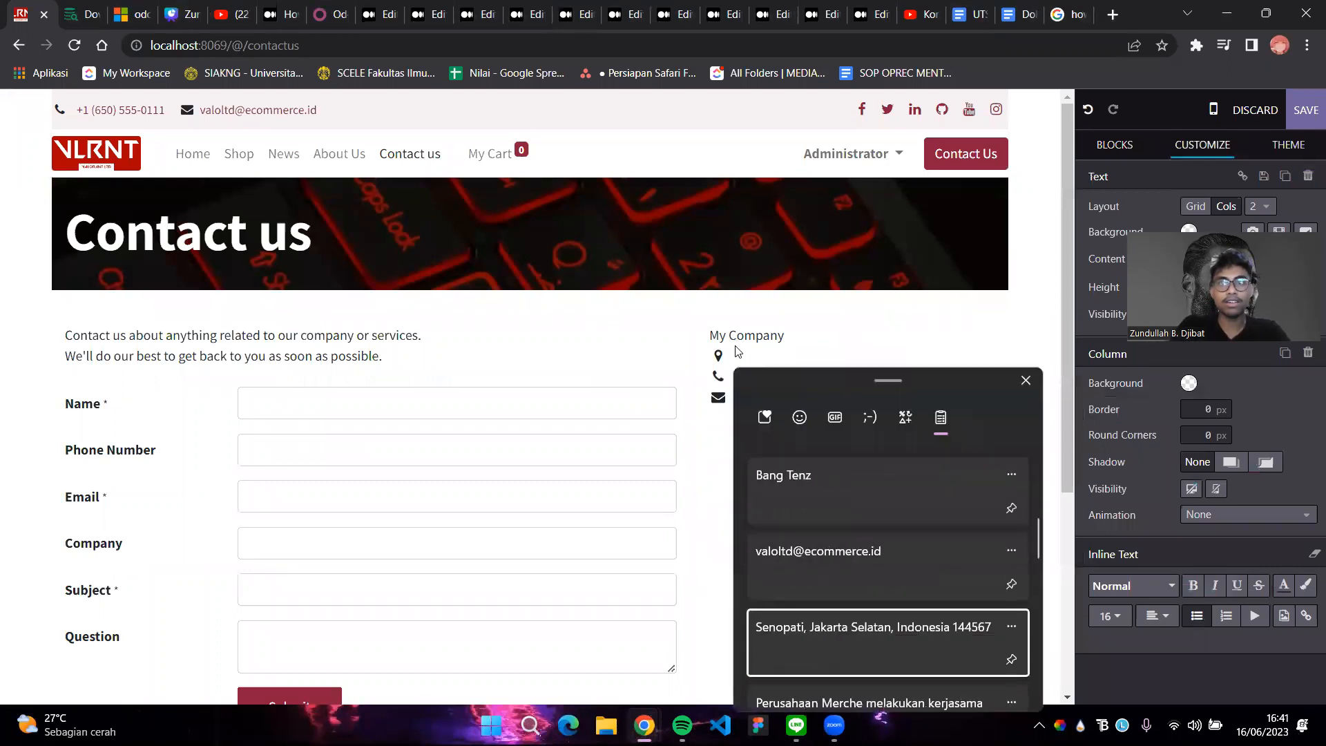
key(Return)
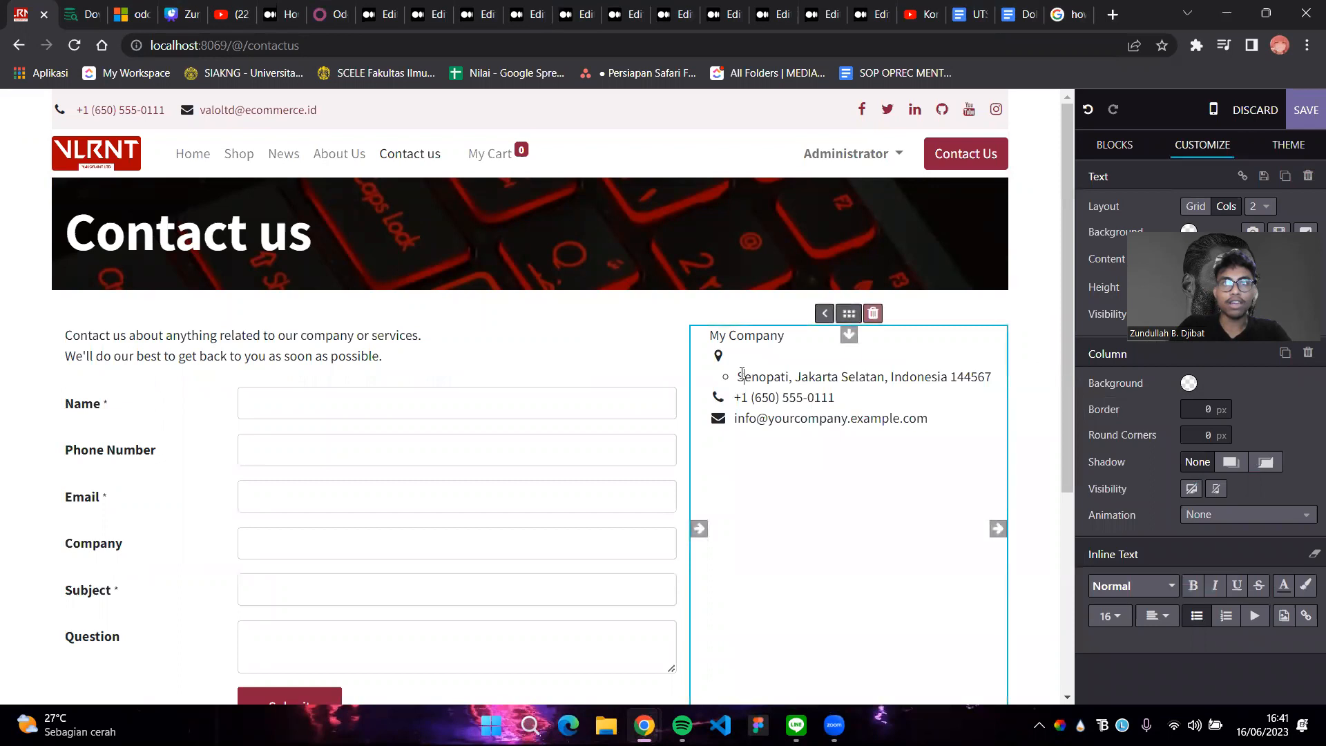
key(BackSpace)
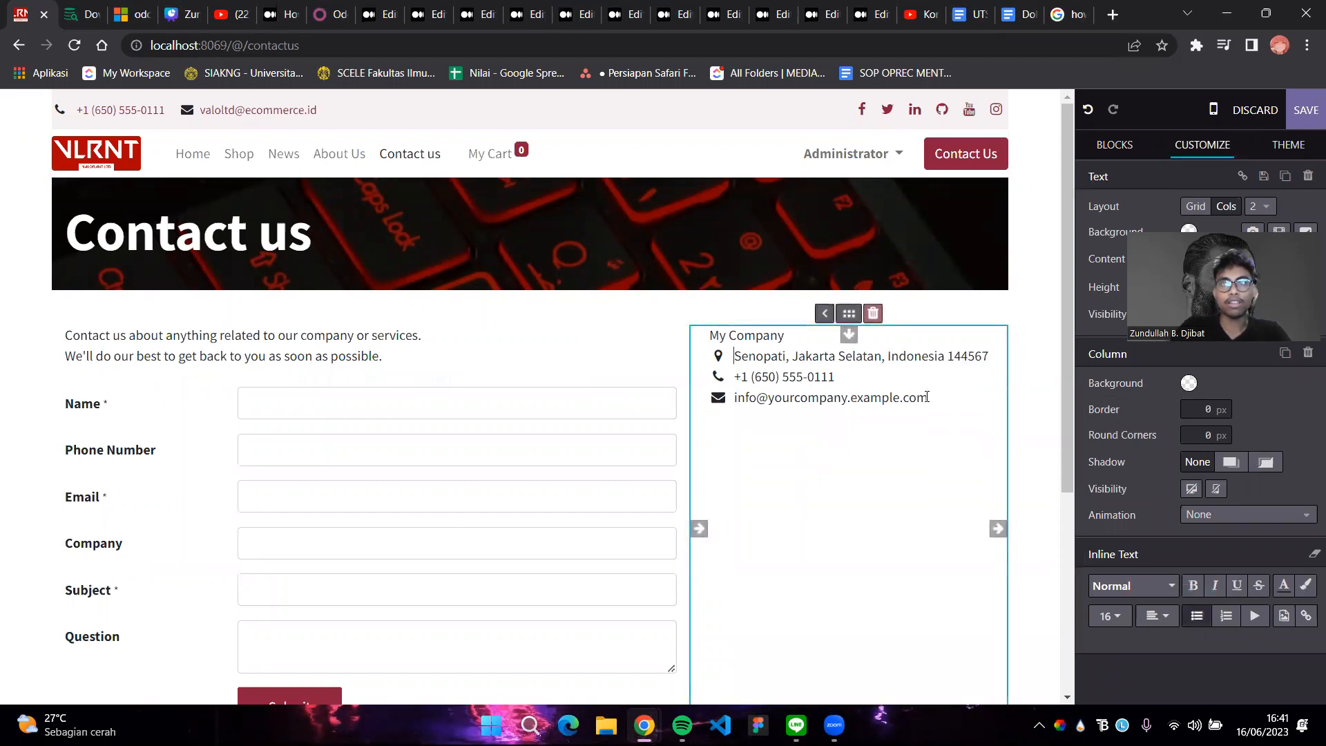
Replace the old contact e-mail with the company's new e-mail and save the page
drag(927, 397, 745, 398)
key(BackSpace)
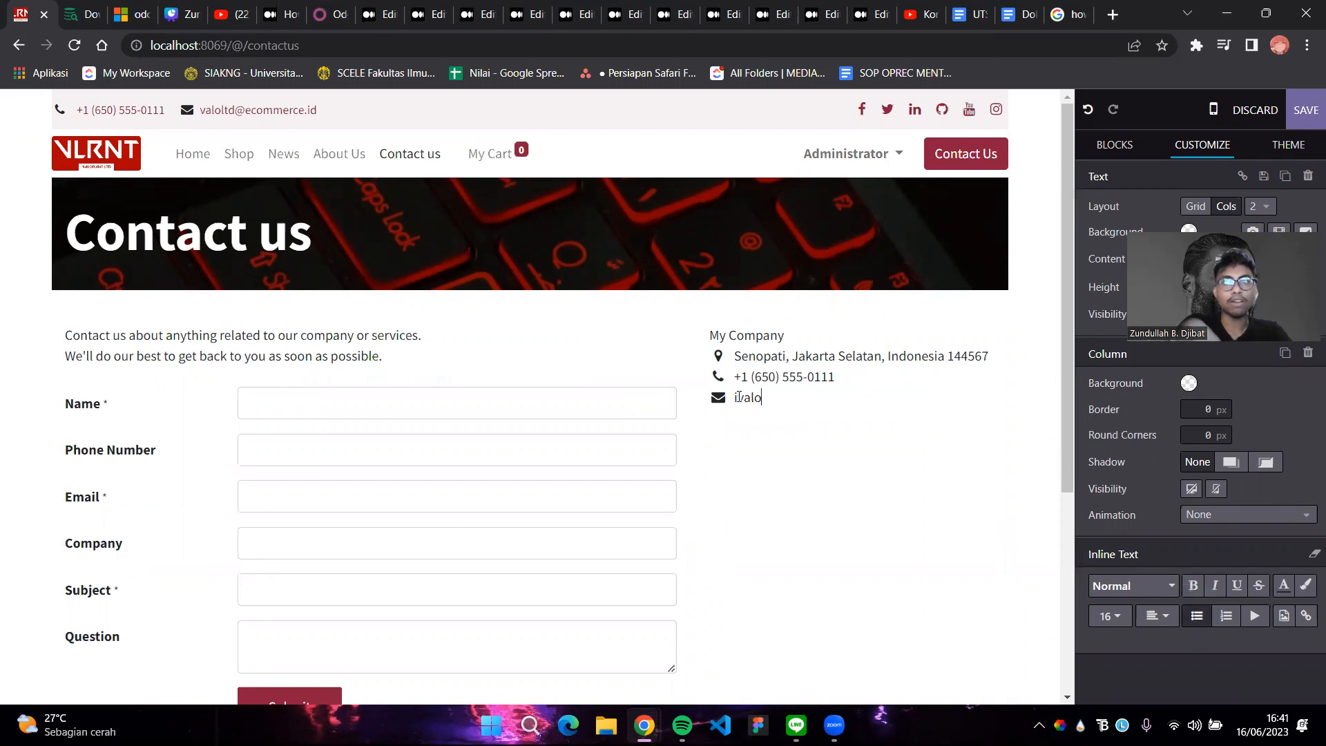
key(BackSpace)
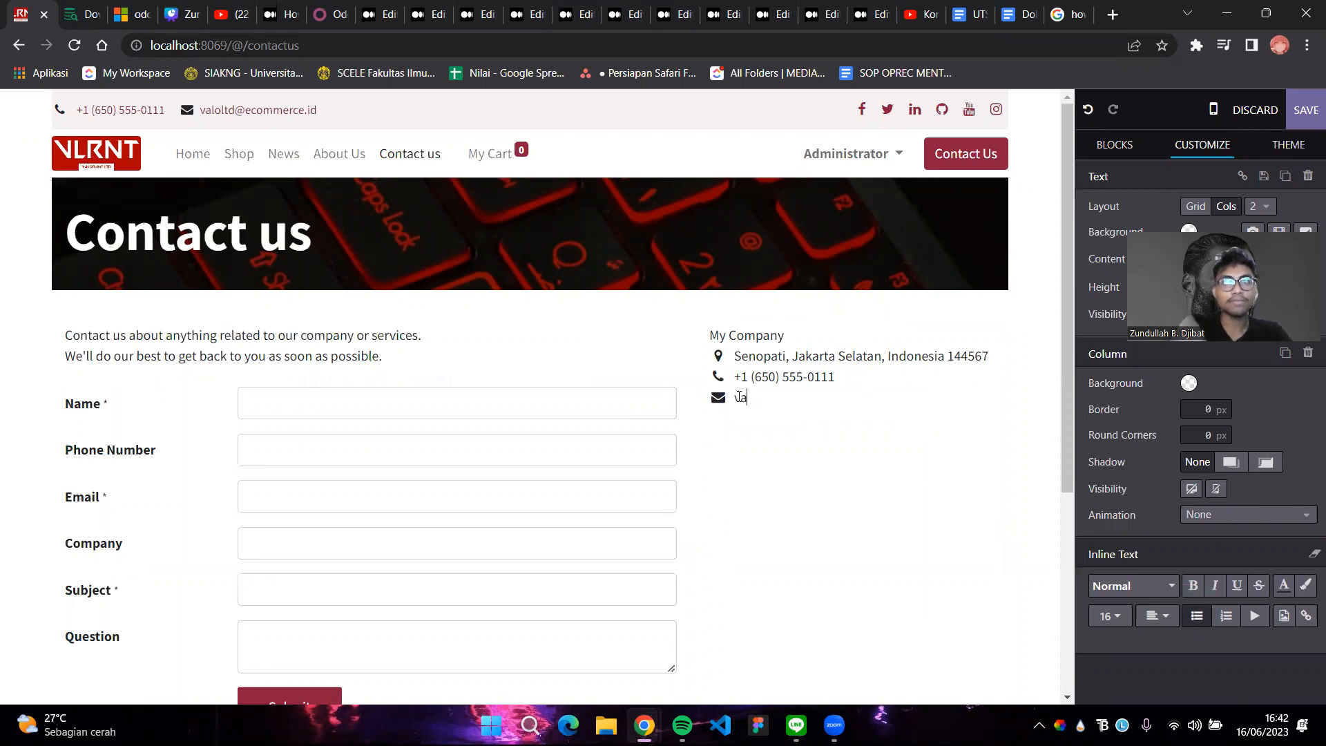
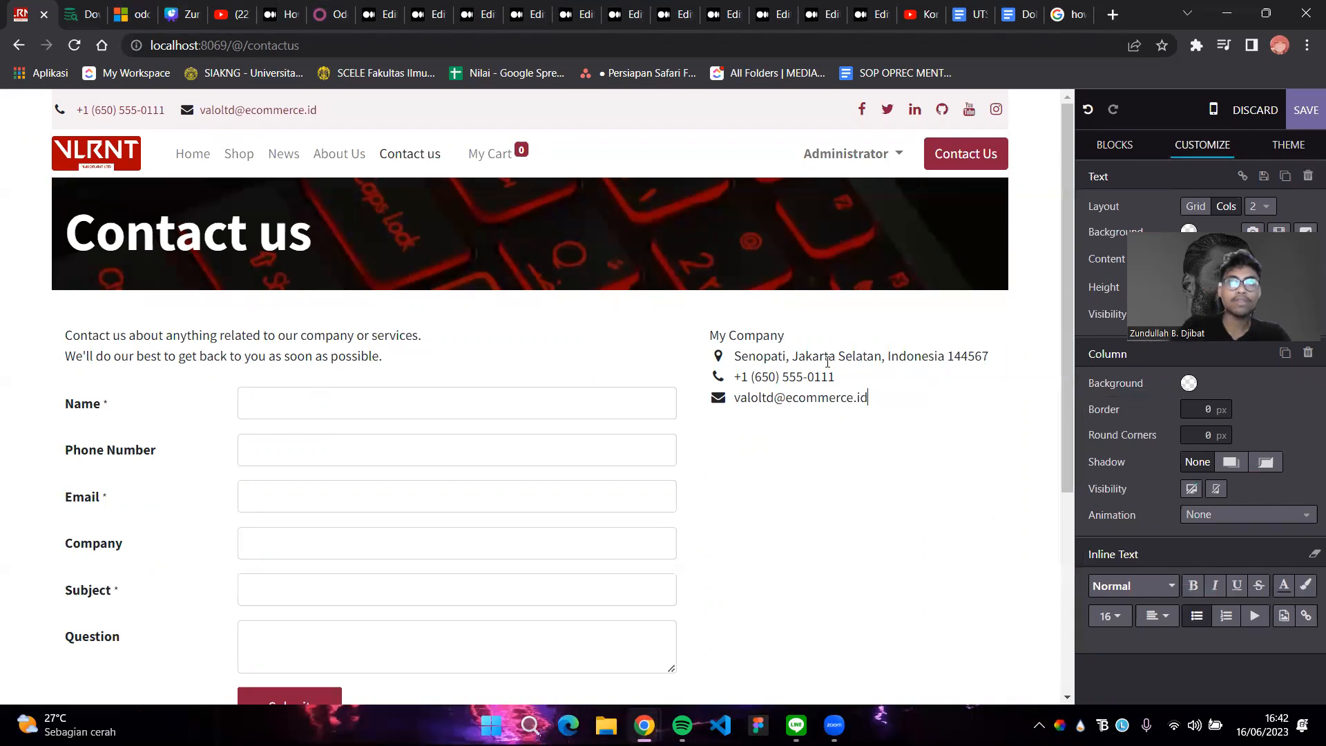
click(1306, 100)
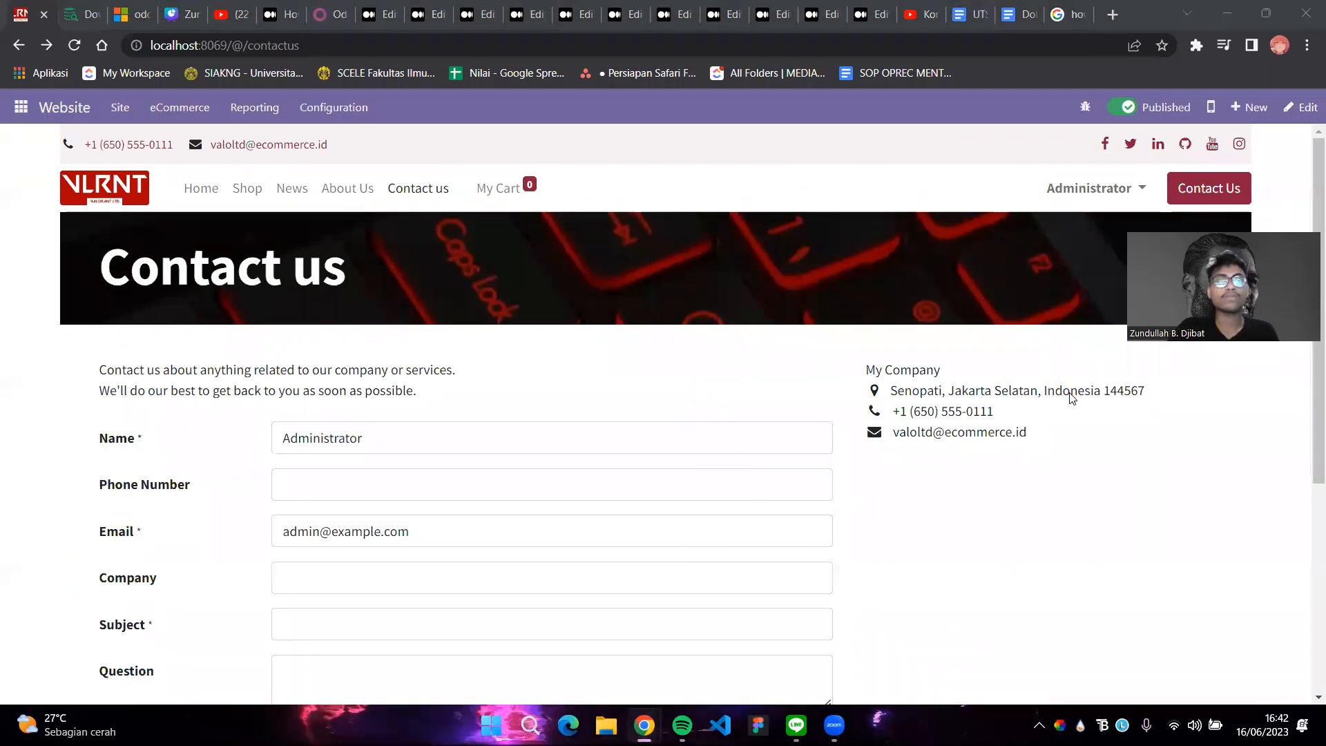
Return to the home page and log out of the Administrator account
click(201, 189)
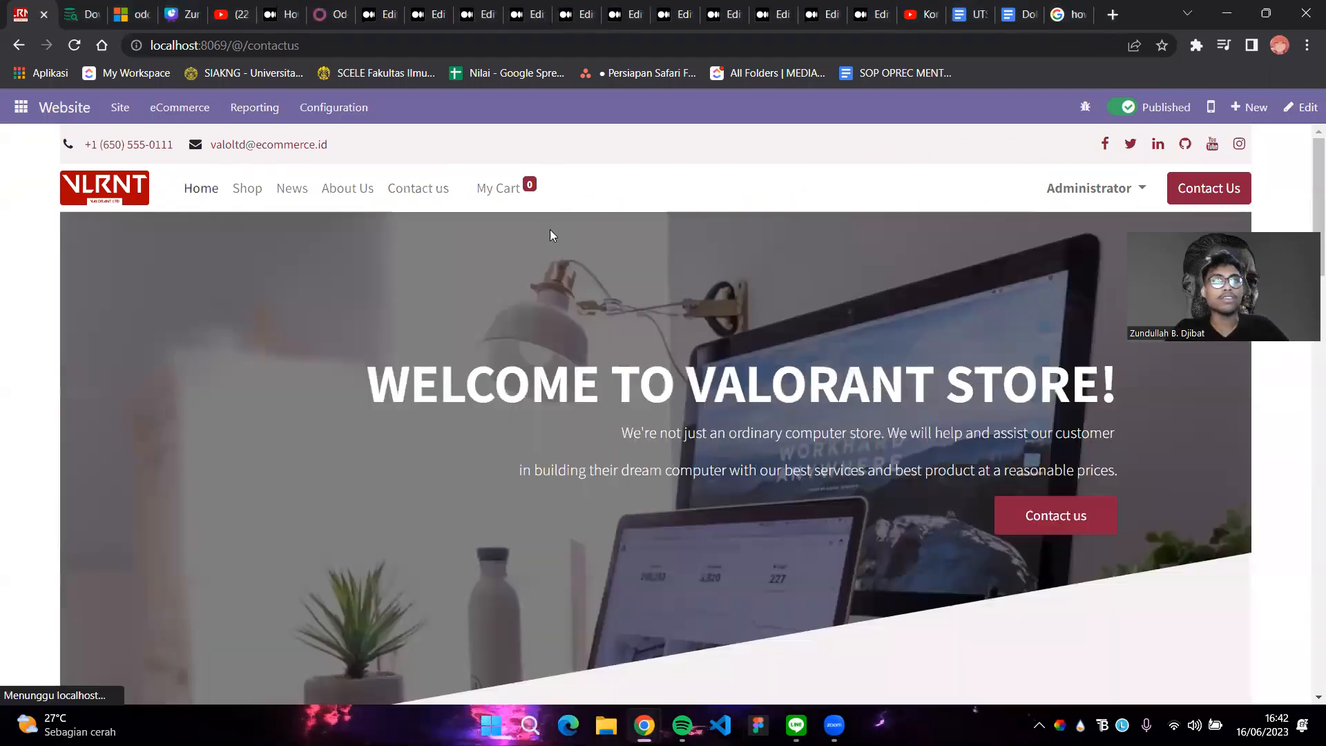
scroll(629, 298, down, 1)
scroll(630, 298, down, 1)
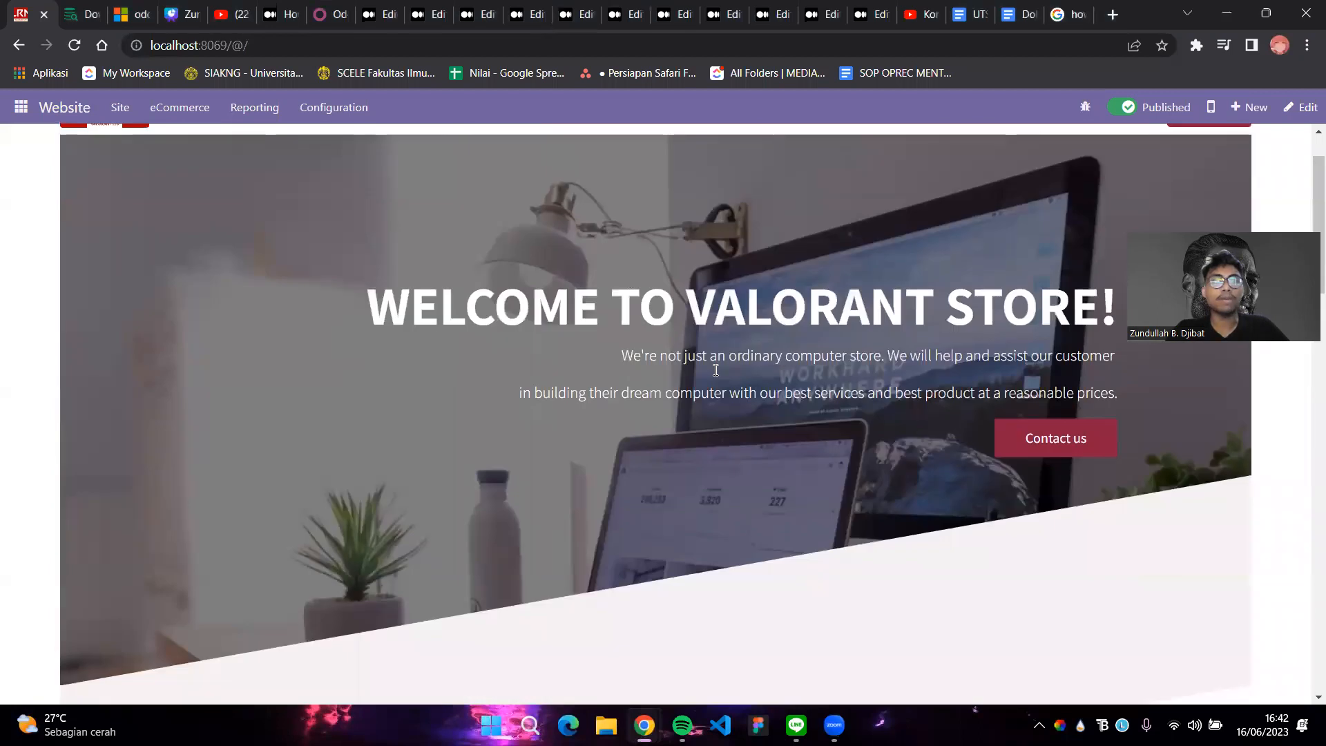
scroll(715, 370, up, 1)
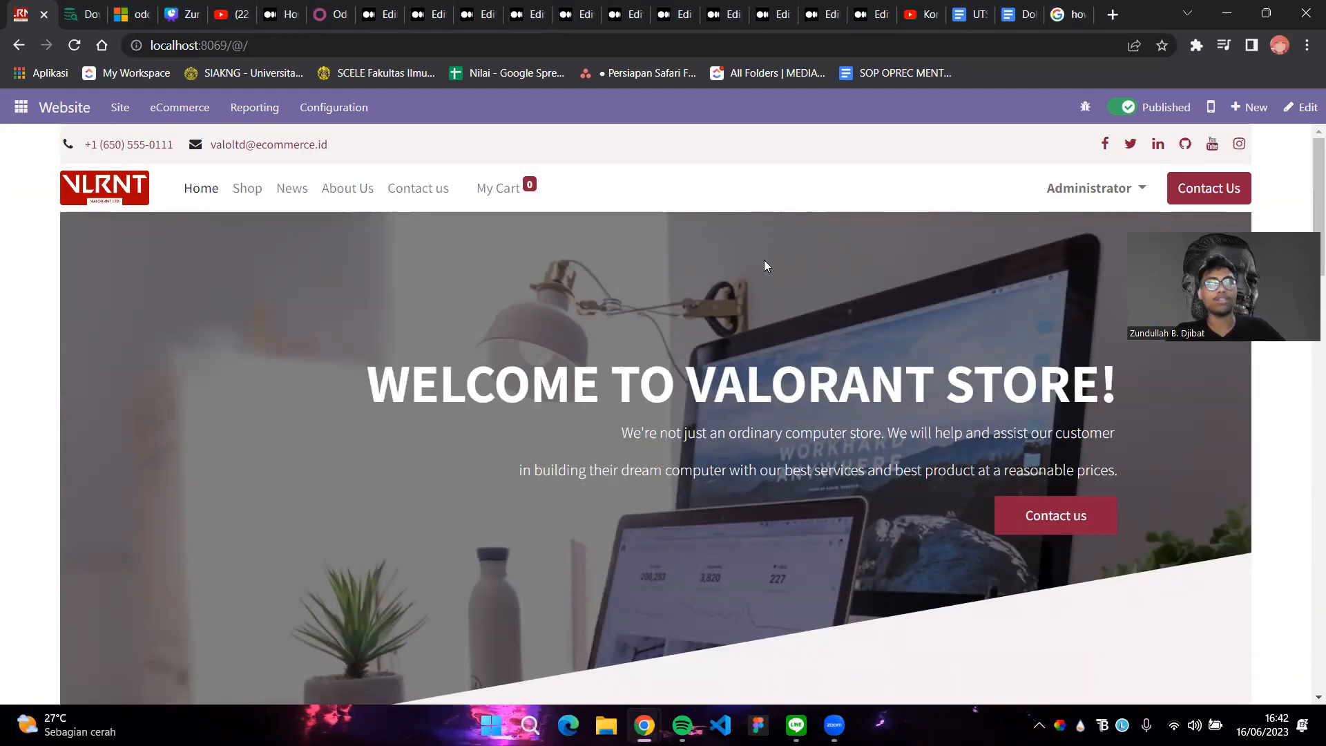
click(1107, 196)
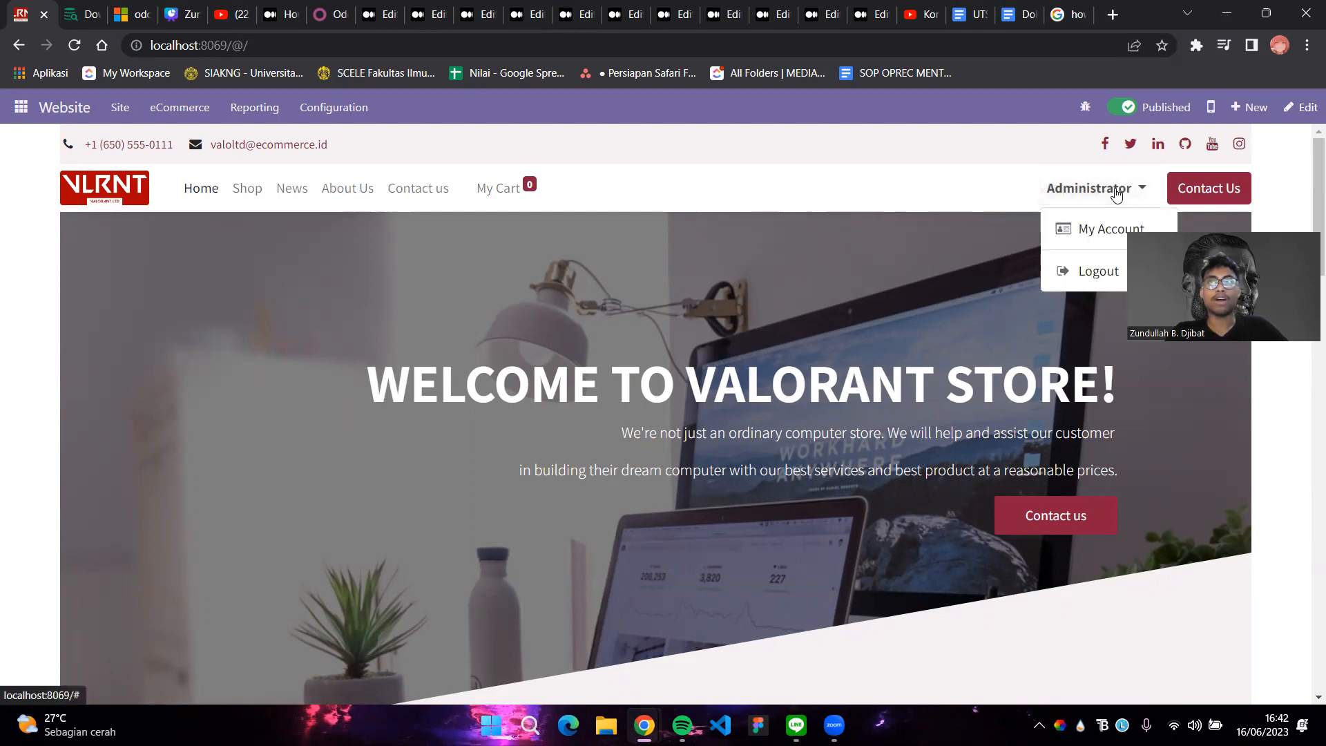
click(1105, 188)
click(1105, 188)
click(1098, 271)
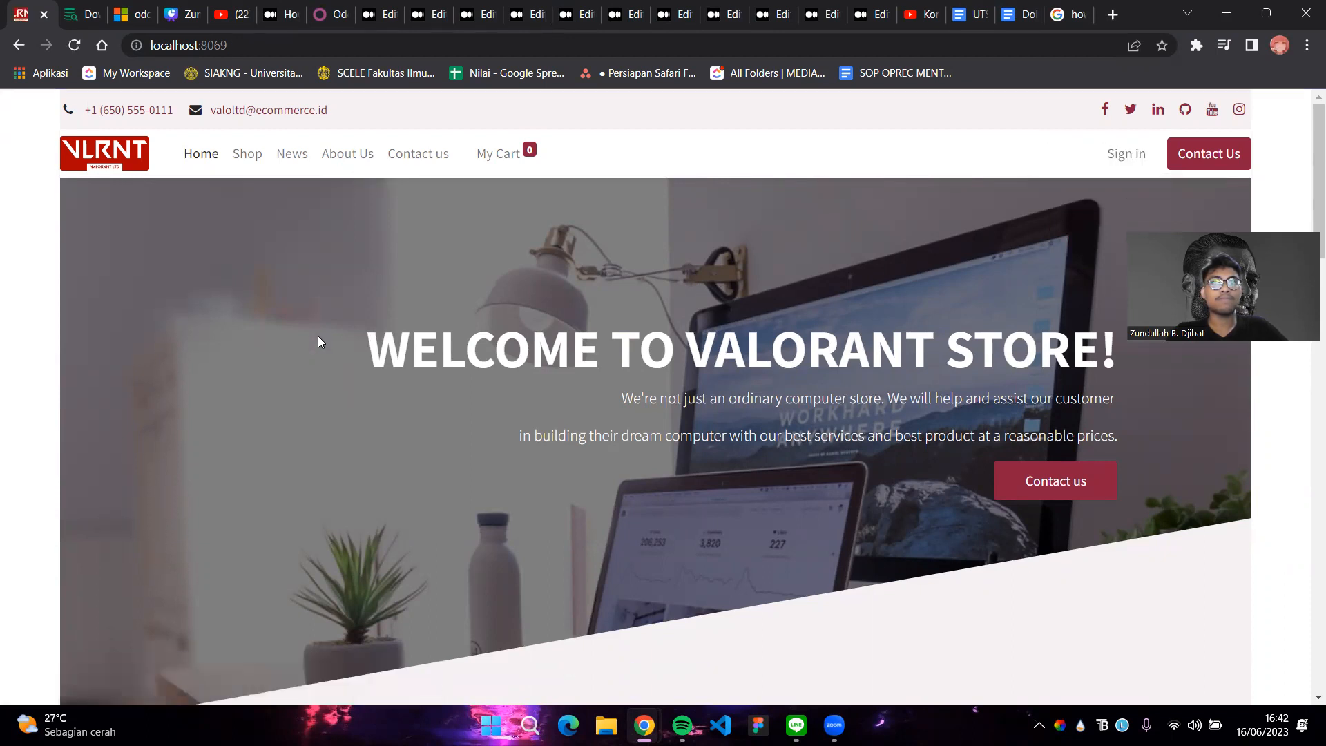
Open the sign-up form and paste in the customer's e-mail copied from the draft
click(1124, 153)
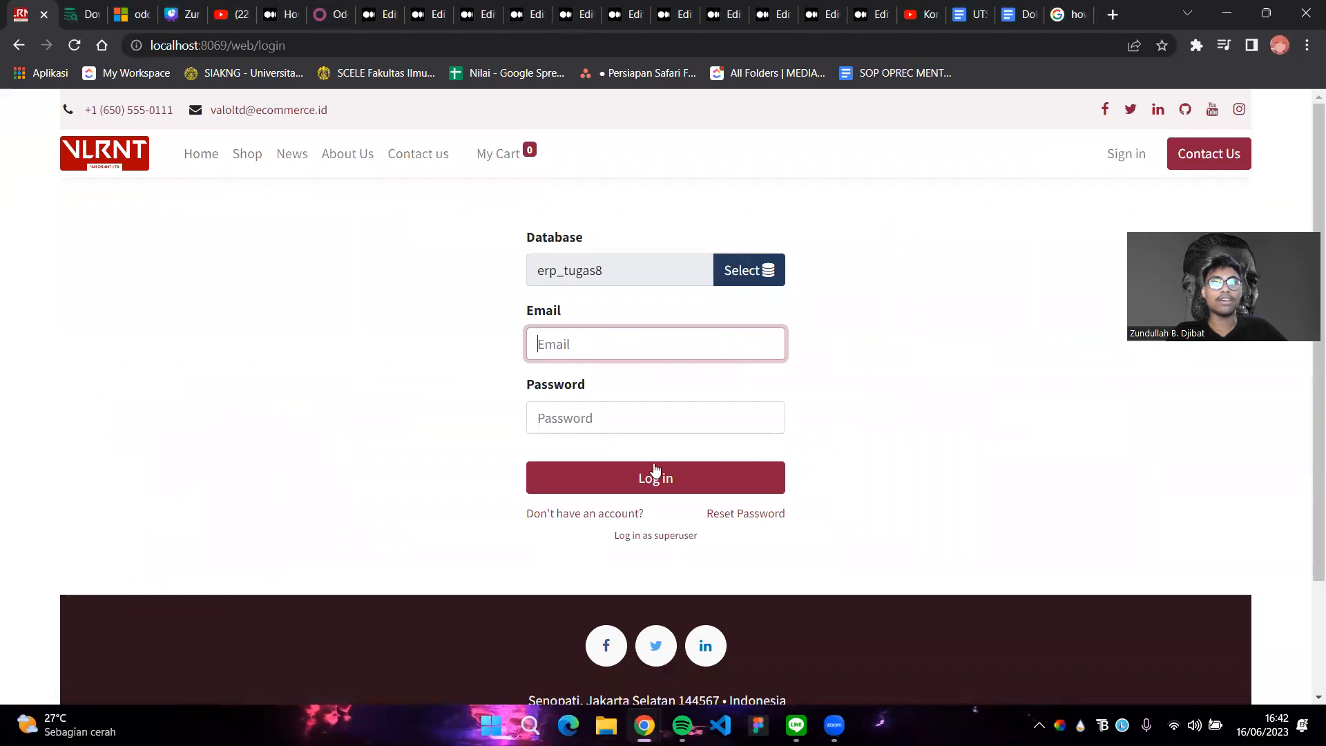
click(571, 512)
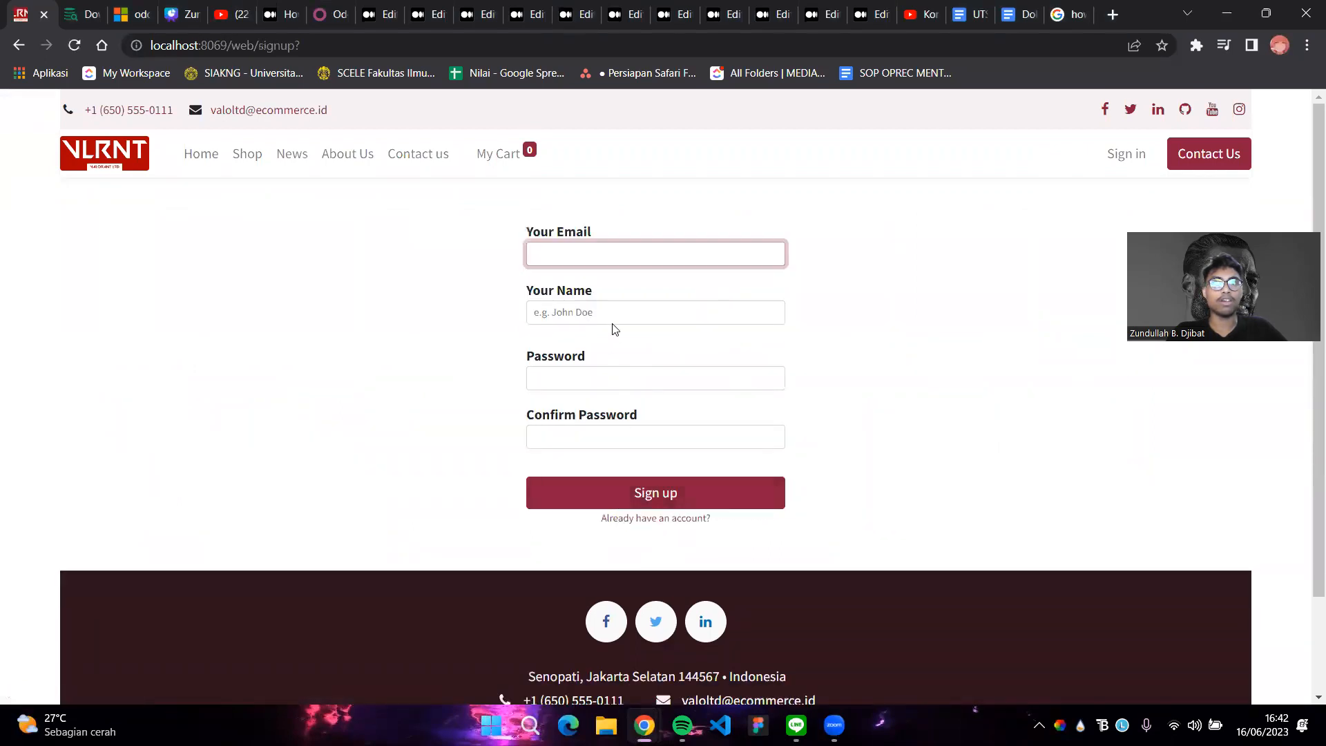
click(613, 261)
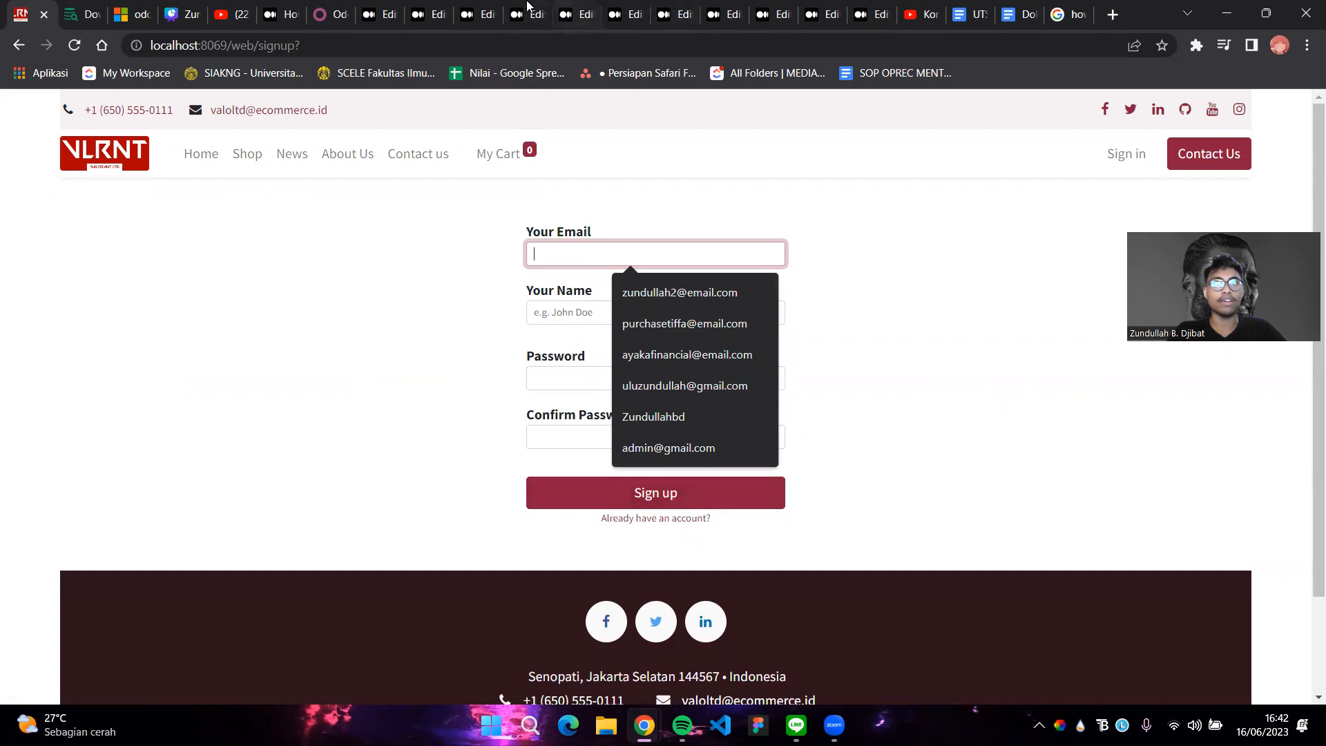
click(483, 14)
scroll(598, 464, down, 5)
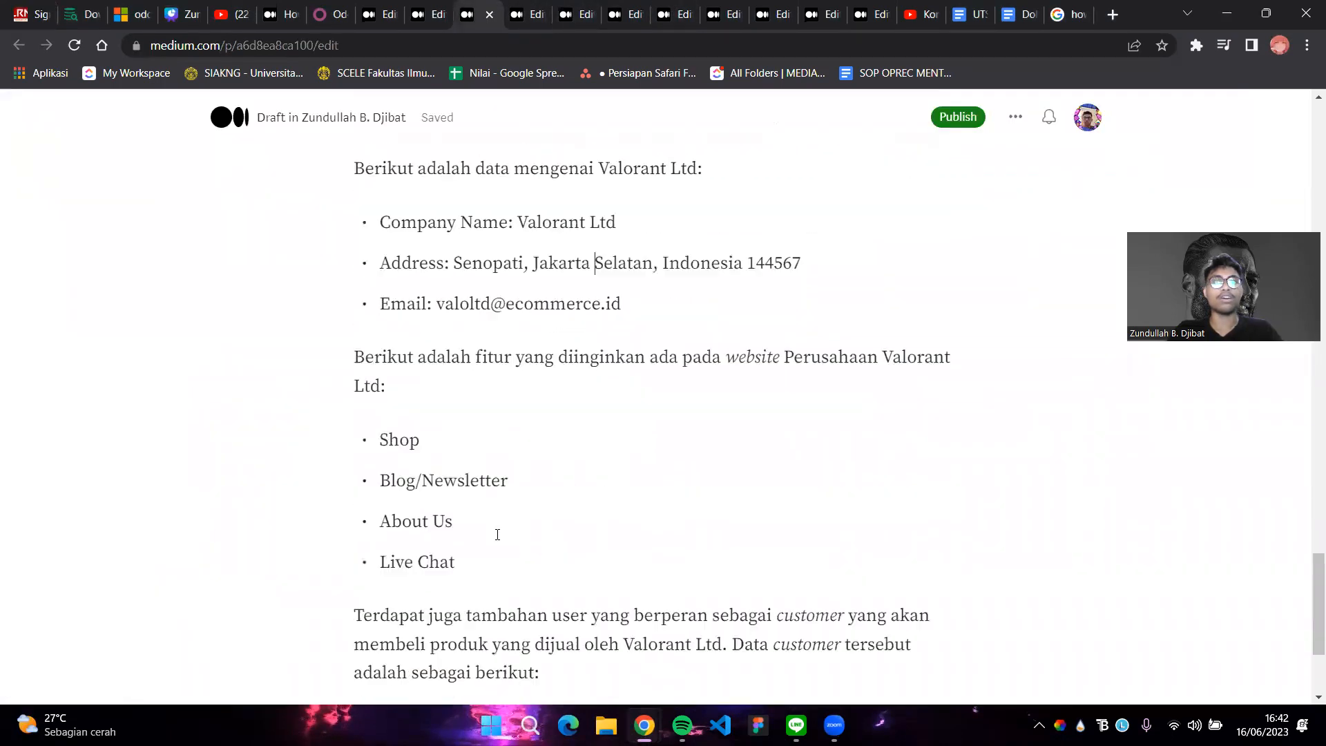
drag(442, 512, 670, 513)
drag(436, 512, 655, 511)
key(ctrl+c)
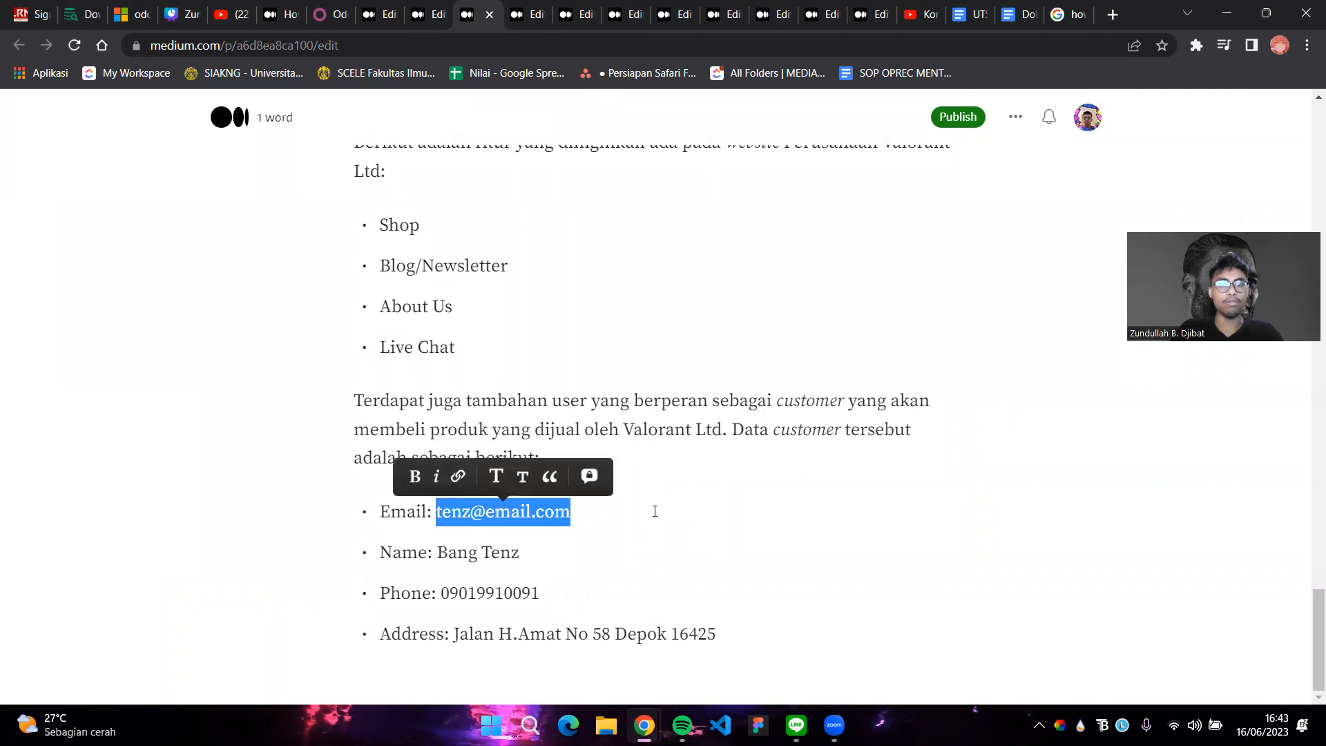
click(3, 5)
key(ctrl+v)
Paste the customer's name, enter and confirm a password, and submit the sign-up
click(577, 306)
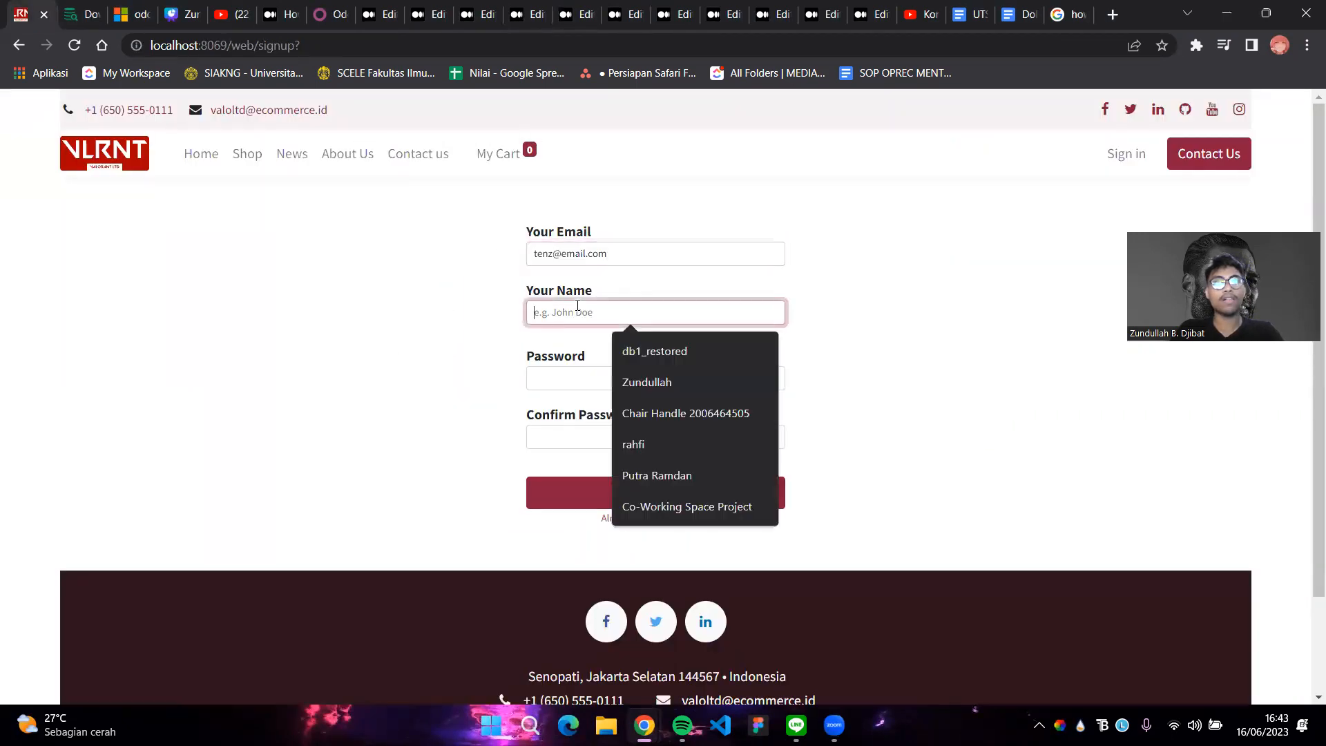
click(477, 14)
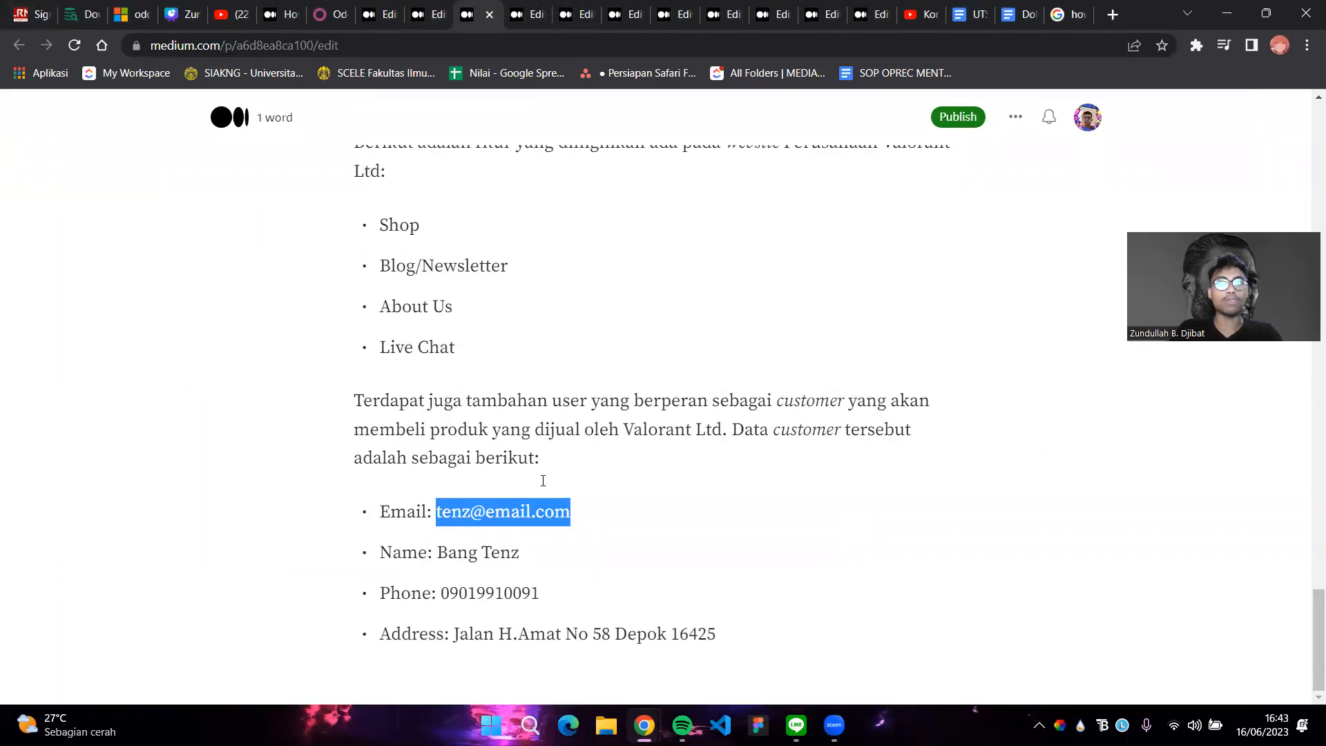
drag(437, 552, 586, 550)
key(ctrl+c)
click(2, 6)
click(586, 319)
key(ctrl+v)
click(593, 374)
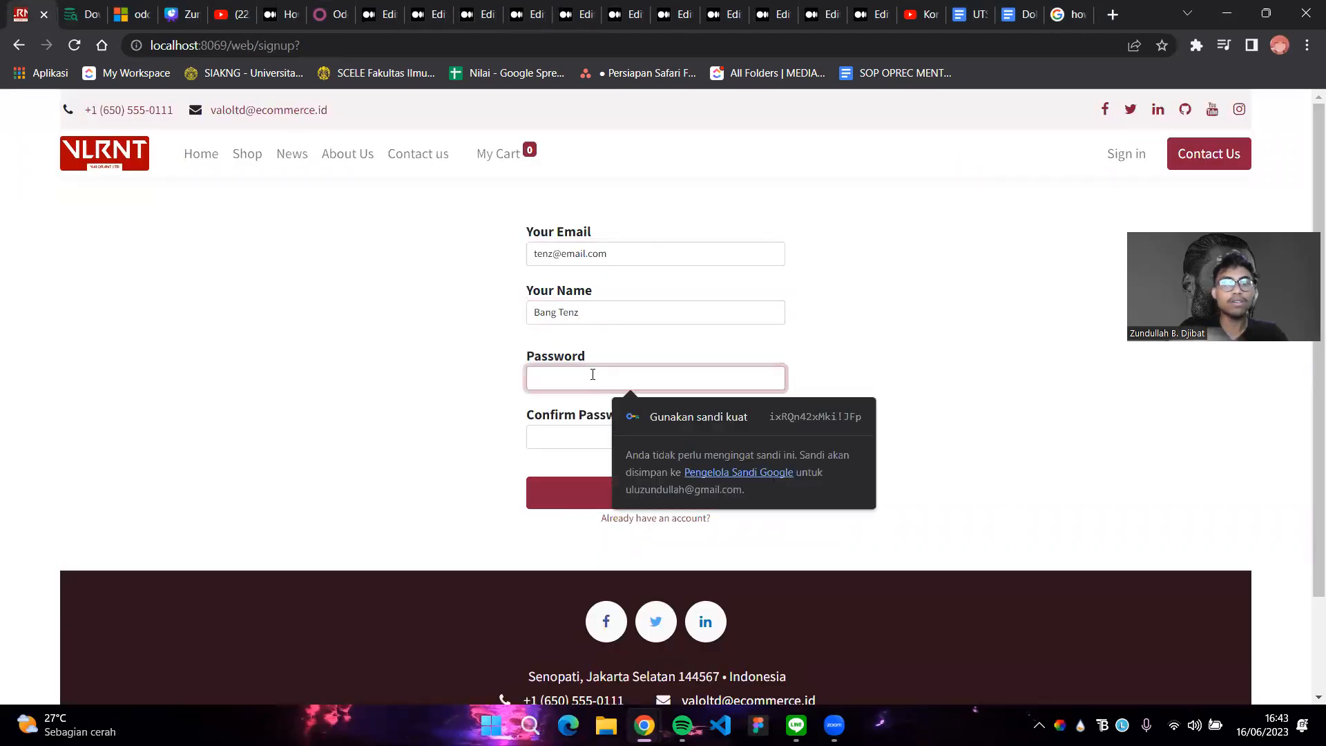
click(569, 447)
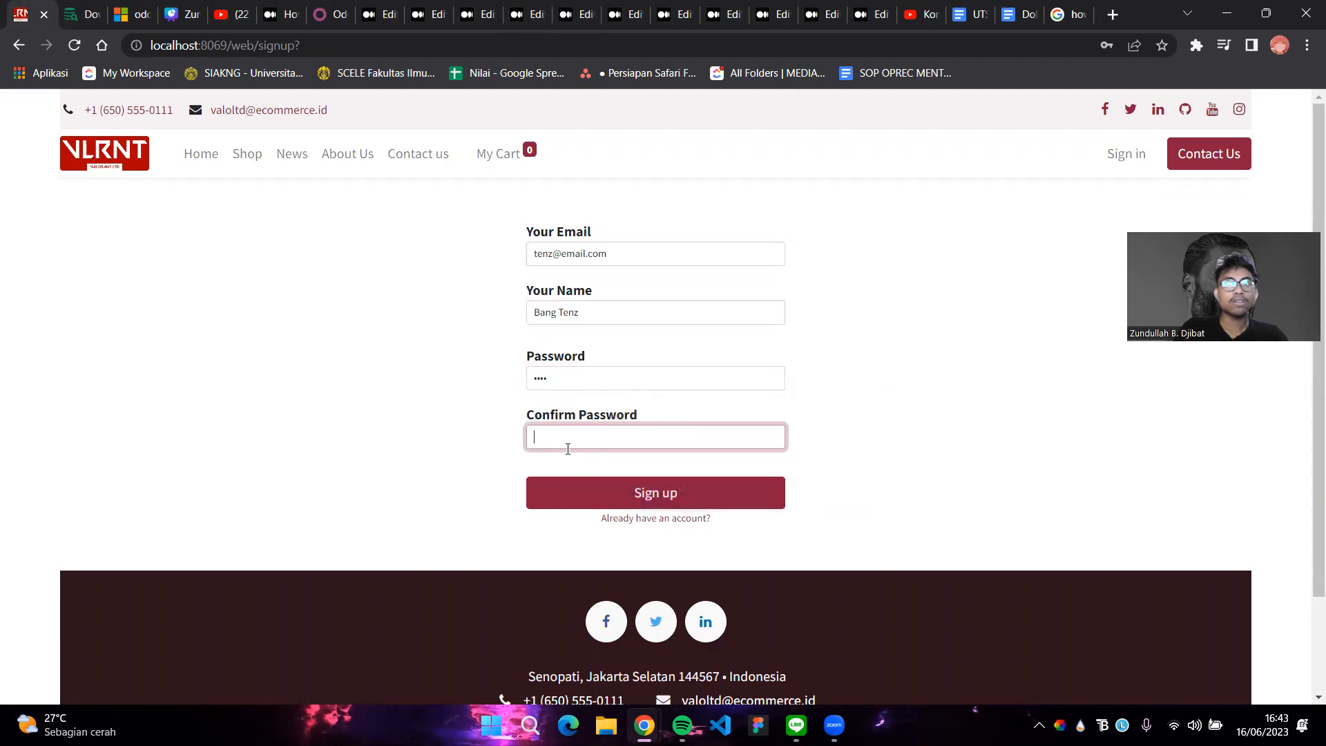
click(585, 479)
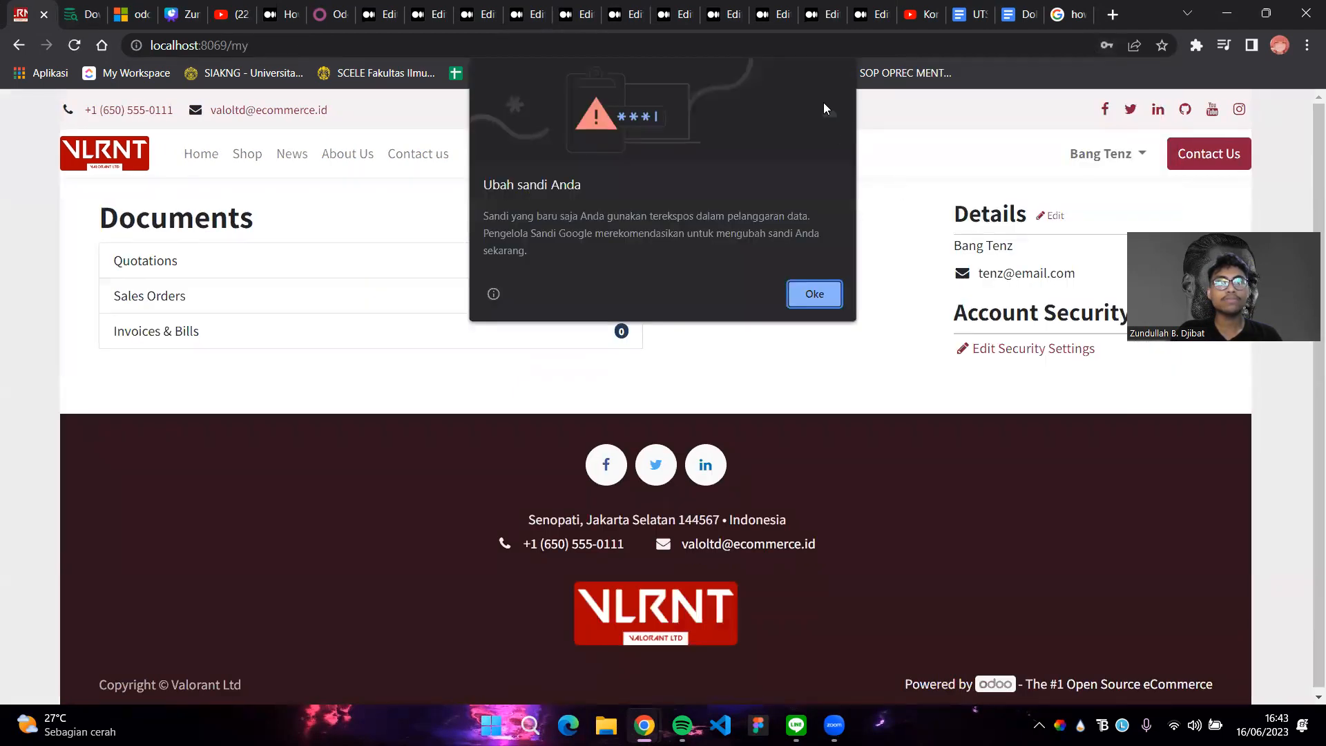
Dismiss the browser's password prompts and look over the home page
click(821, 300)
click(1164, 70)
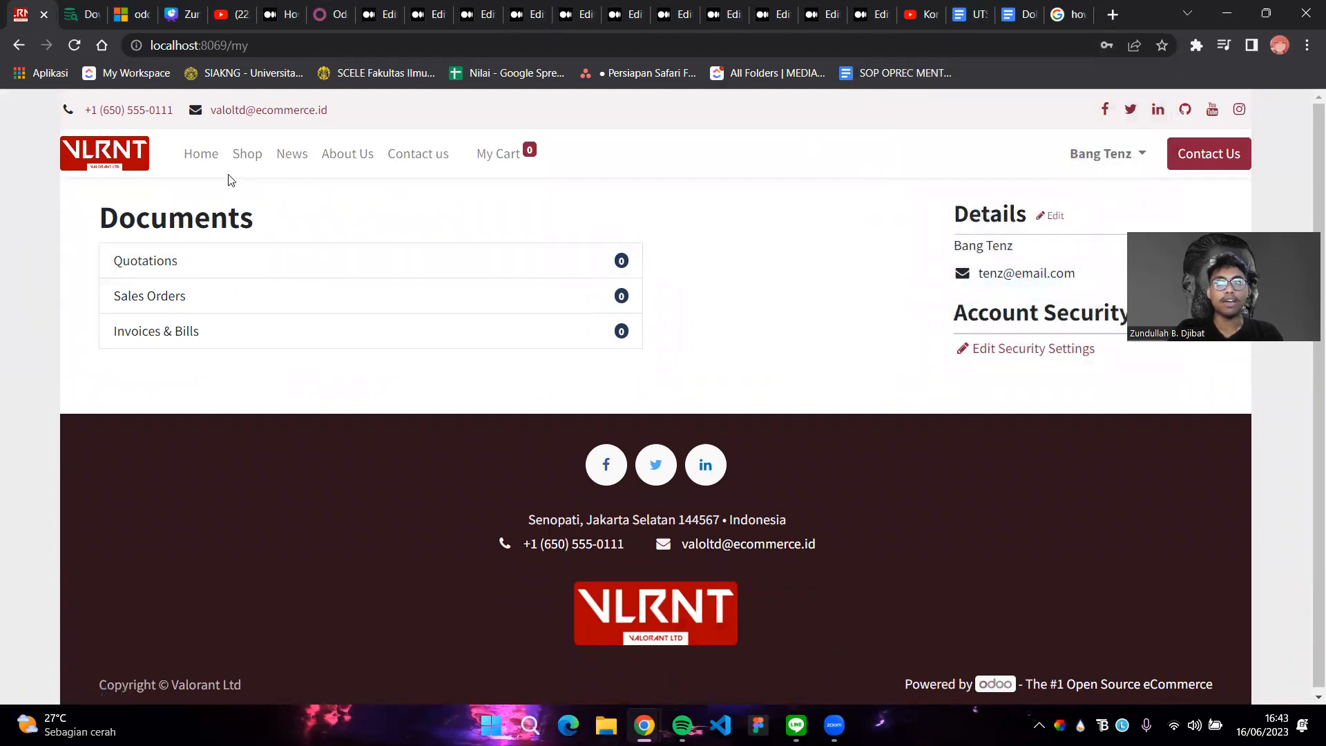
click(207, 155)
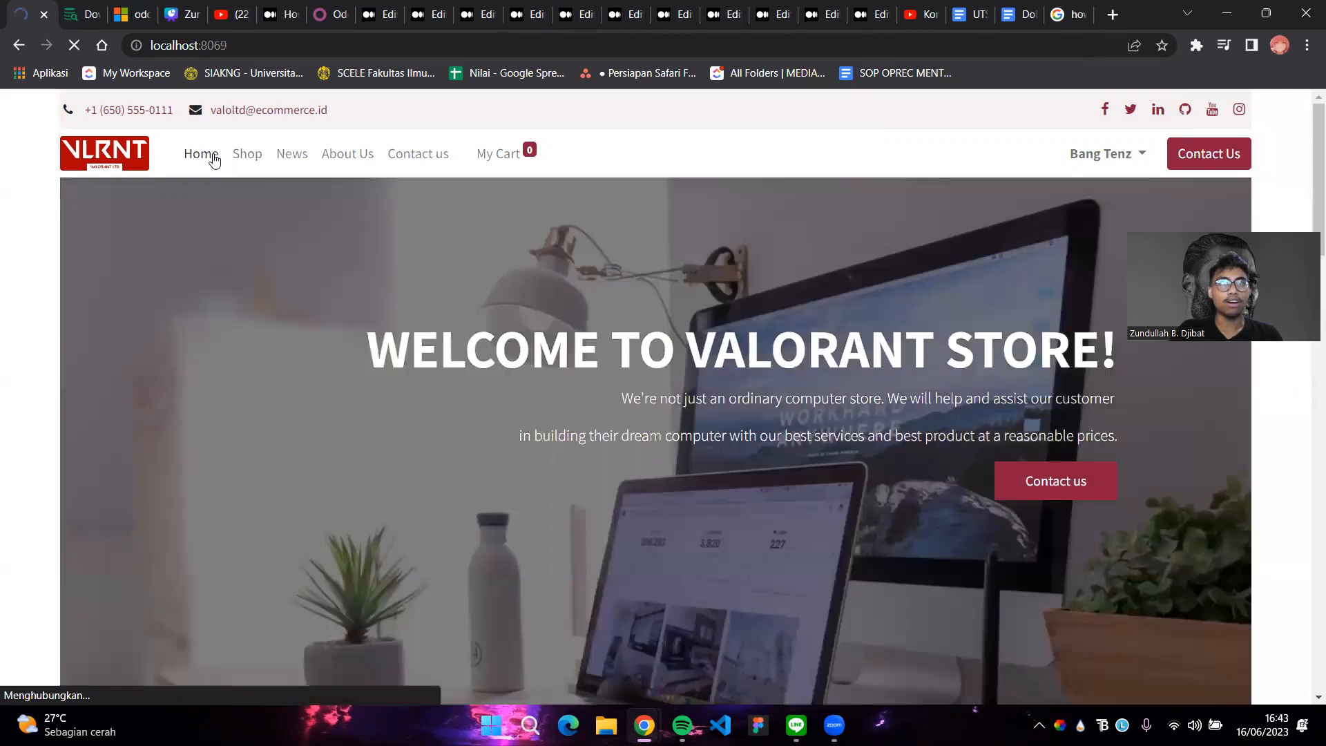
scroll(855, 528, down, 3)
scroll(857, 528, down, 5)
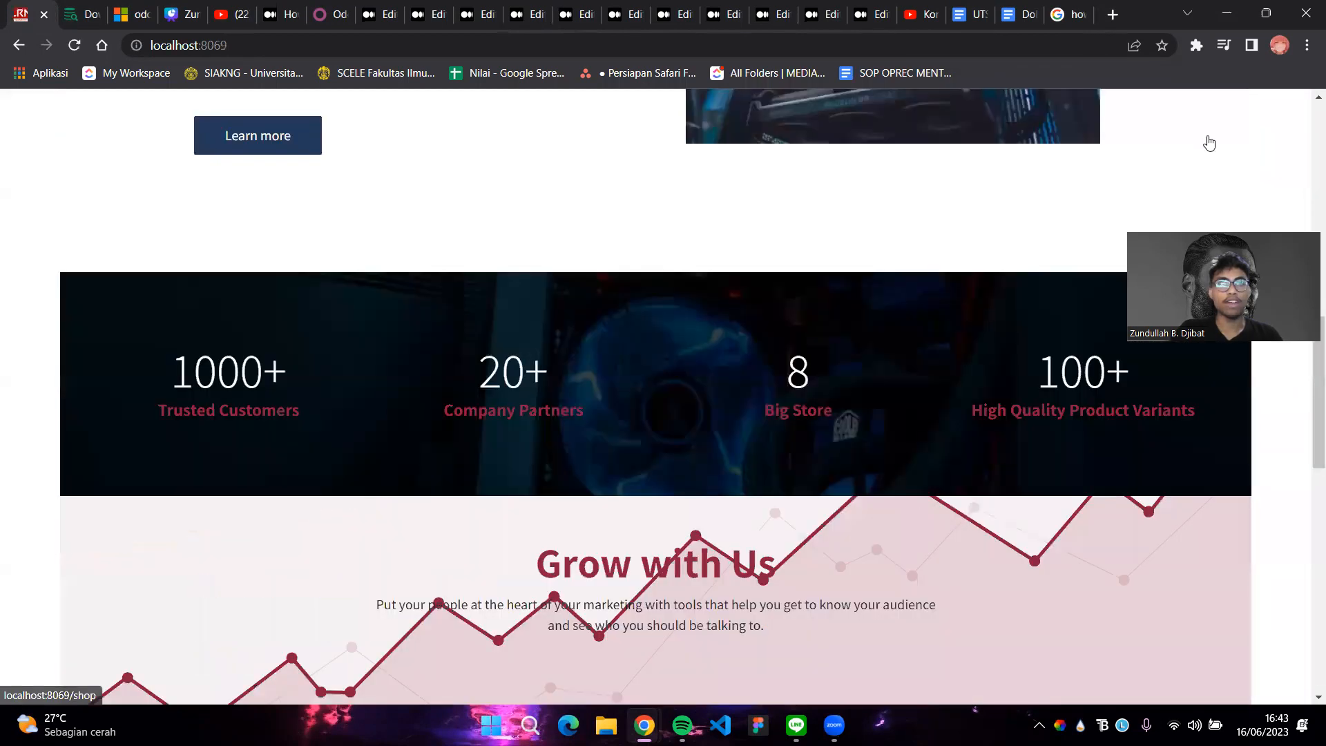
scroll(732, 297, up, 10)
scroll(728, 346, down, 5)
scroll(703, 421, up, 5)
Visit the Shop, News, About Us and Contact us pages
click(254, 157)
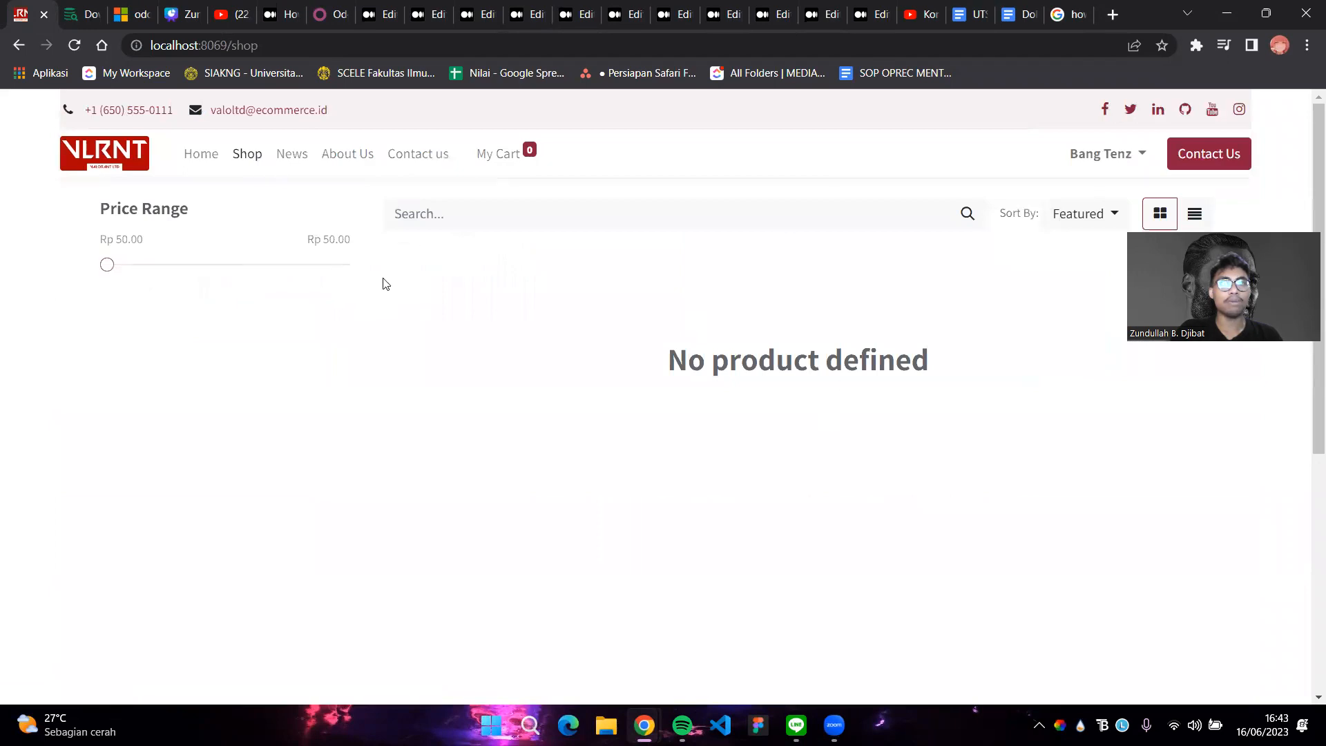
click(308, 163)
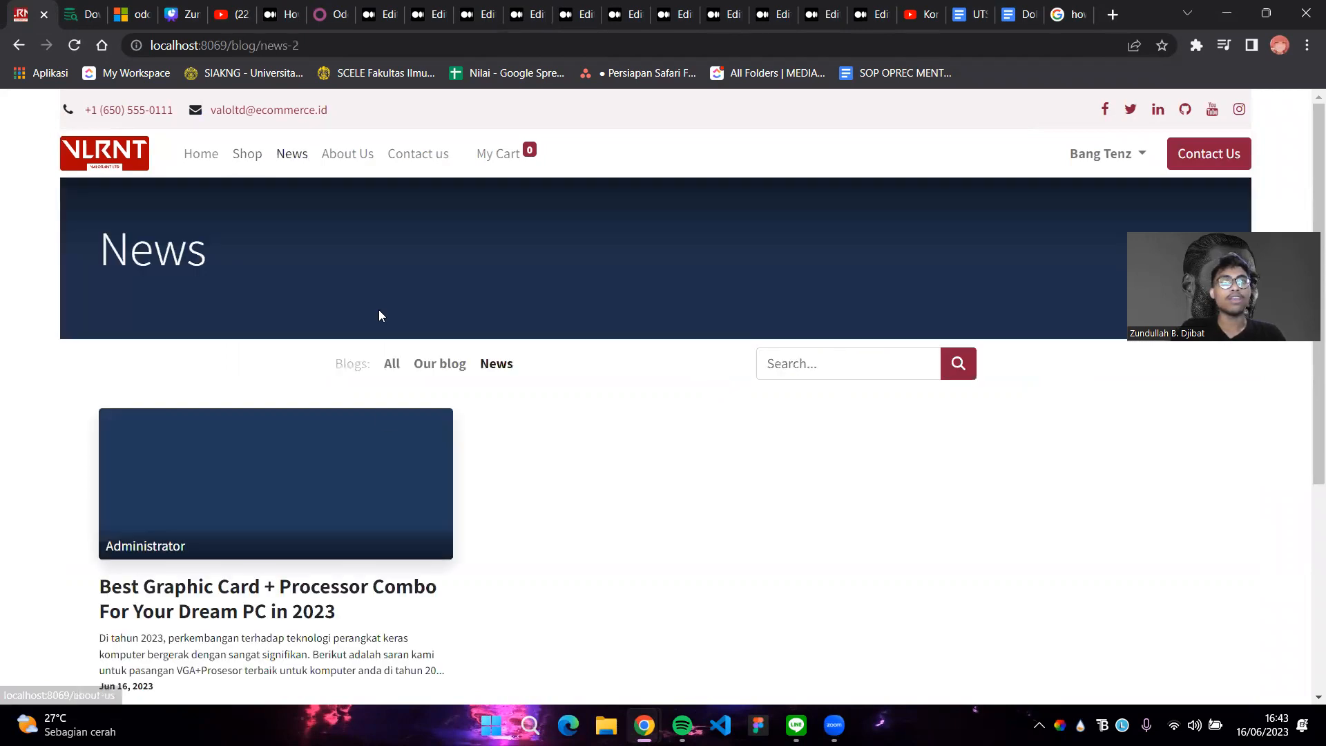
scroll(217, 422, down, 5)
scroll(216, 422, up, 5)
click(352, 161)
scroll(625, 438, down, 6)
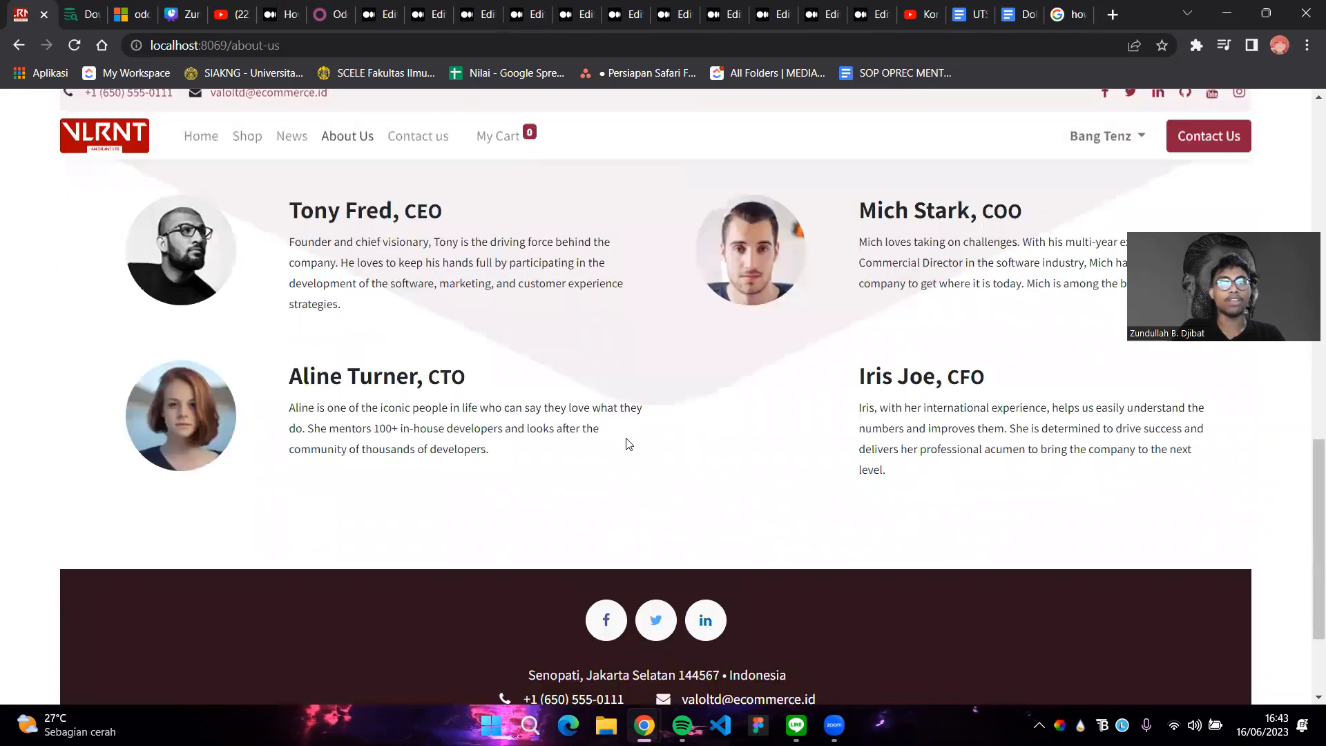
scroll(477, 176, up, 6)
click(421, 154)
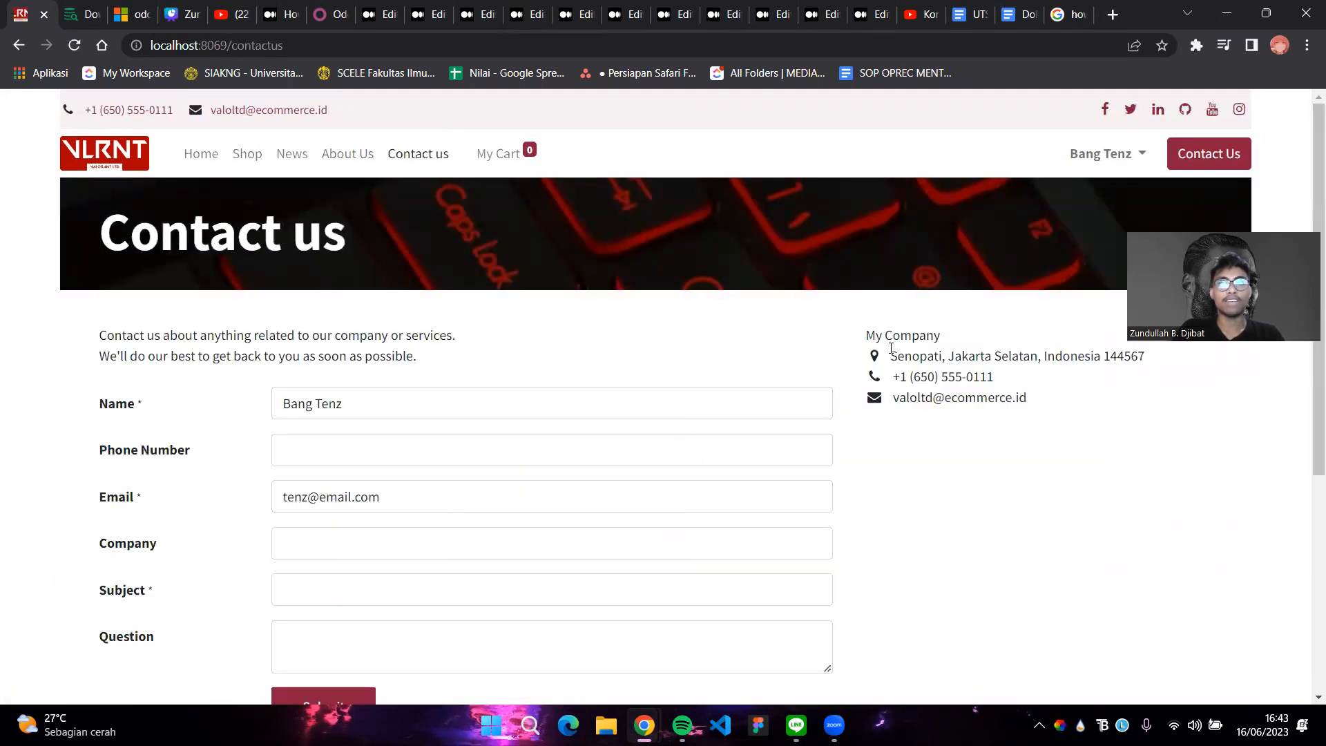
drag(870, 336, 940, 337)
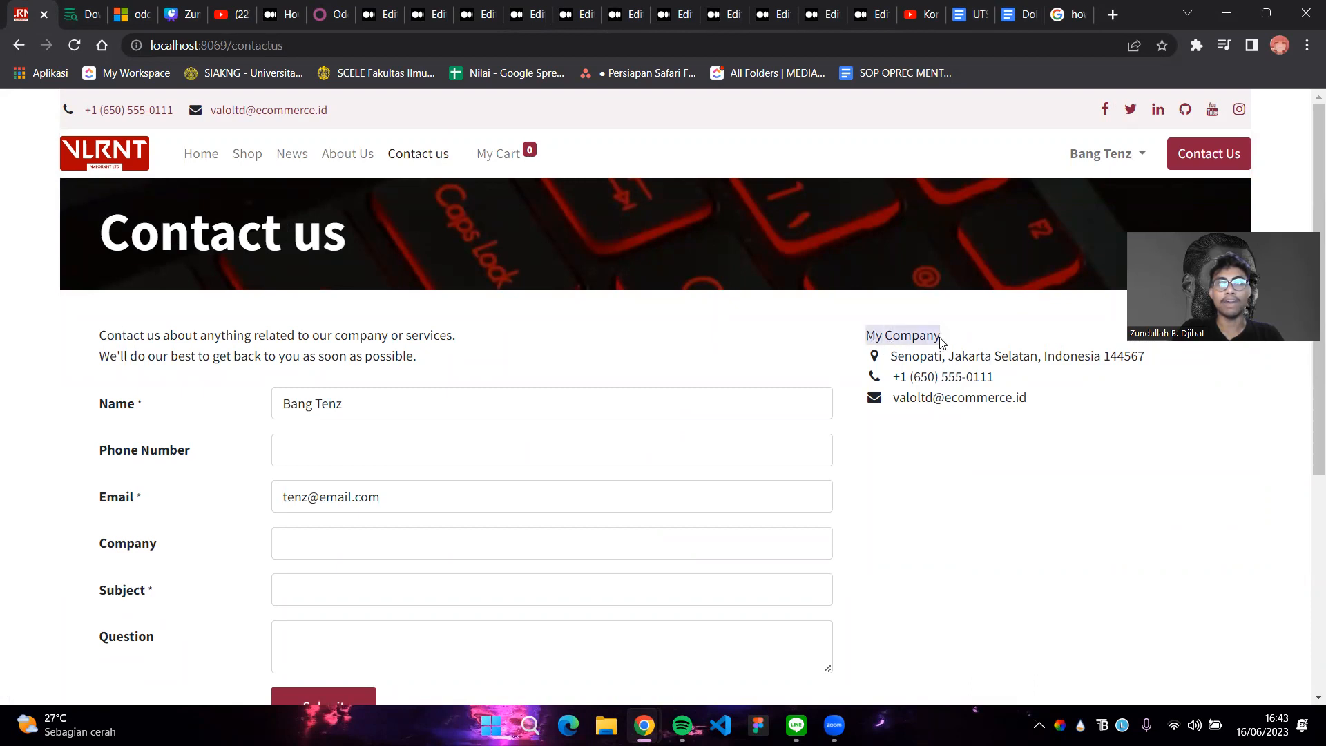
click(943, 340)
scroll(915, 460, down, 5)
scroll(914, 460, up, 5)
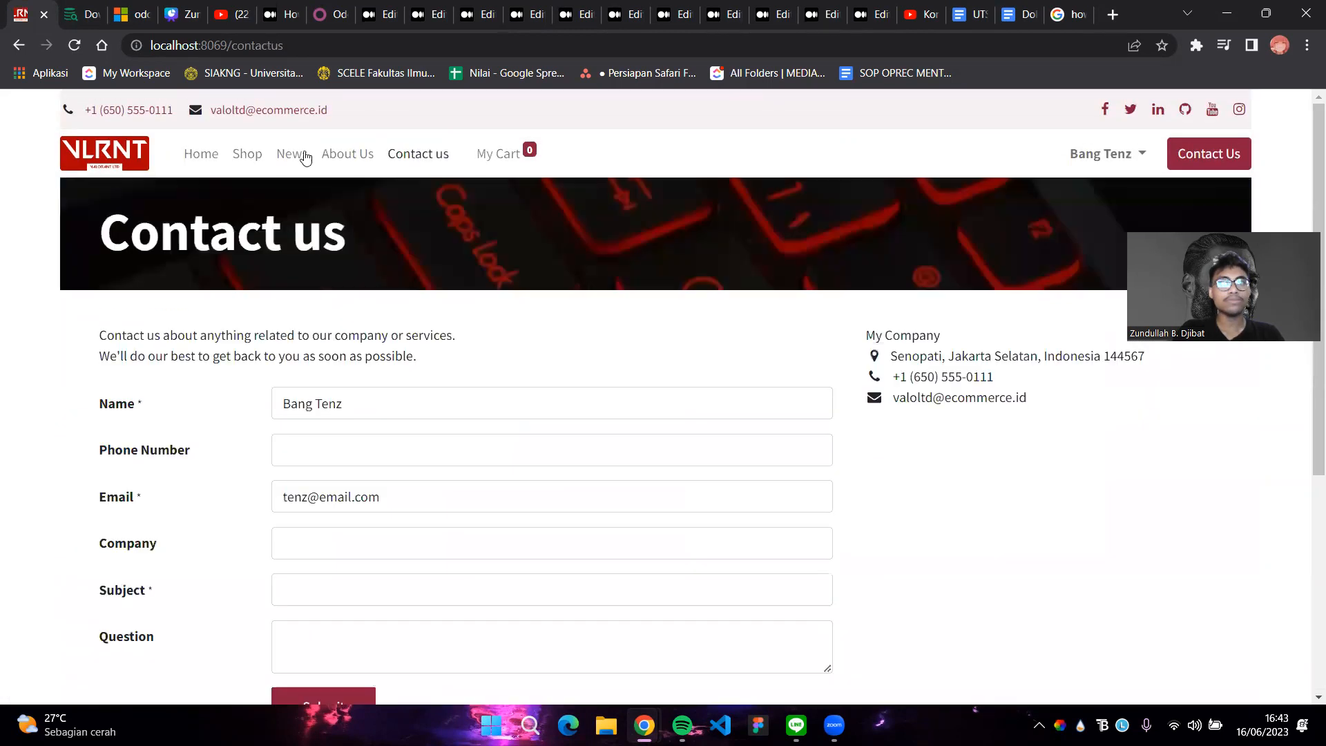
Check the cart, return home, and log the customer out
click(481, 164)
click(210, 158)
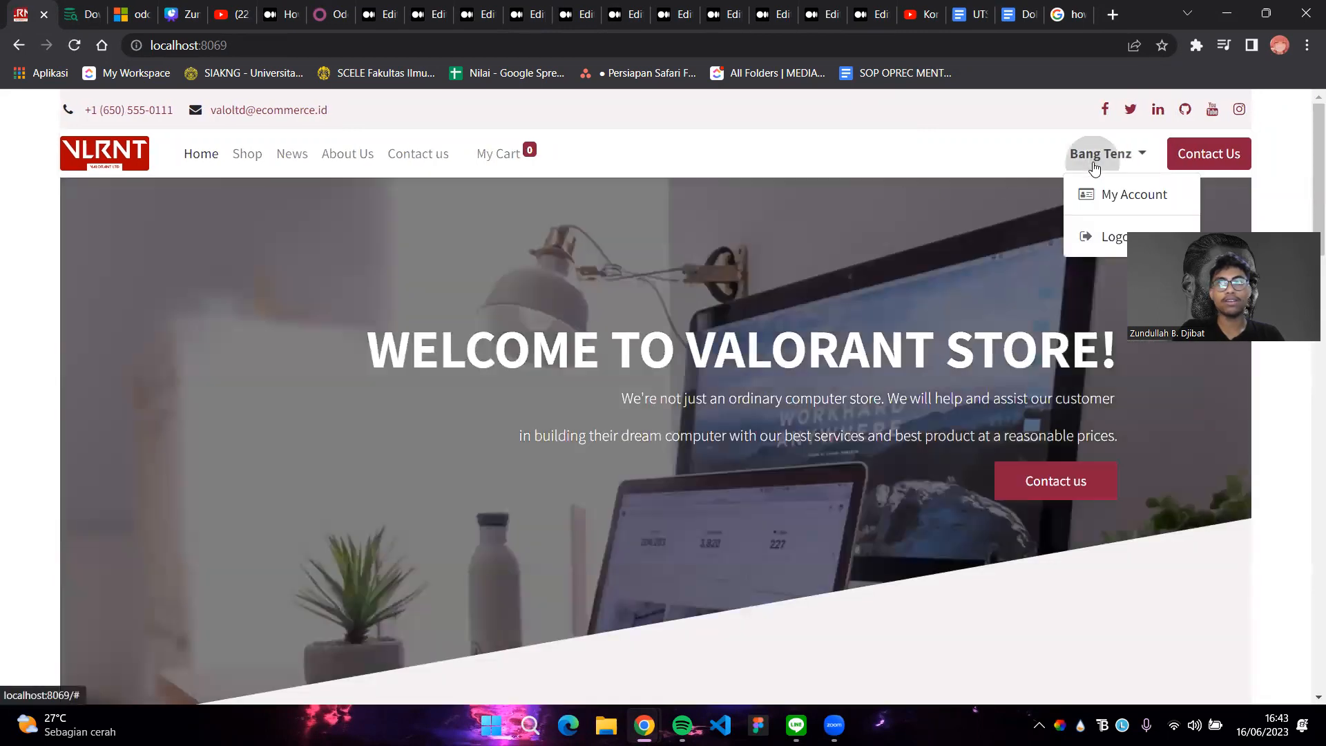
click(1084, 225)
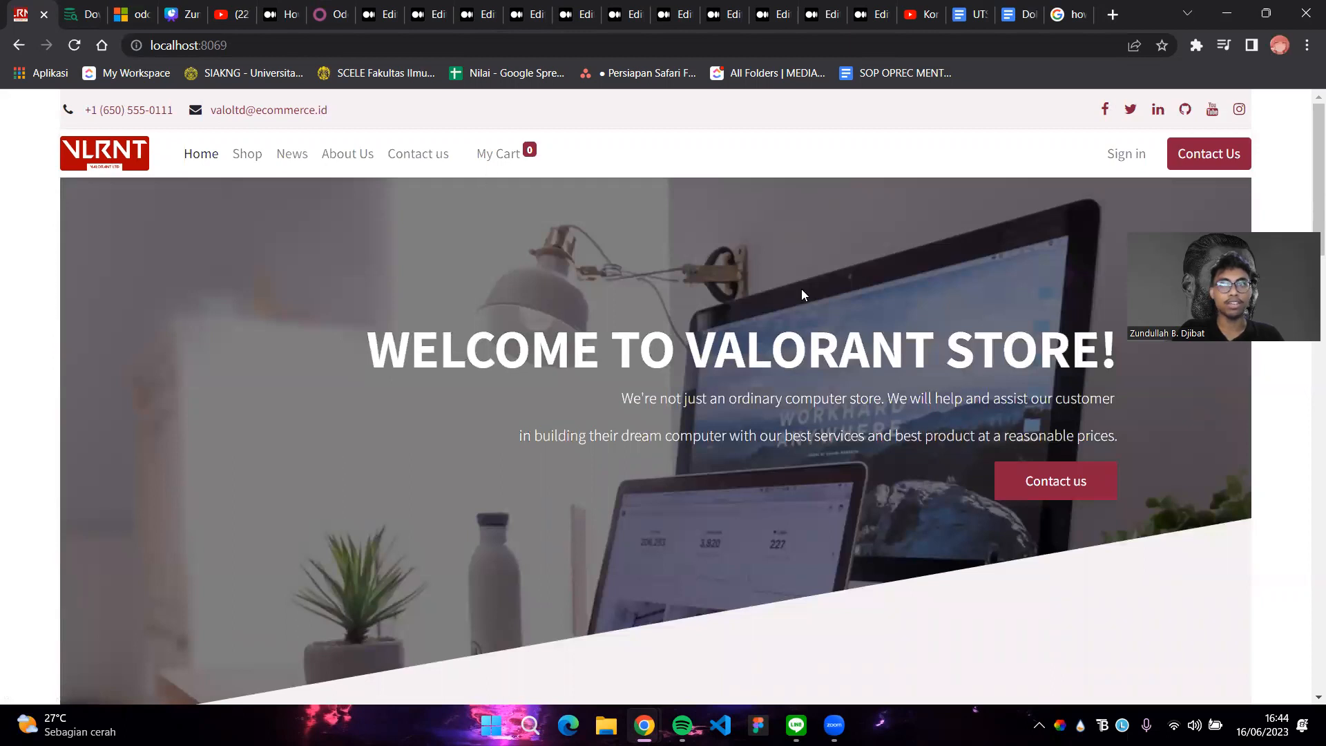
Sign in again as the administrator
click(1126, 153)
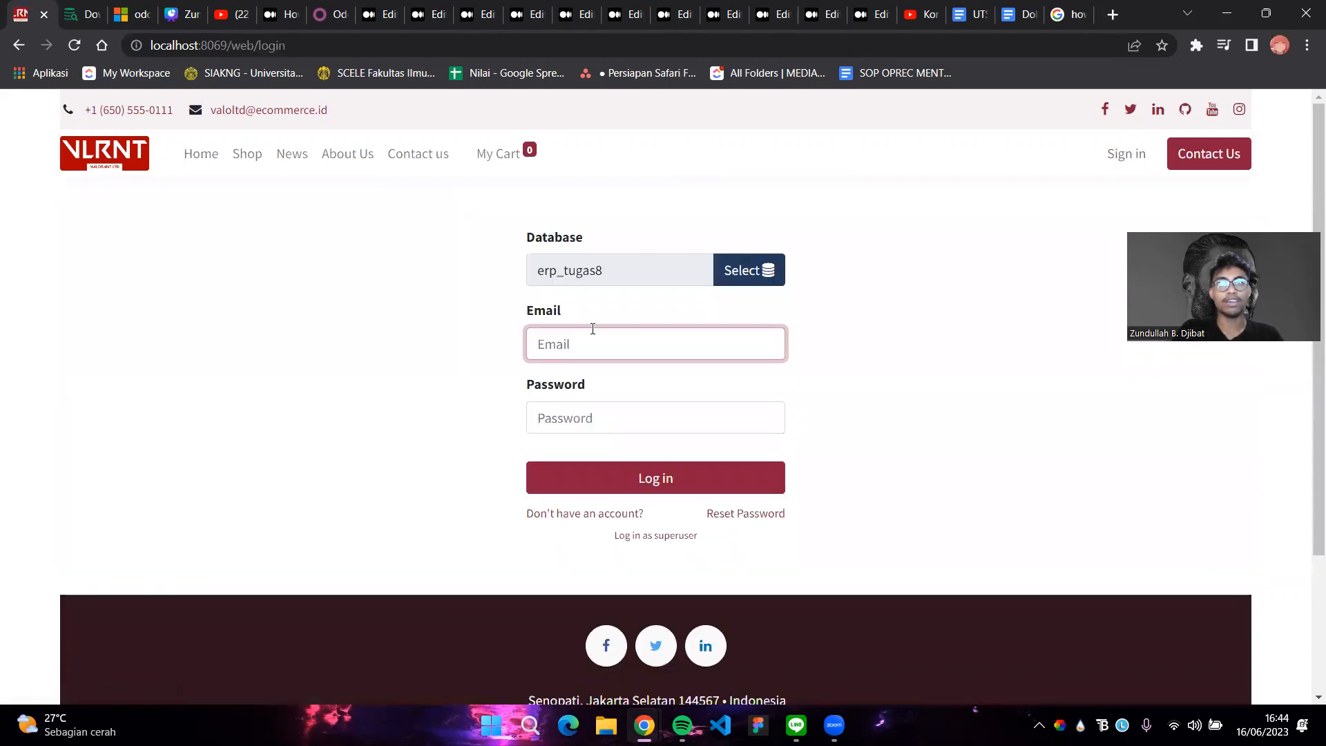
click(588, 347)
text(admin)
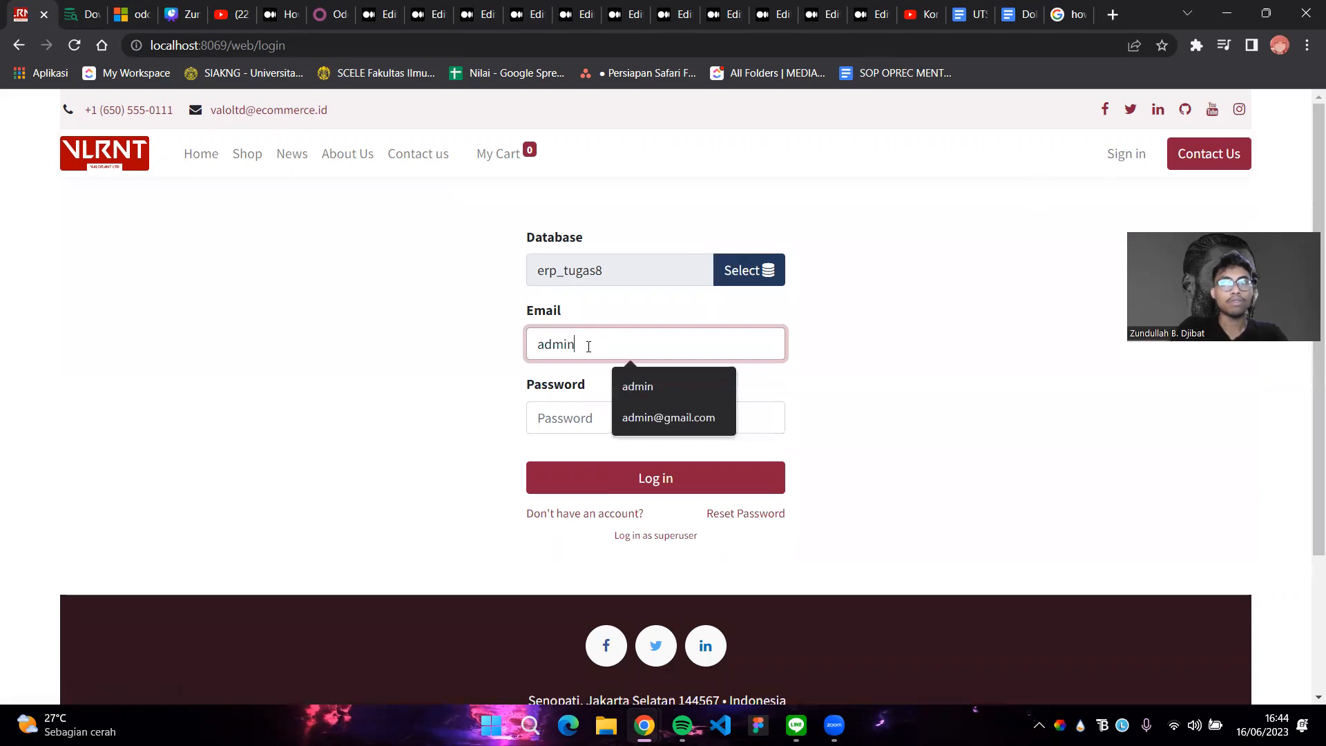
click(578, 419)
text(admin)
key(Return)
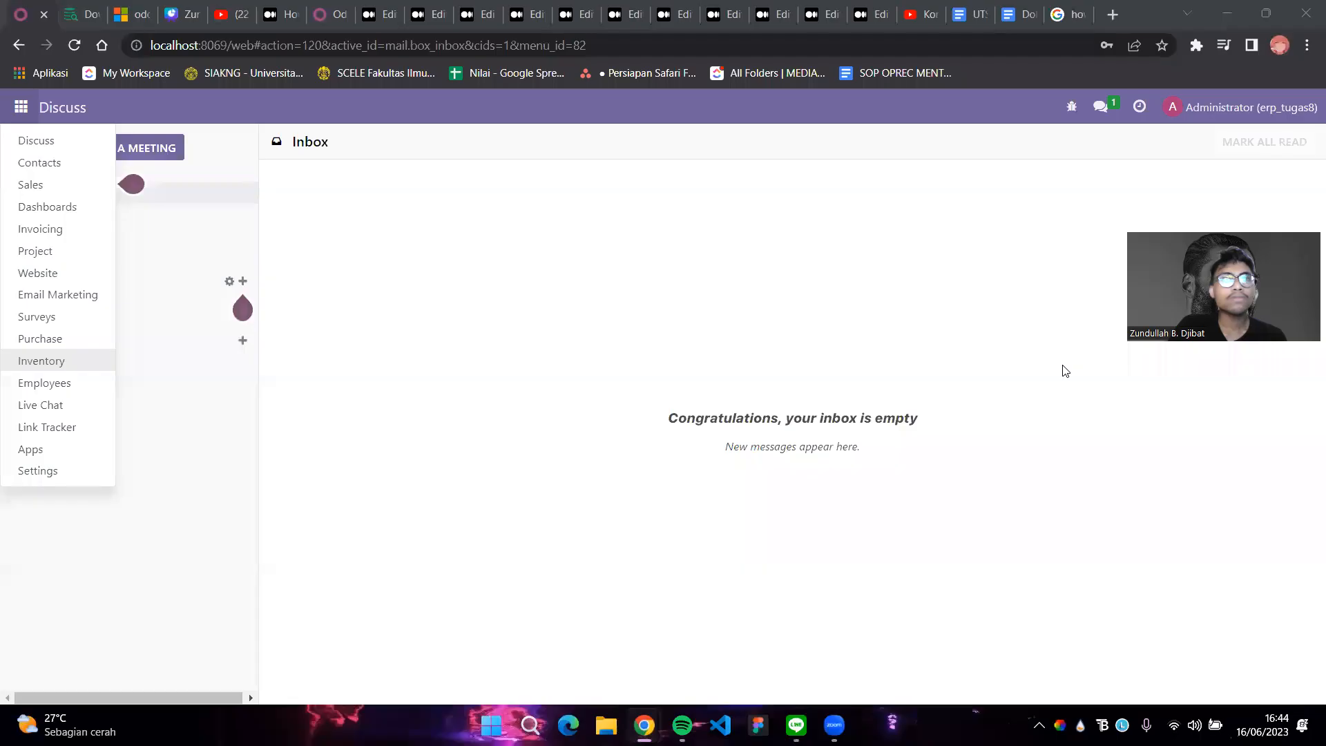
Open the Website app from the apps menu to show the Valorant Store home page
click(22, 111)
click(22, 111)
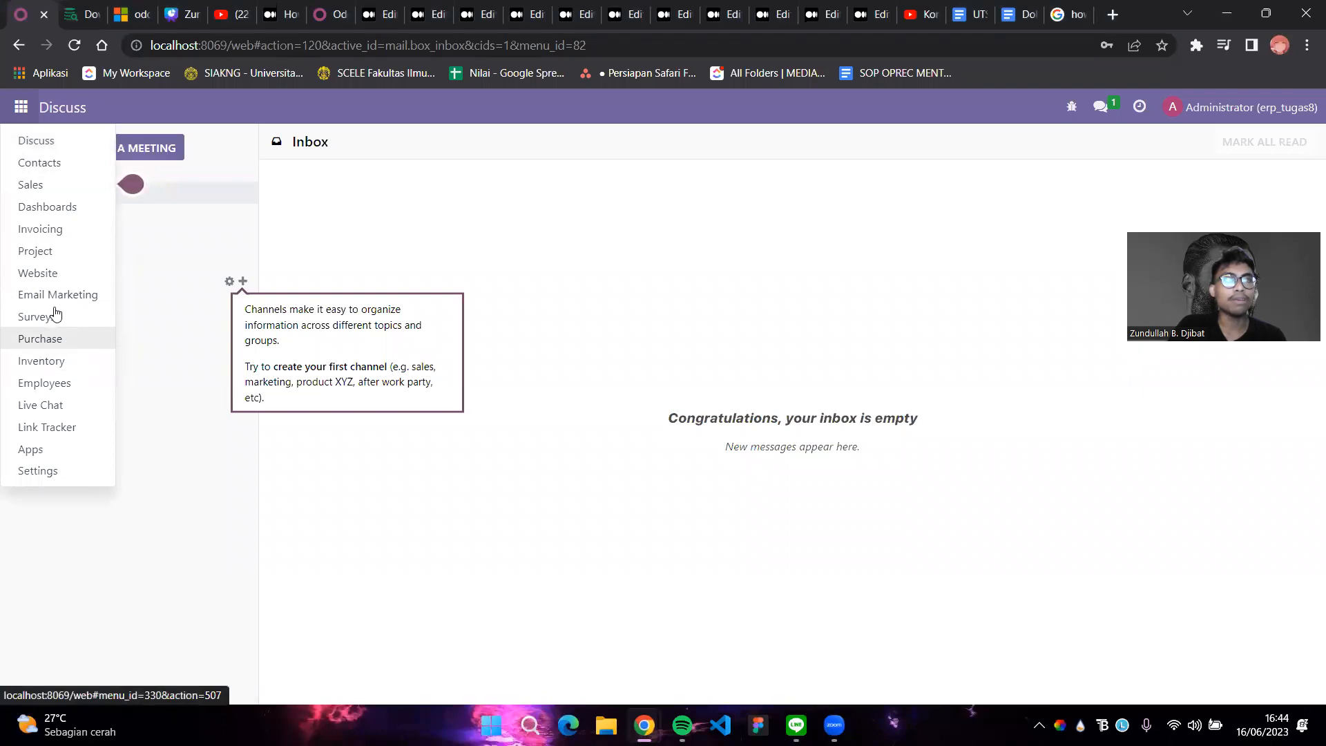
click(38, 273)
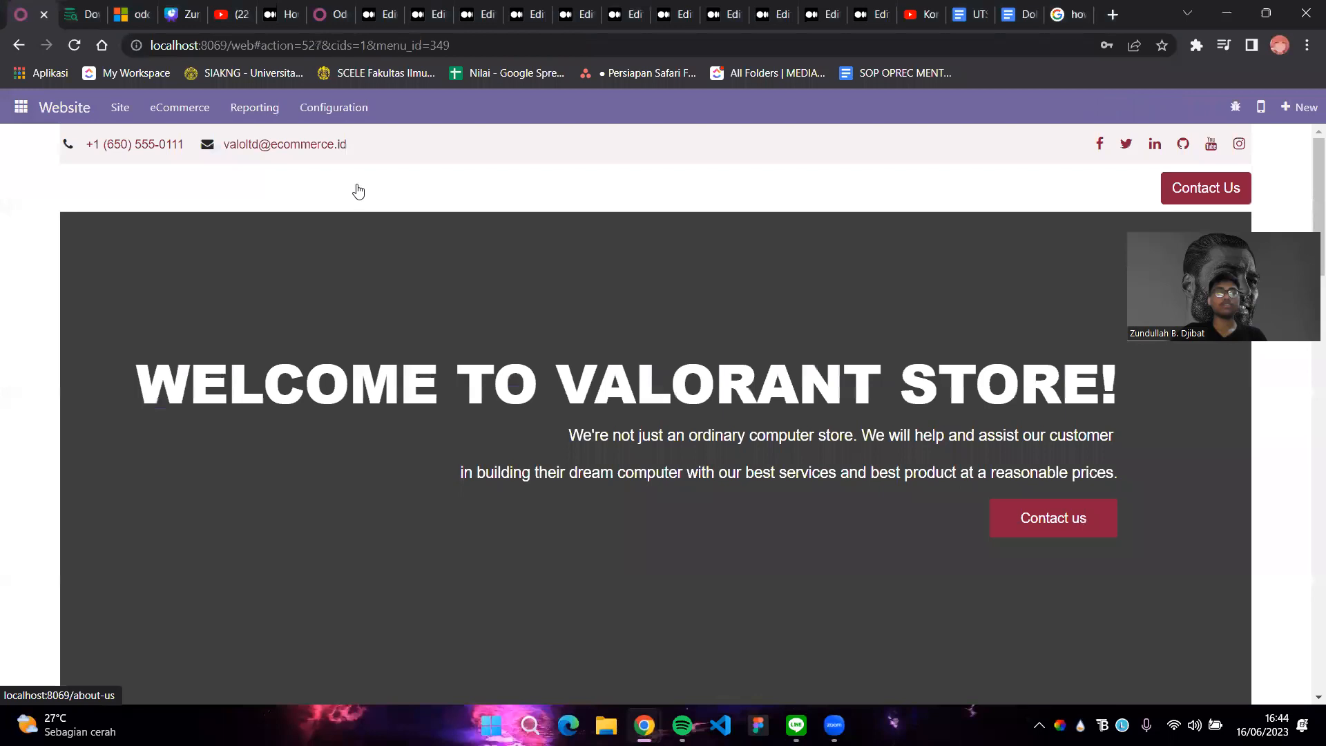
scroll(637, 266, down, 8)
scroll(685, 527, down, 3)
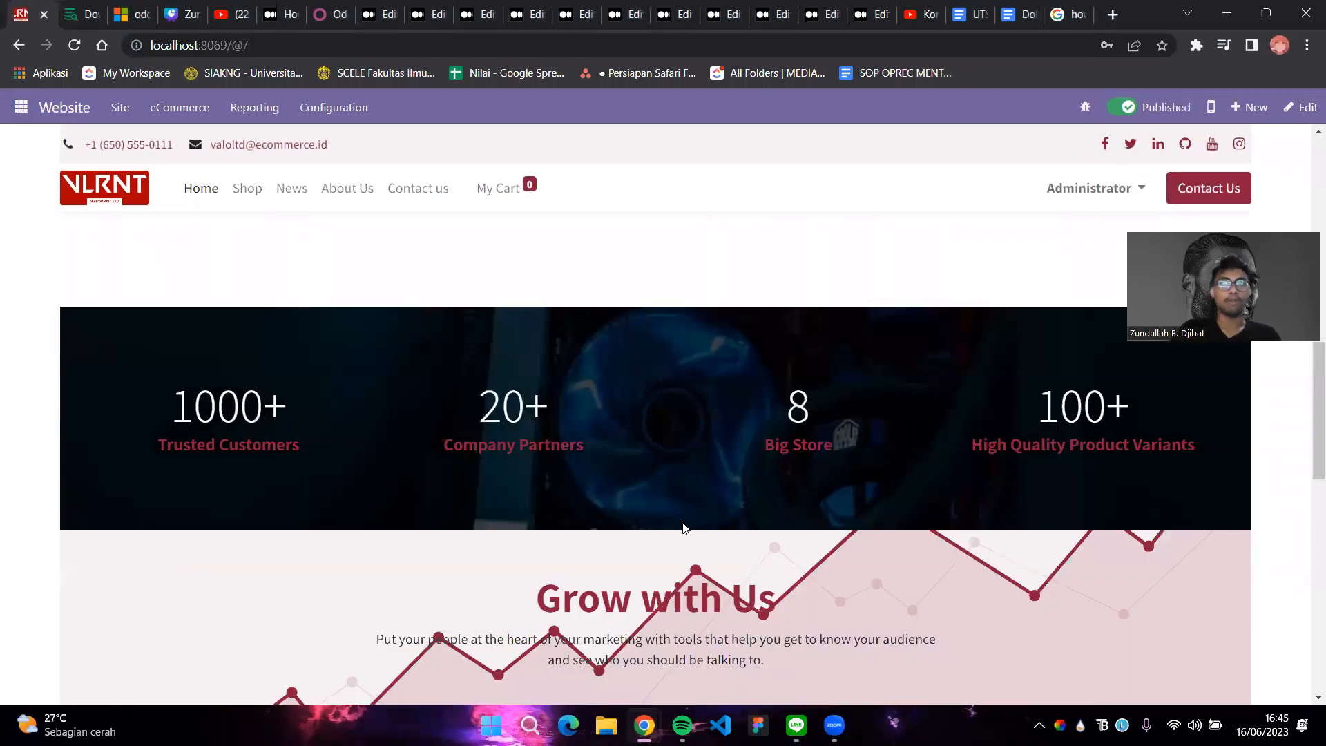
scroll(680, 532, up, 12)
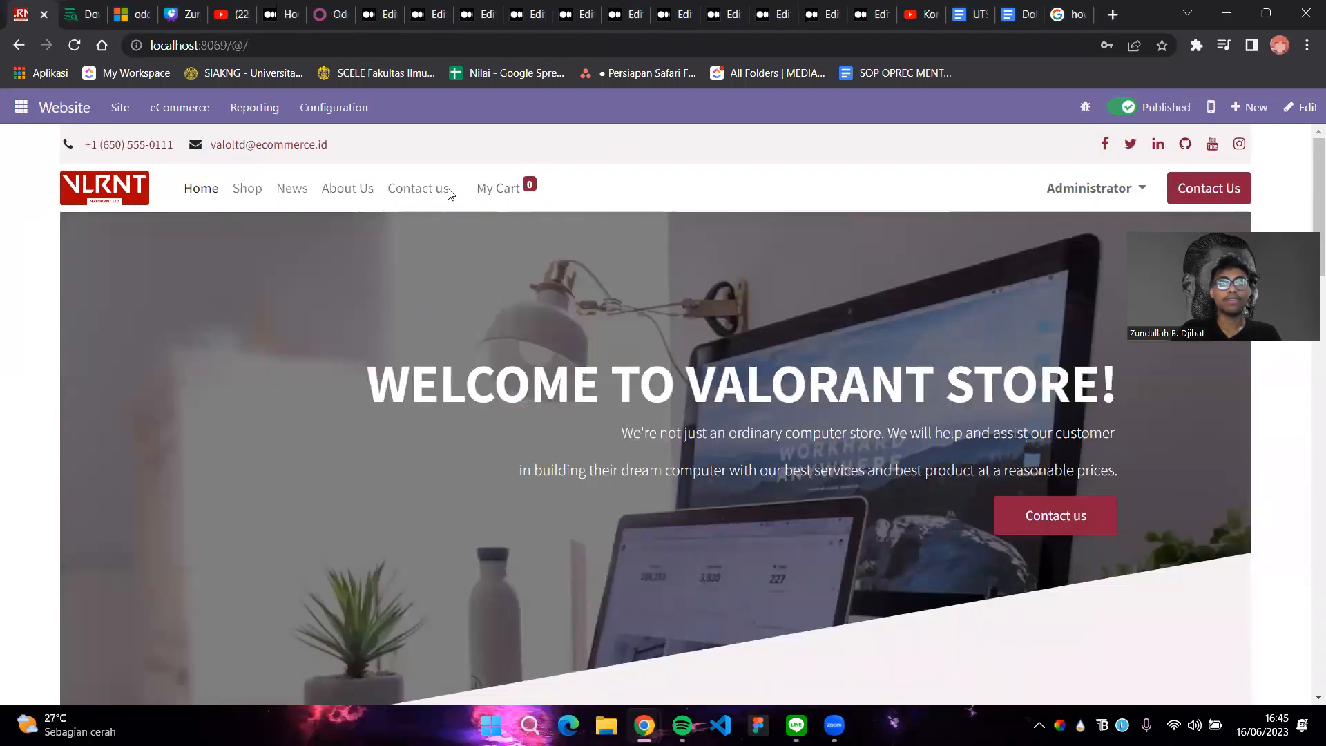
Rename the Contact us company label from My Company to 'Valorant Ltd', save, then open Discuss
click(404, 193)
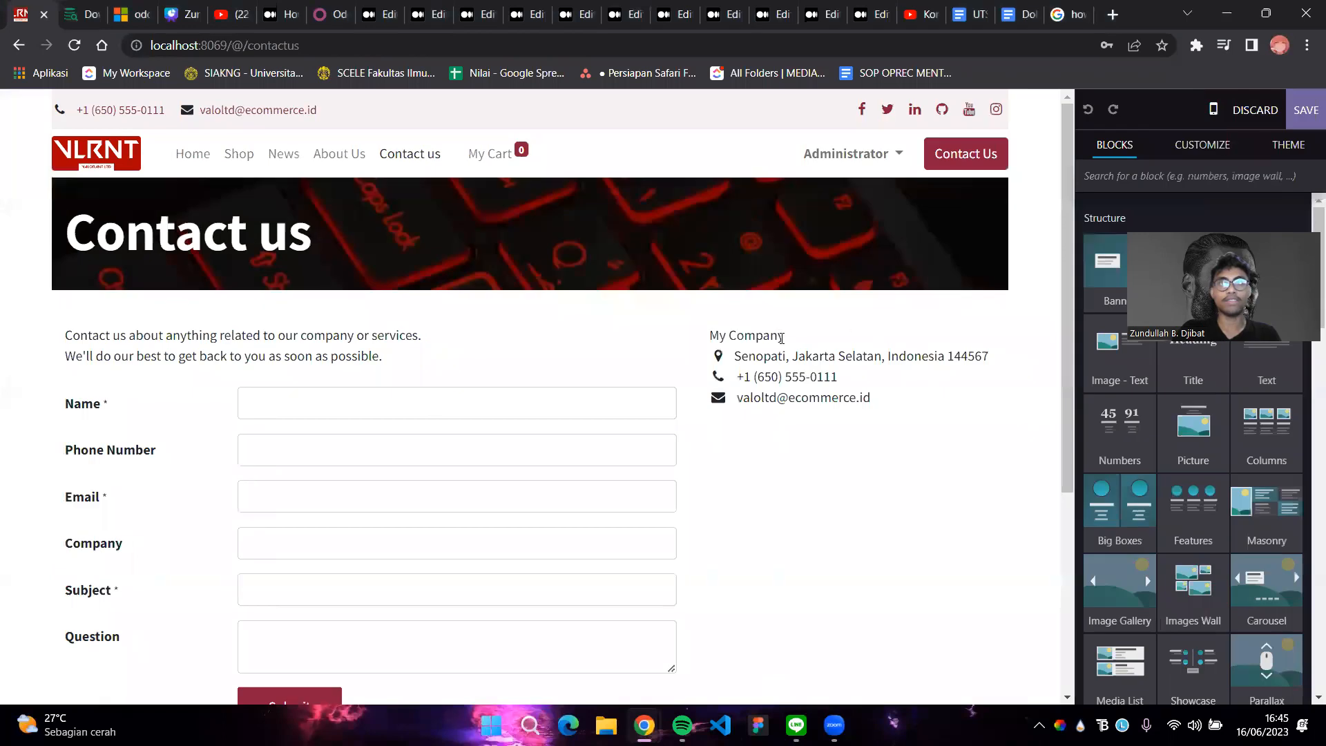
drag(781, 338, 705, 335)
text(Valorant Ltd)
click(1306, 110)
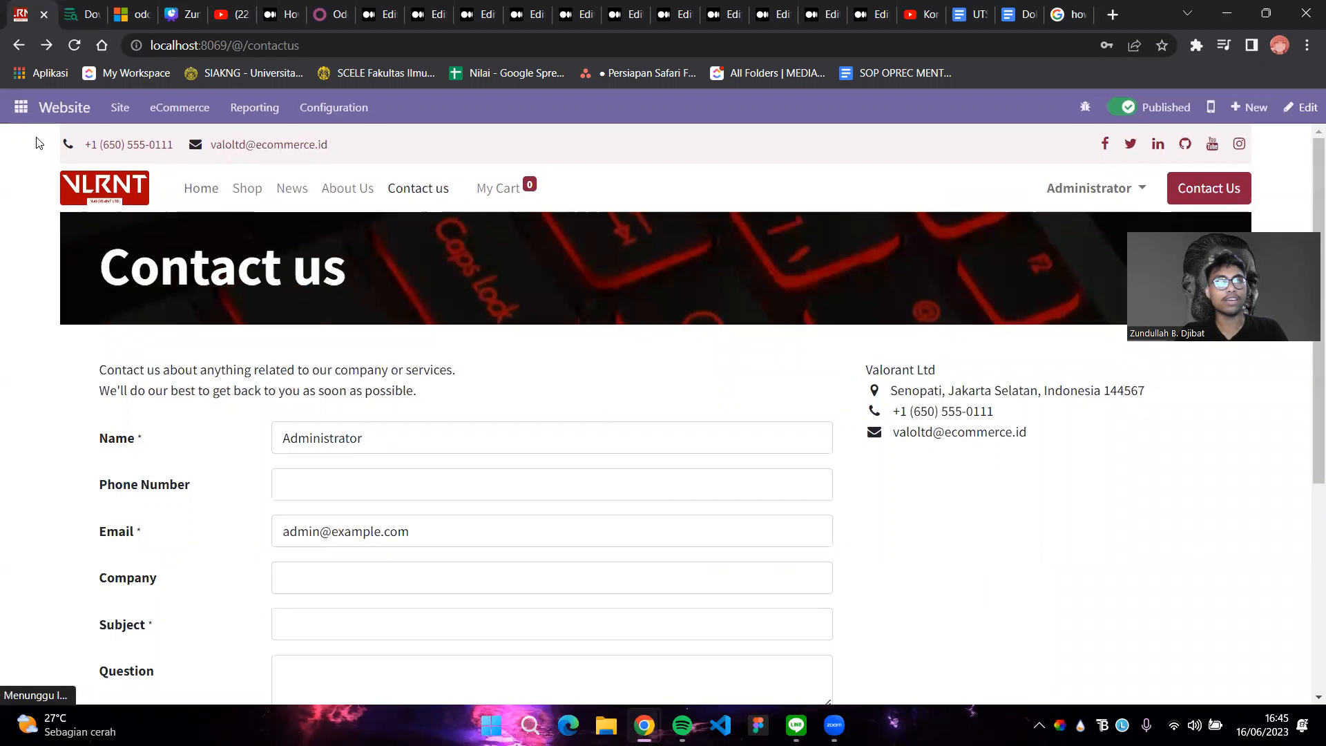
click(22, 107)
click(38, 137)
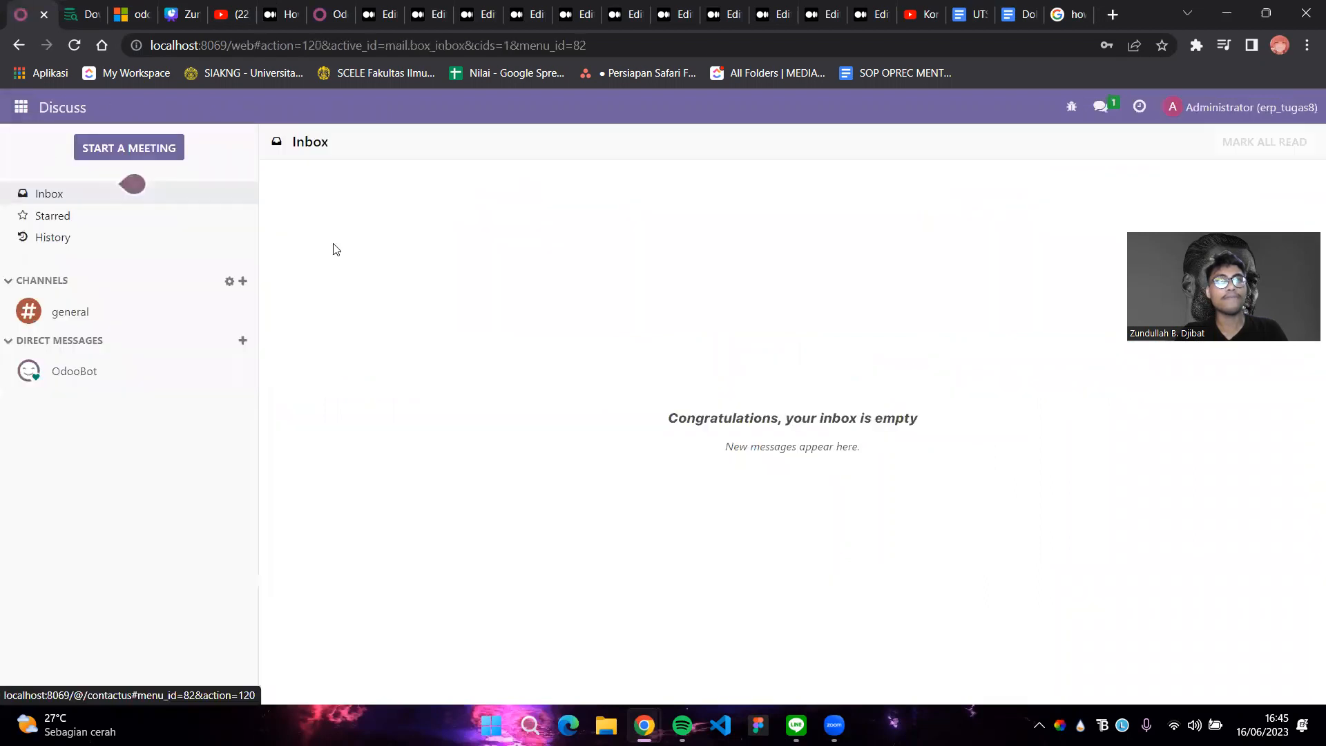